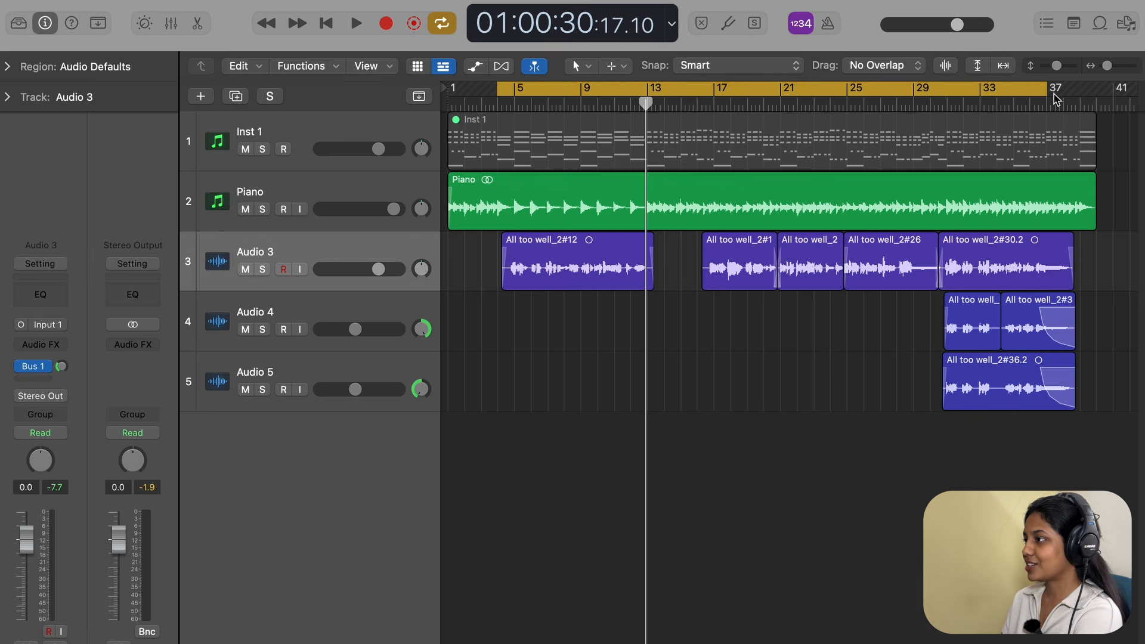
Extend the cycle range to the end of the vocal regions and bypass the Bus 1 sends on the three vocal tracks.
left_click_drag(1044, 91, 1072, 92)
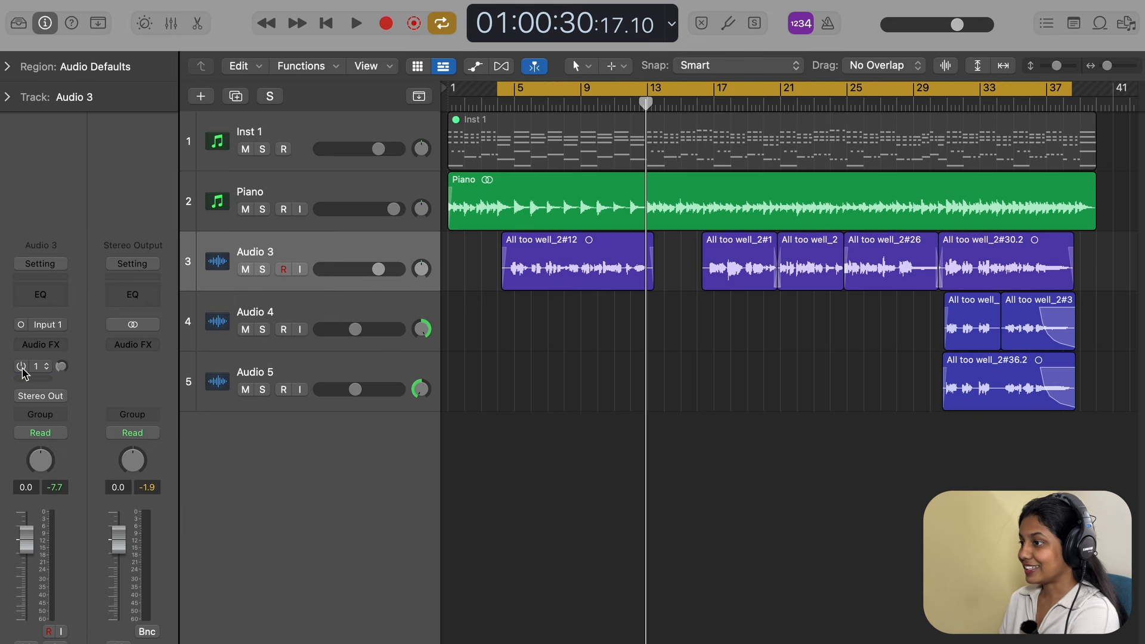
key("x")
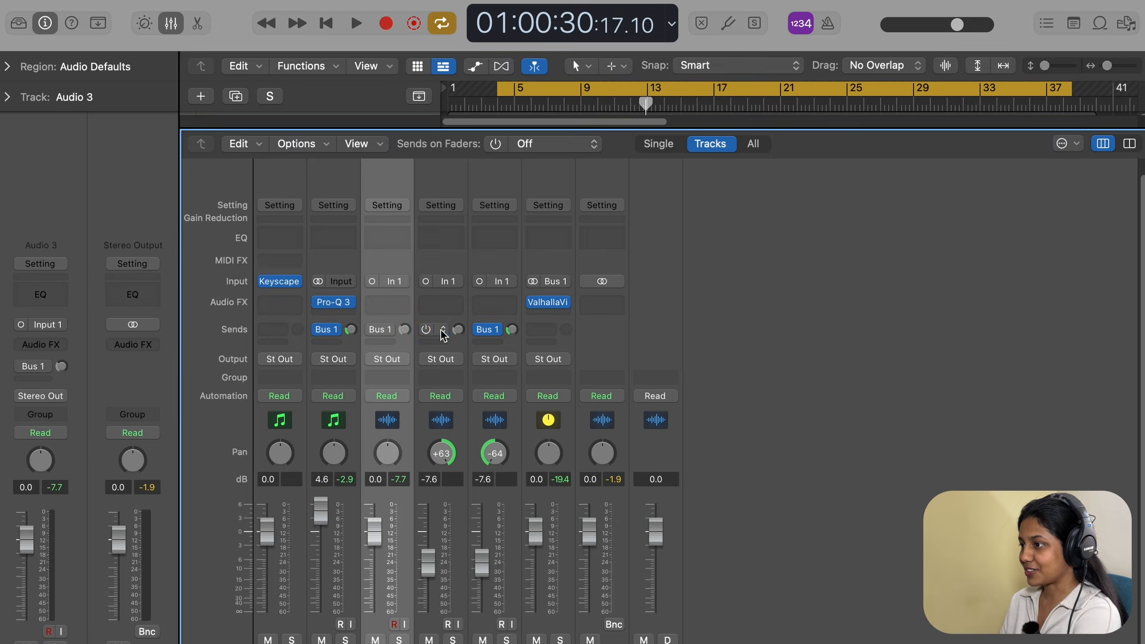
key("x")
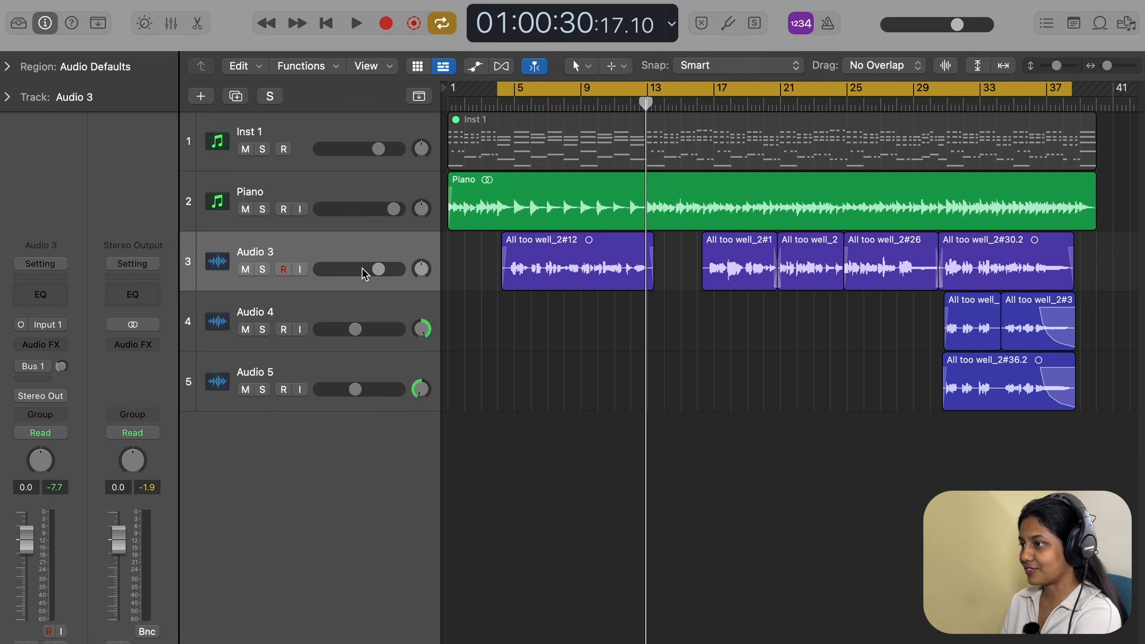
left_click(349, 386)
left_click(347, 312)
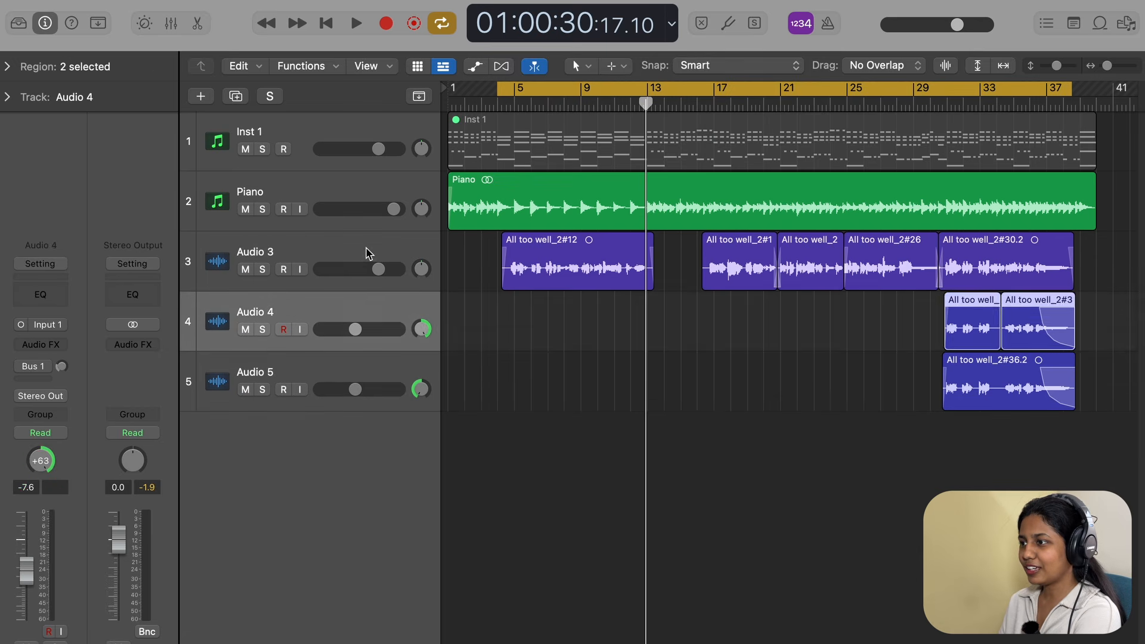
left_click(368, 254)
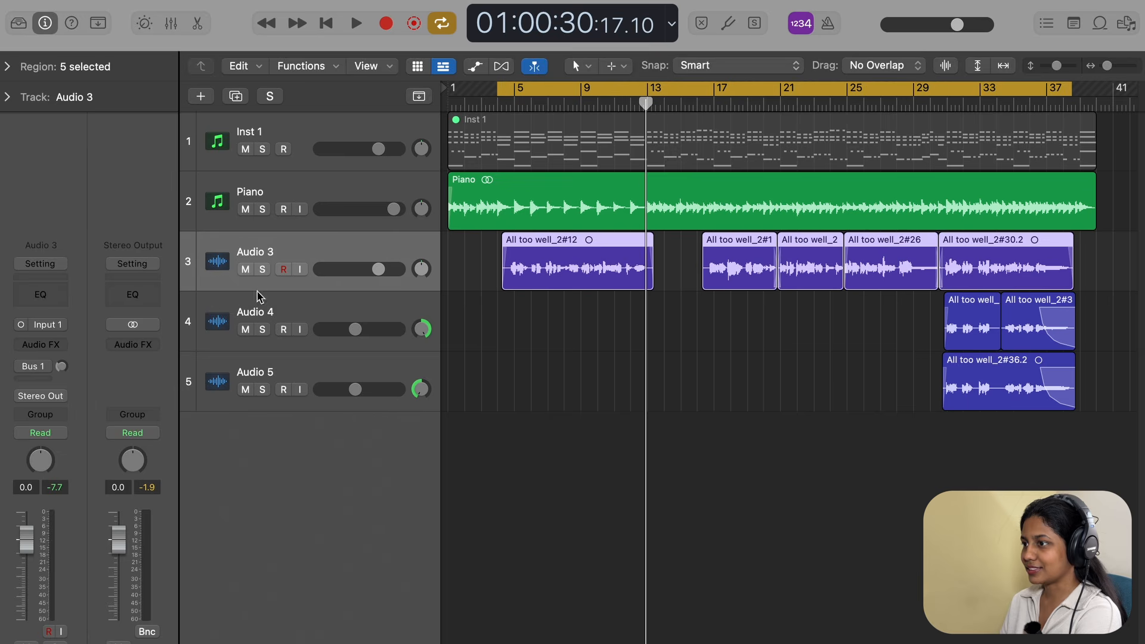
Solo the Audio 3 vocal track and extend the cycle range end slightly past its last region.
left_click(262, 269)
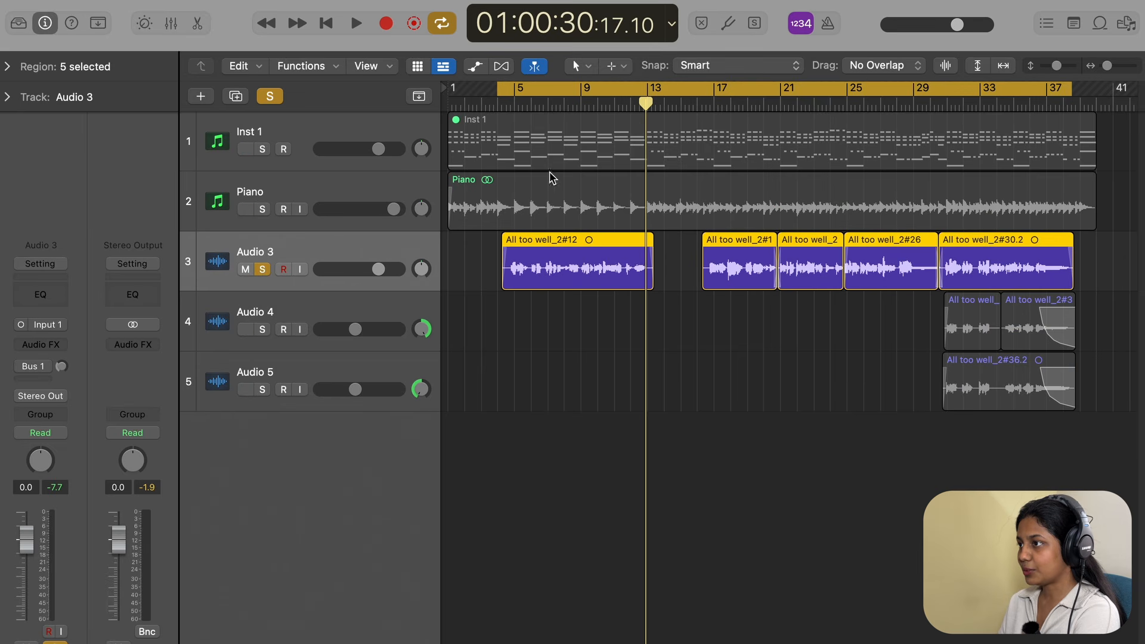
left_click_drag(501, 93, 502, 94)
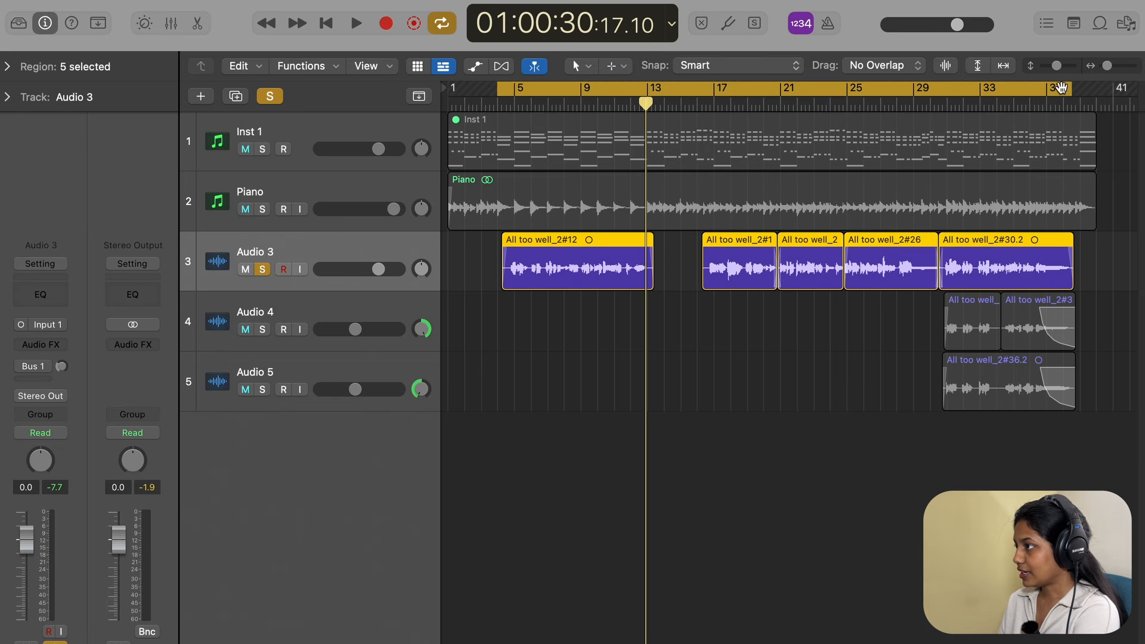
left_click_drag(1067, 88, 1071, 89)
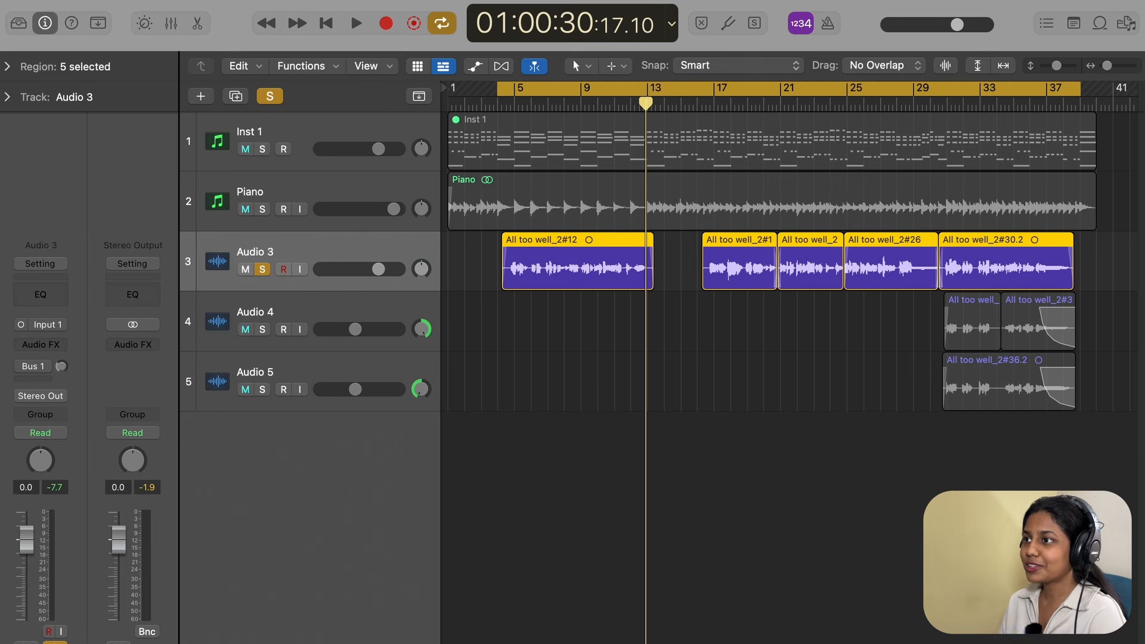
Export the Audio 3 track as a 24 Bit WAVE audio file, limited to the cycle range only, with Normalize set to Off.
left_click(113, 2)
mouse_move(149, 357)
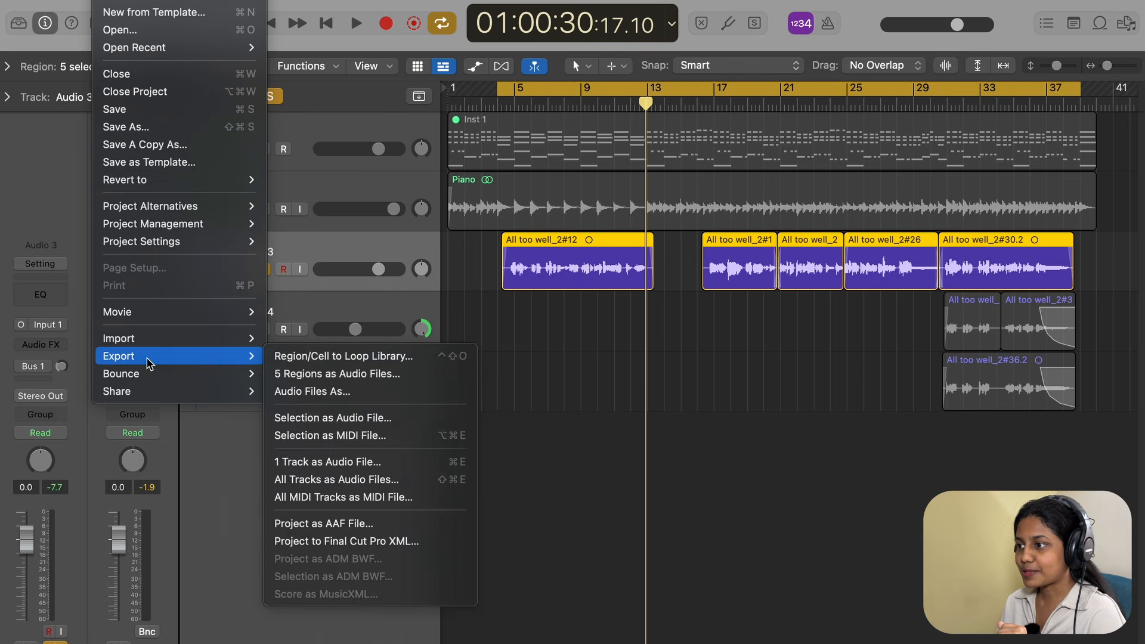
left_click(321, 462)
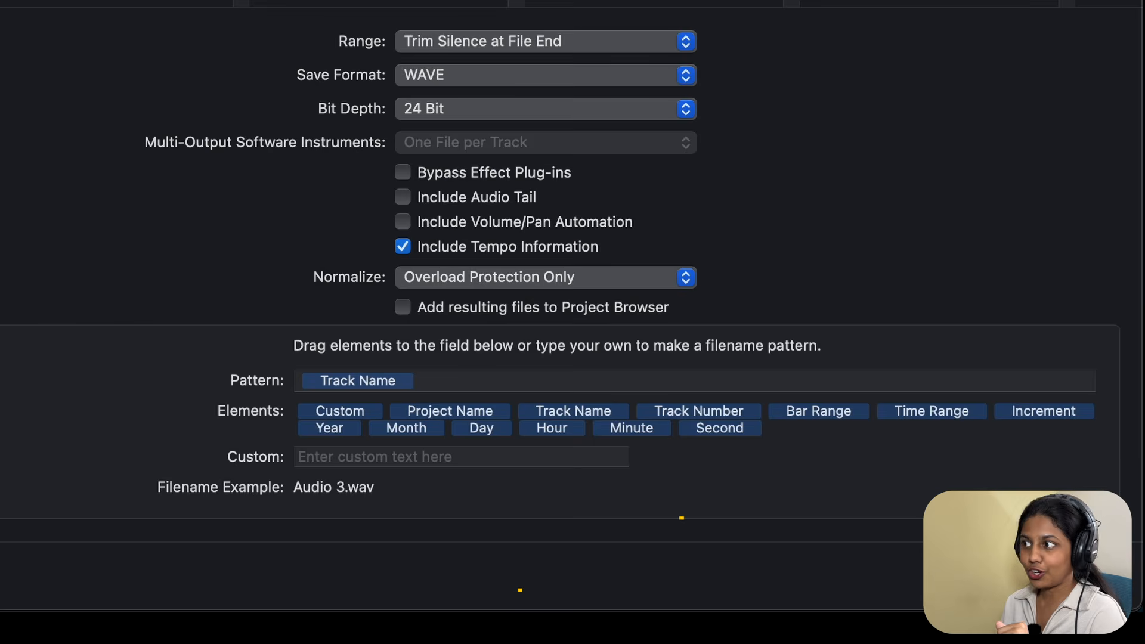
left_click(474, 47)
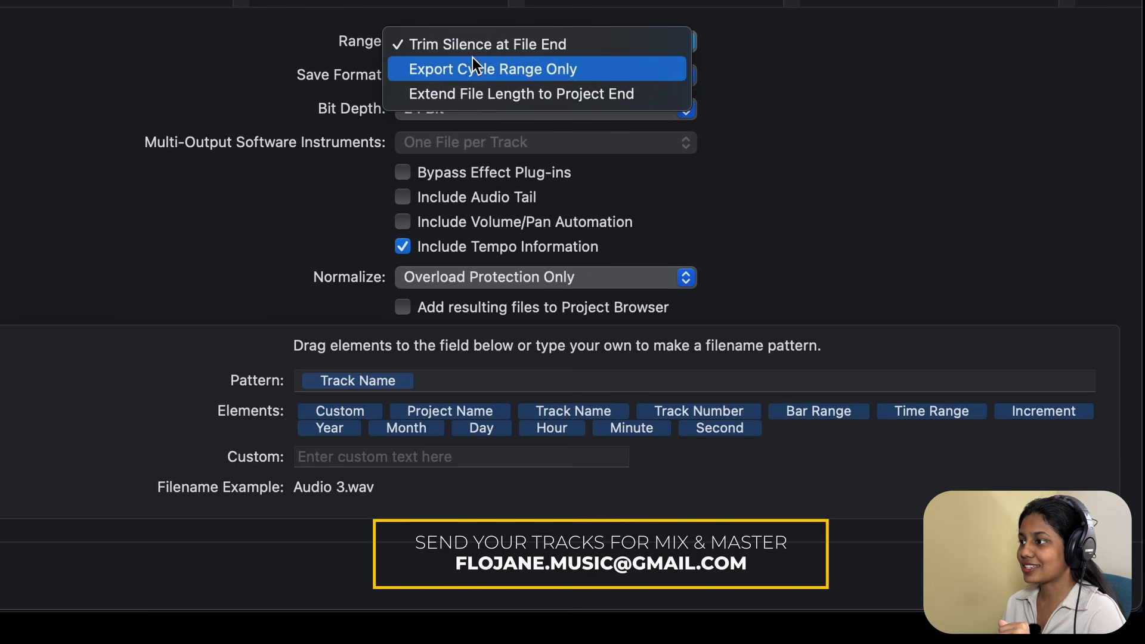
left_click(467, 76)
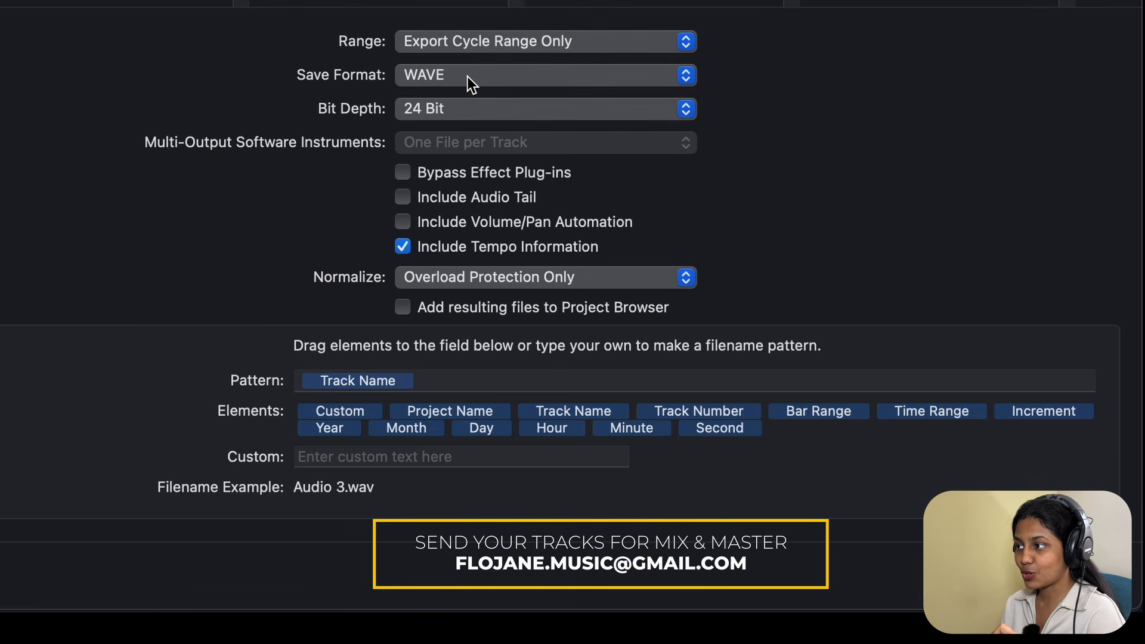
left_click(400, 280)
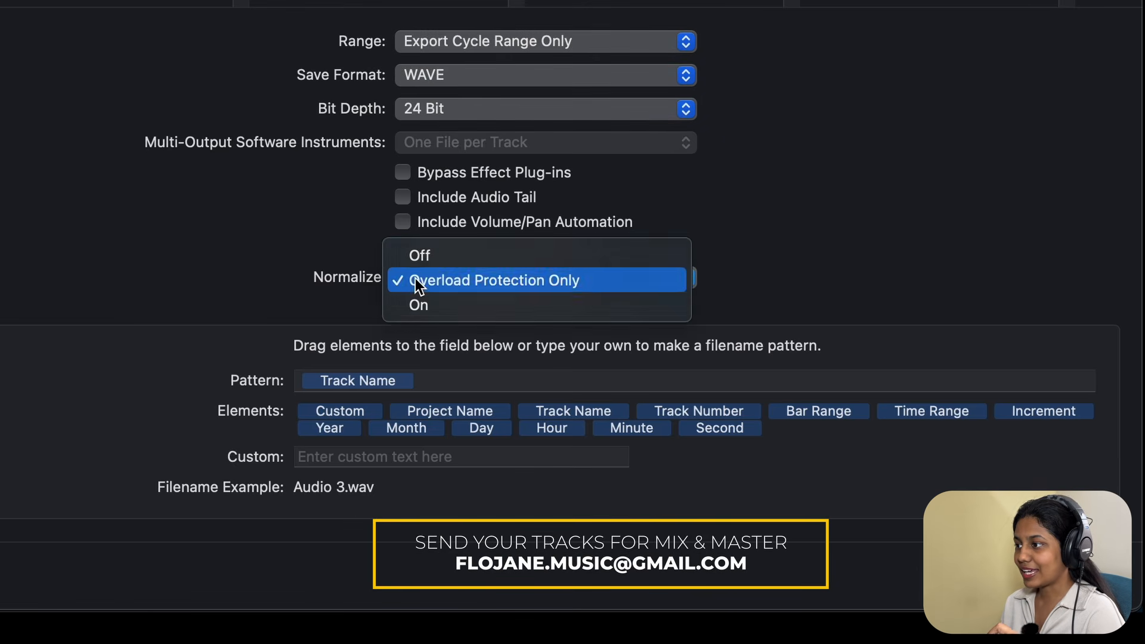
left_click(419, 261)
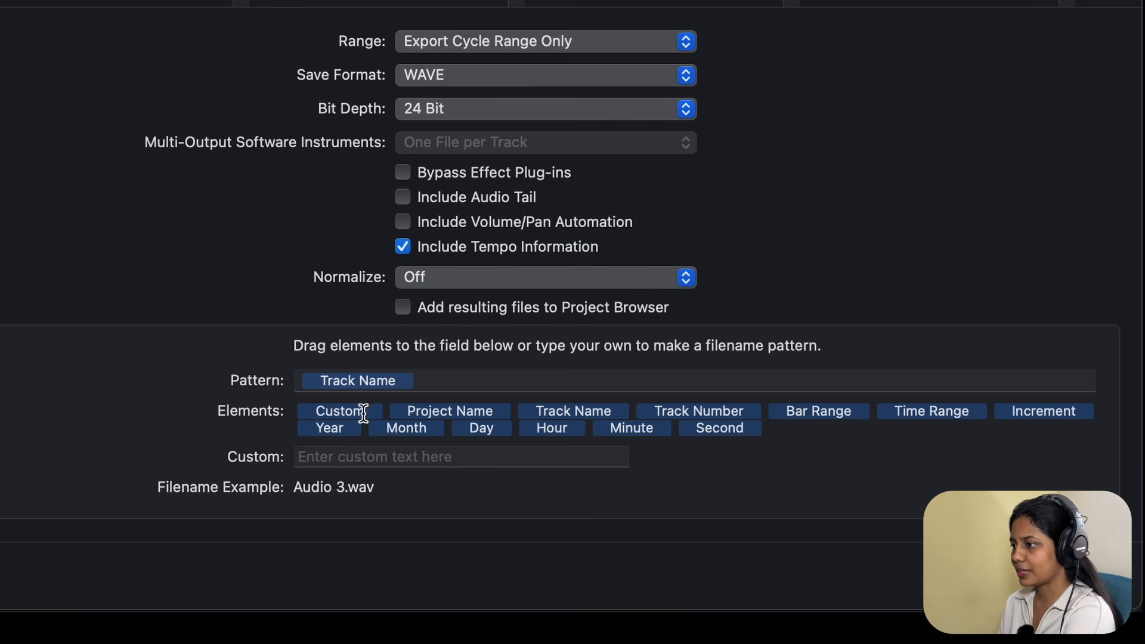
key("BackSpace")
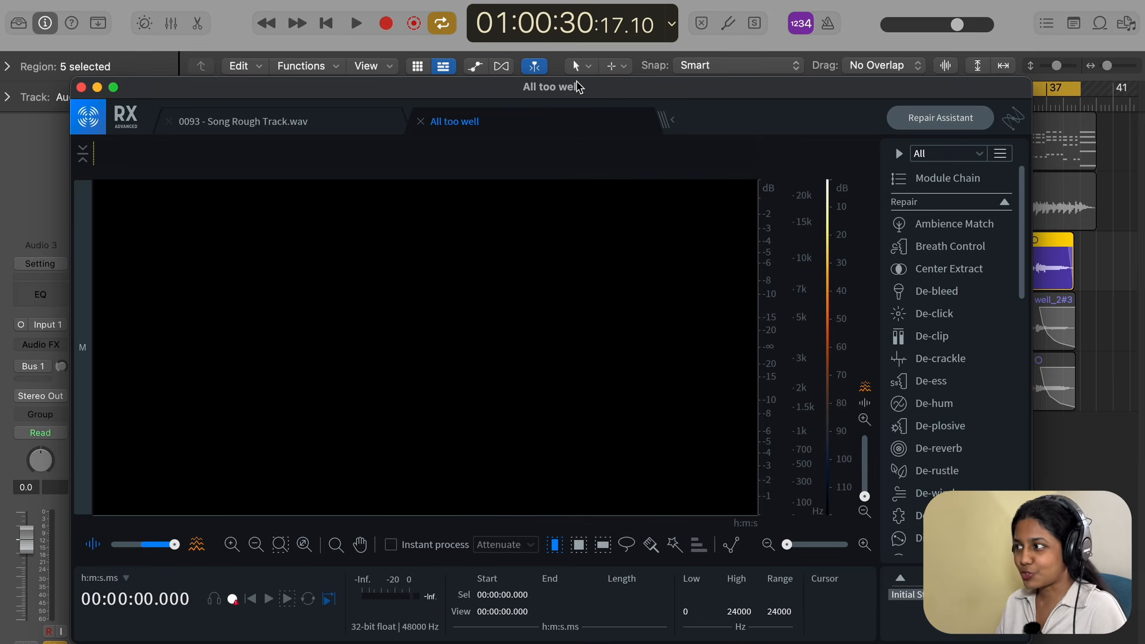
Switch to RX and load the exported Audio 3_1.wav into it from Finder.
scroll(950, 377, "down", 5)
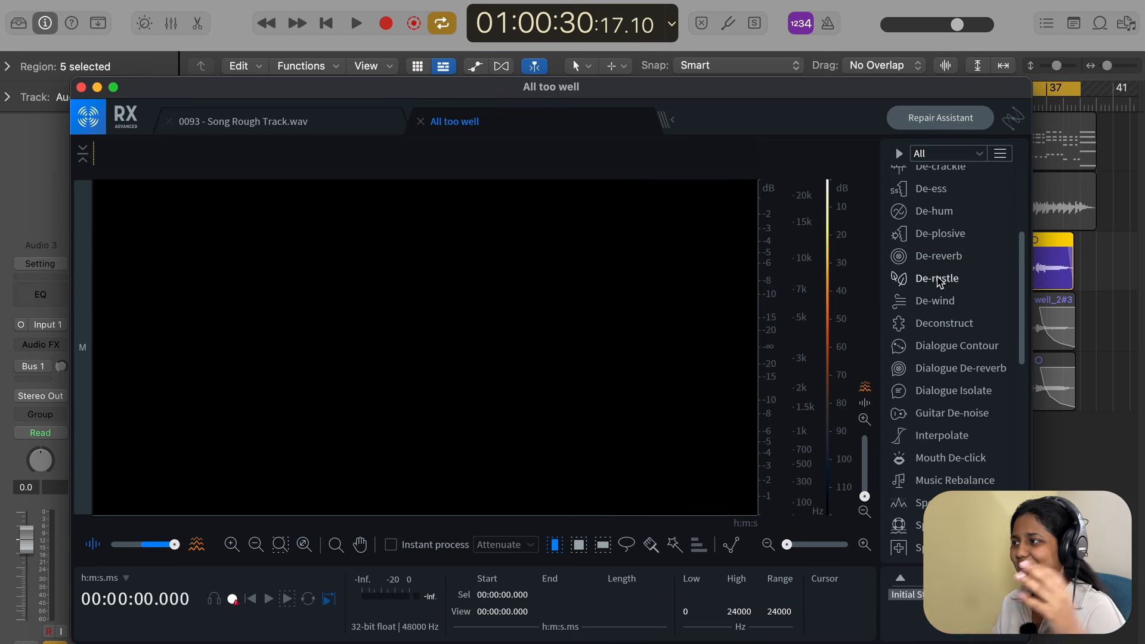
scroll(937, 279, "up", 5)
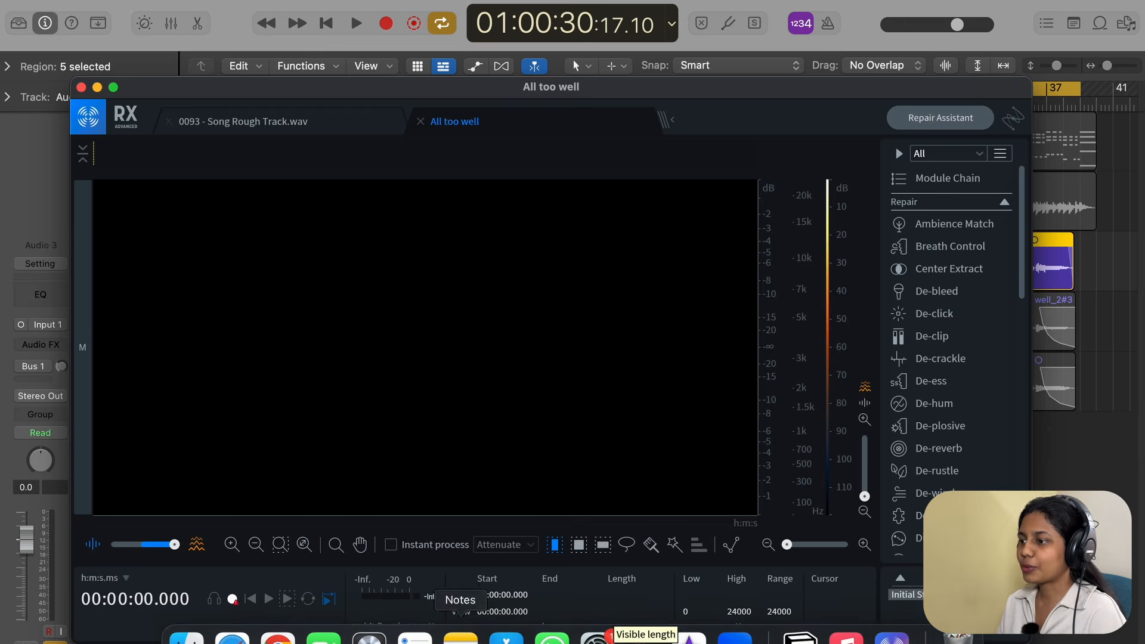
left_click(187, 638)
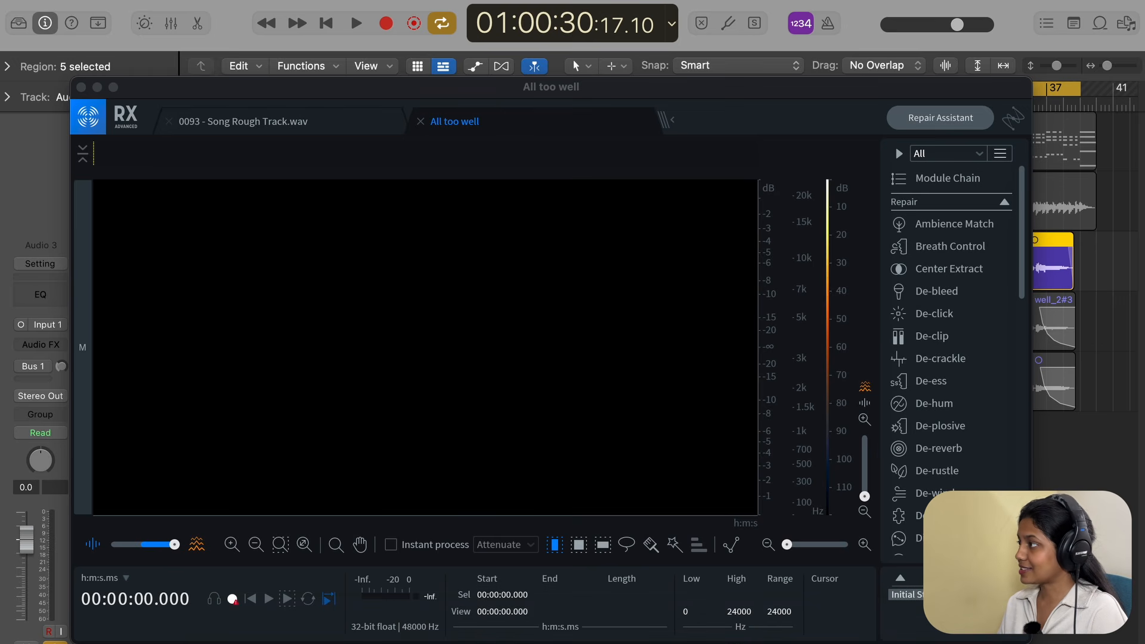
left_click_drag(1098, 449, 382, 275)
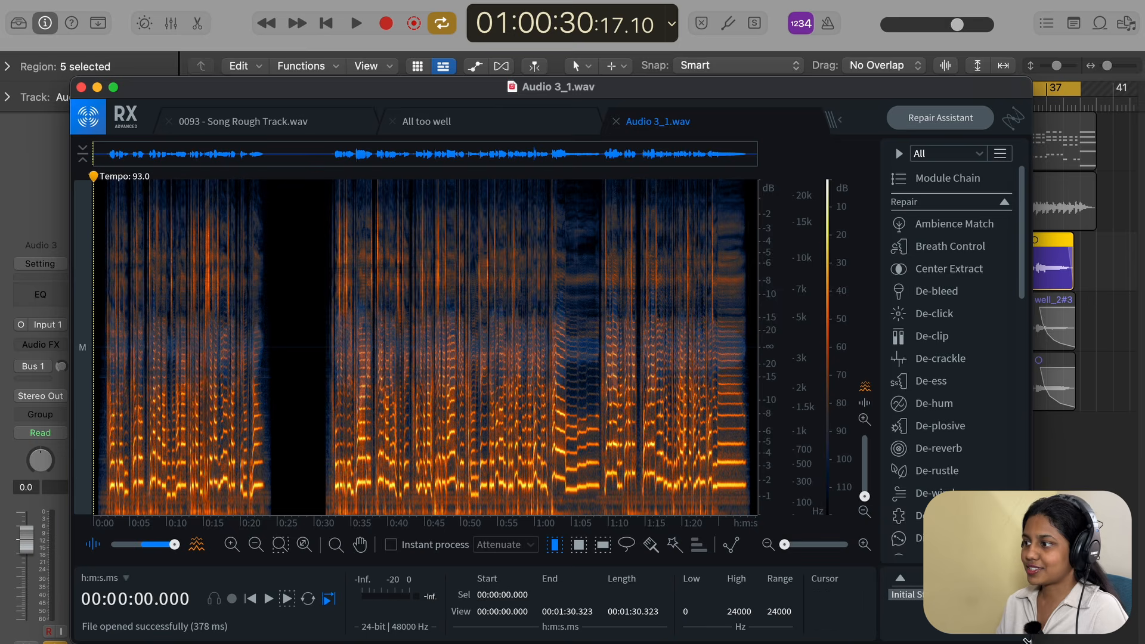
Enlarge the RX window and display the vocal as a spectrogram without the waveform overlay, showing about the first 22 seconds.
left_click_drag(1031, 643, 1140, 643)
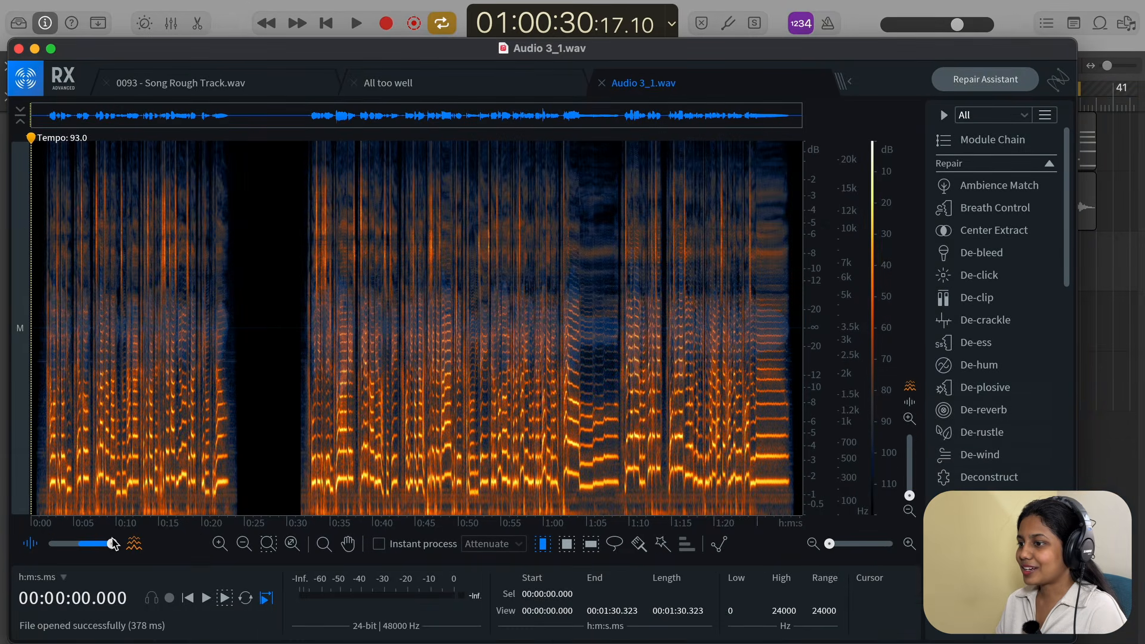
left_click_drag(99, 547, 119, 549)
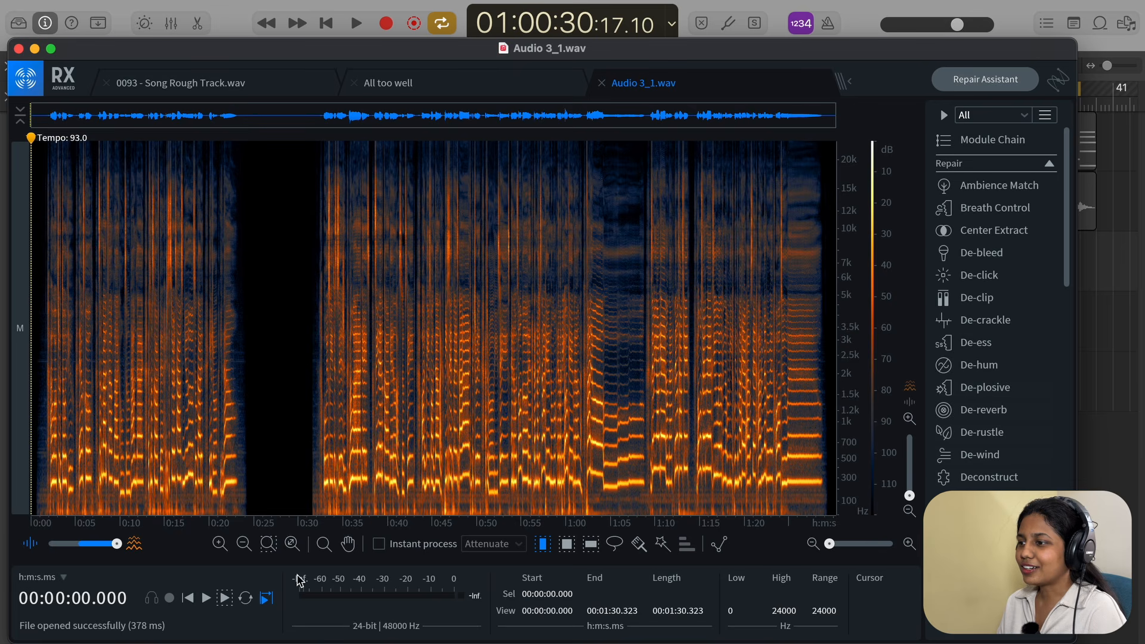
left_click(227, 550)
left_click(227, 550)
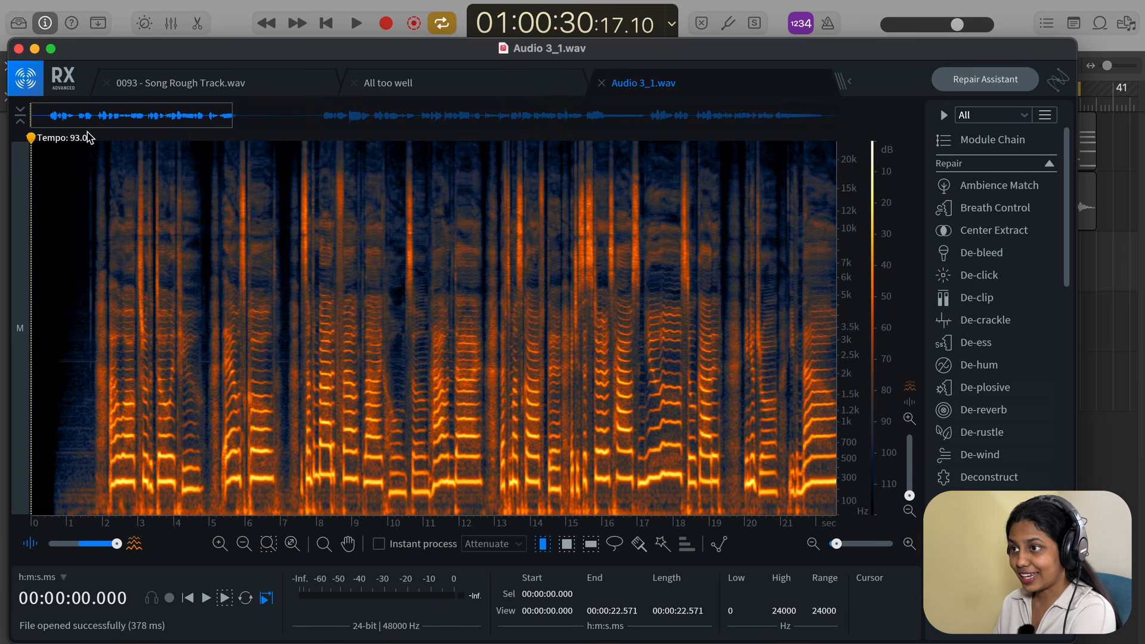
Play the opening vocal phrase from about 1.58 s with its first 11 seconds in view.
left_click(88, 138)
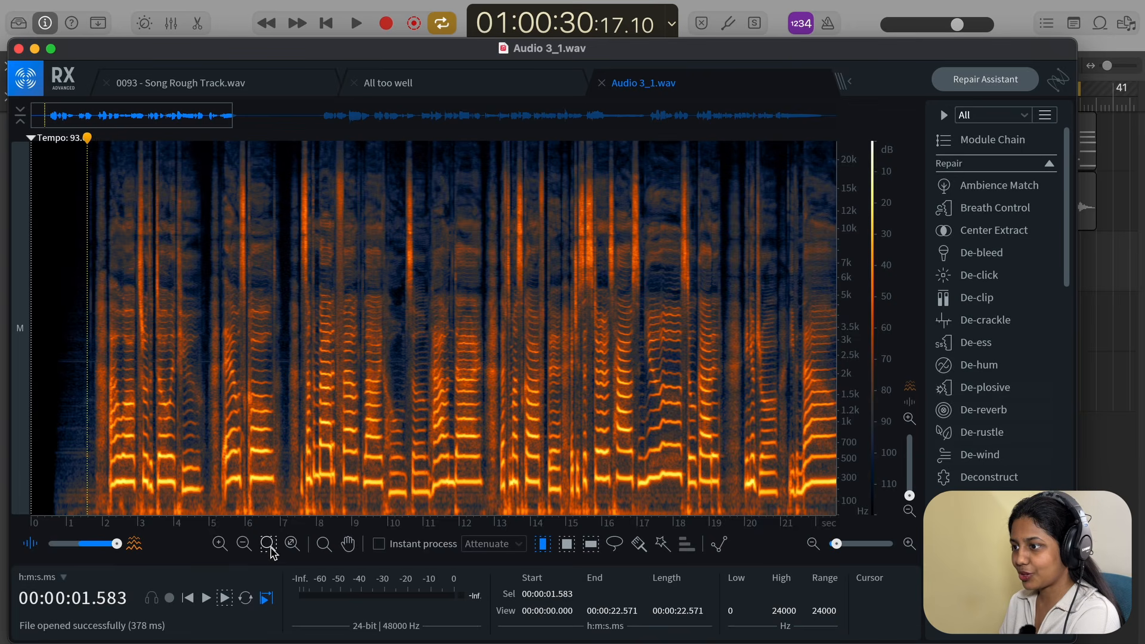
left_click(220, 543)
key("space")
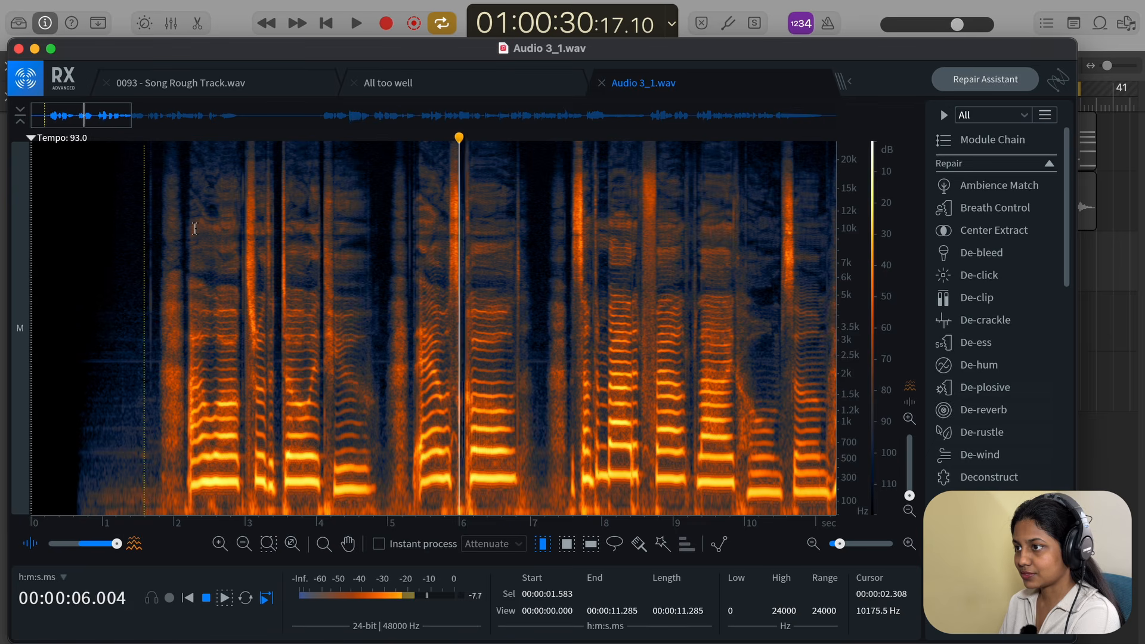
key("space")
Replay the audio repeatedly from about 1.6 s to pinpoint the mouth click before the first sung phrase.
left_click(158, 152)
left_click(147, 144)
key("space")
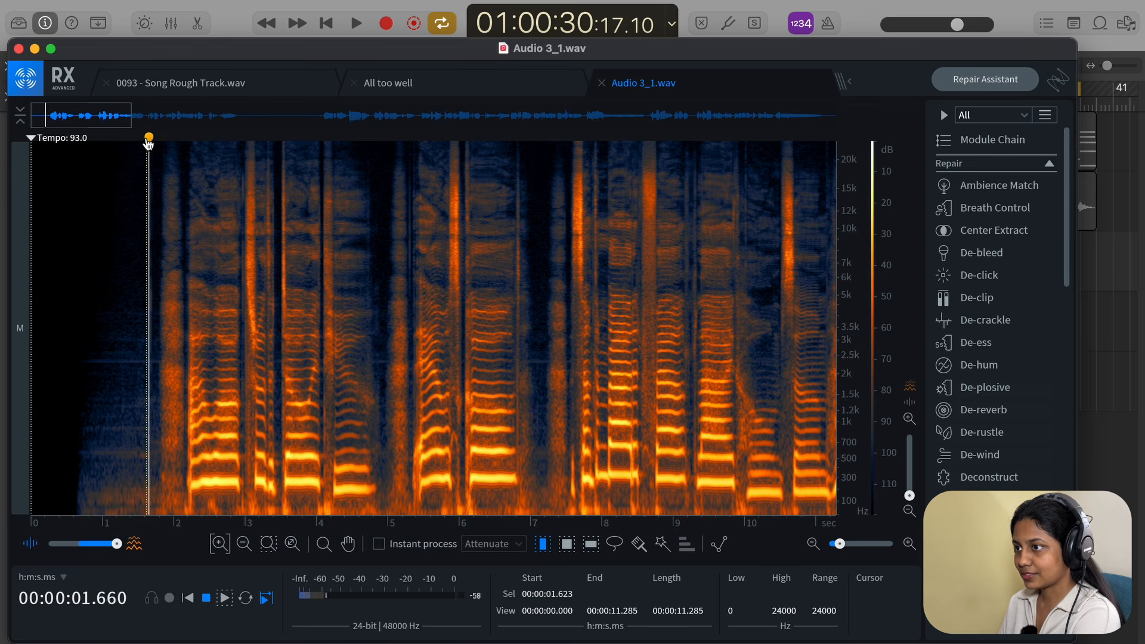
key("space")
left_click(147, 143)
key("space")
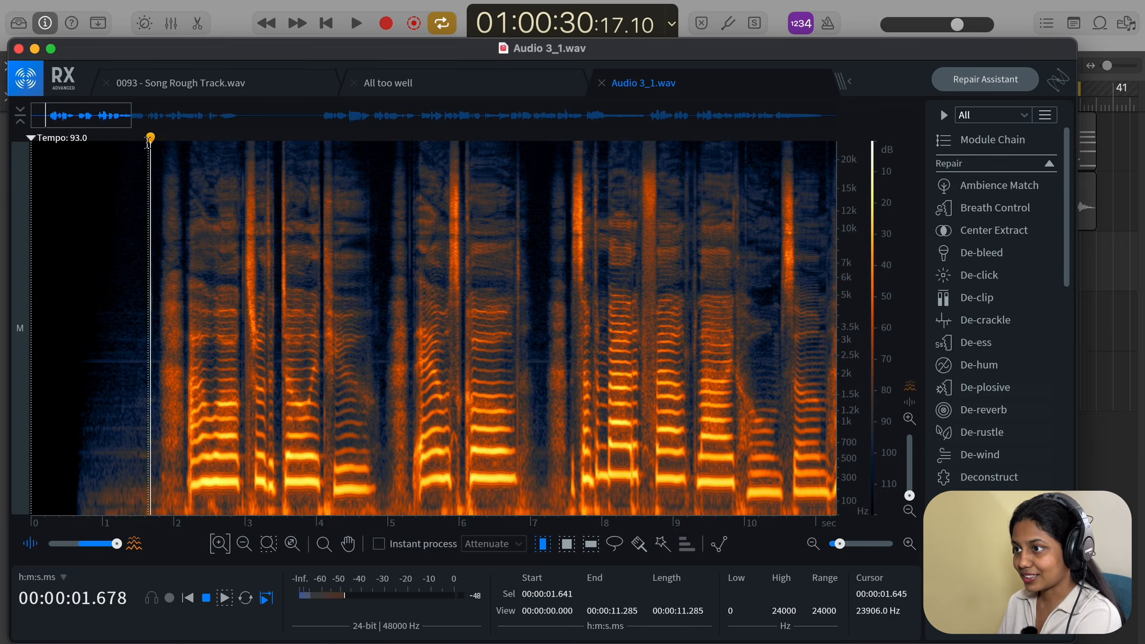
key("space")
left_click(143, 137)
key("space")
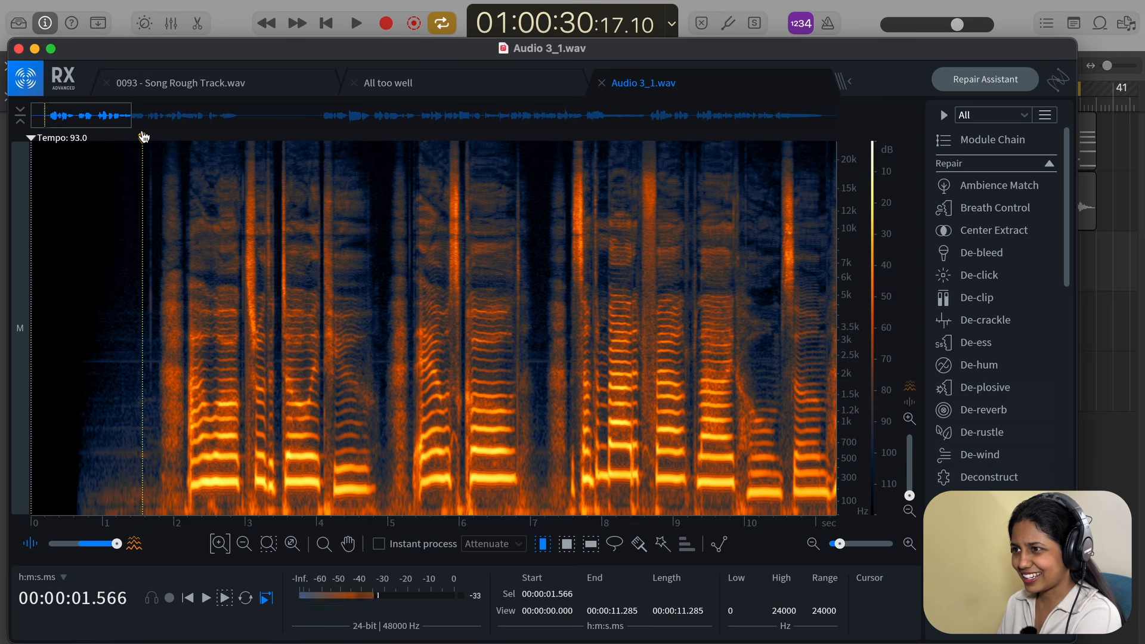
key("space")
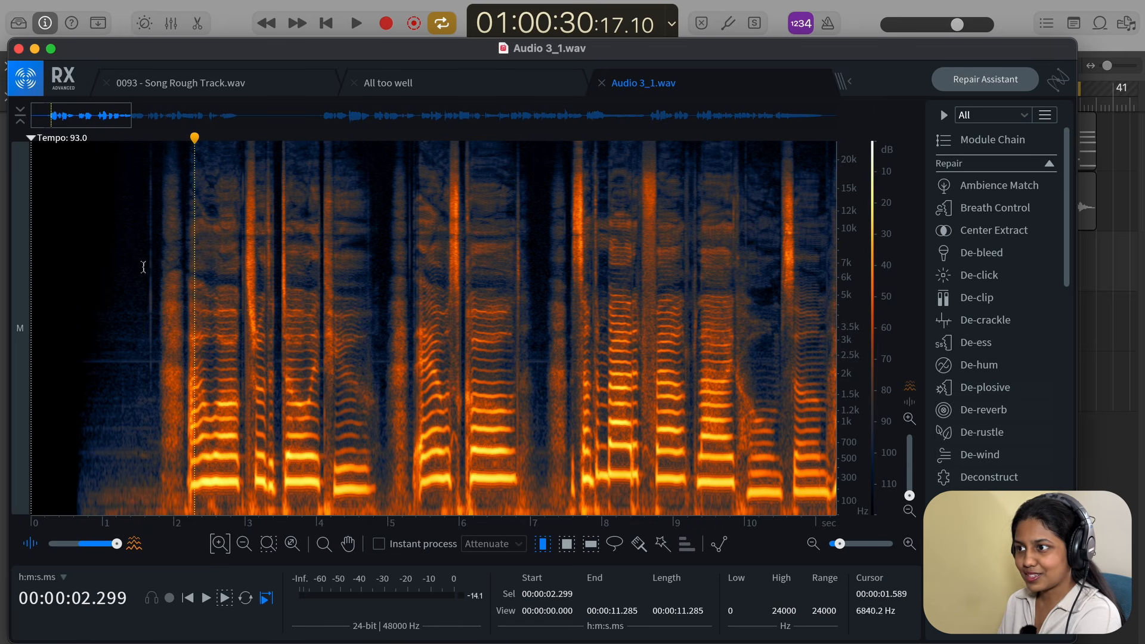
Select the mouth click from about 1.62 s to 1.74 s and open the Mouth De-click module for it.
left_click_drag(146, 269, 154, 268)
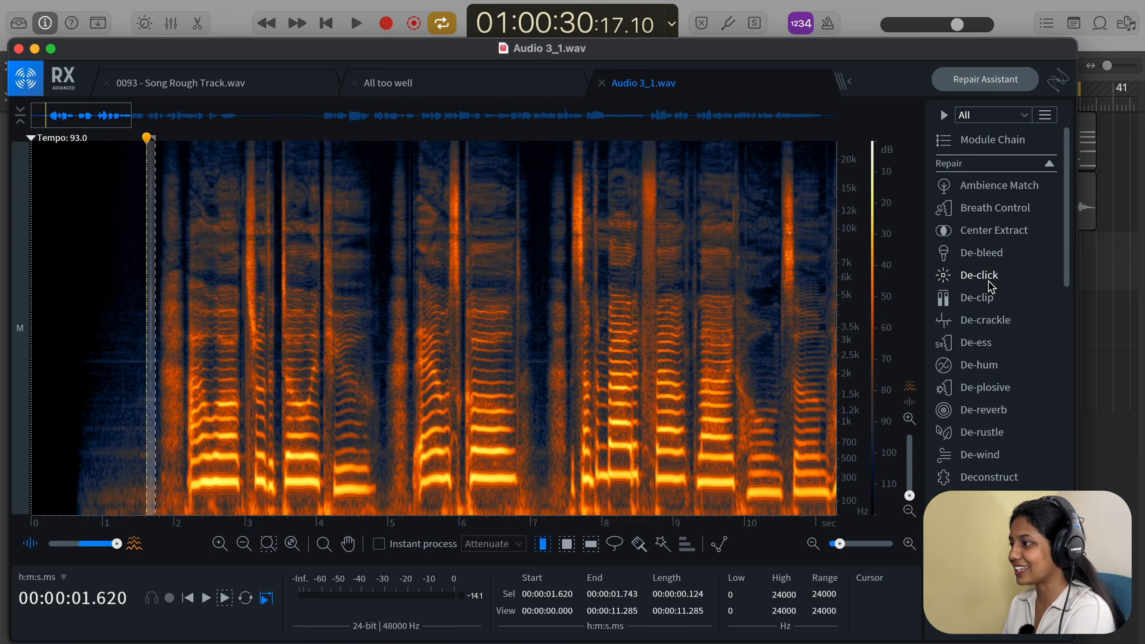
scroll(1003, 411, "down", 8)
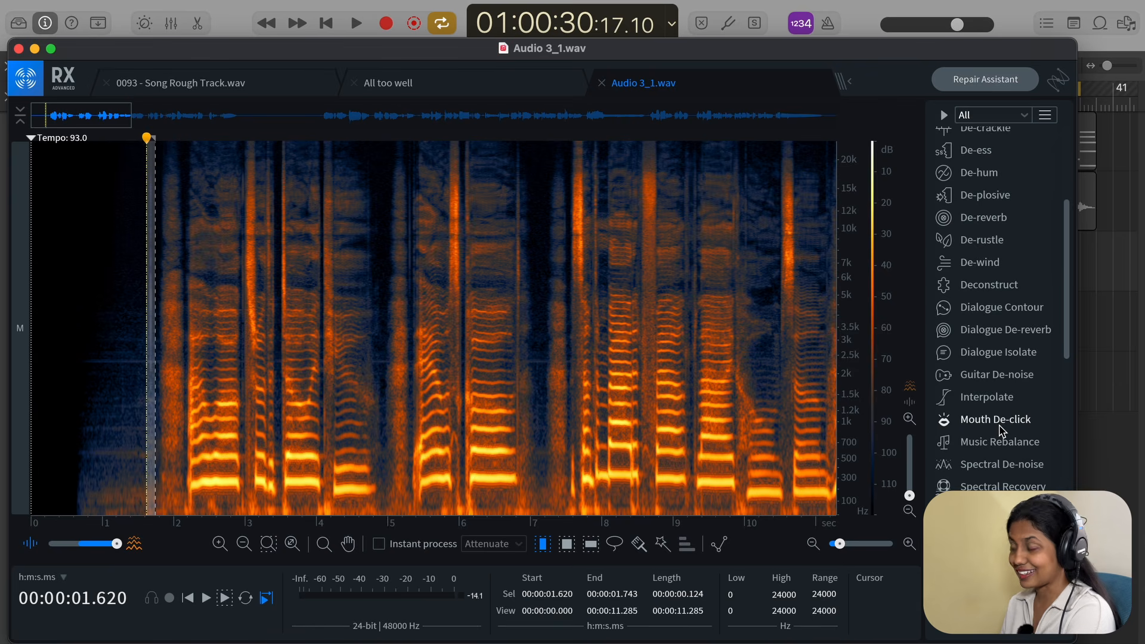
left_click(996, 420)
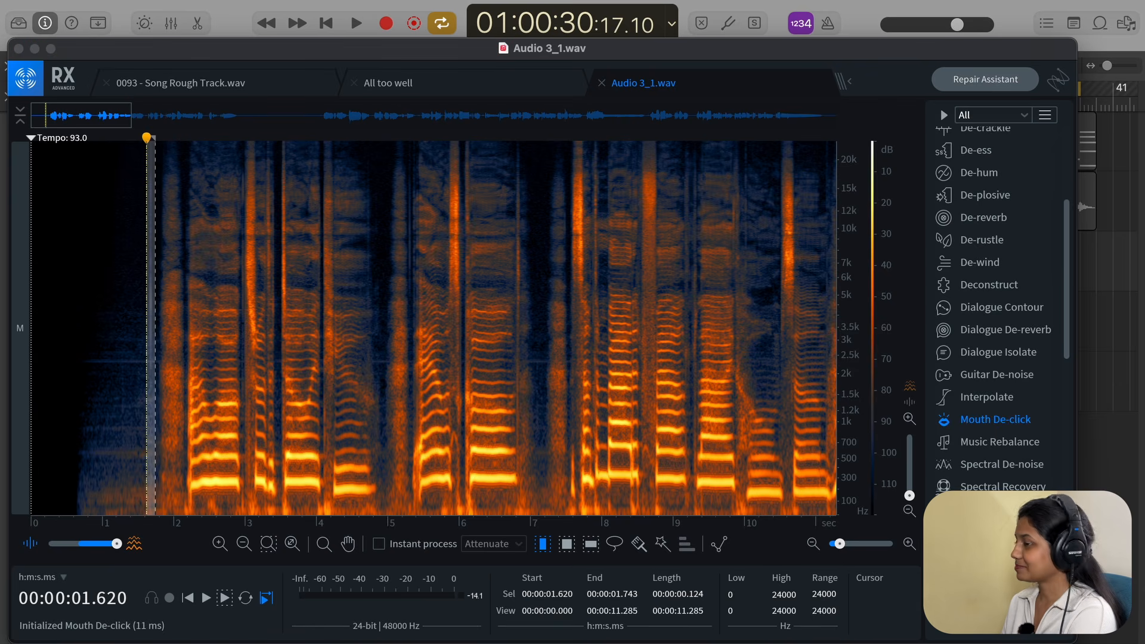
left_click_drag(875, 206, 850, 201)
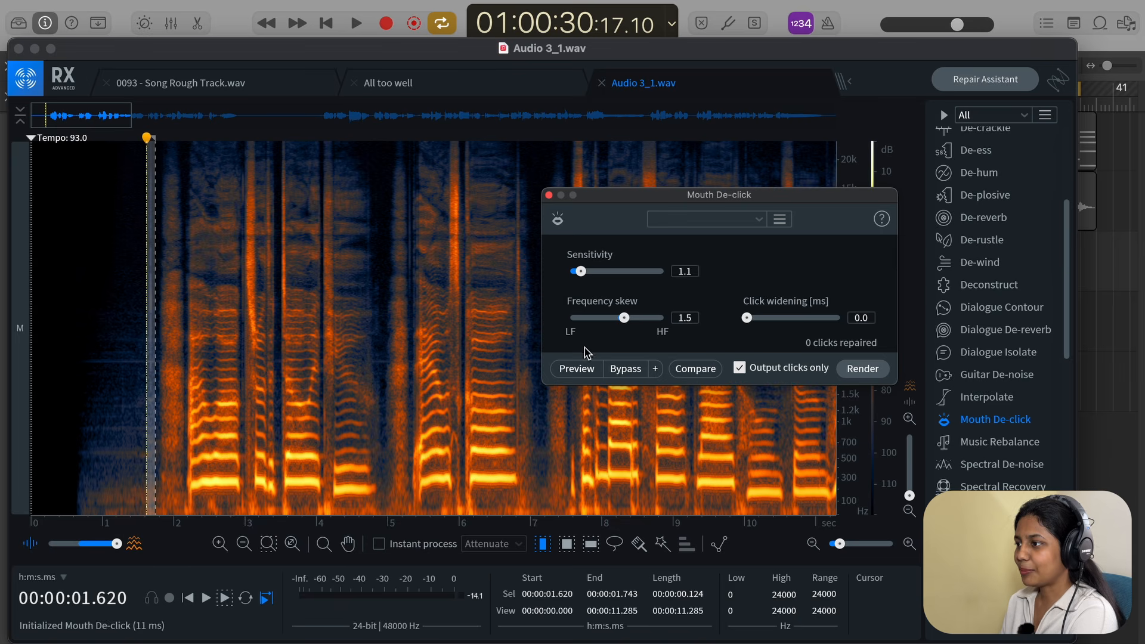
Preview the Mouth De-click processing on the selection twice with Output clicks only enabled, and stop the playback.
left_click(577, 369)
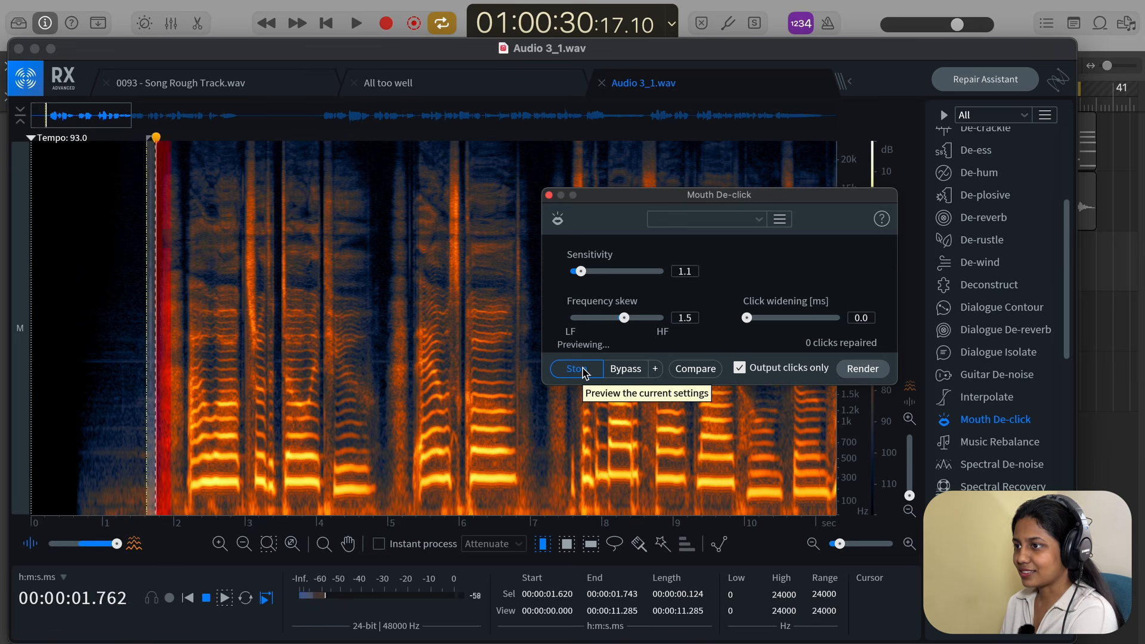
left_click(577, 368)
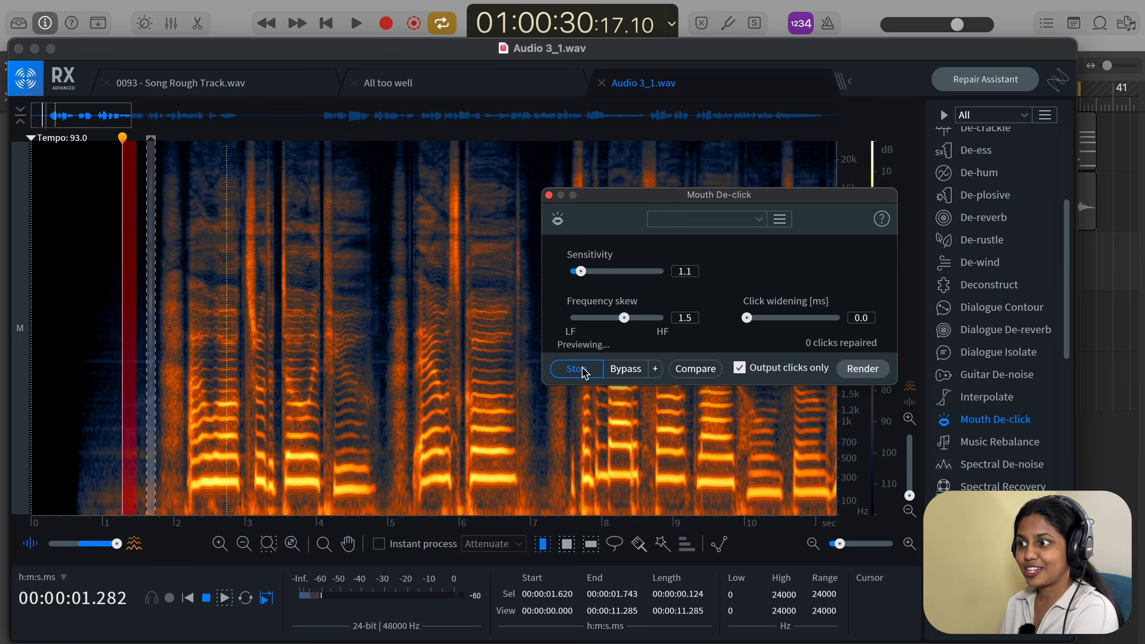
left_click(583, 371)
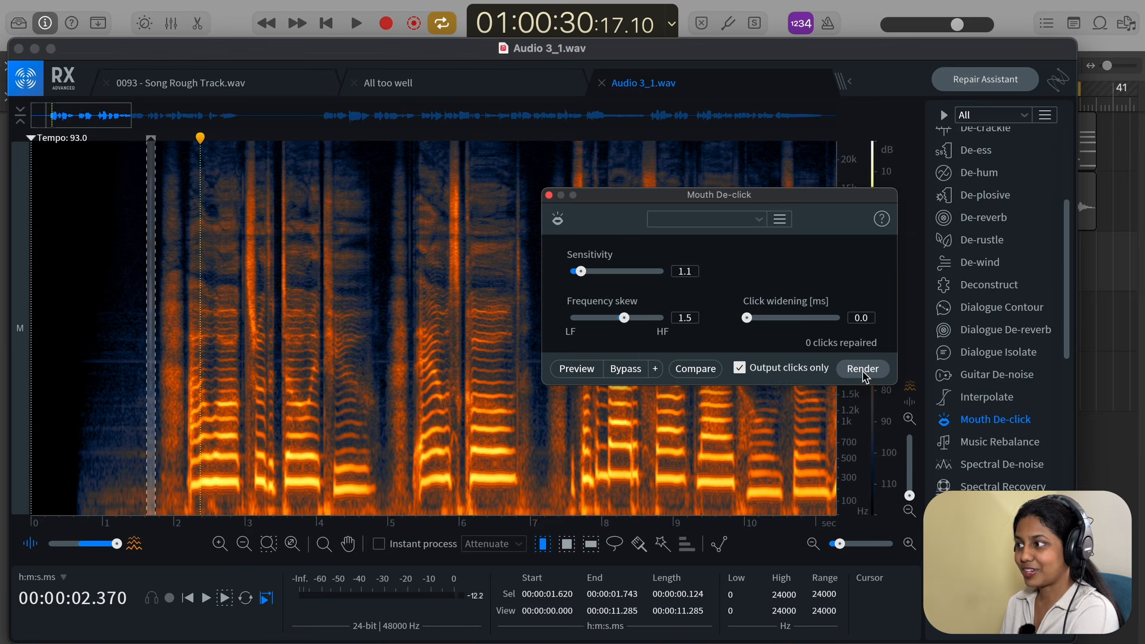
Render Mouth De-click on the selected mouth click, close the module, and play the result from about 0.94 s.
left_click(862, 369)
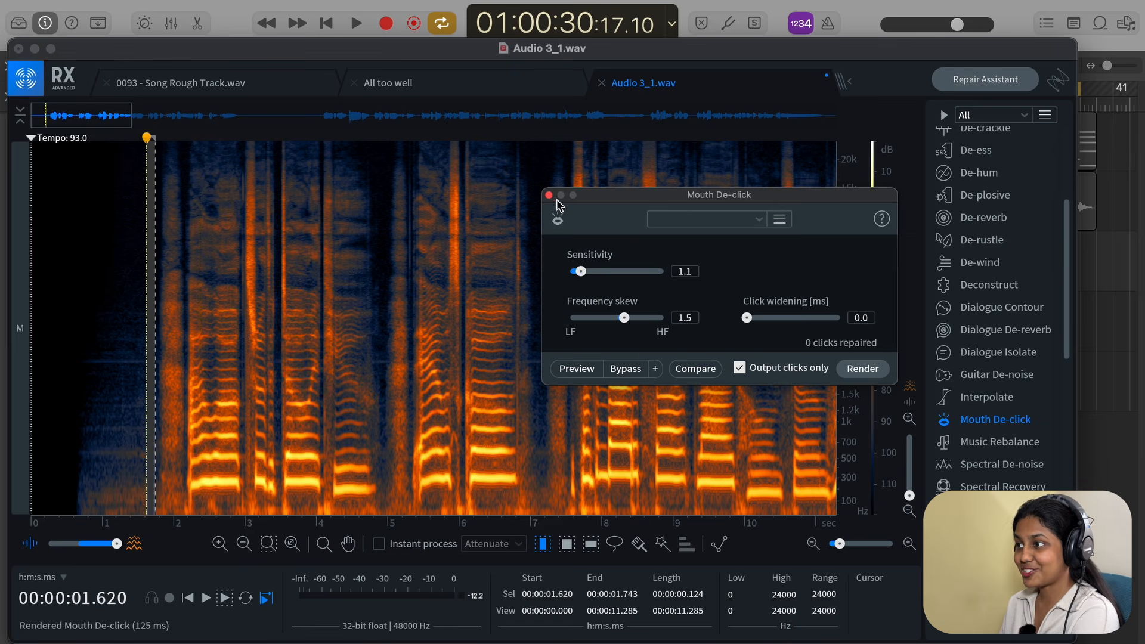
left_click(549, 196)
left_click(355, 206)
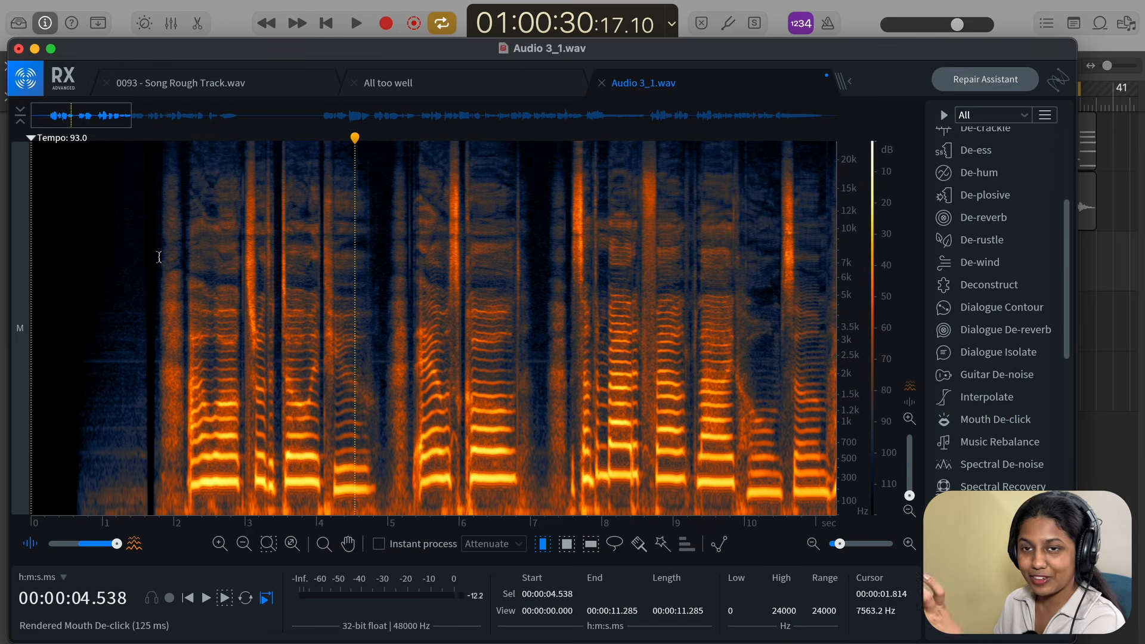
left_click(98, 142)
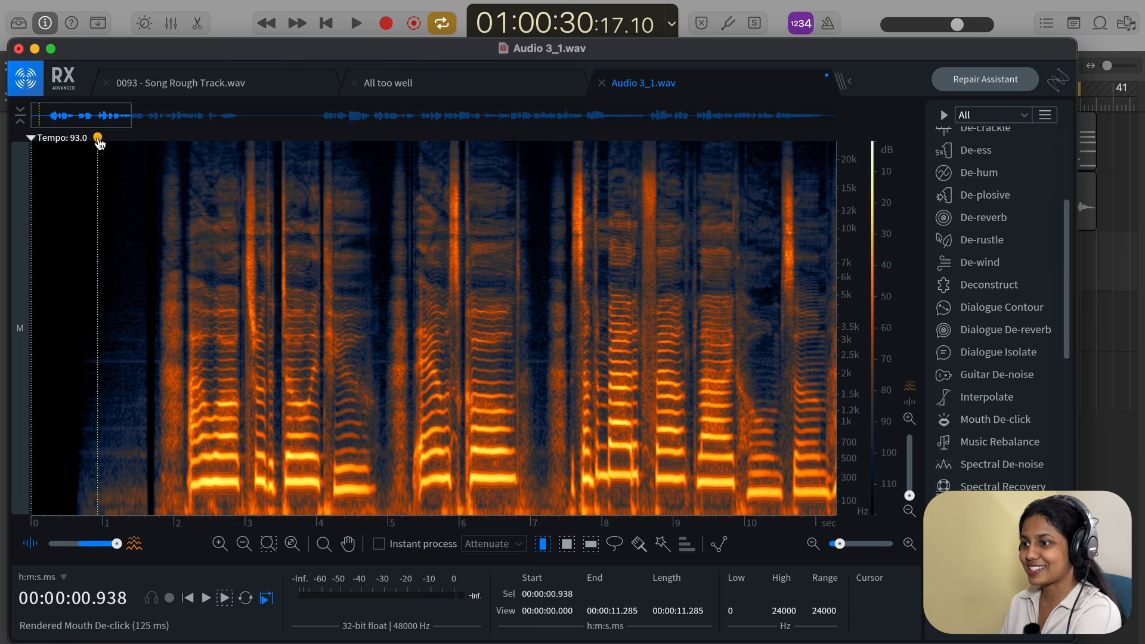
key("space")
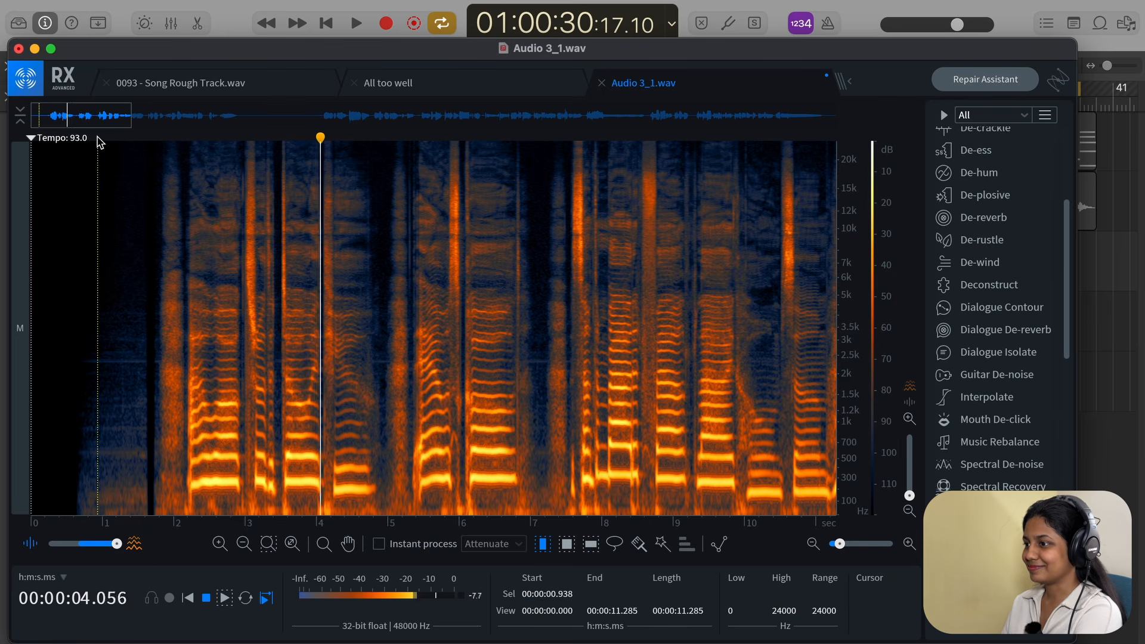
key("space")
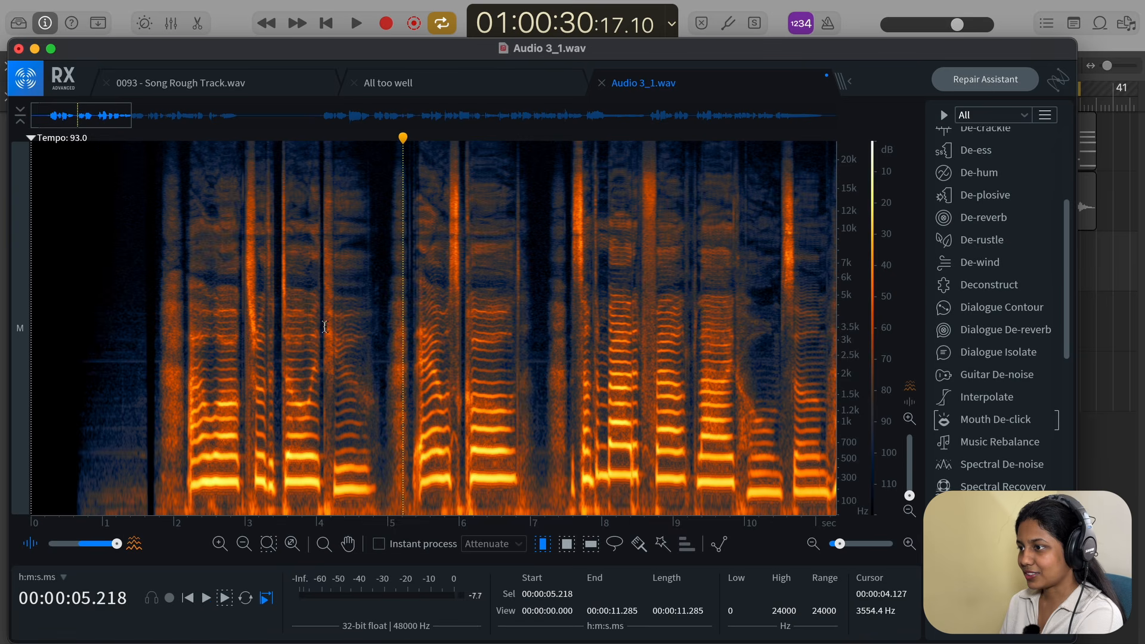
Replay the vocal from about 4.1 s and select the noise from about 4.09 s to 4.25 s.
left_click(325, 326)
key("space")
key("space")
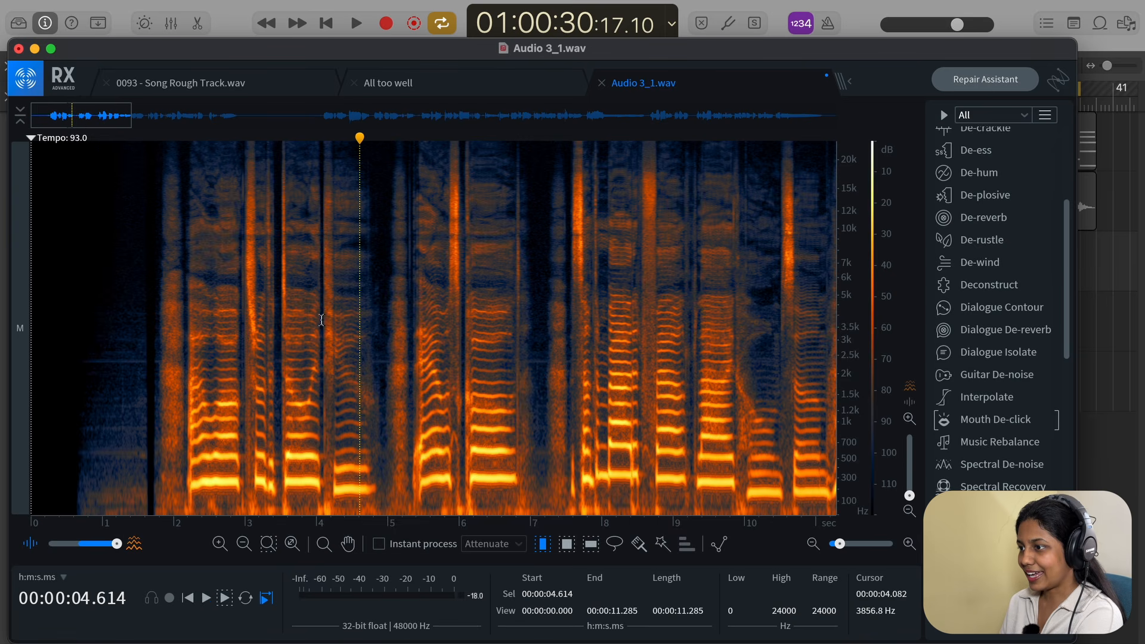
left_click(220, 544)
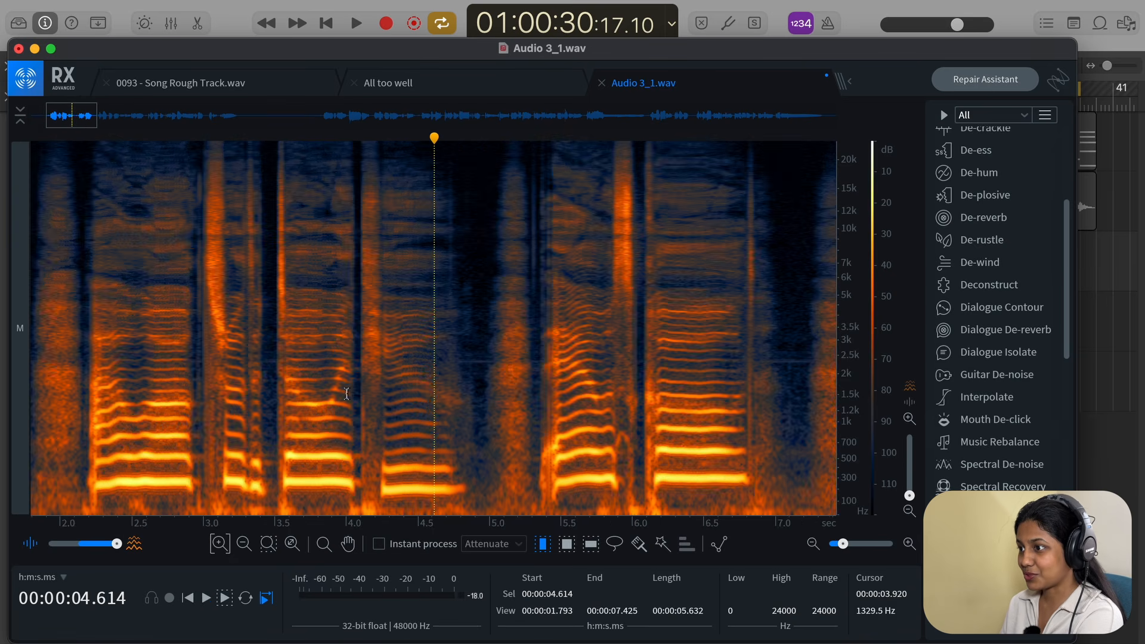
left_click_drag(359, 369, 381, 370)
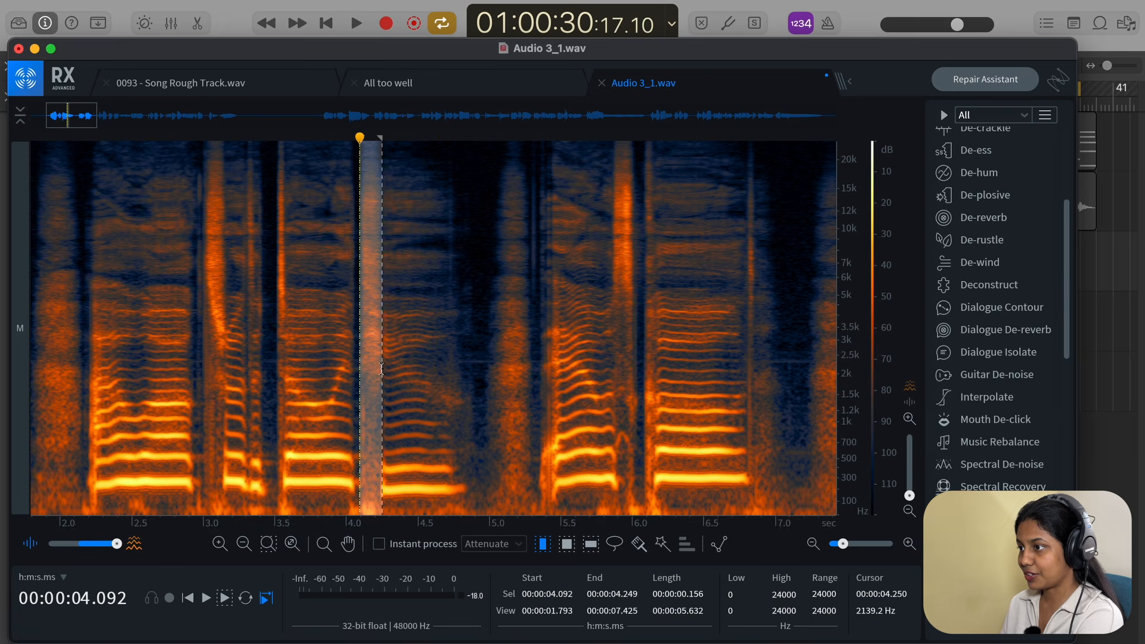
Preview Breath Control on the selection with a target level of -29.2 dBFS and render it.
scroll(1013, 225, "up", 5)
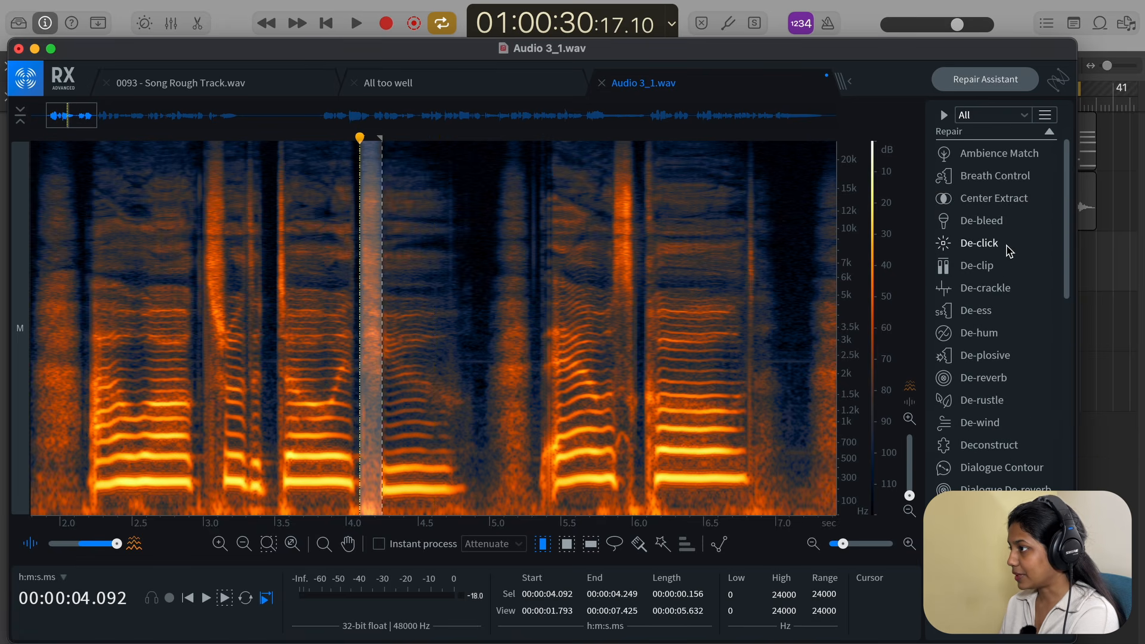
scroll(1002, 232, "up", 1)
left_click(994, 207)
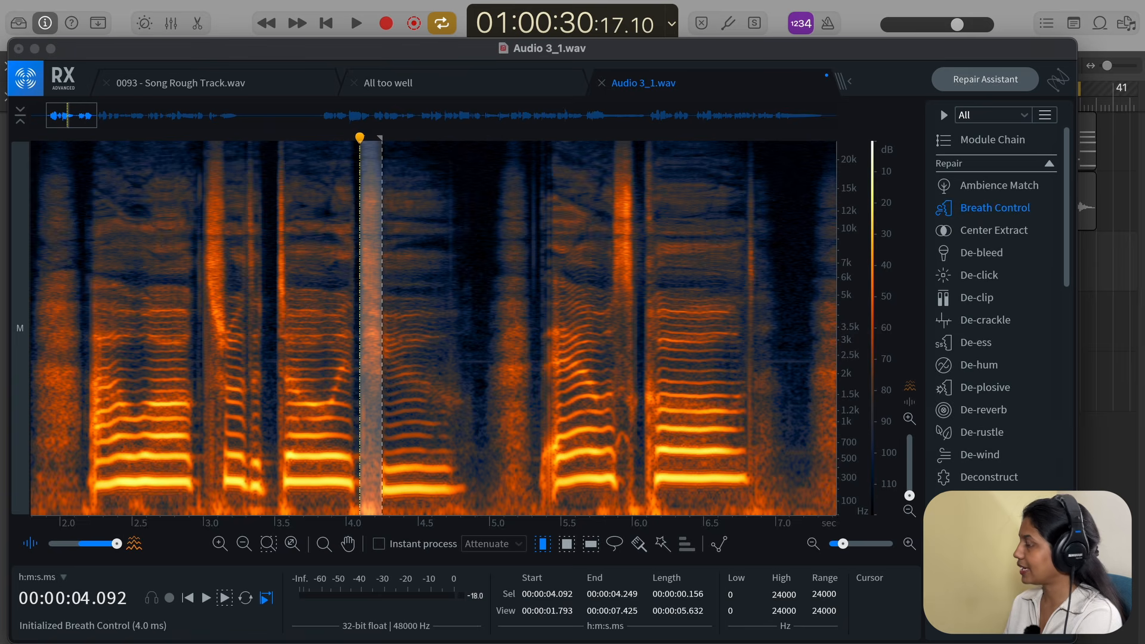
left_click_drag(614, 176, 622, 191)
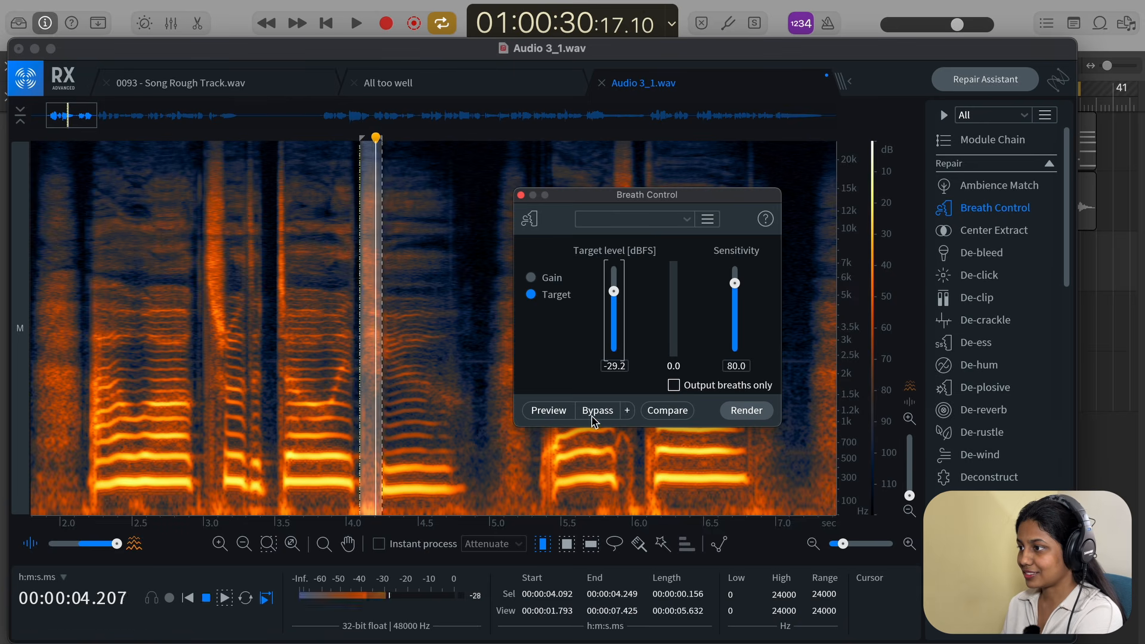
left_click(569, 413)
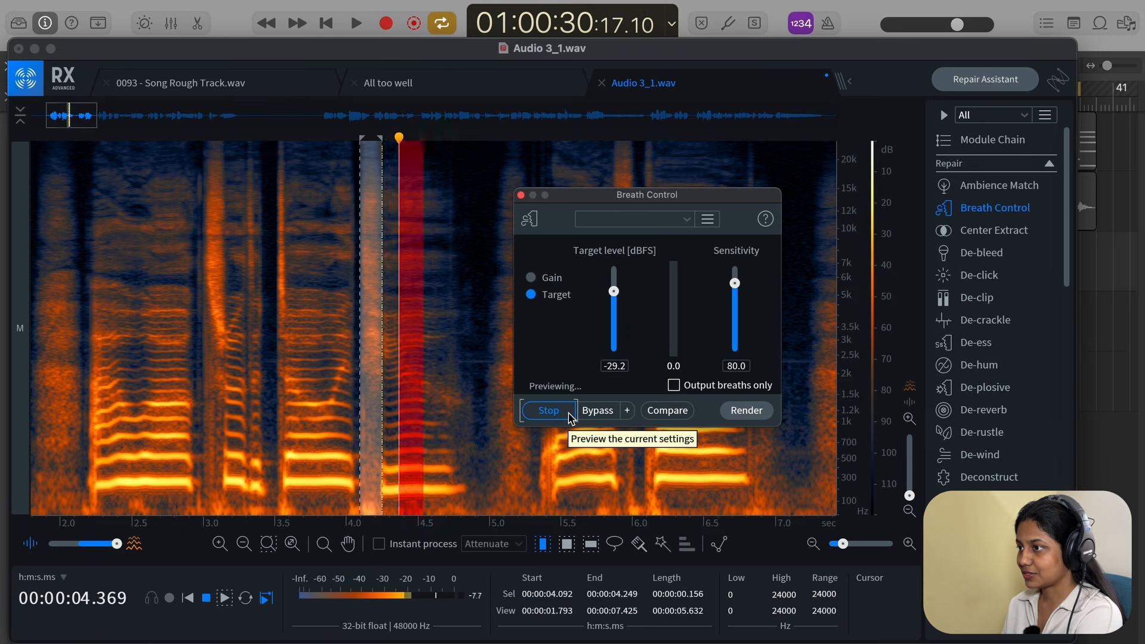
left_click(742, 407)
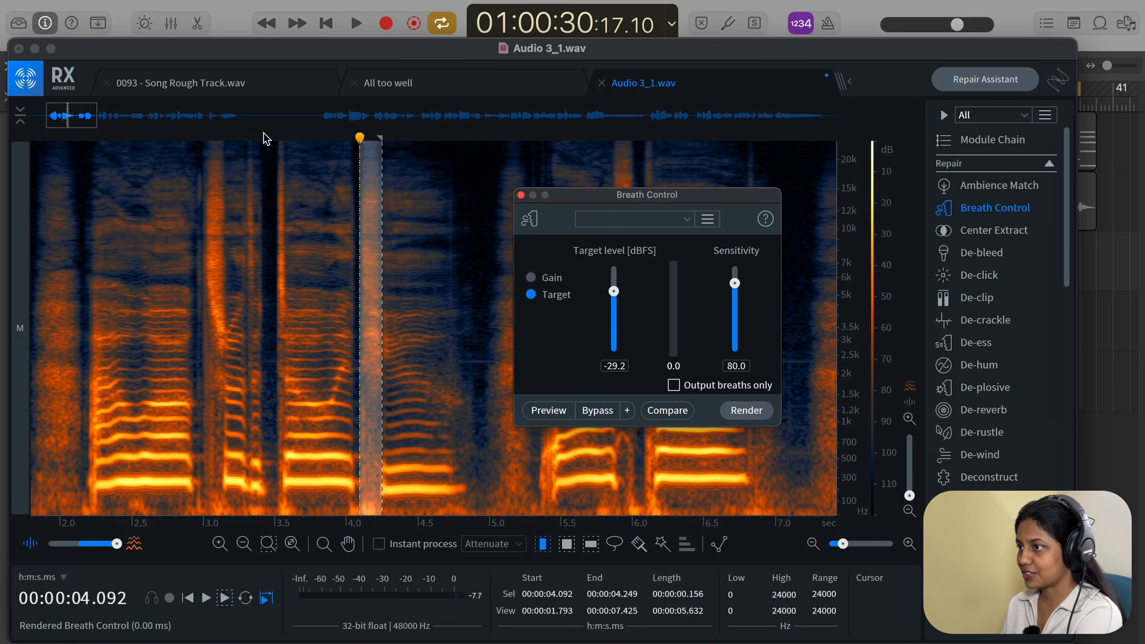
Play the passage around the processed breath again, restarting from about 2.7 s, and close Breath Control.
left_click(234, 123)
key("space")
left_click(429, 239)
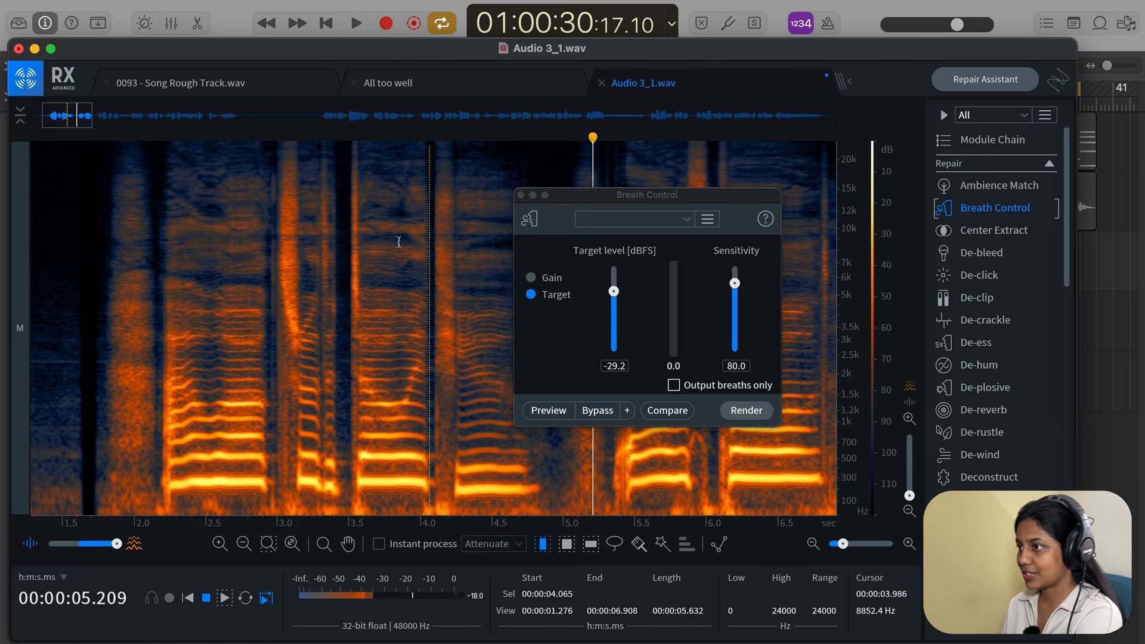
key("space")
left_click(232, 143)
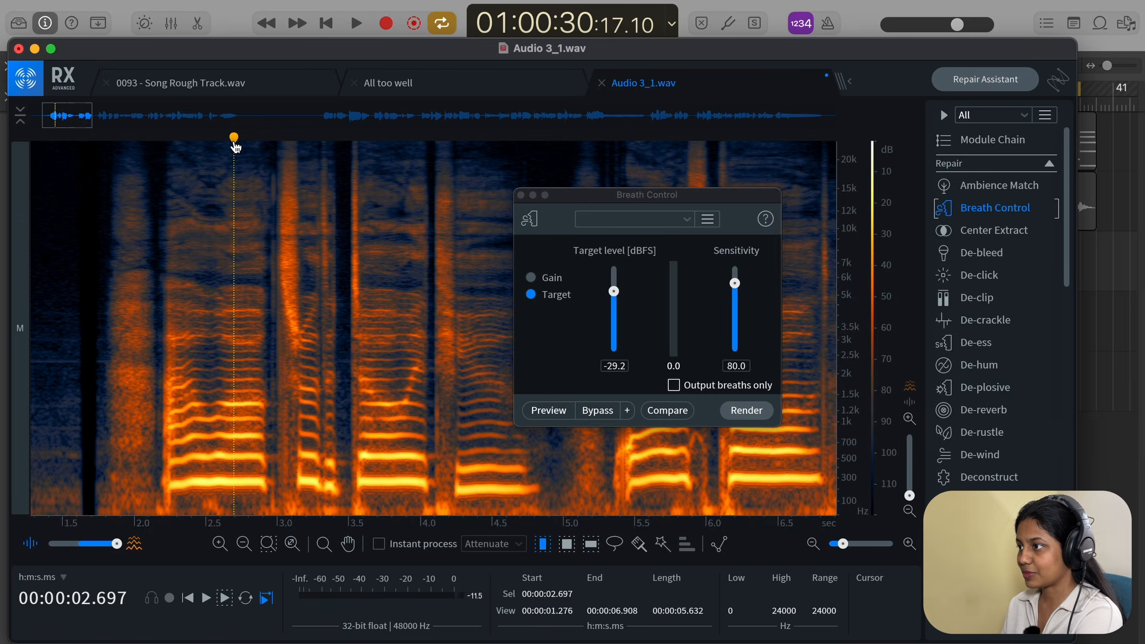
key("space")
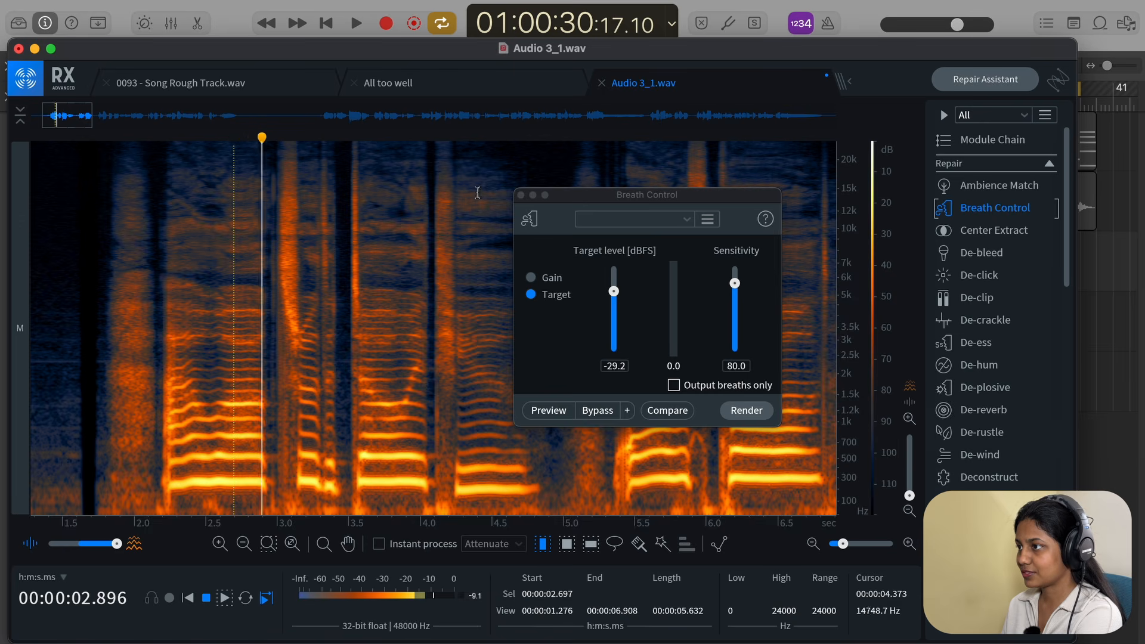
left_click(521, 195)
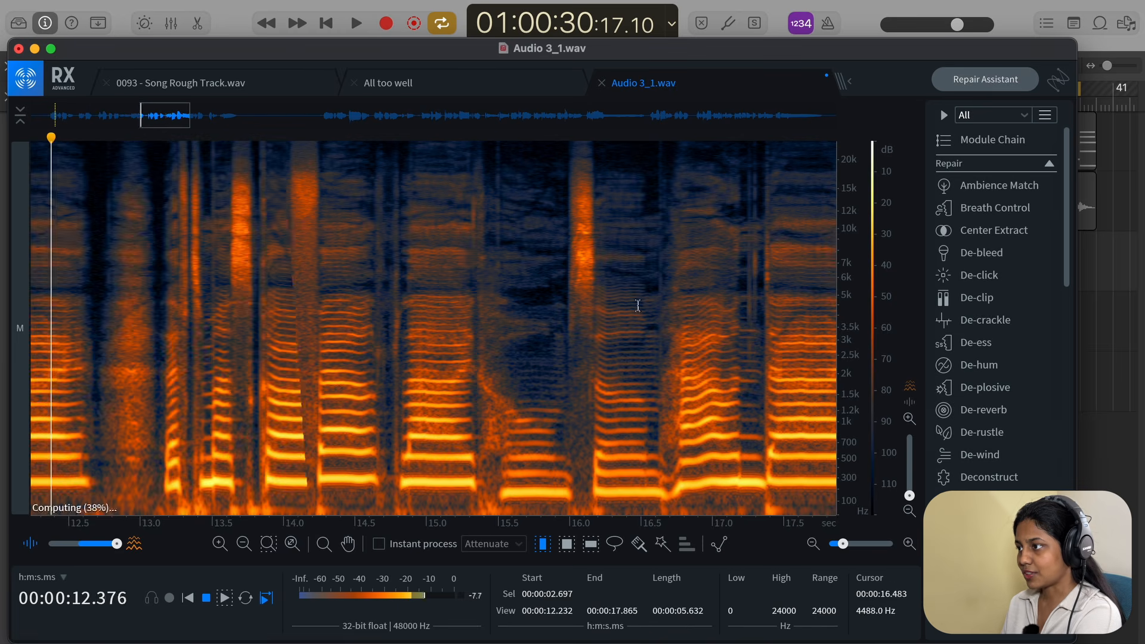
Replay the vocal around 12 s and select the short click from about 11.763 s to 11.782 s.
key("space")
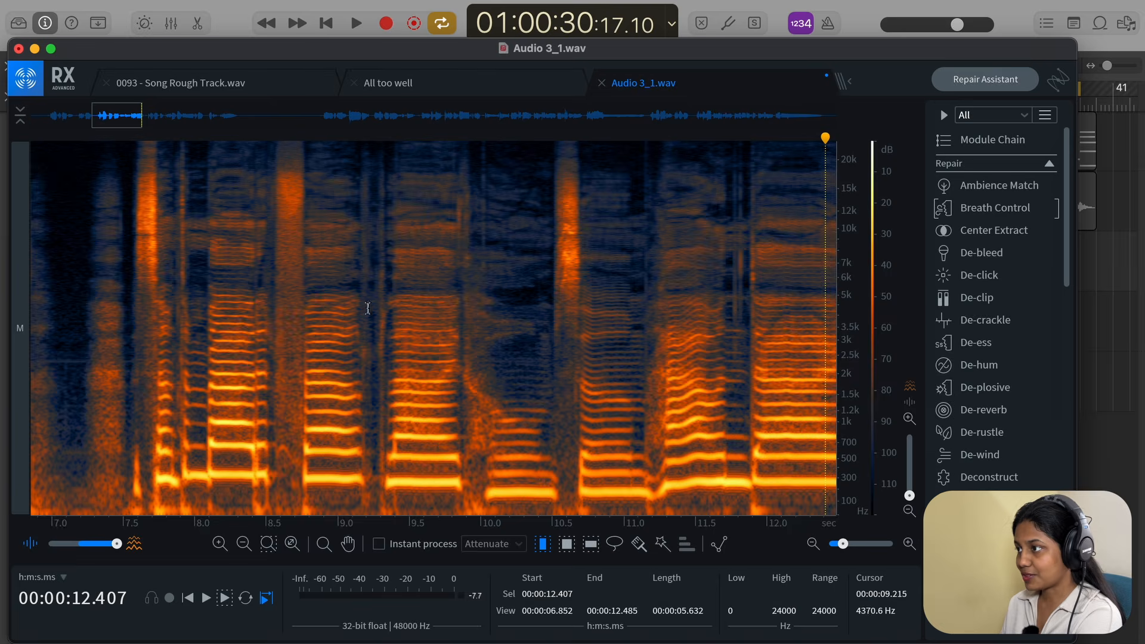
scroll(368, 308, "right", 5)
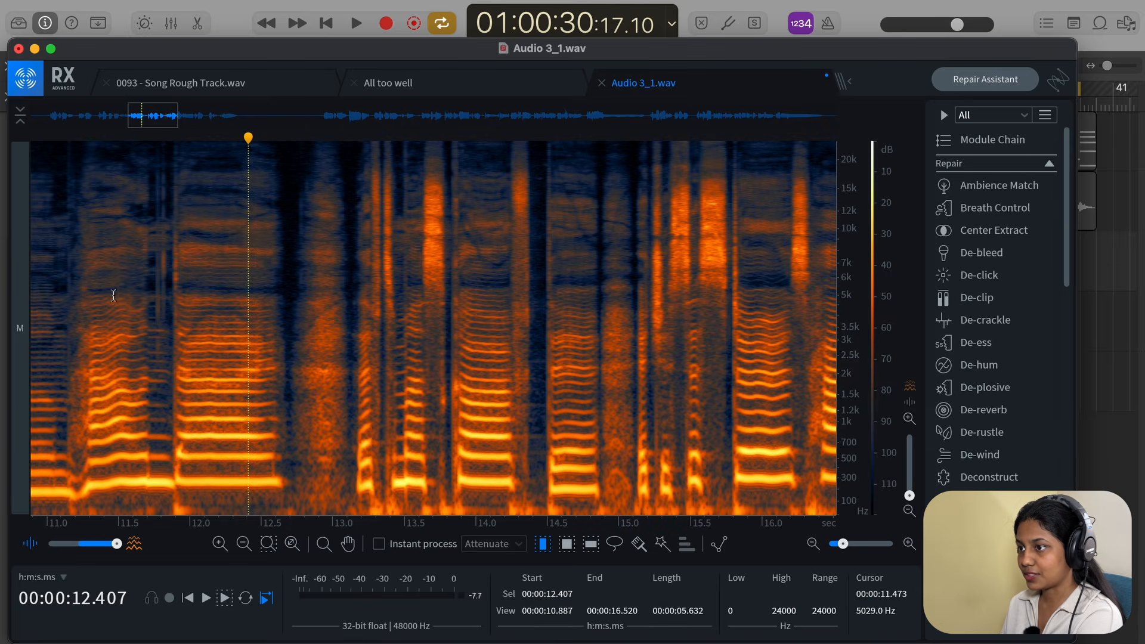
key("space")
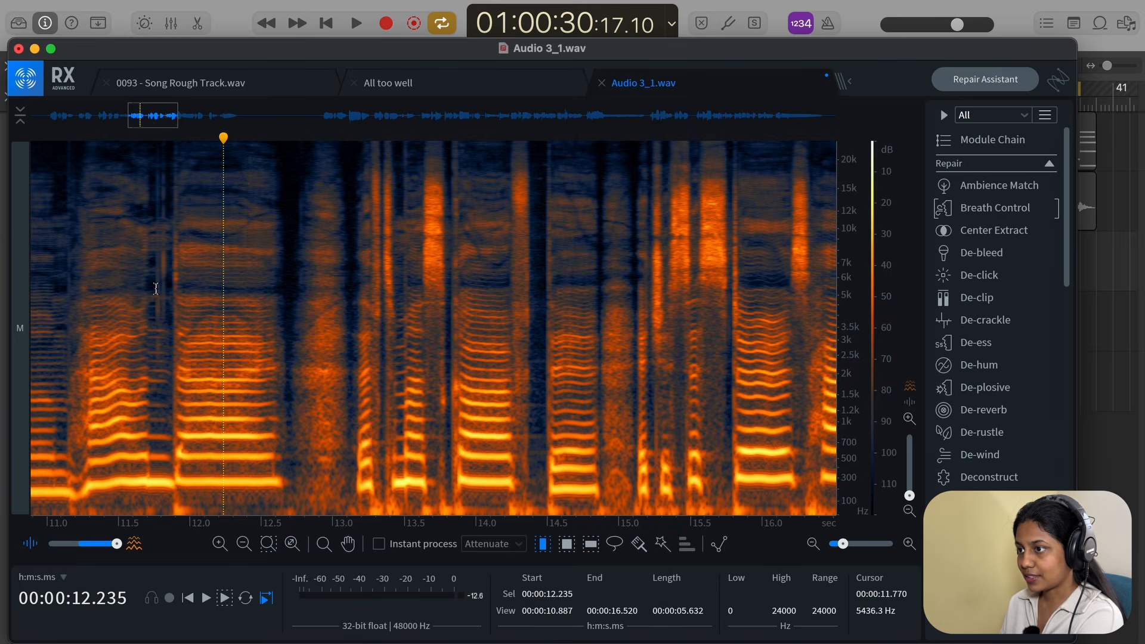
left_click(220, 543)
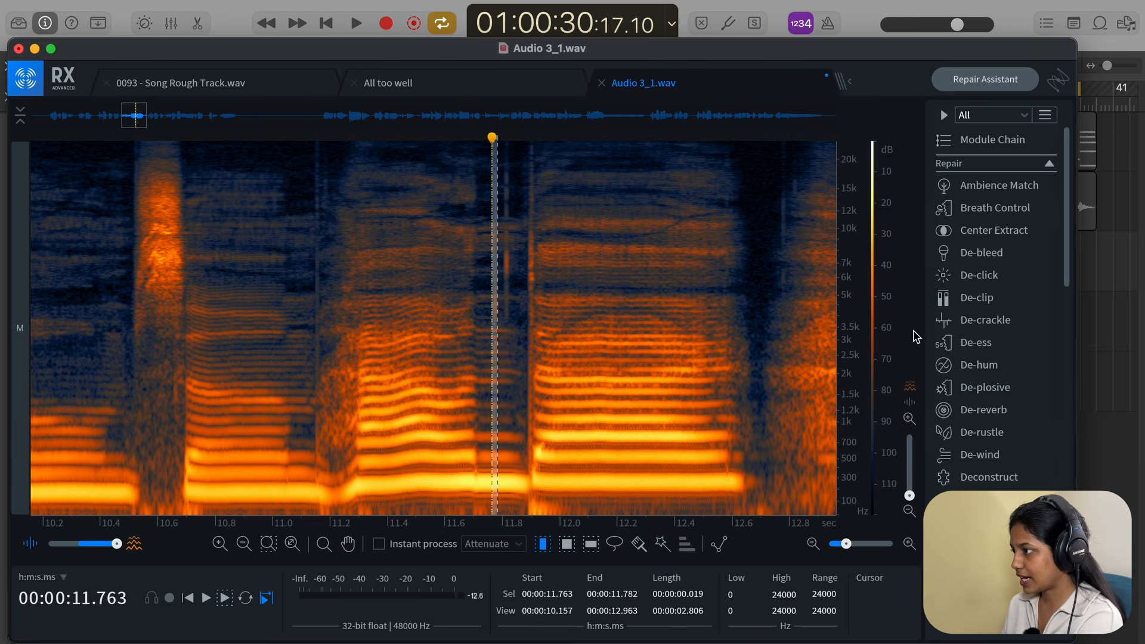
Try rendering Mouth De-click at sensitivity 1.1 on the selected click and play the result.
scroll(995, 478, "down", 3)
left_click(964, 490)
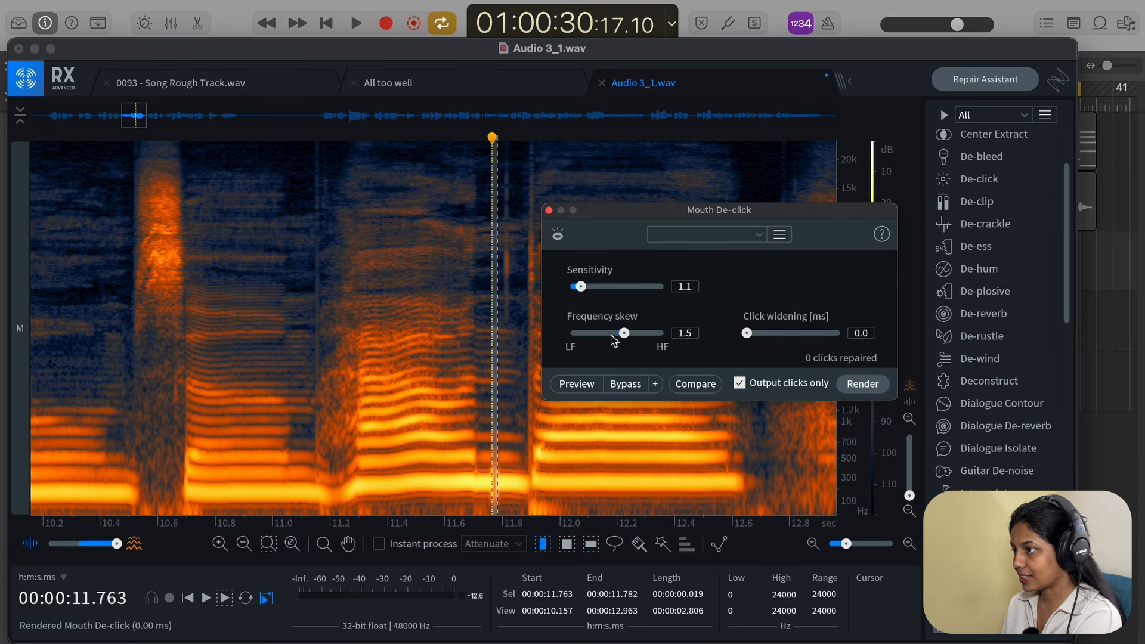
left_click(416, 296)
key("space")
key("space")
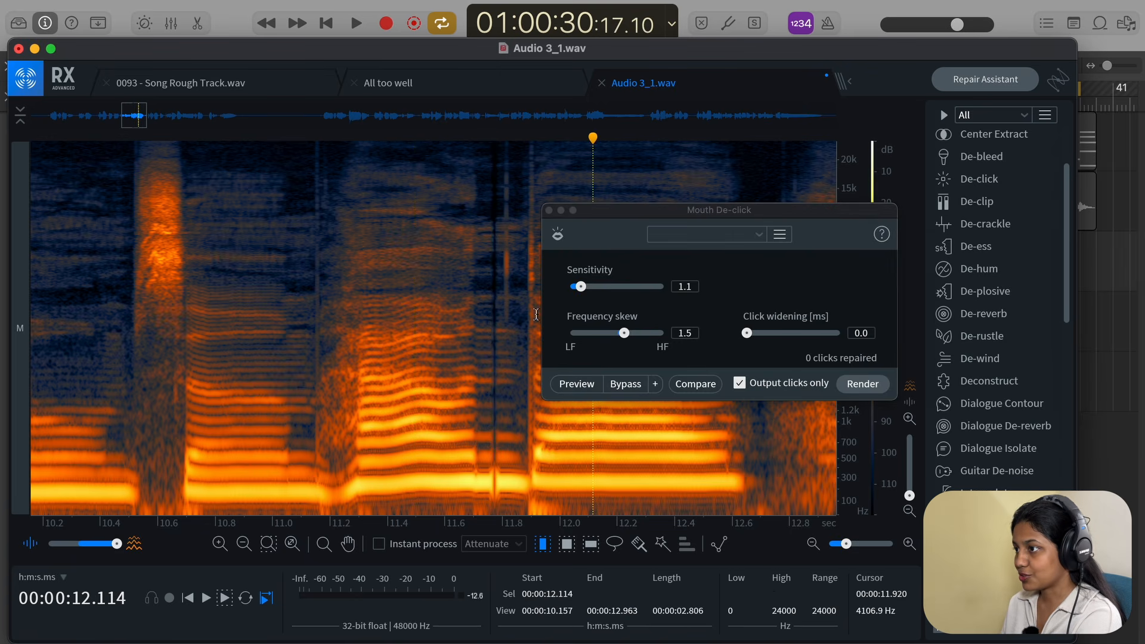
Restore the 11.763 s to 11.782 s selection, preview Mouth De-click on it with sensitivity 2.6, and close the module.
left_click_drag(494, 310, 499, 315)
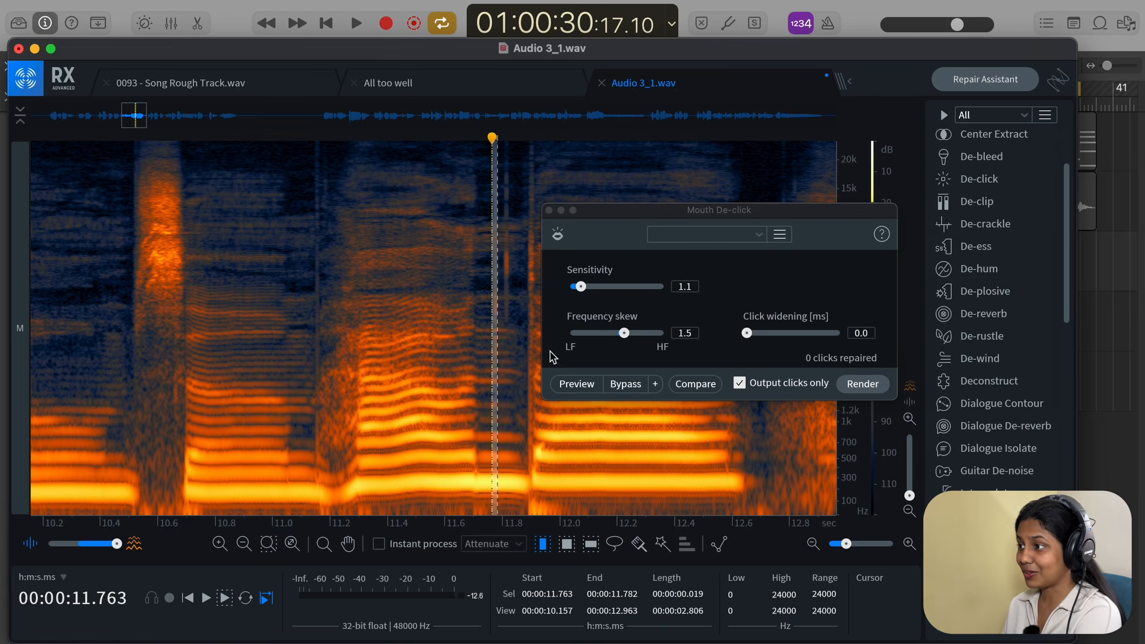
left_click(588, 294)
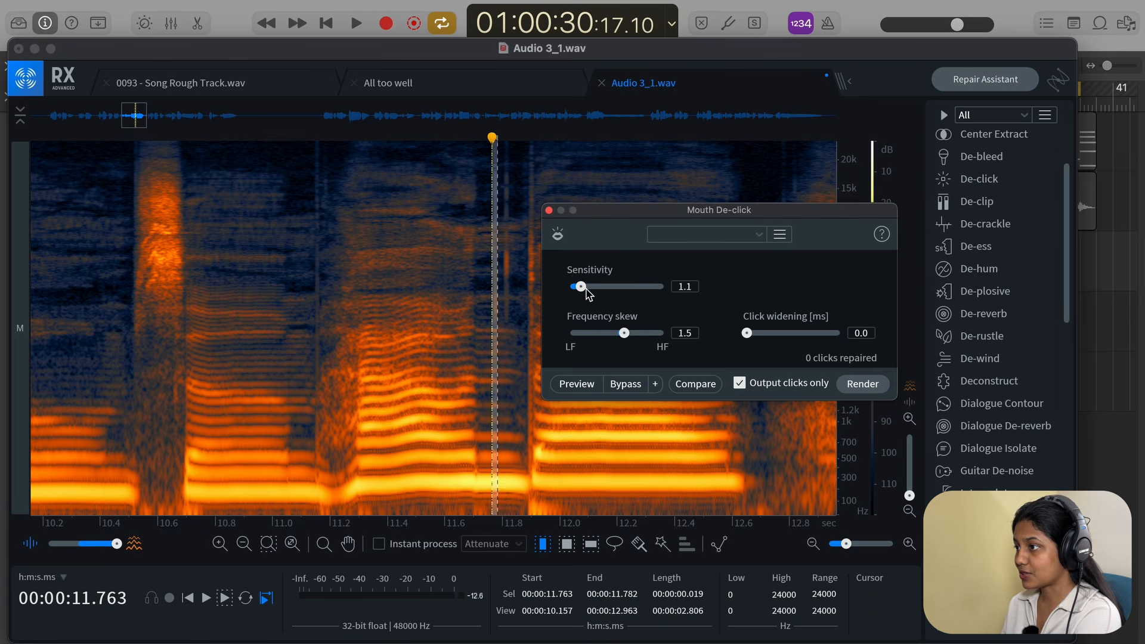
key("space")
key("space")
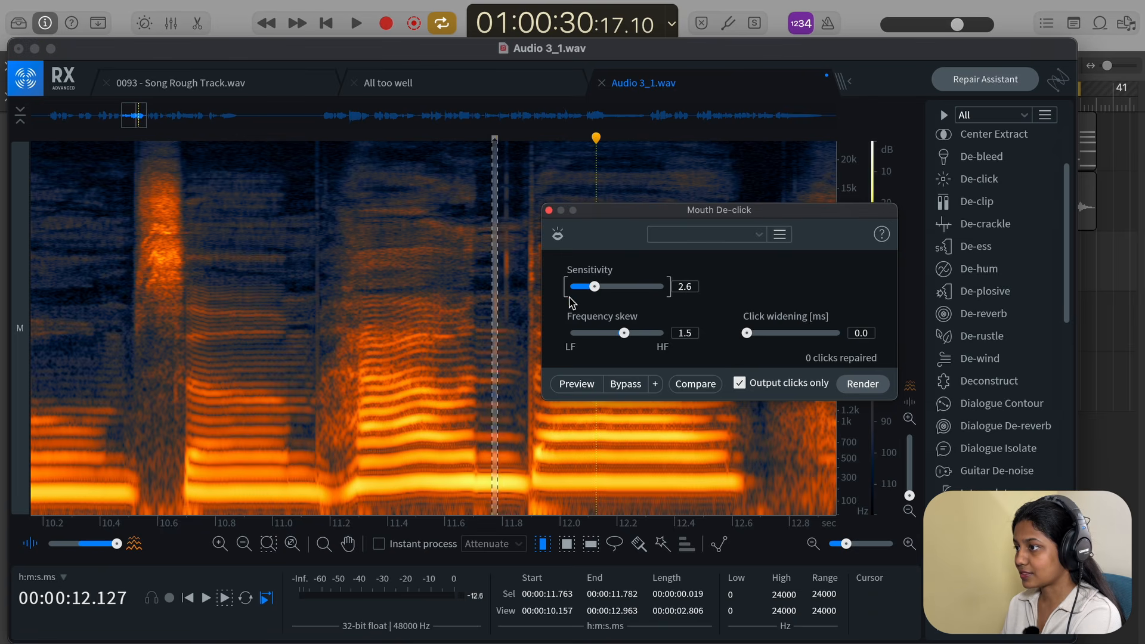
left_click(576, 383)
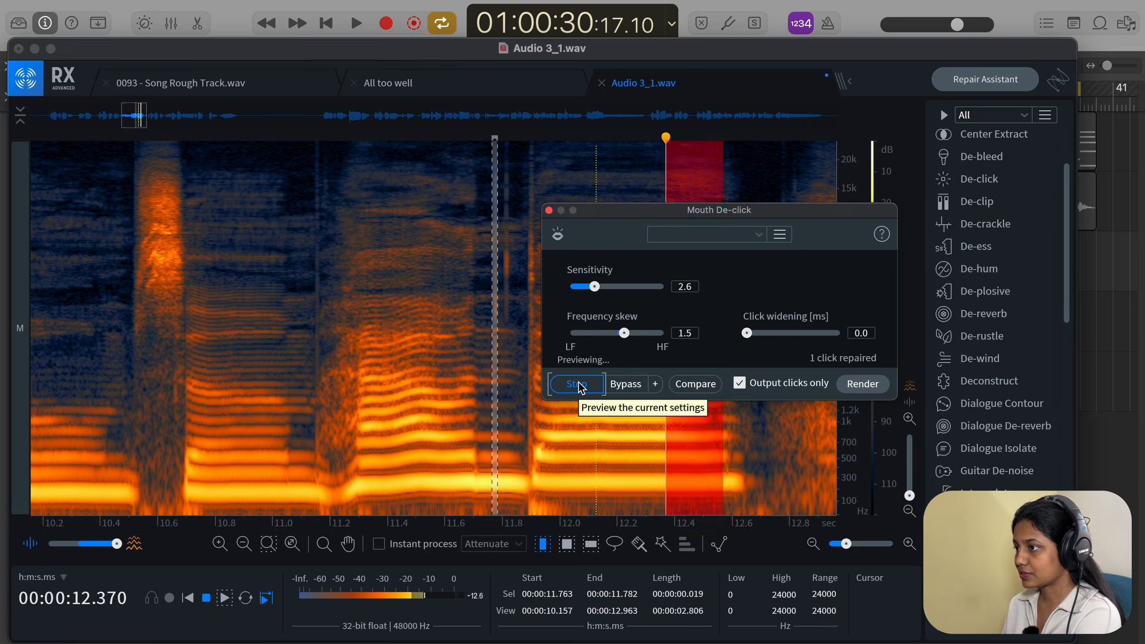
left_click(548, 210)
left_click(435, 233)
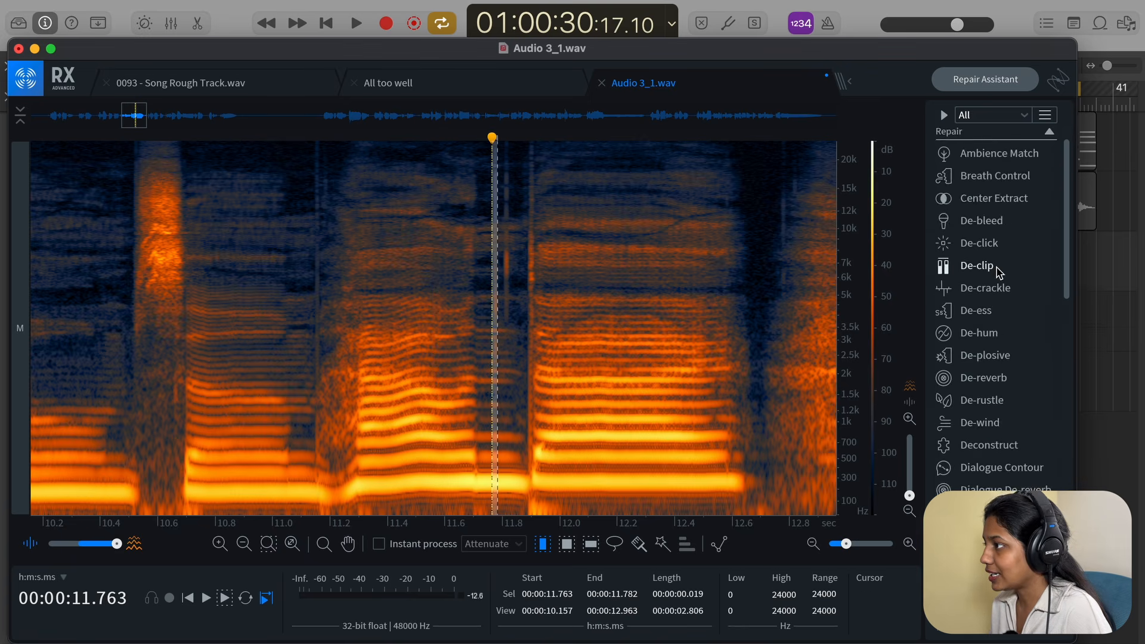
Preview and render De-click on the selected click using the Single-band algorithm with sensitivity 3.0.
scroll(1034, 287, "up", 3)
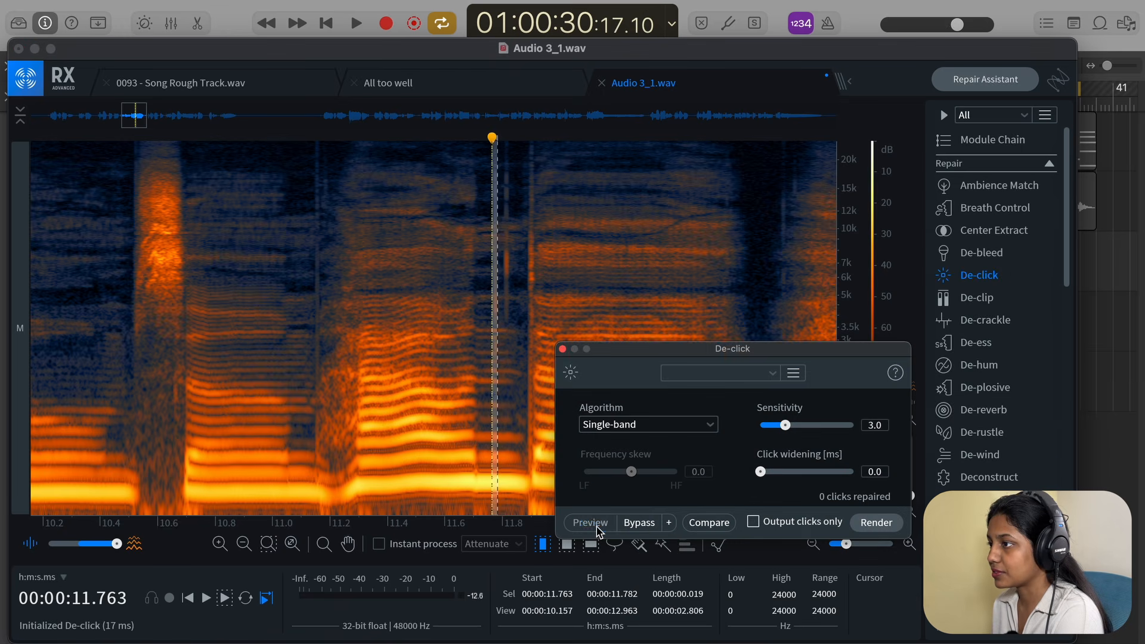
left_click(597, 528)
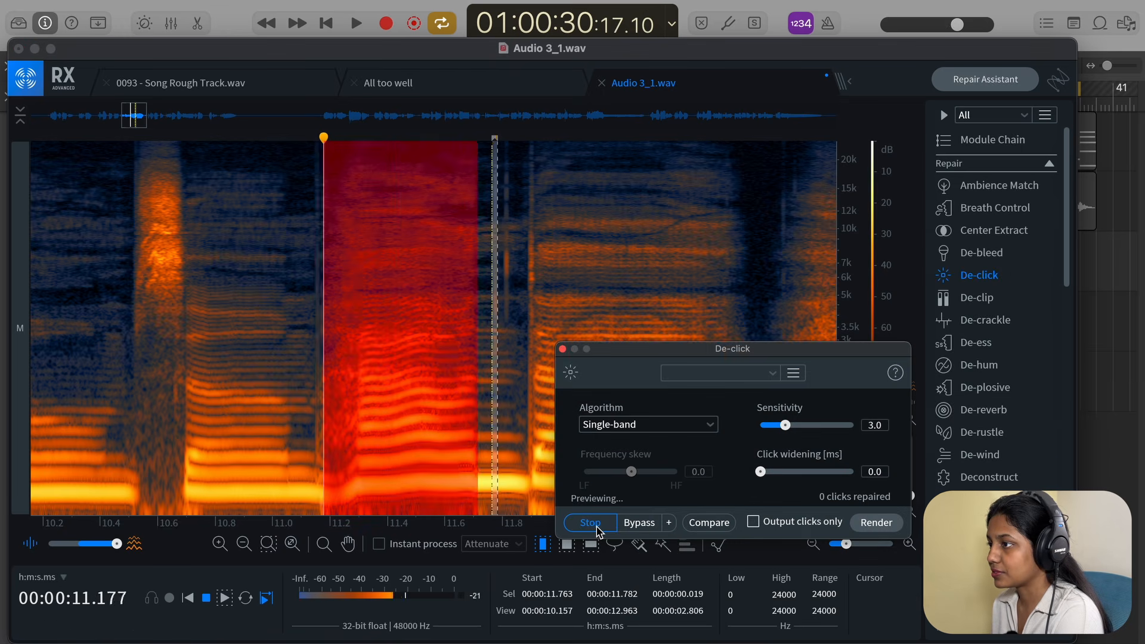
left_click(879, 526)
Select the neighbouring click from about 11.80 s to 11.83 s and render De-click on it.
left_click(618, 321)
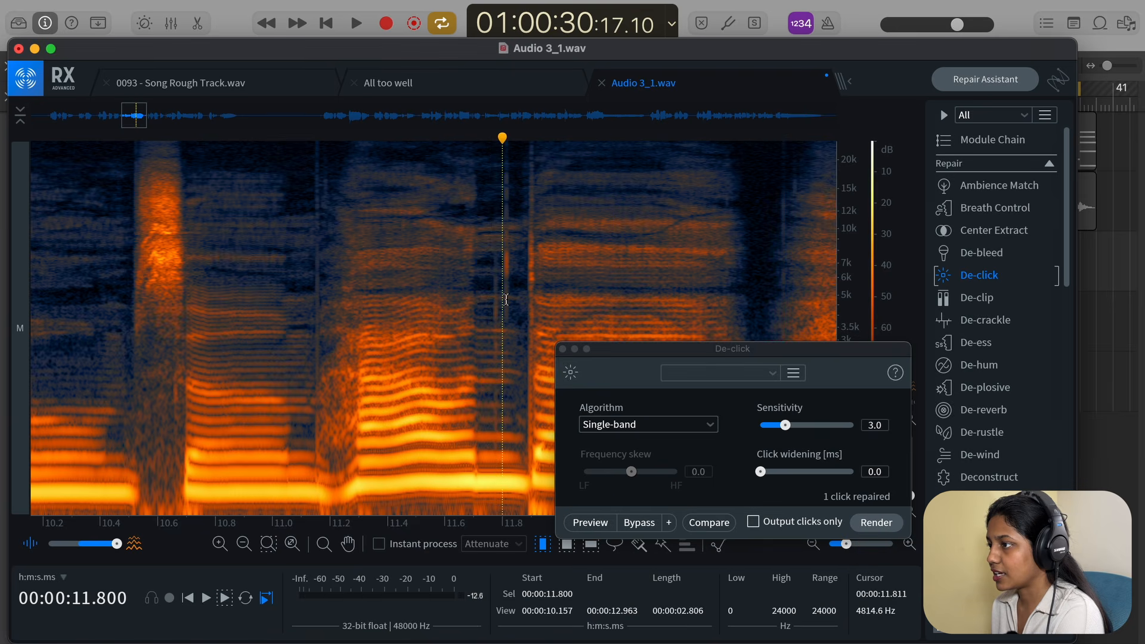
left_click_drag(502, 298, 511, 298)
left_click(877, 522)
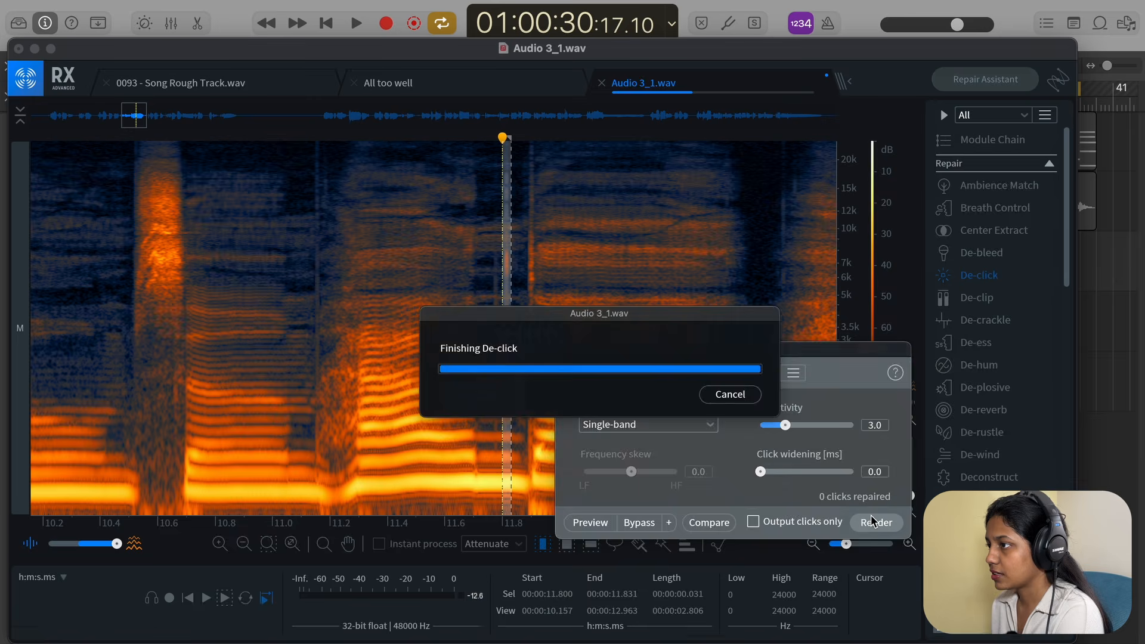
Play the de-clicked passage from about 11.23 s and again from about 11.09 s to check the repair.
left_click(390, 298)
left_click(338, 294)
key("space")
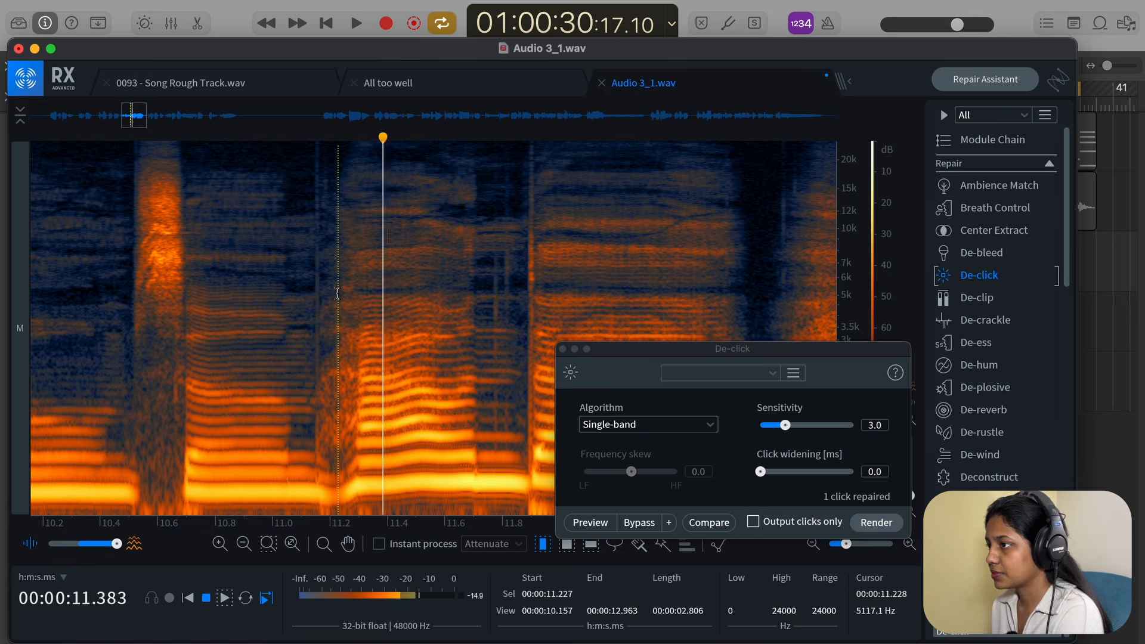
key("space")
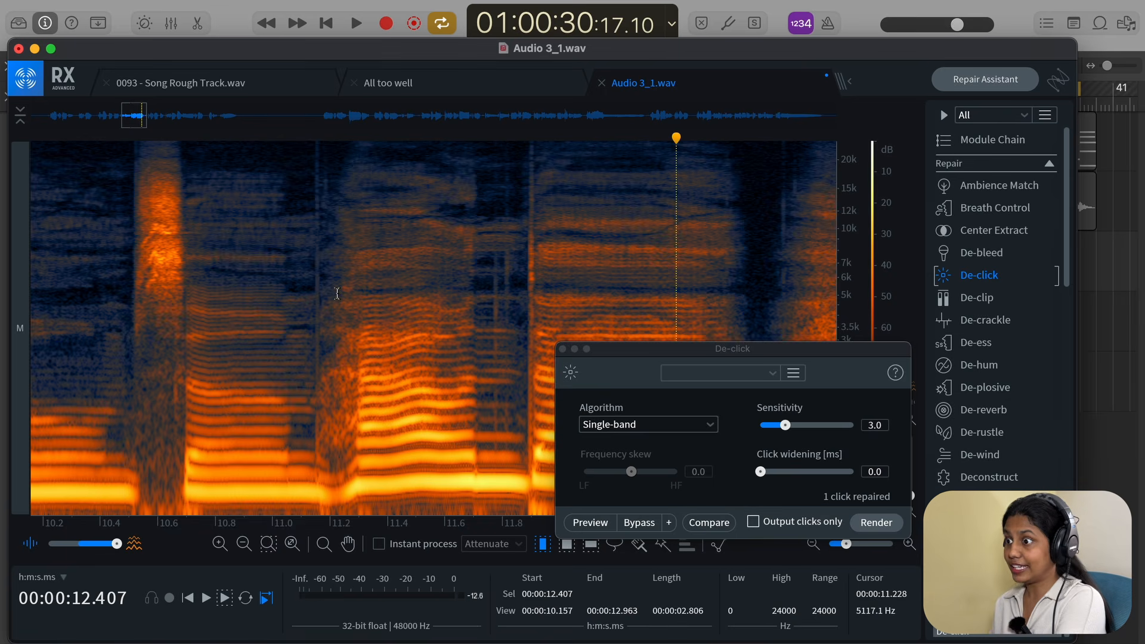
left_click(296, 295)
key("space")
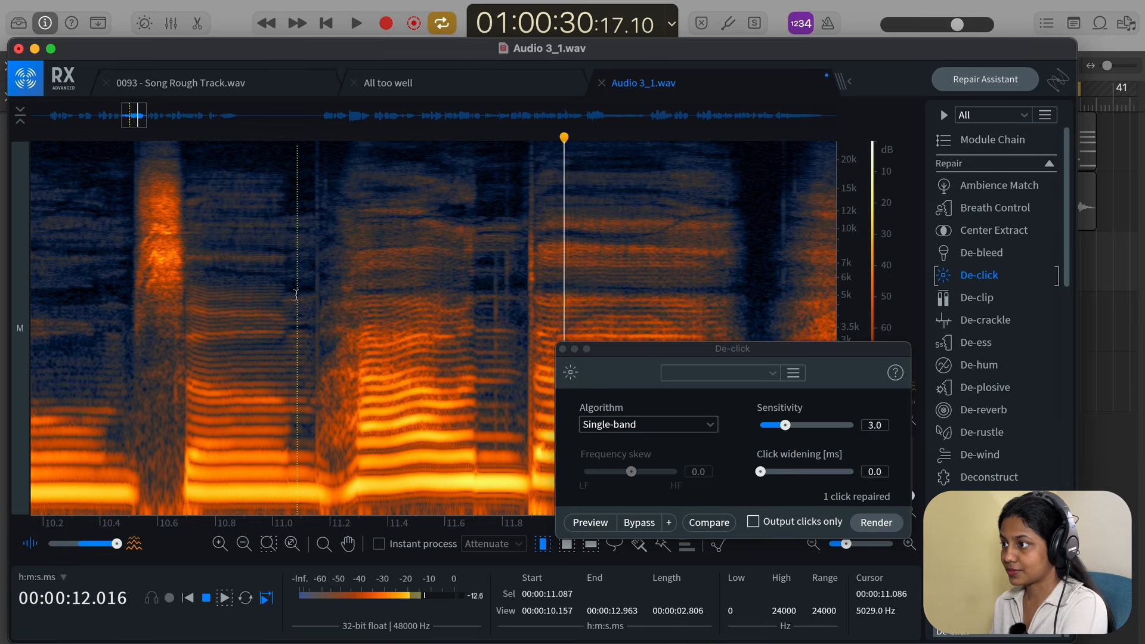
Close the De-click module and replay the repaired vocal from about 12.46 s and again from about 9.15 s.
key("space")
left_click(562, 349)
key("space")
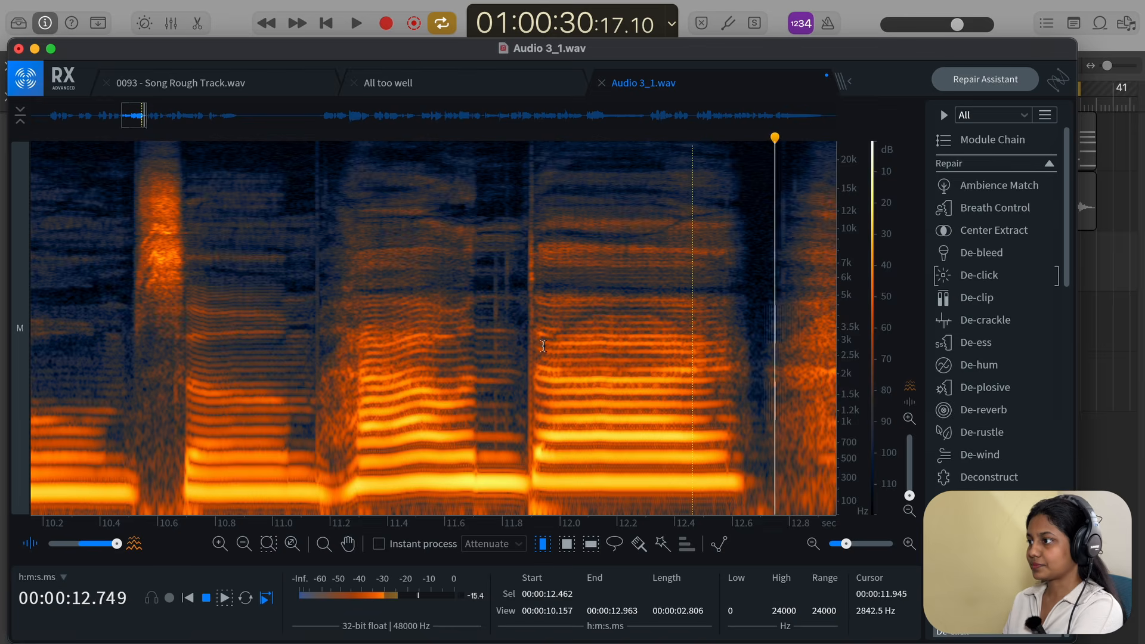
key("space")
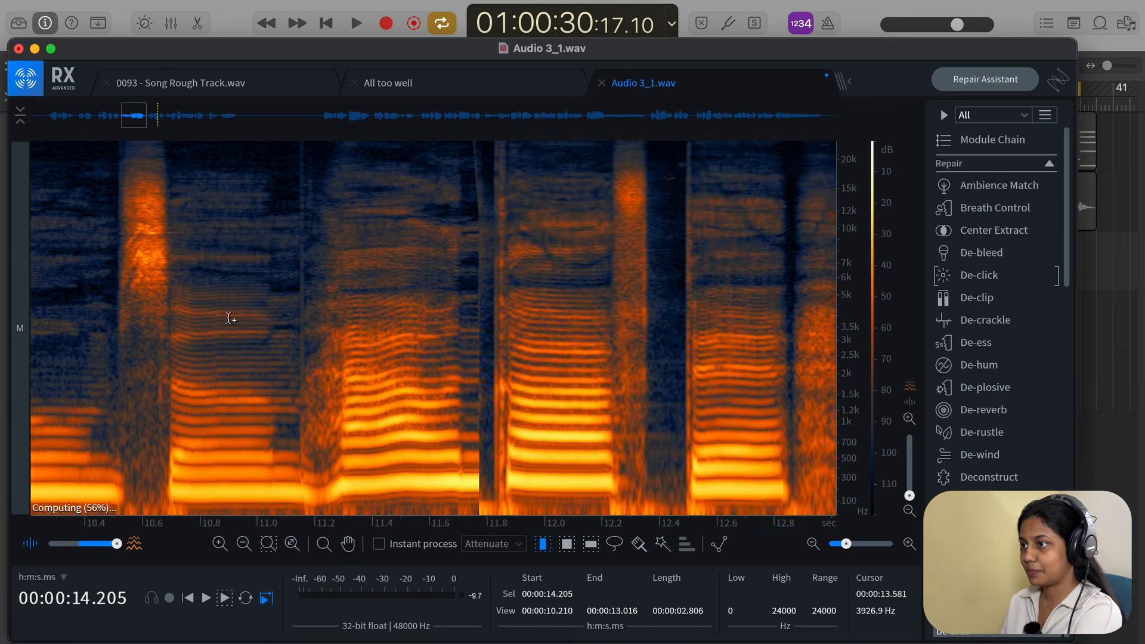
scroll(50, 263, "left", 5)
left_click(111, 258)
key("space")
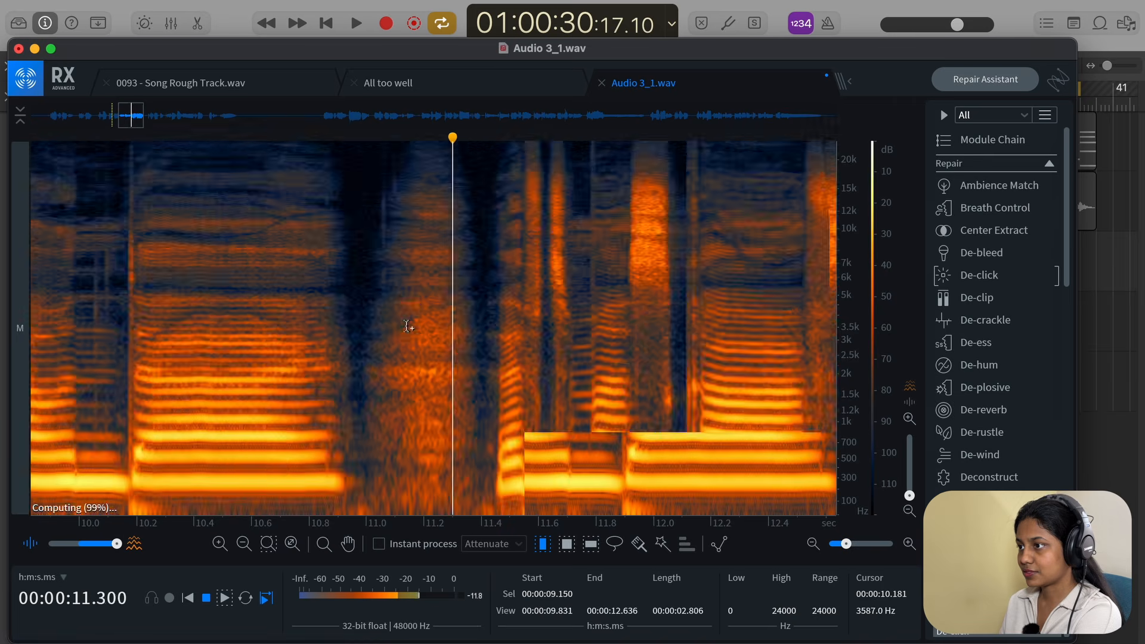
key("space")
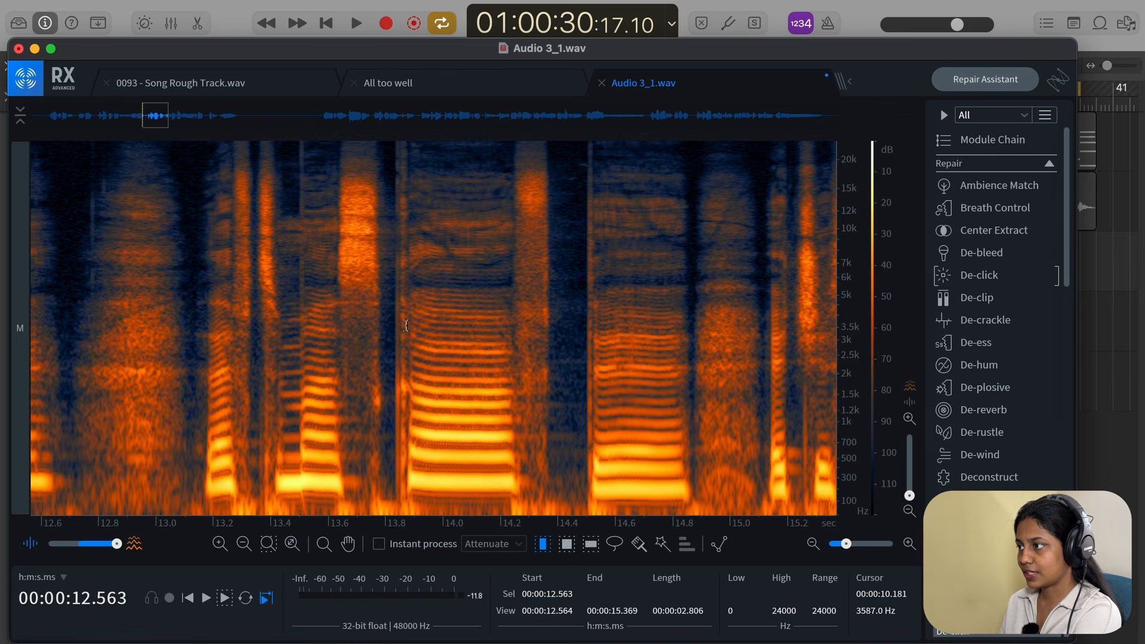
Select the breath from 12.684 s to 13.126 s and preview Breath Control on it with a target level of -29.2 dBFS.
scroll(405, 325, "left", 5)
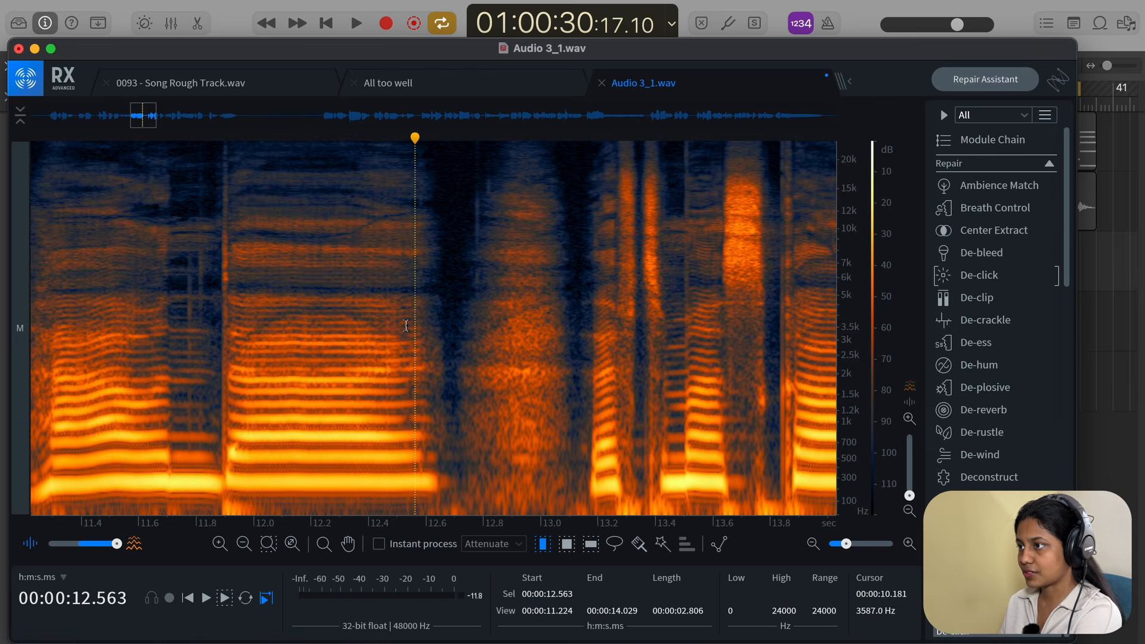
key("space")
left_click_drag(449, 317, 576, 310)
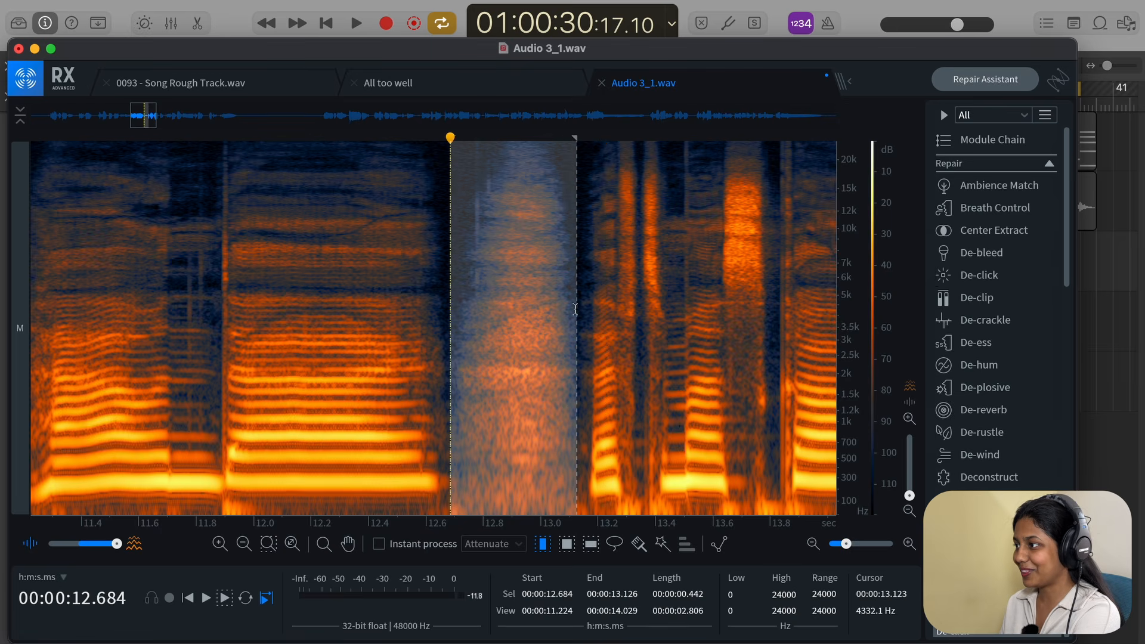
left_click(1003, 210)
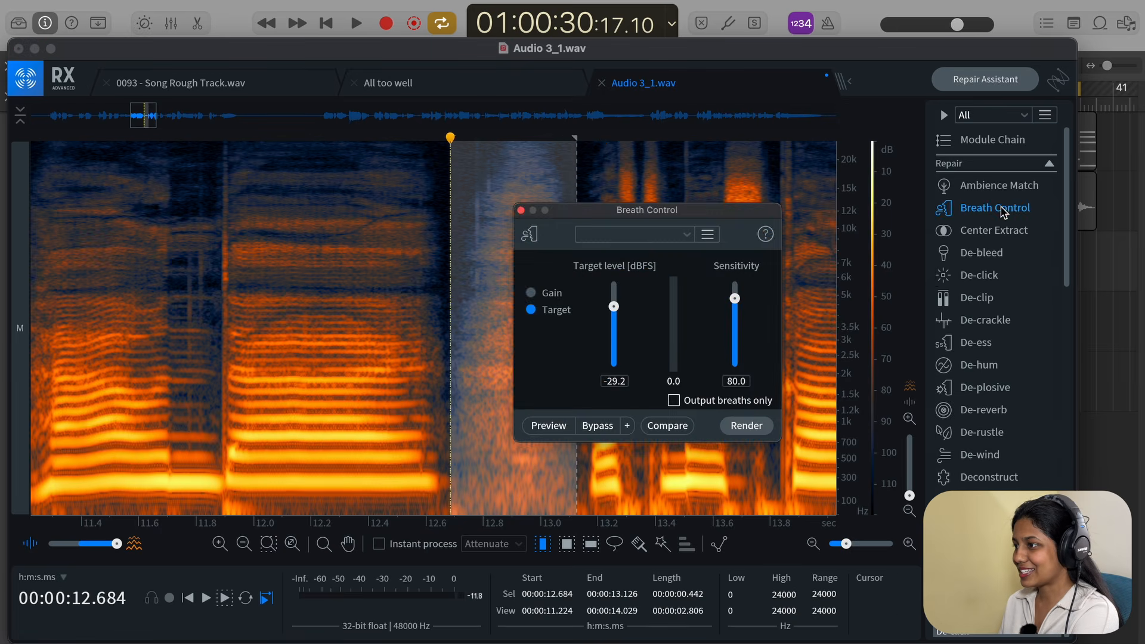
left_click(567, 427)
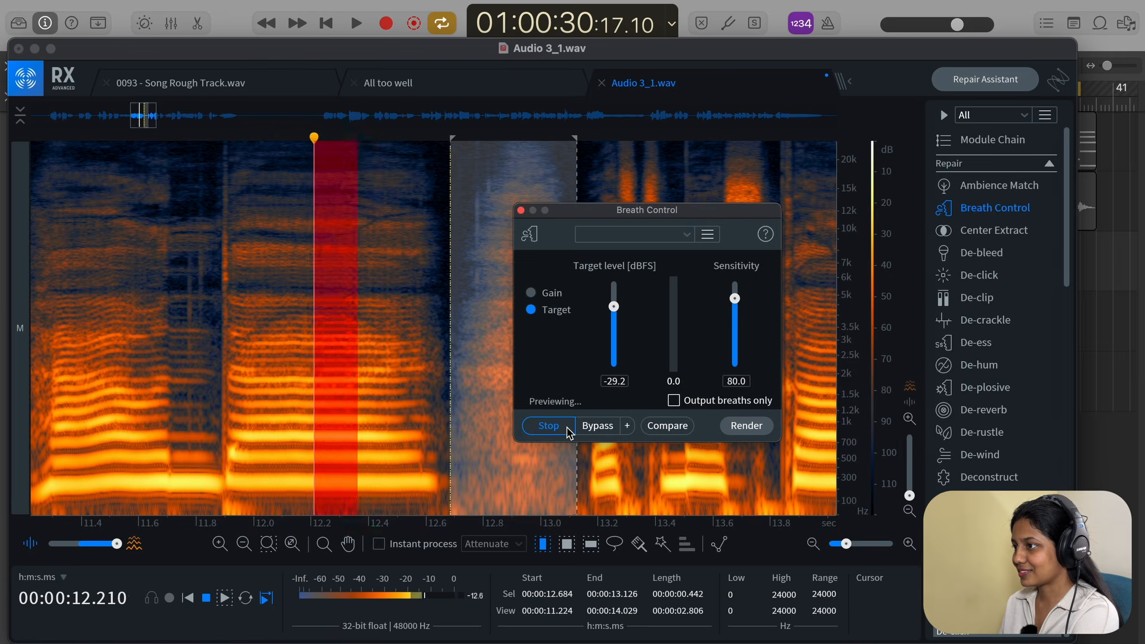
Set the Breath Control target level to -41.5 dBFS, preview and render it on the selected breath, and close the module.
left_click_drag(613, 307, 615, 313)
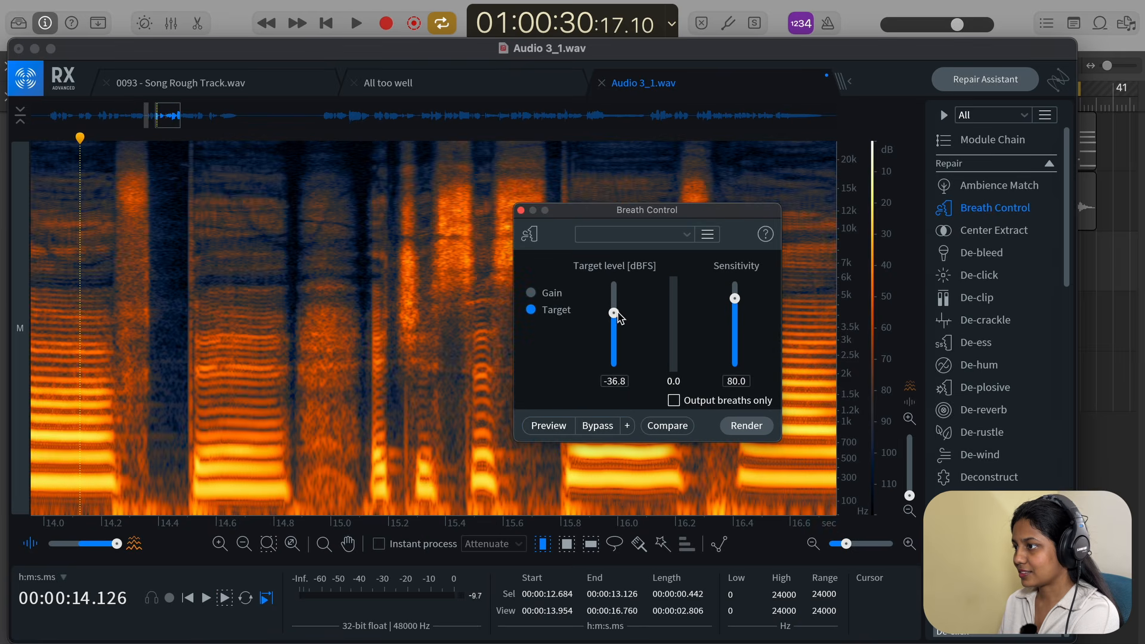
left_click(563, 426)
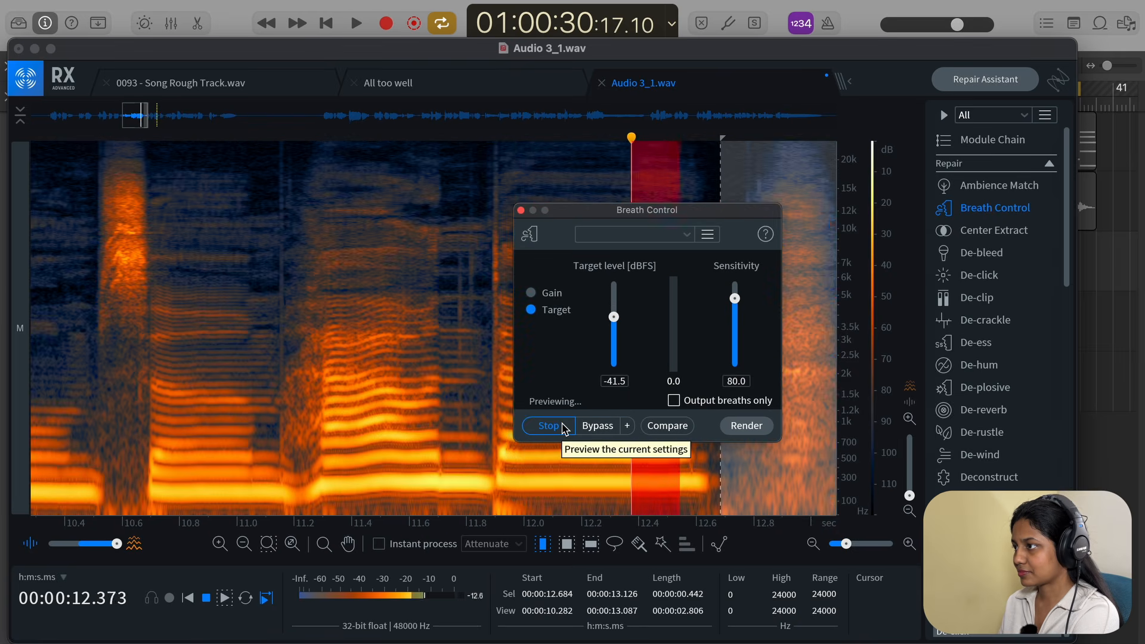
left_click(746, 425)
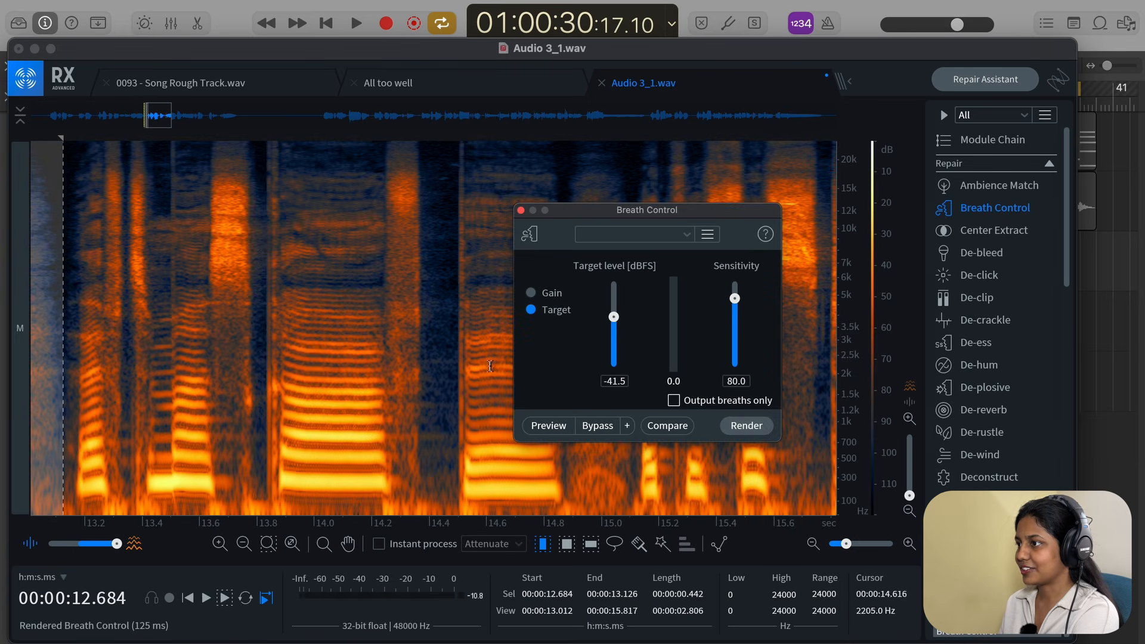
left_click(520, 211)
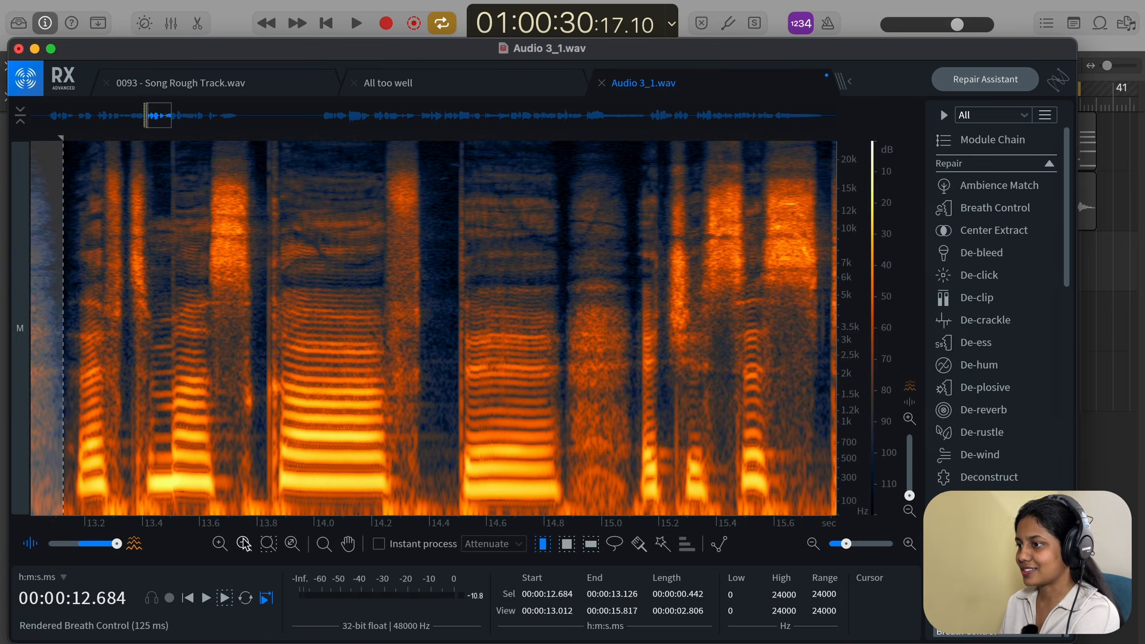
Play the vocal from about 11.63 s to past 23 s to check the breath reduction in context.
left_click(244, 544)
left_click(244, 544)
left_click(233, 319)
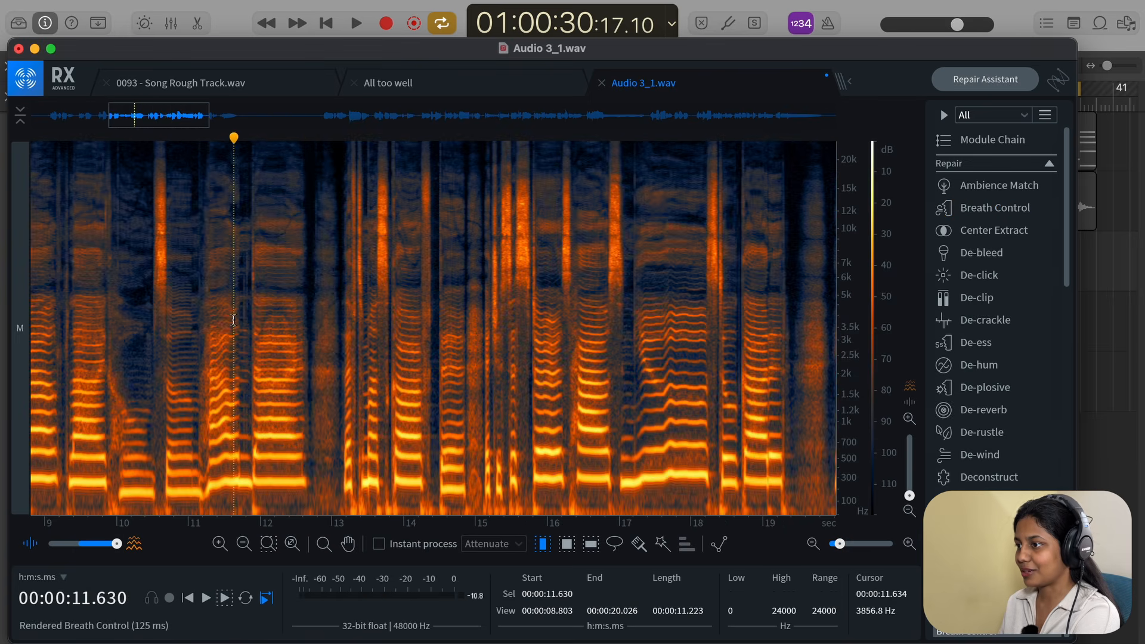
key("space")
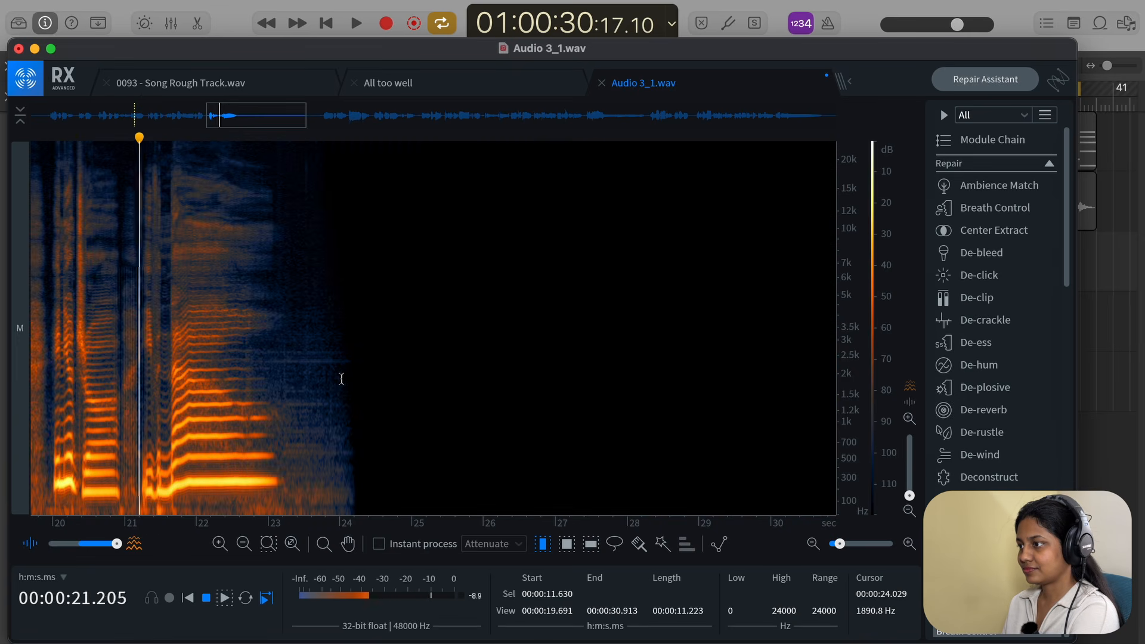
scroll(341, 379, "left", 10)
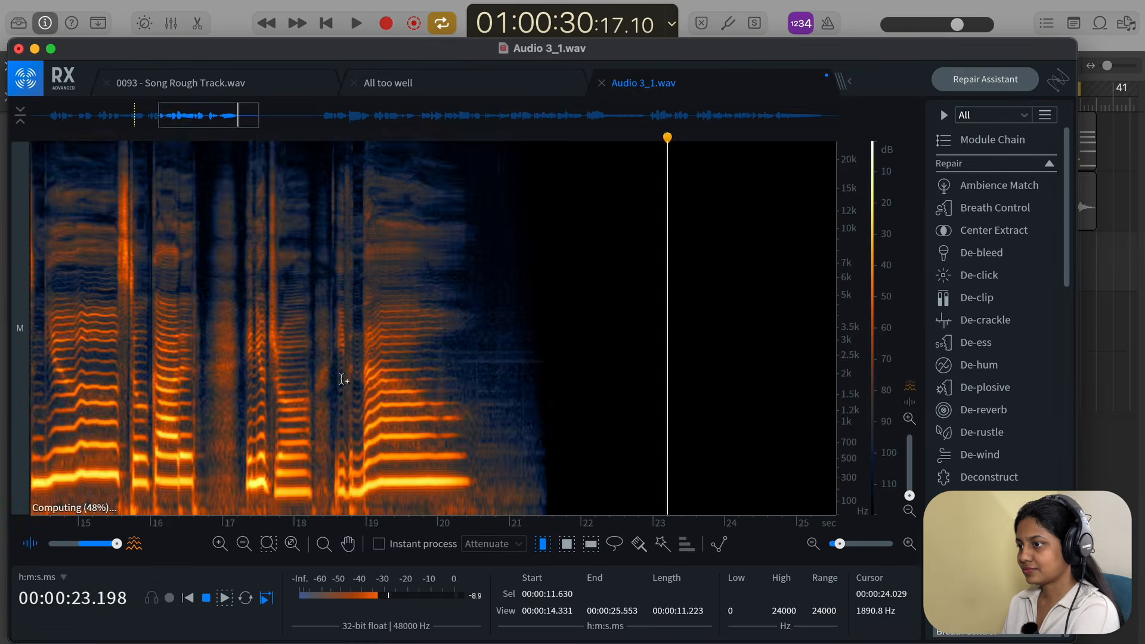
key("space")
scroll(341, 379, "left", 10)
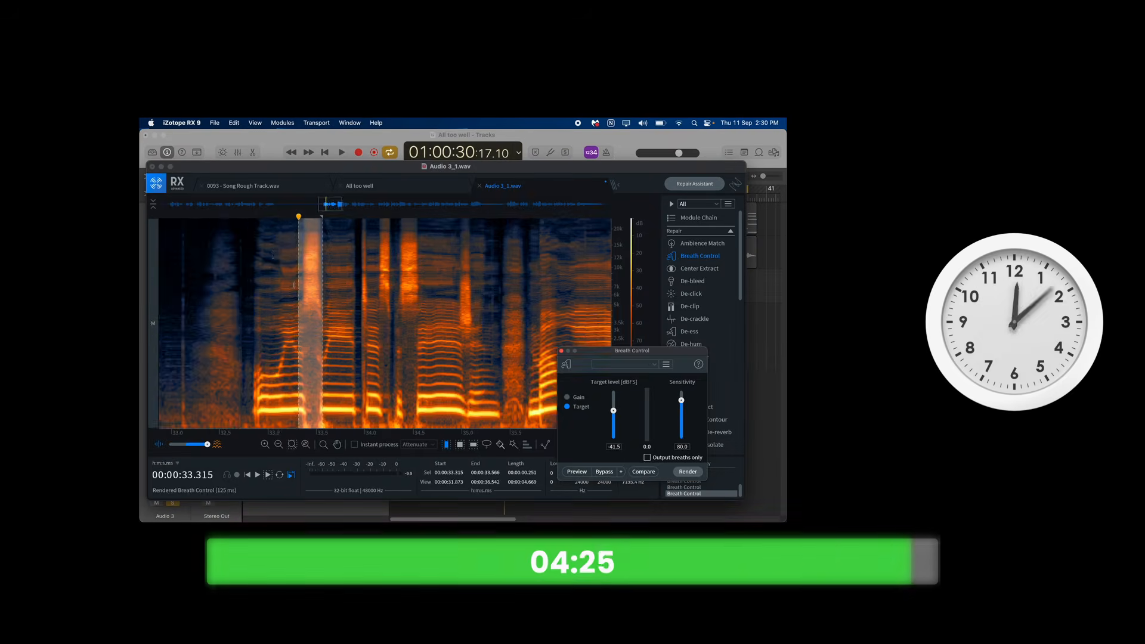
Render Breath Control at a -41.5 dBFS target level on the remaining breaths of the vocal and close the module.
left_click_drag(325, 208, 340, 204)
left_click_drag(350, 298, 377, 298)
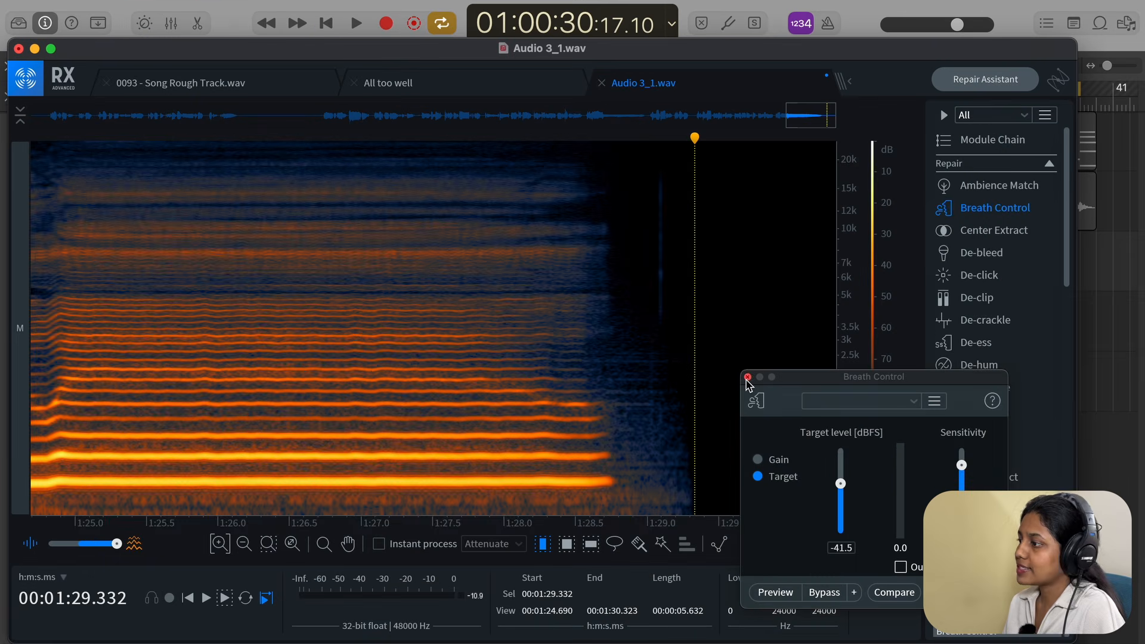
left_click(747, 377)
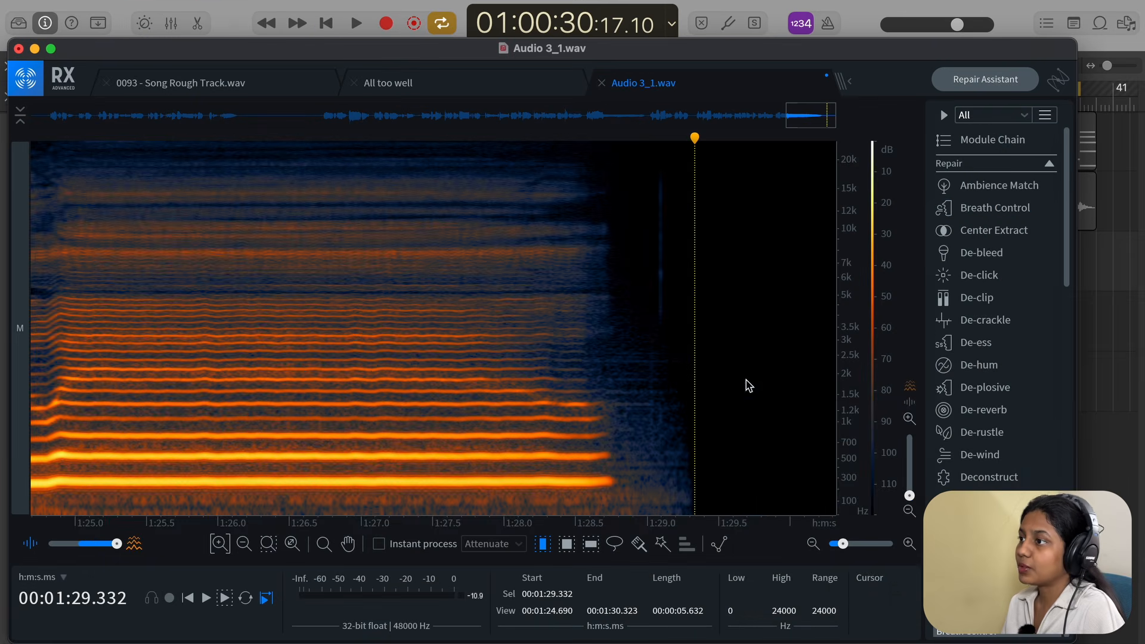
Export the cleaned vocal as an audio file named Voice - noise fixed.
scroll(457, 227, "left", 15)
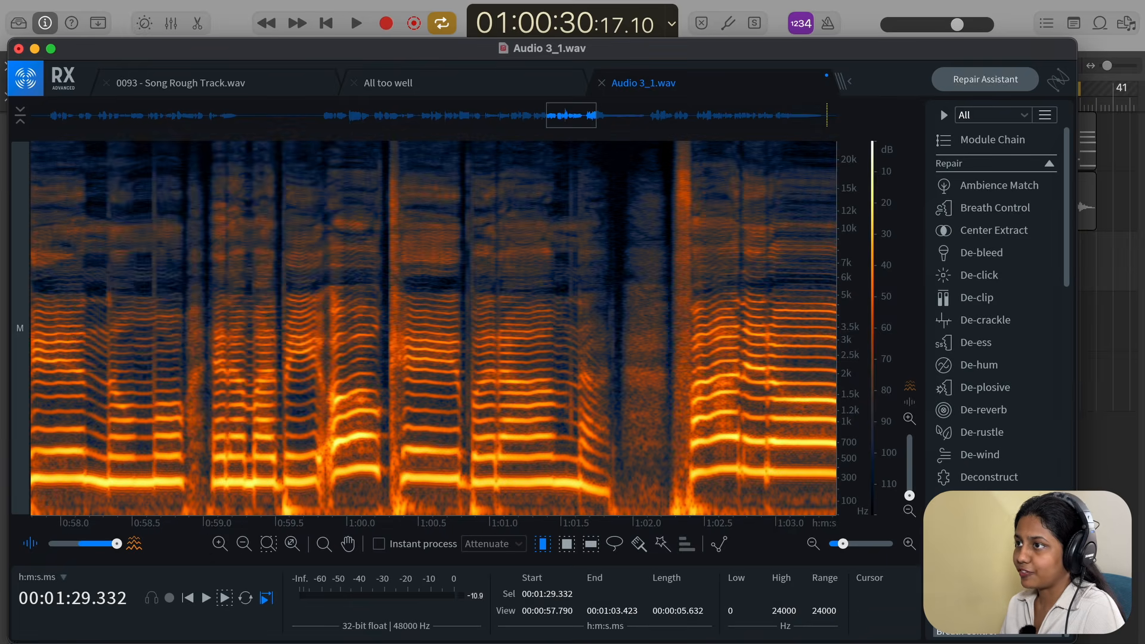
left_click(122, 7)
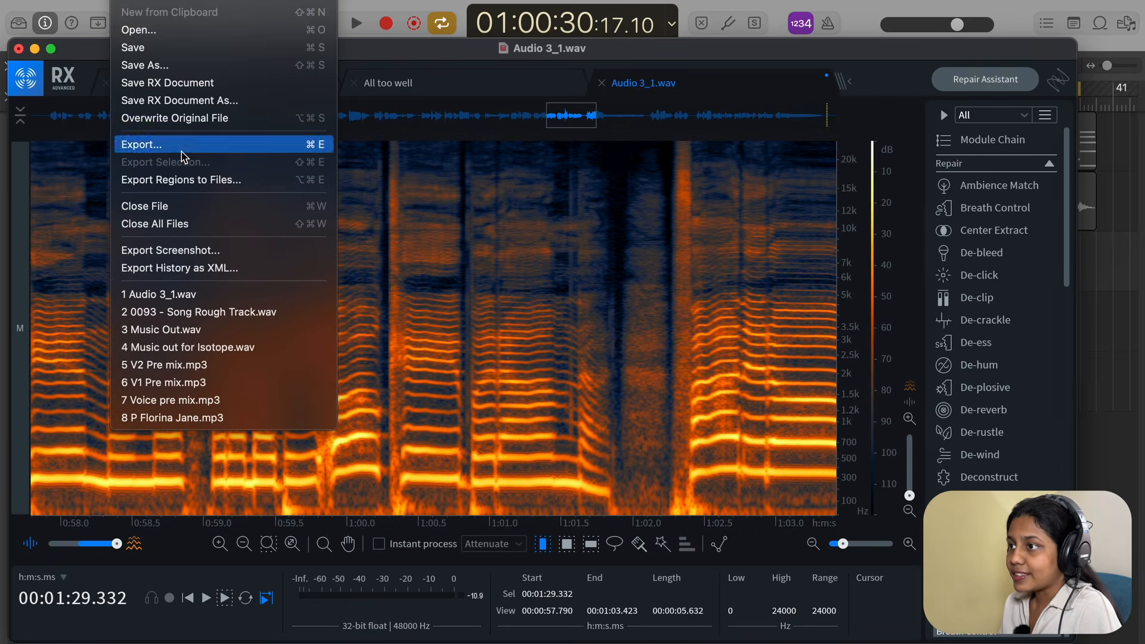
left_click(179, 144)
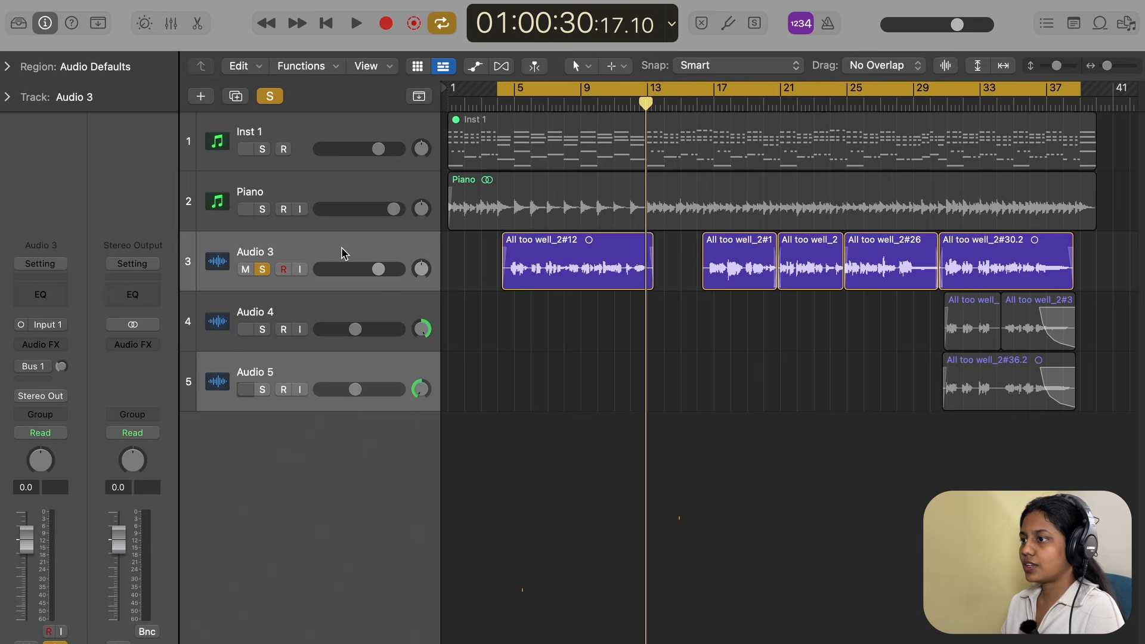
Switch to Logic Pro, add an audio track below Audio 3, and place Voice - noise fixed at the first vocal region's start.
left_click(343, 253)
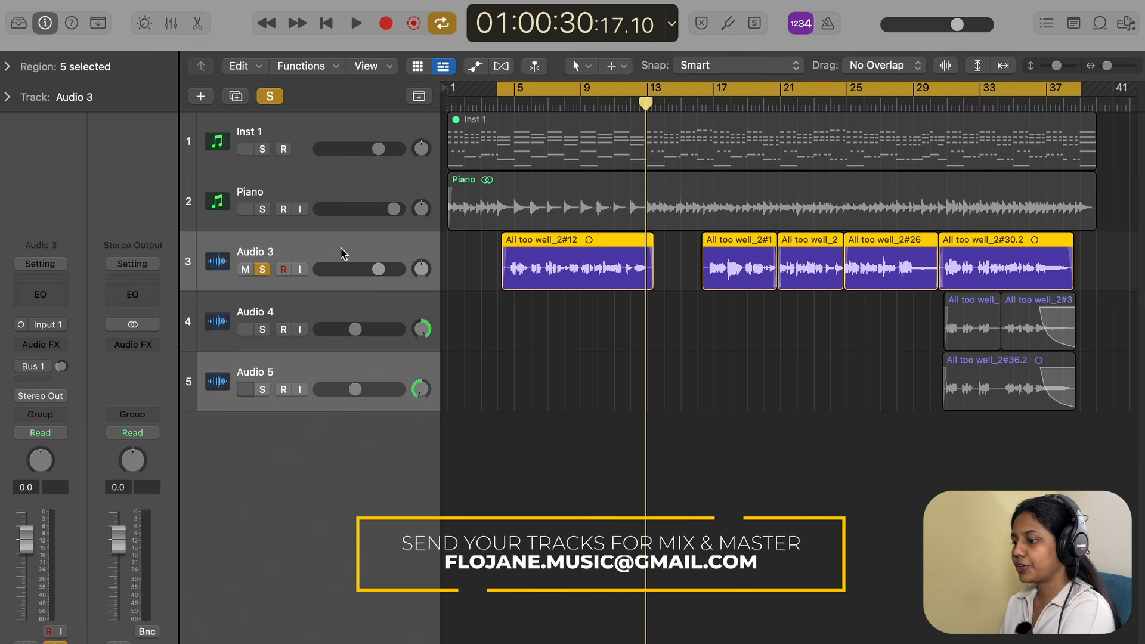
key("alt+super+a")
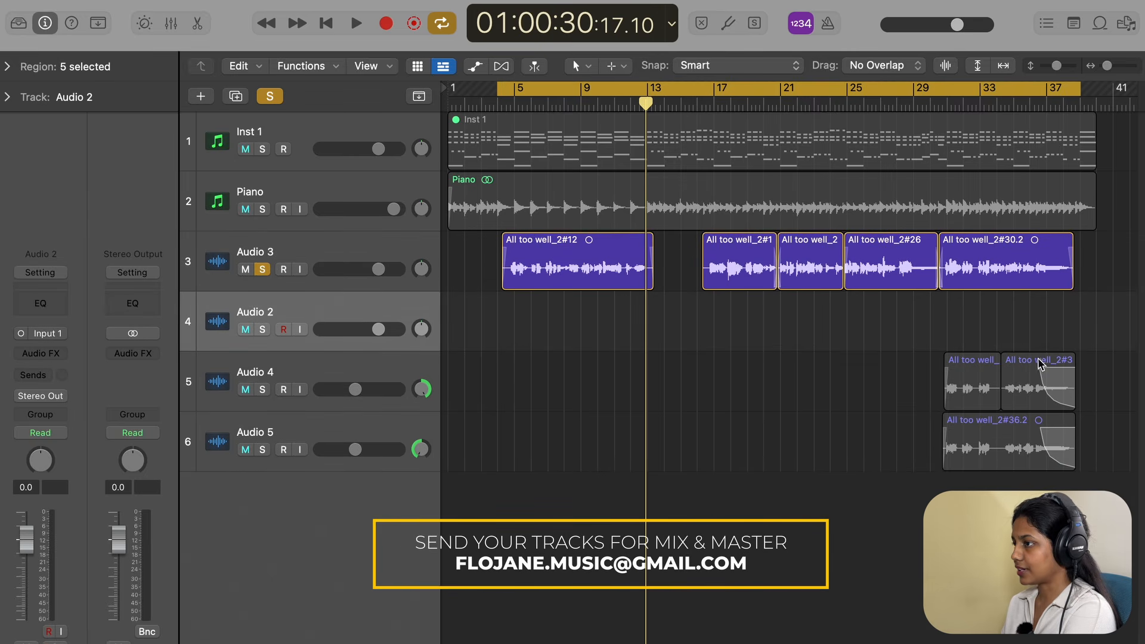
left_click_drag(947, 262, 503, 314)
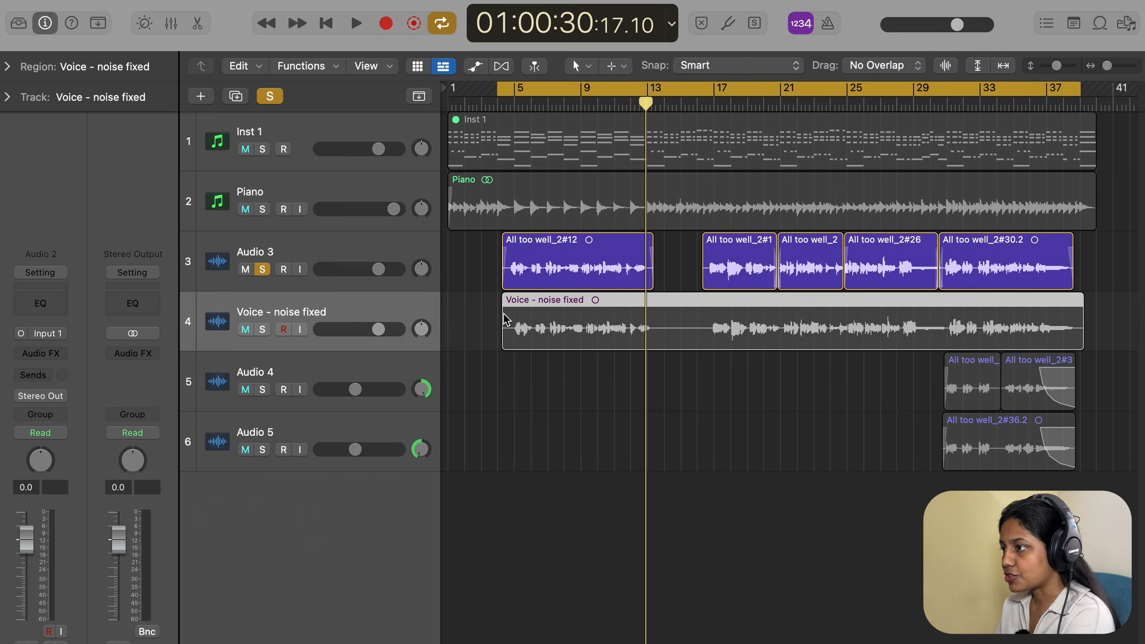
Turn off solo on Audio 3 and mute the track together with its five original vocal regions.
left_click(262, 269)
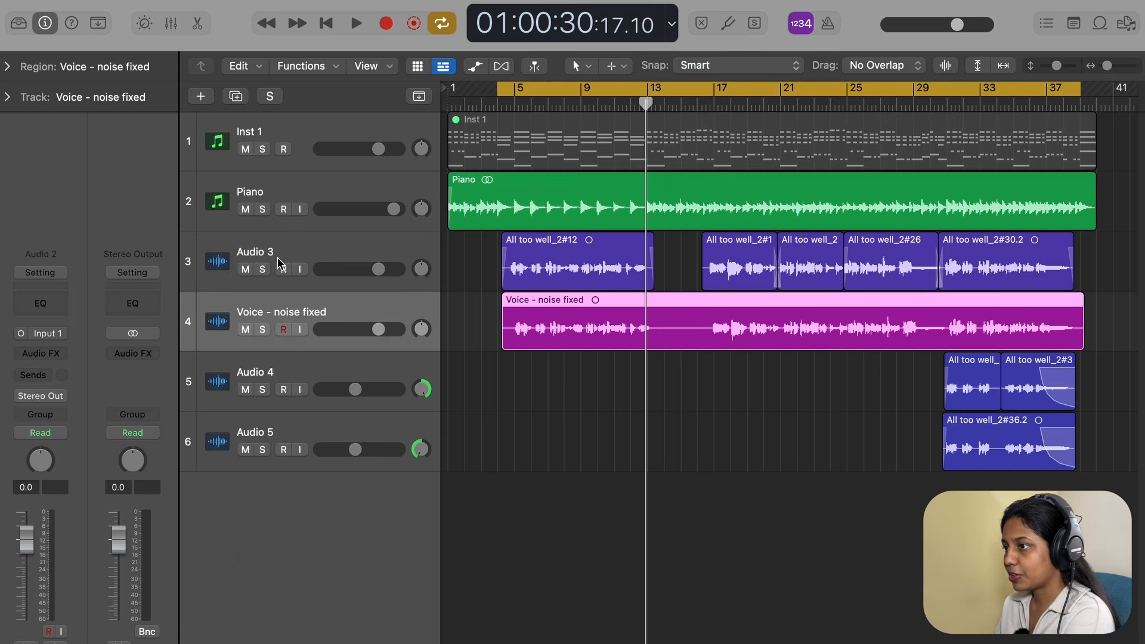
left_click(280, 263)
left_click(245, 270)
left_click_drag(498, 264, 1100, 285)
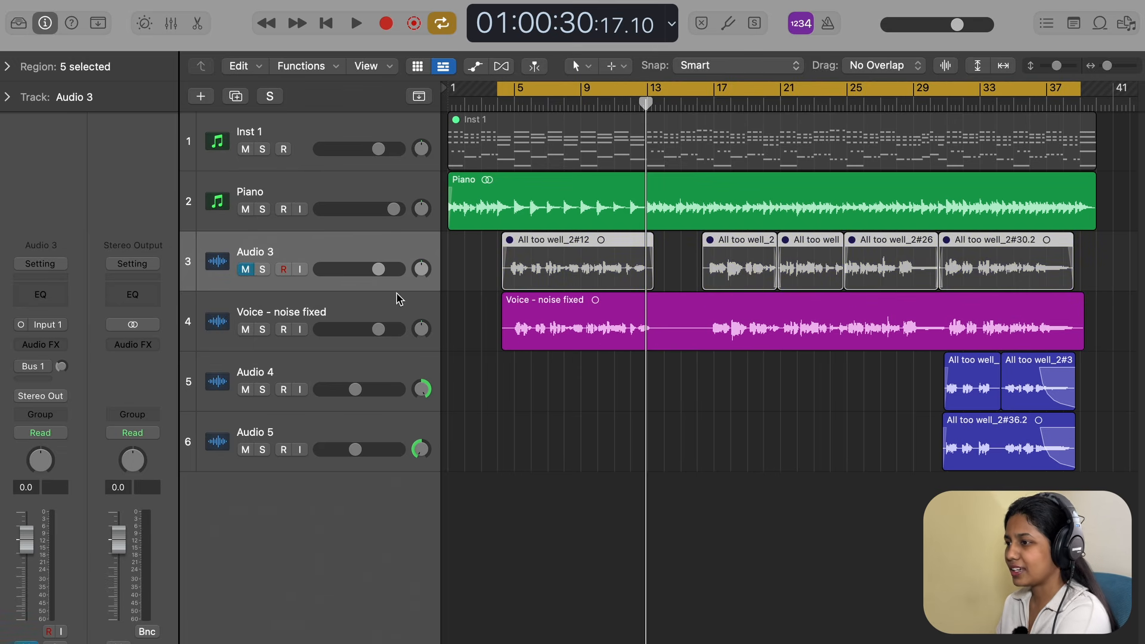
Hide the muted Audio 3 track from the arrangement.
key("h")
left_click(245, 270)
key("h")
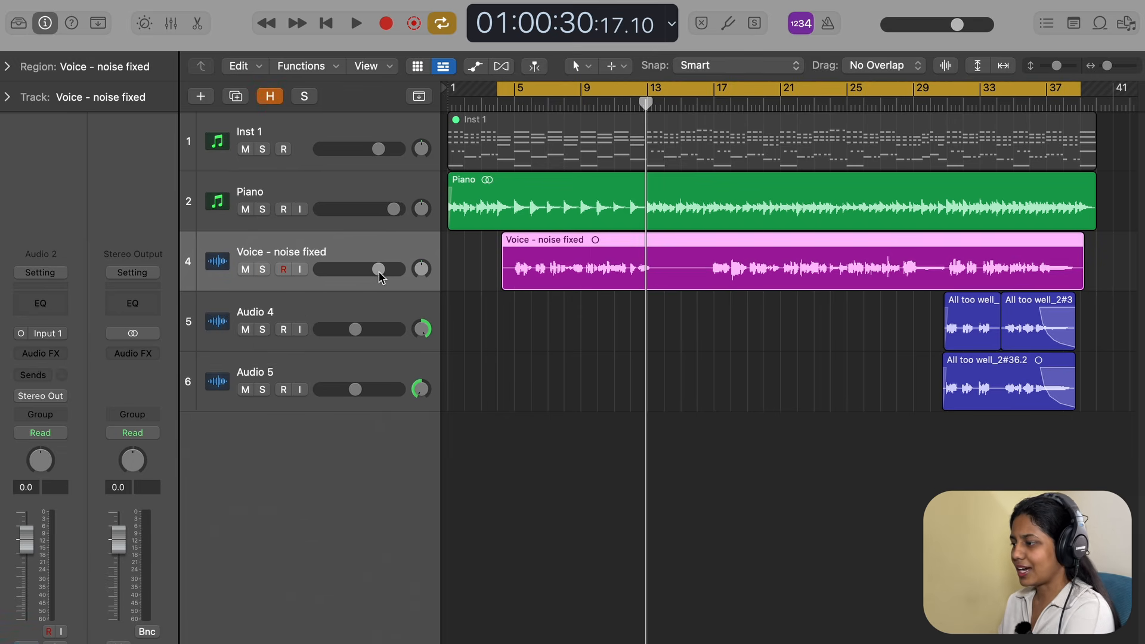
Insert Melodyne on the Voice - noise fixed track, transfer the opening of the vocal into it, and close its window.
key("super+Right")
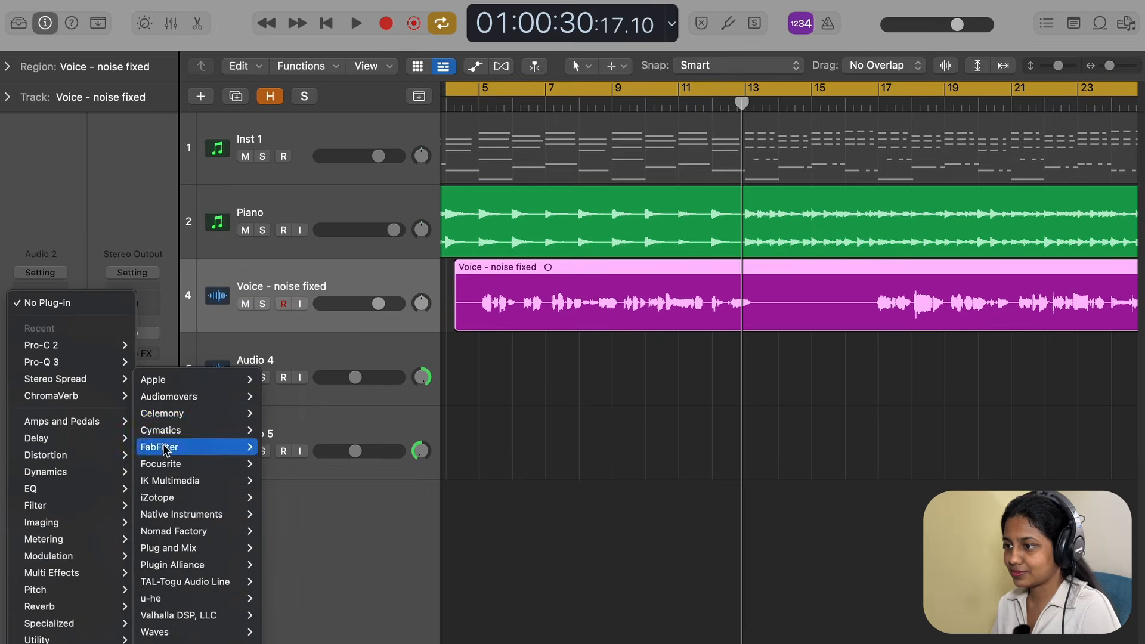
left_click(280, 445)
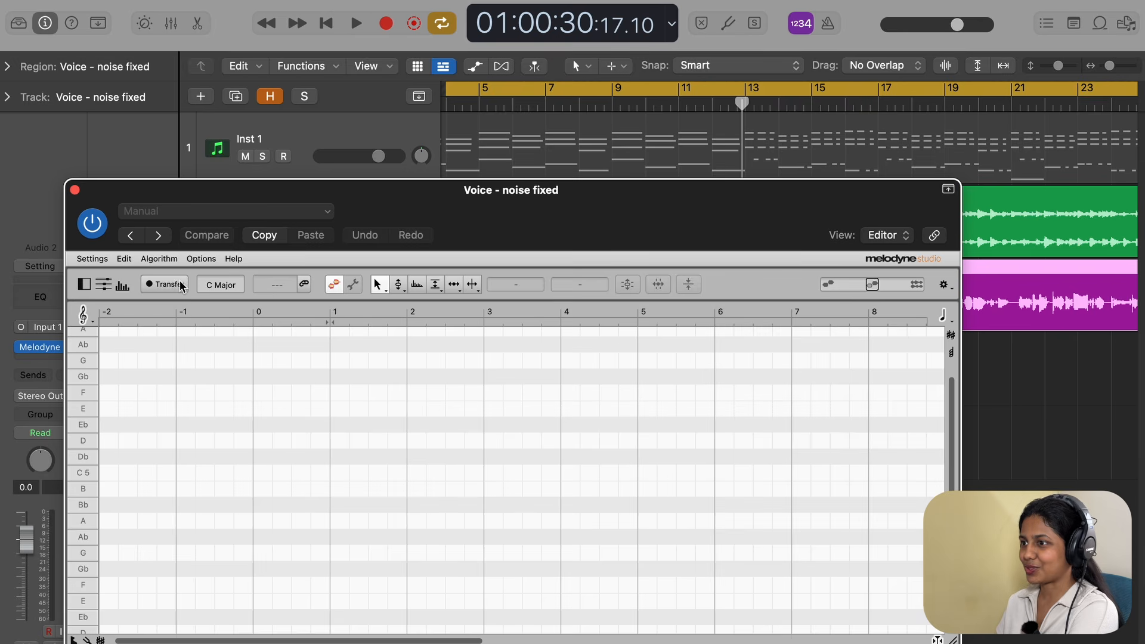
key("space")
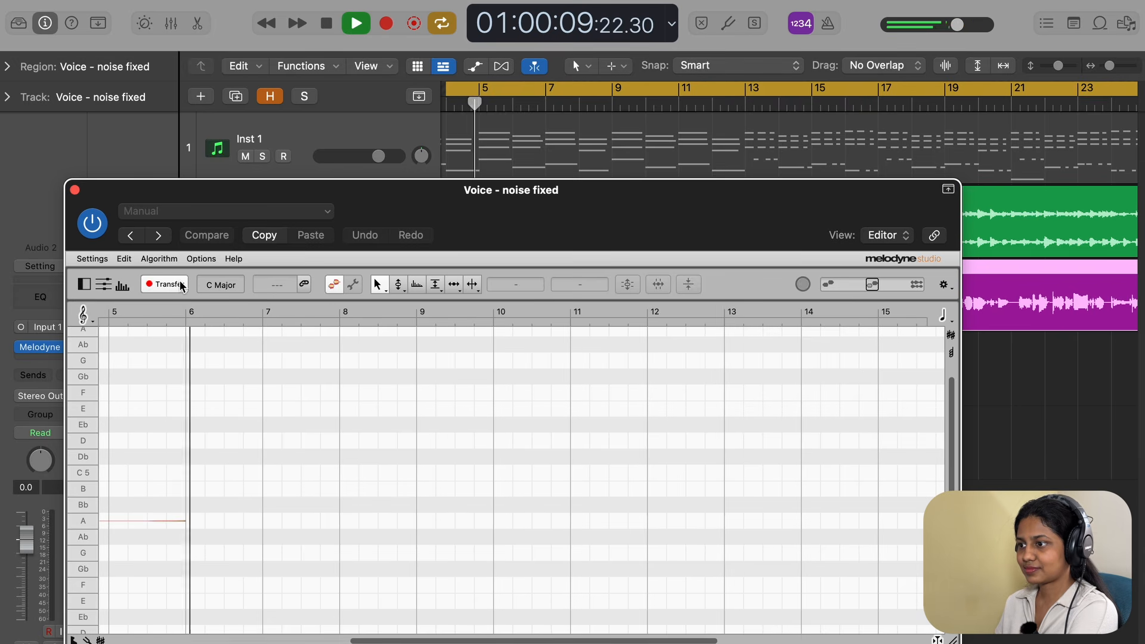
left_click(179, 284)
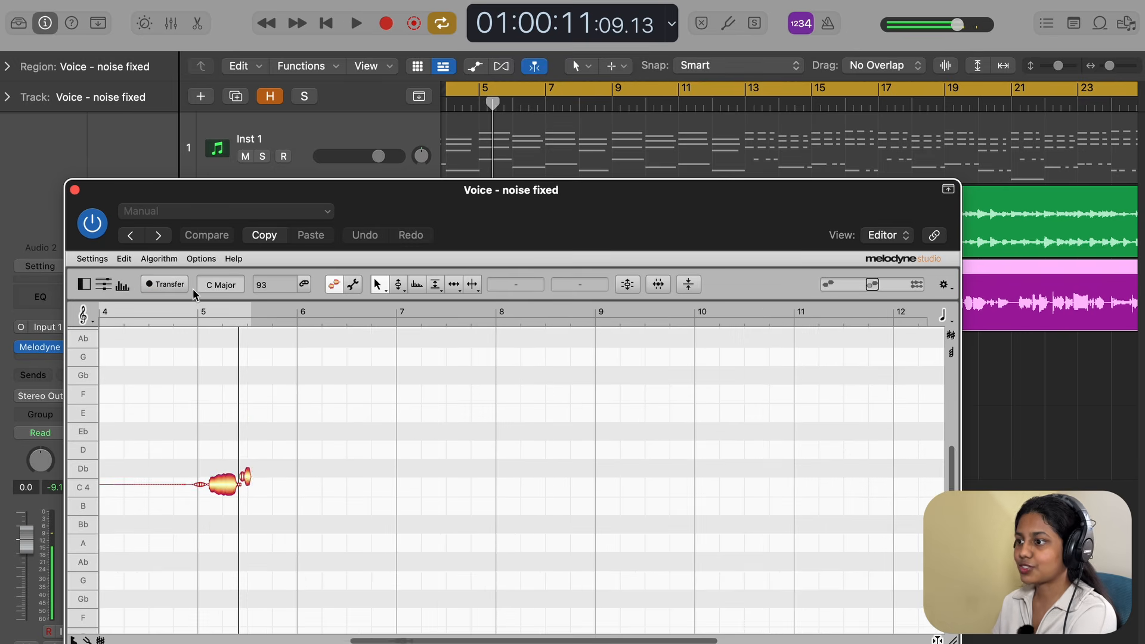
left_click(75, 189)
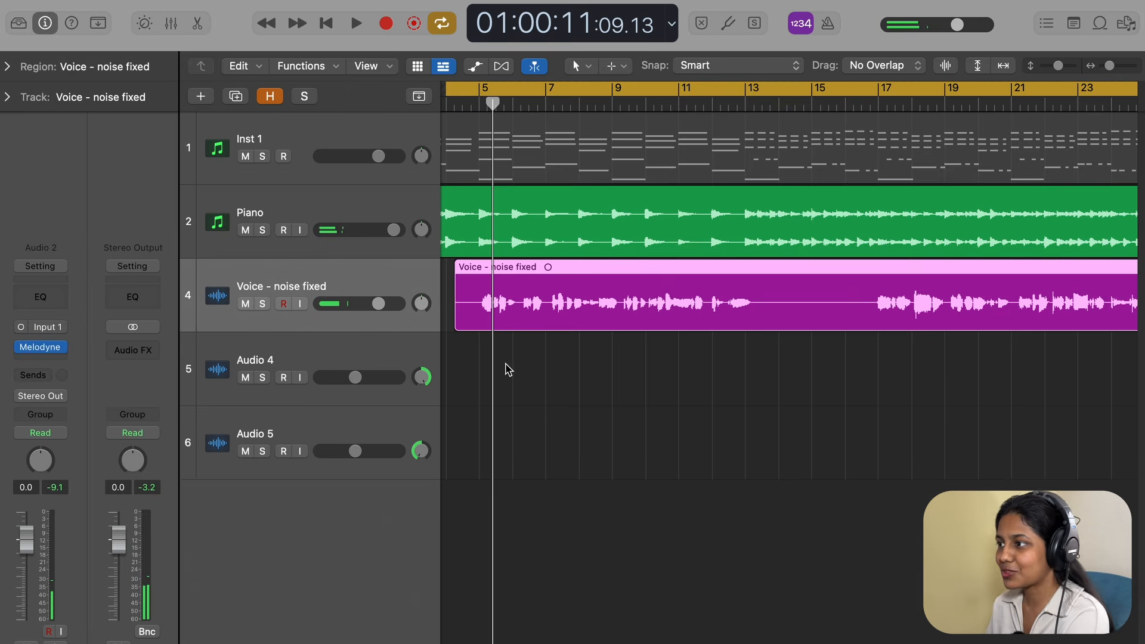
Show the hidden Audio 3 track and compare its vocal timing with the Voice - noise fixed region around bar 5.
left_click(508, 369)
scroll(507, 370, "left", 2)
key("h")
left_click(506, 366)
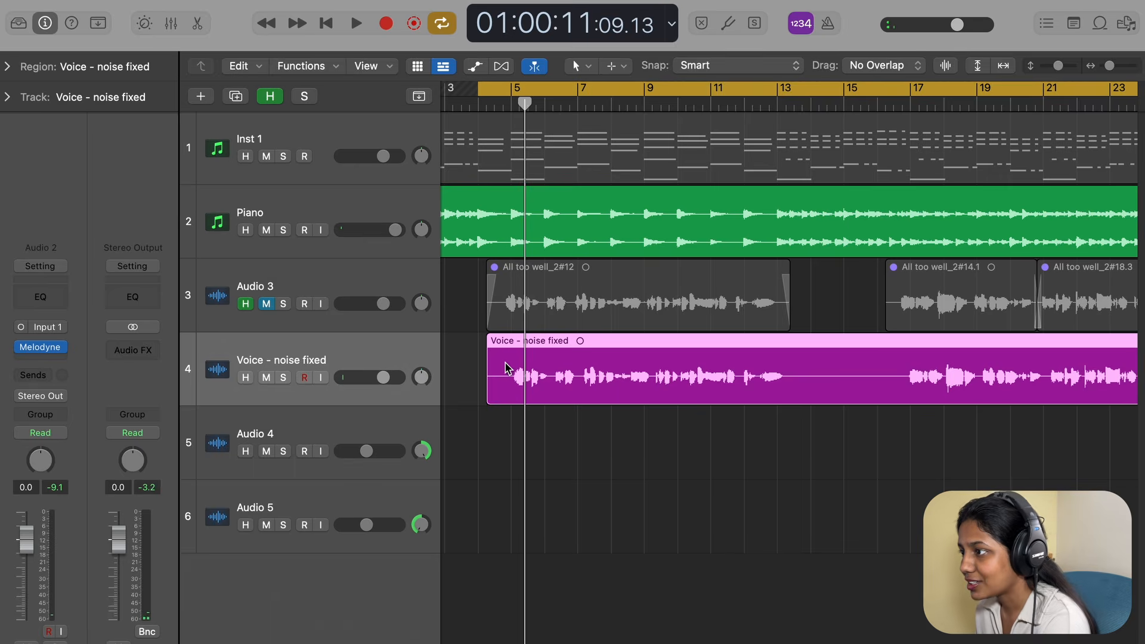
scroll(504, 401, "up", 5)
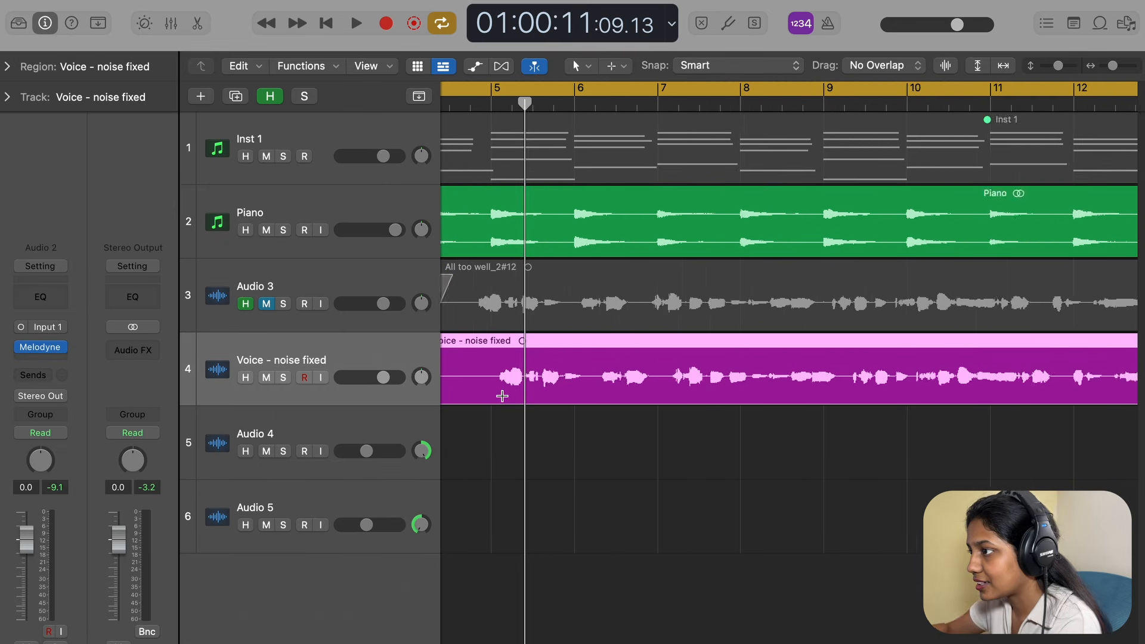
scroll(504, 400, "left", 3)
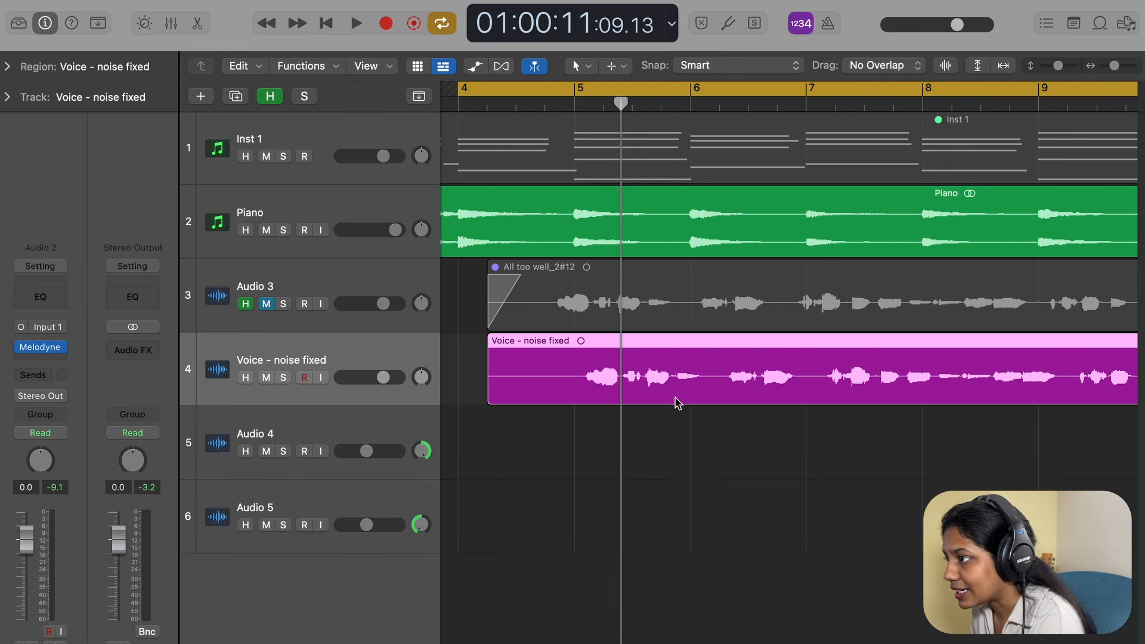
Move the Voice - noise fixed region to start at bar 4, in sync with Audio 3, and remove Melodyne from its track.
left_click_drag(679, 397, 656, 395)
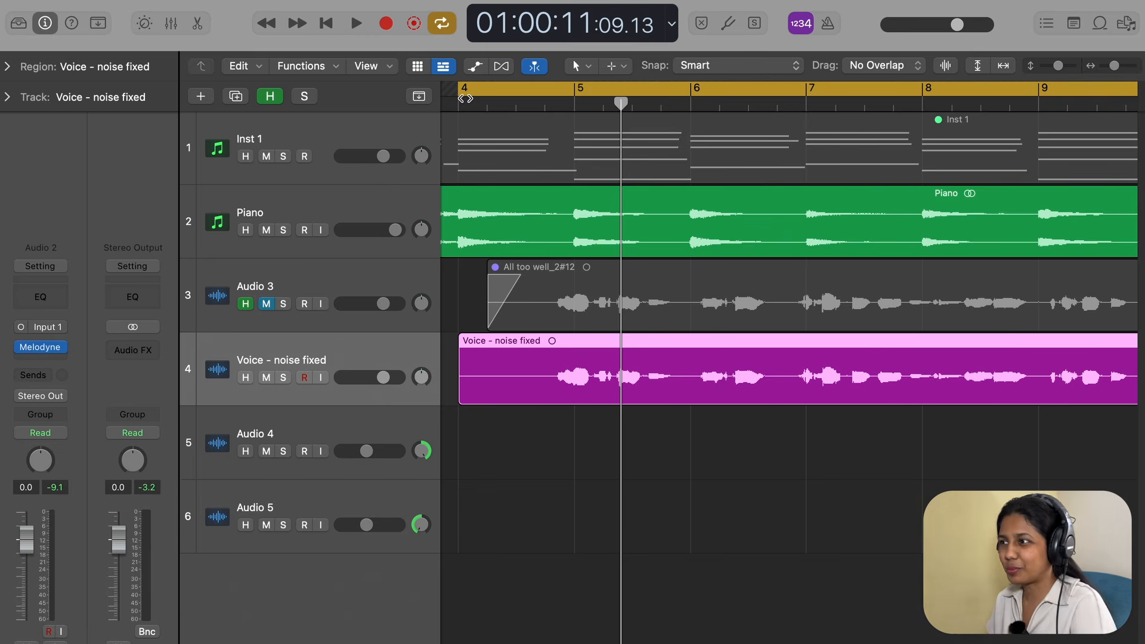
left_click(66, 350)
left_click(128, 299)
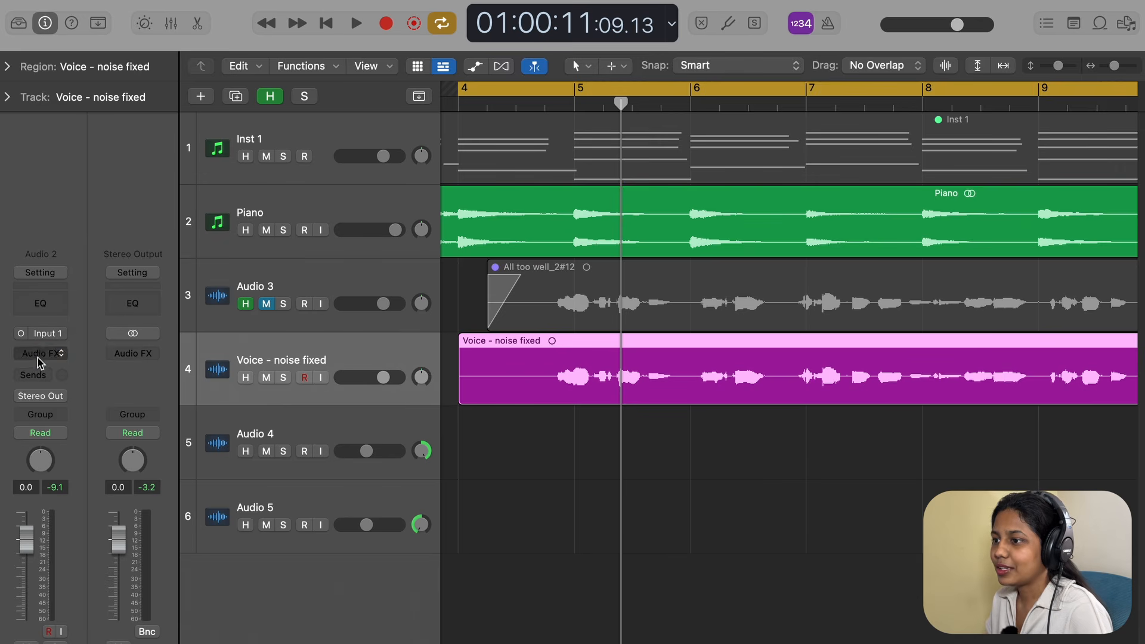
Insert a fresh Melodyne on the Voice - noise fixed track and transfer the whole vocal into it in real time.
left_click(39, 355)
mouse_move(71, 395)
left_click(154, 397)
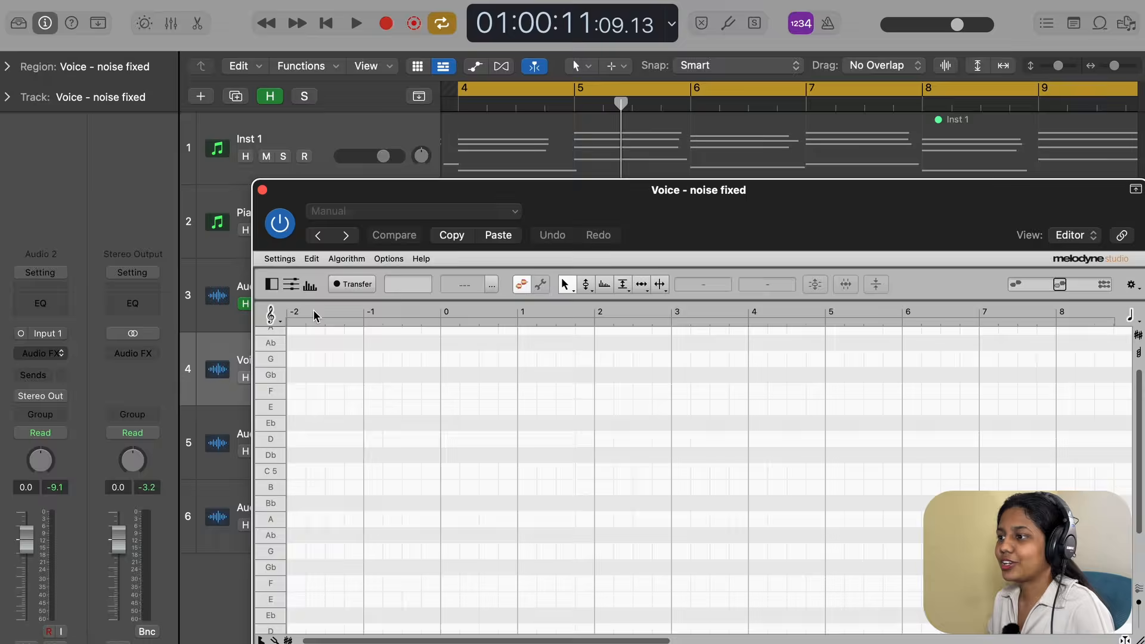
left_click(355, 285)
key("space")
left_click_drag(710, 230, 569, 184)
key("space")
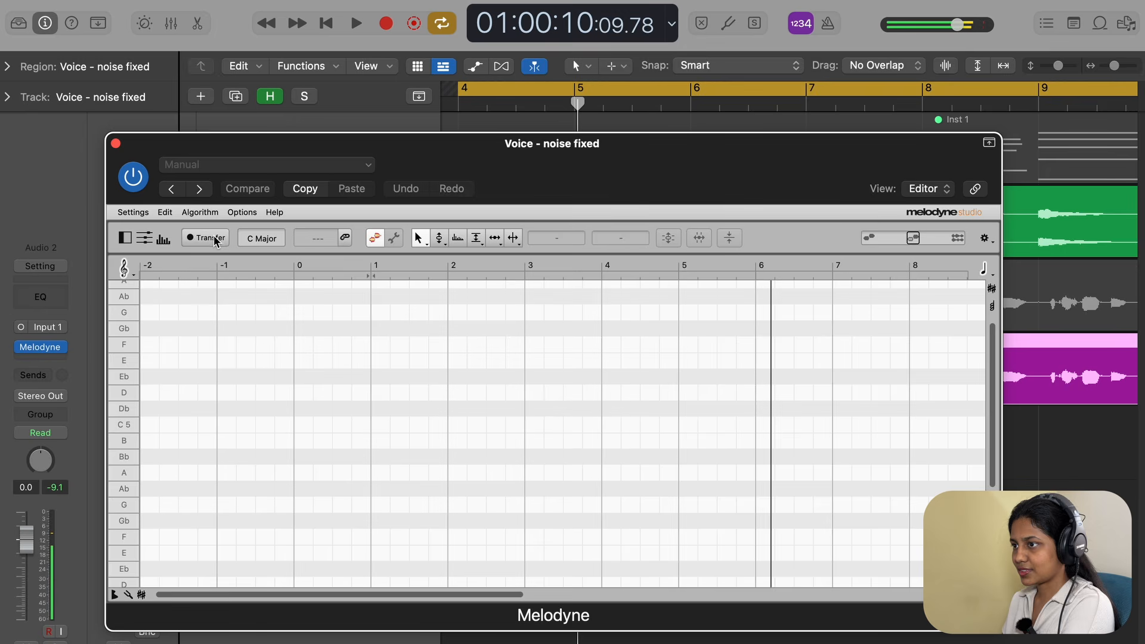
key("space")
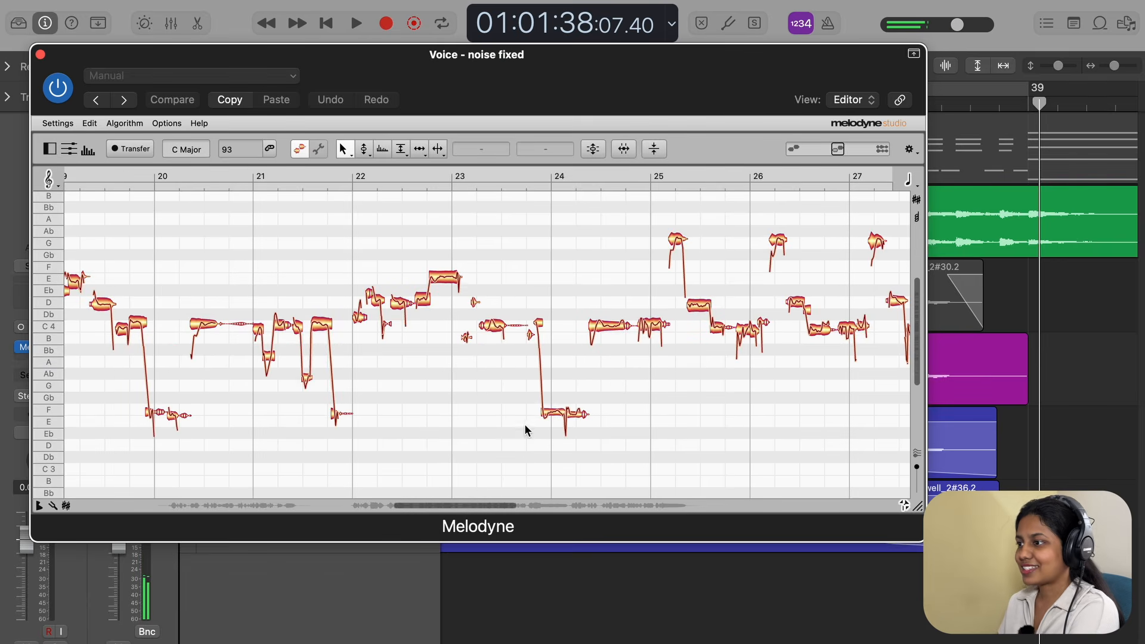
Return to the start of the vocal in Melodyne and turn cycle mode back on in the arrangement.
scroll(533, 420, "left", 15)
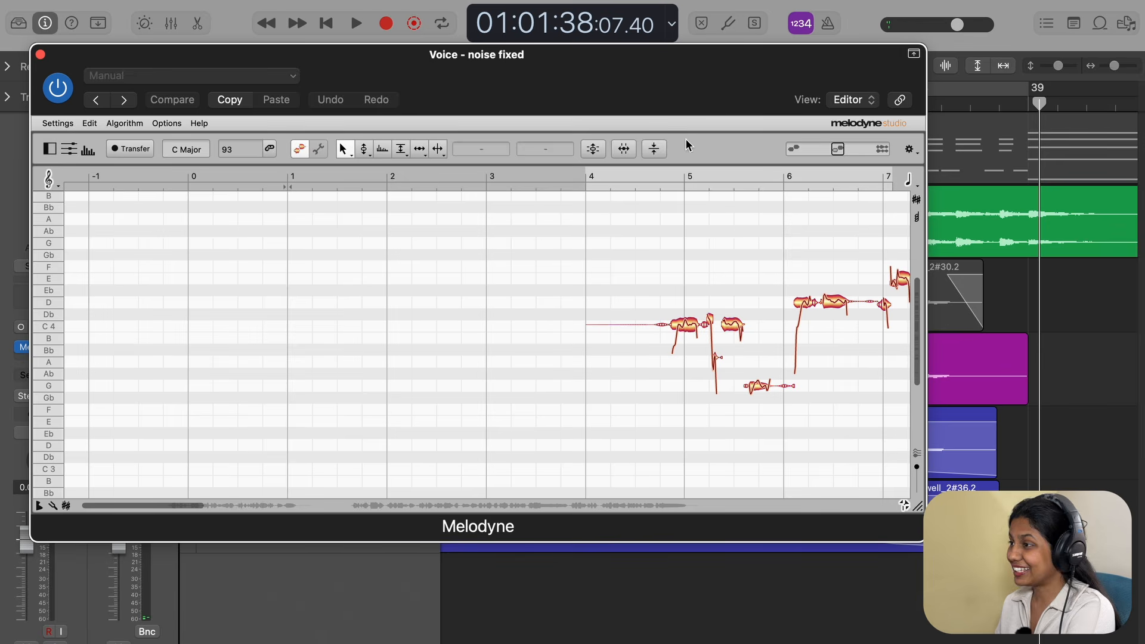
left_click_drag(713, 94, 689, 583)
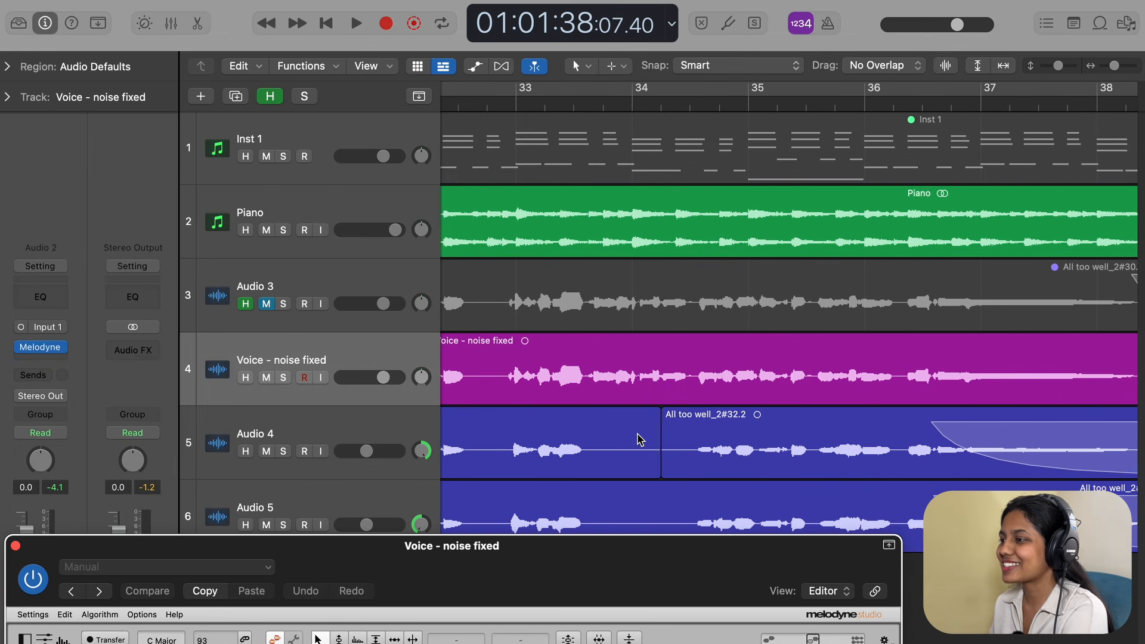
scroll(638, 439, "left", 4)
scroll(578, 462, "left", 6)
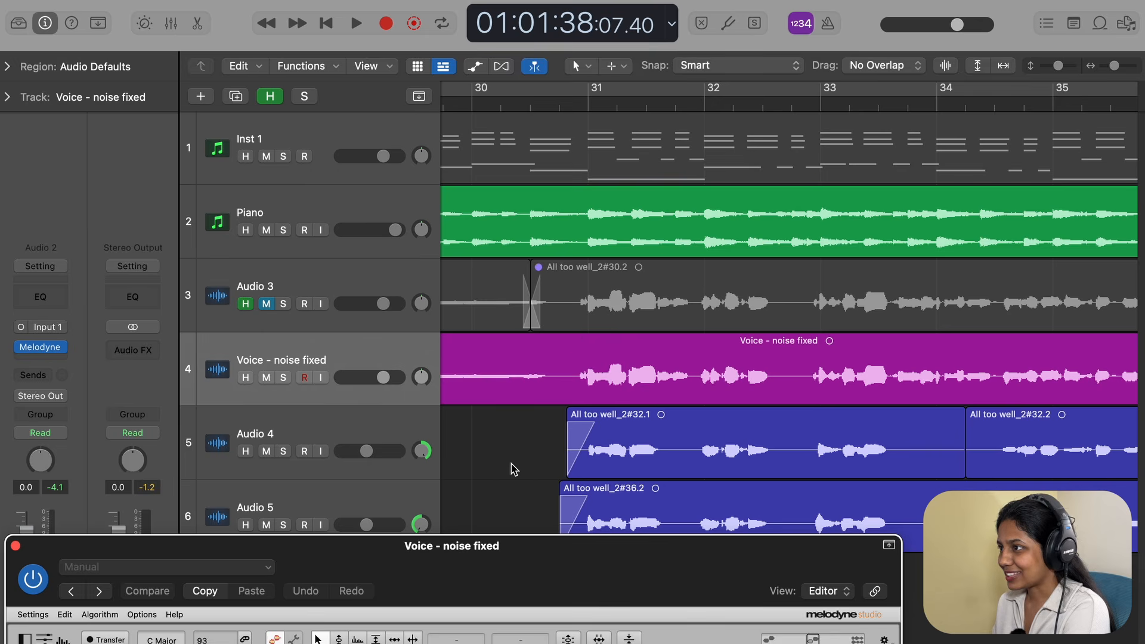
key("c")
left_click_drag(600, 572, 594, 145)
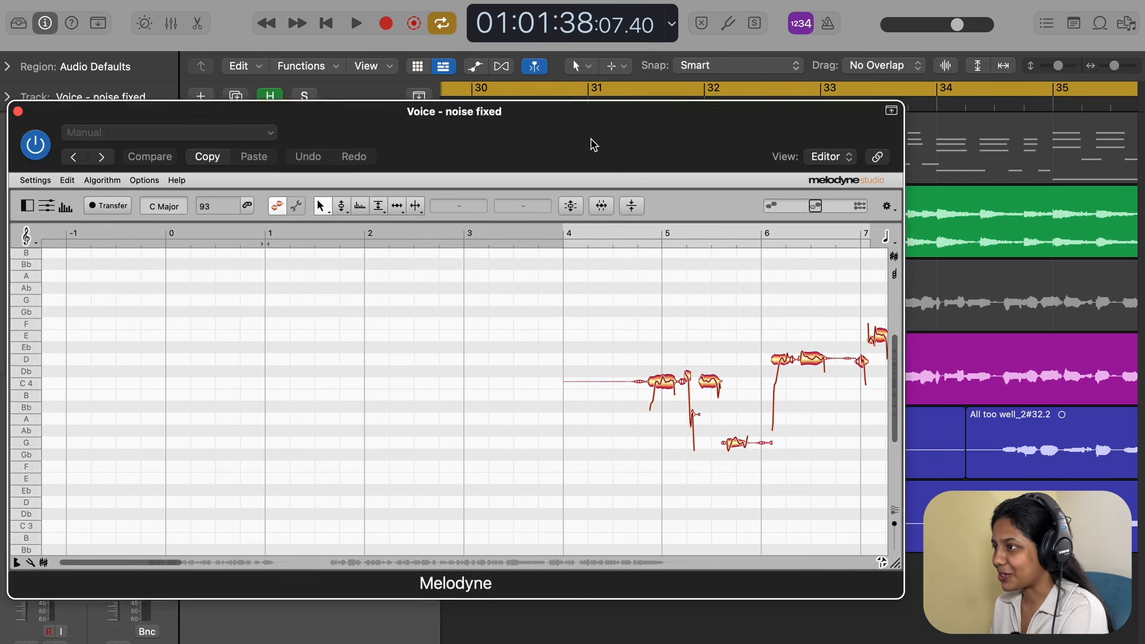
Play the vocal from bar 4 to about bar 6 and examine the opening notes' pitch curves up close in Melodyne.
key("space")
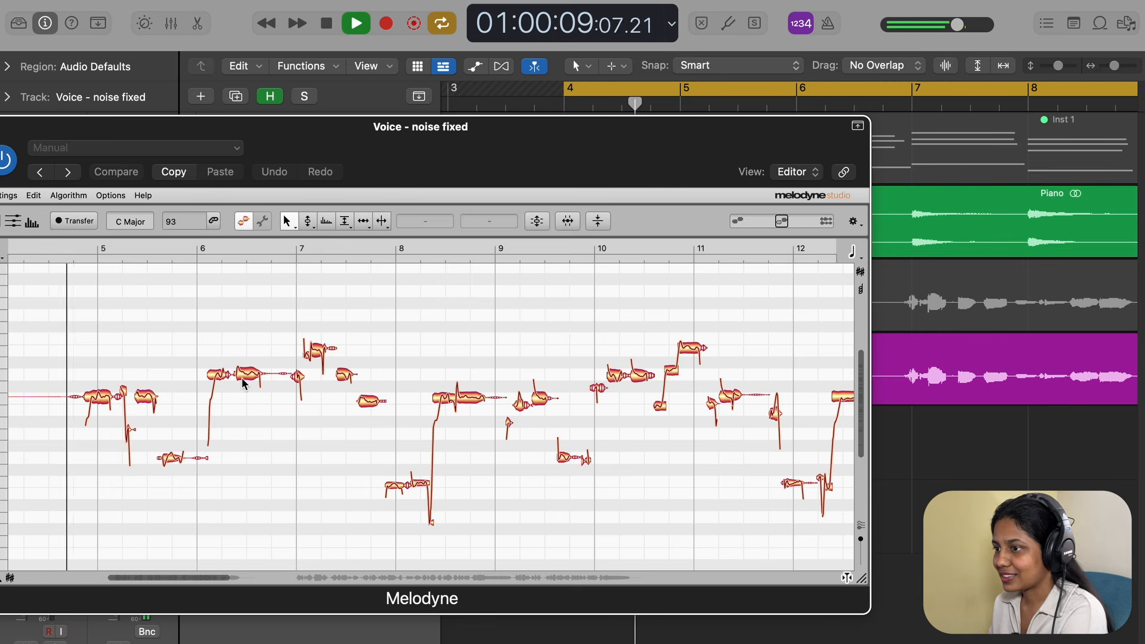
scroll(244, 394, "left", 5)
left_click_drag(188, 577, 138, 577)
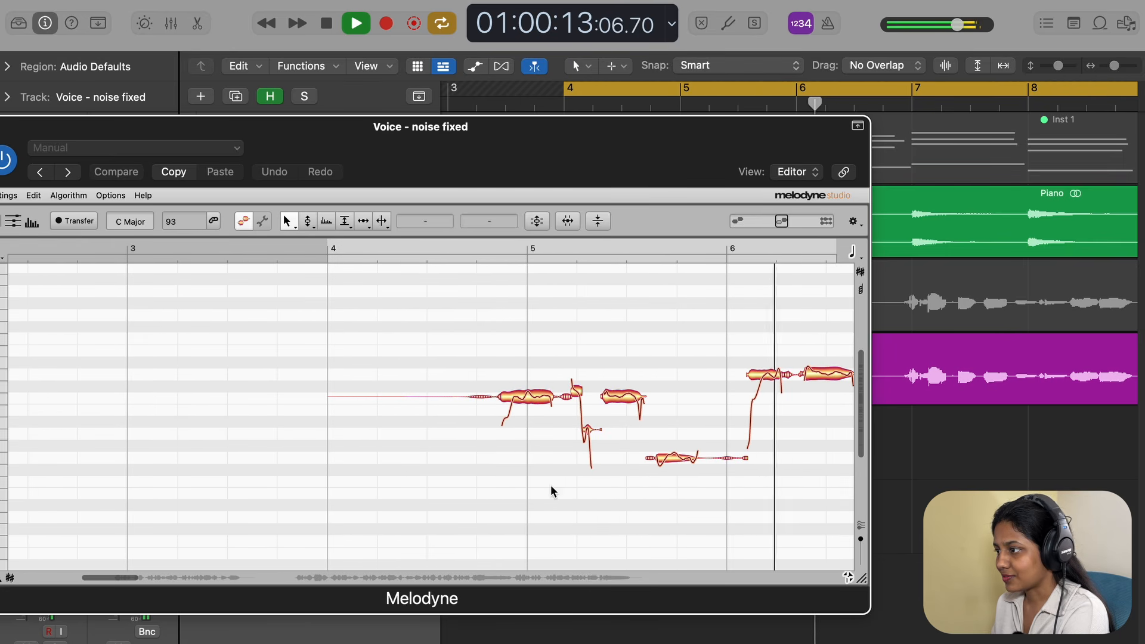
key("space")
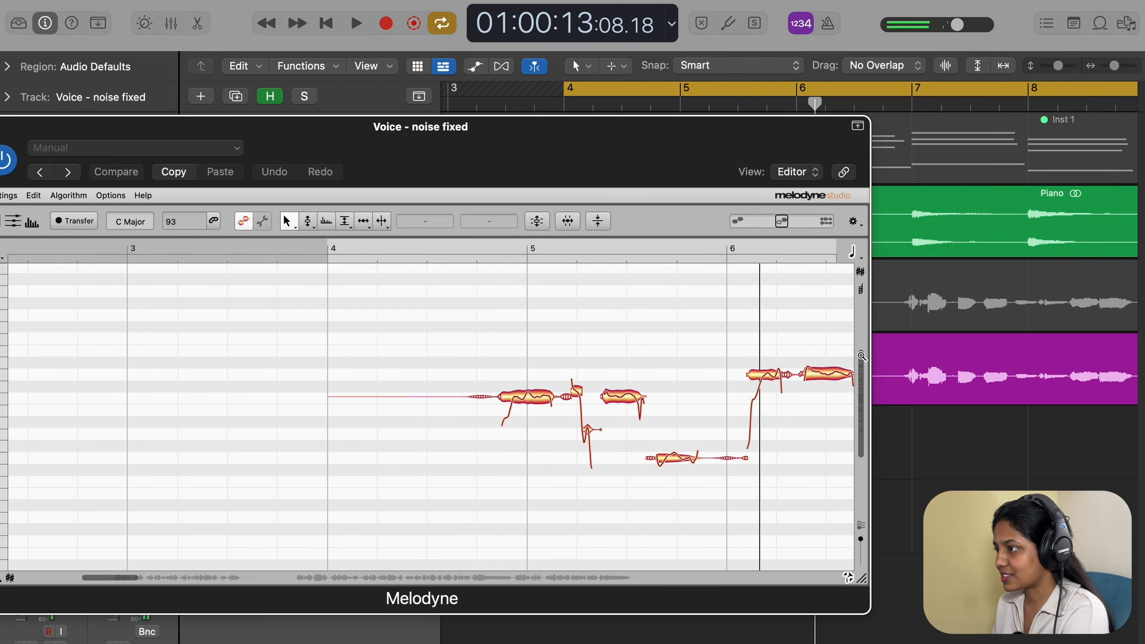
left_click_drag(861, 356, 854, 383)
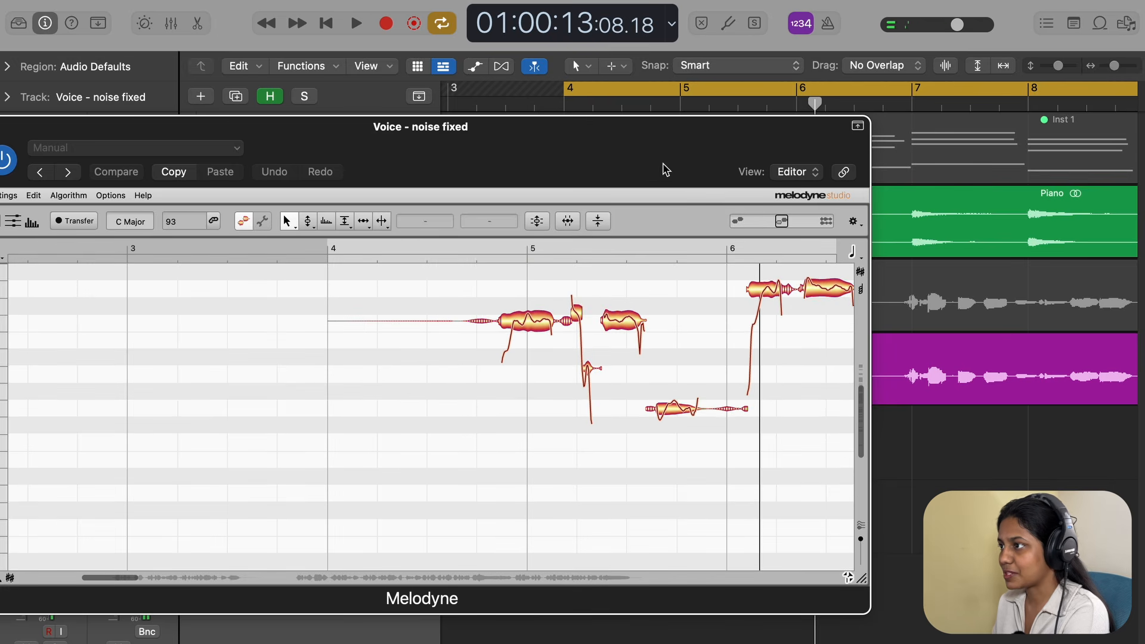
left_click_drag(666, 170, 723, 153)
scroll(574, 411, "right", 6)
scroll(572, 407, "up", 2)
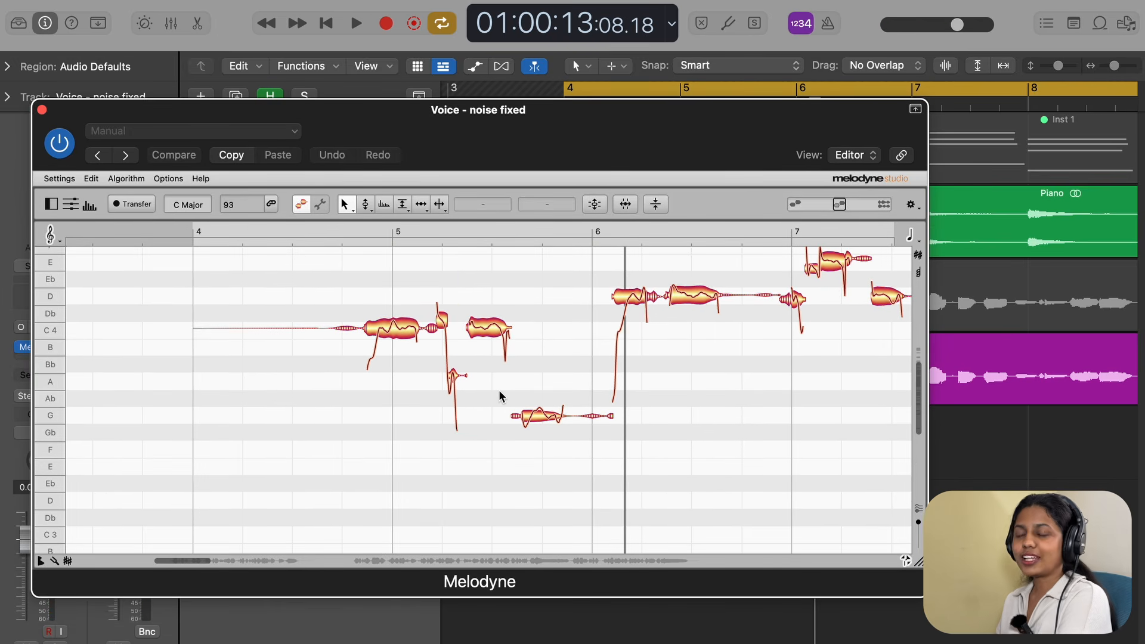
scroll(500, 396, "left", 2)
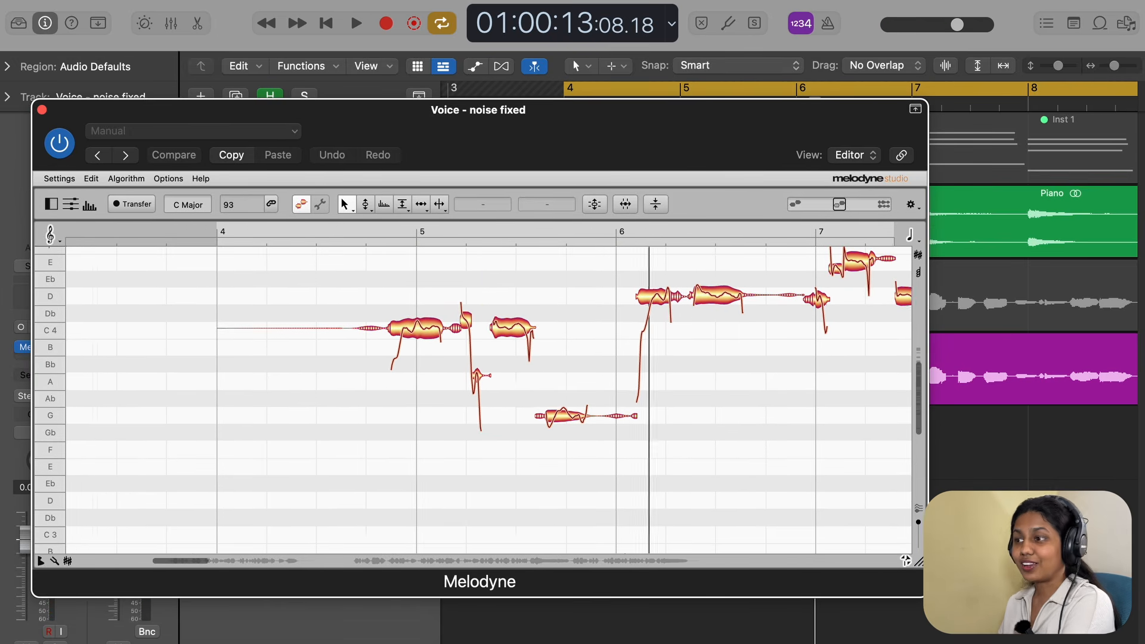
scroll(500, 396, "right", 3)
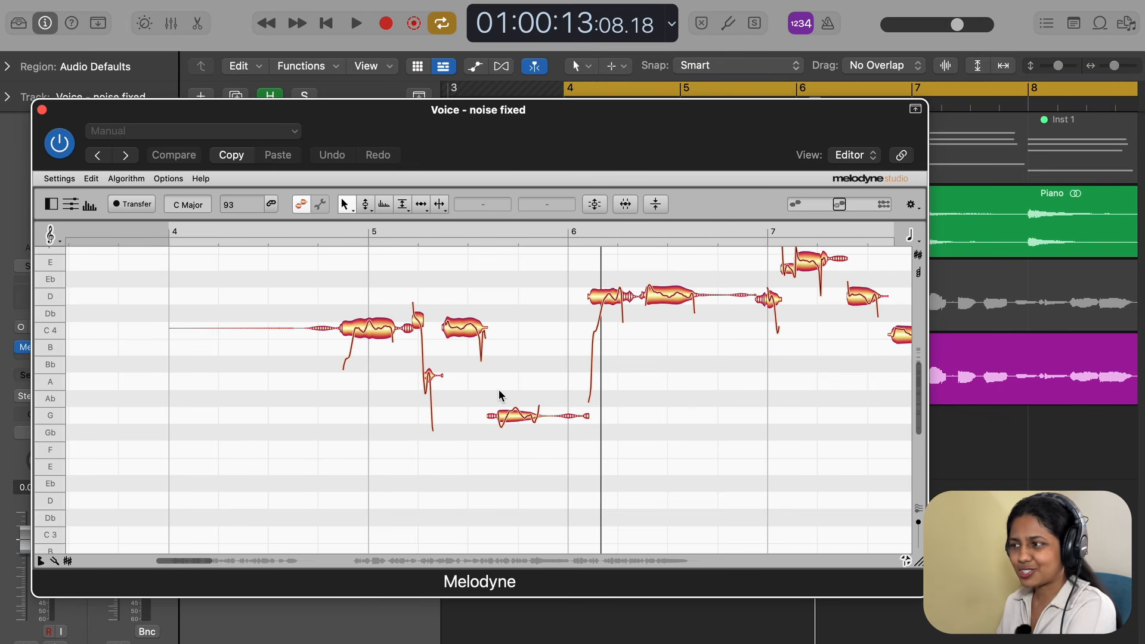
Reduce the pitch modulation of the G note before bar 6 to 38% with the Pitch Modulation Tool, and listen to the result.
right_click(510, 419)
mouse_move(523, 421)
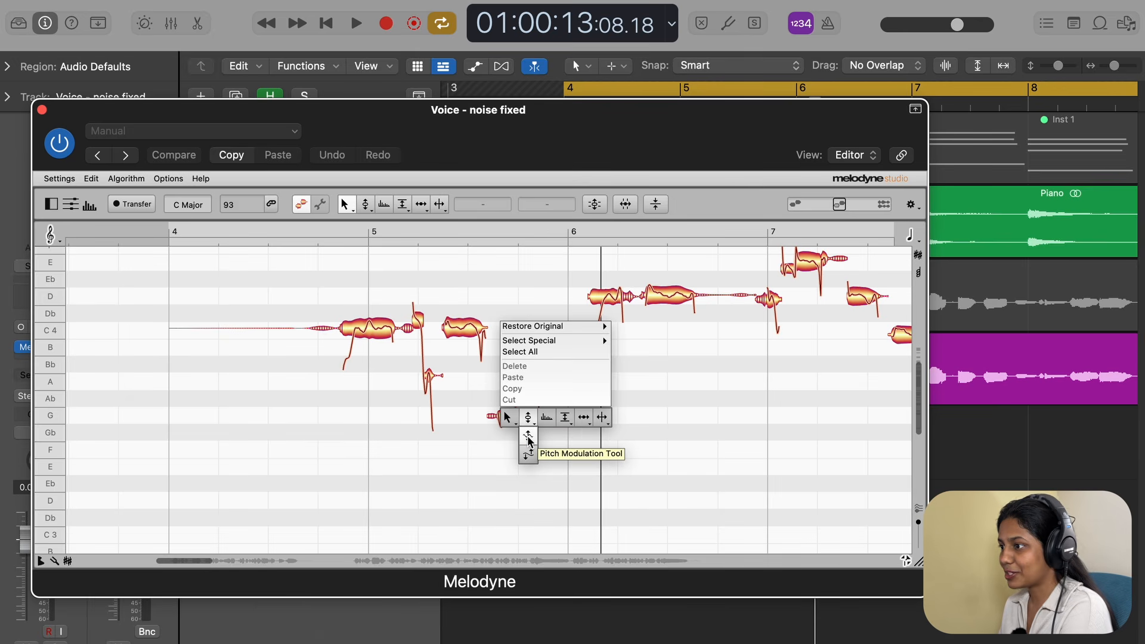
left_click(528, 440)
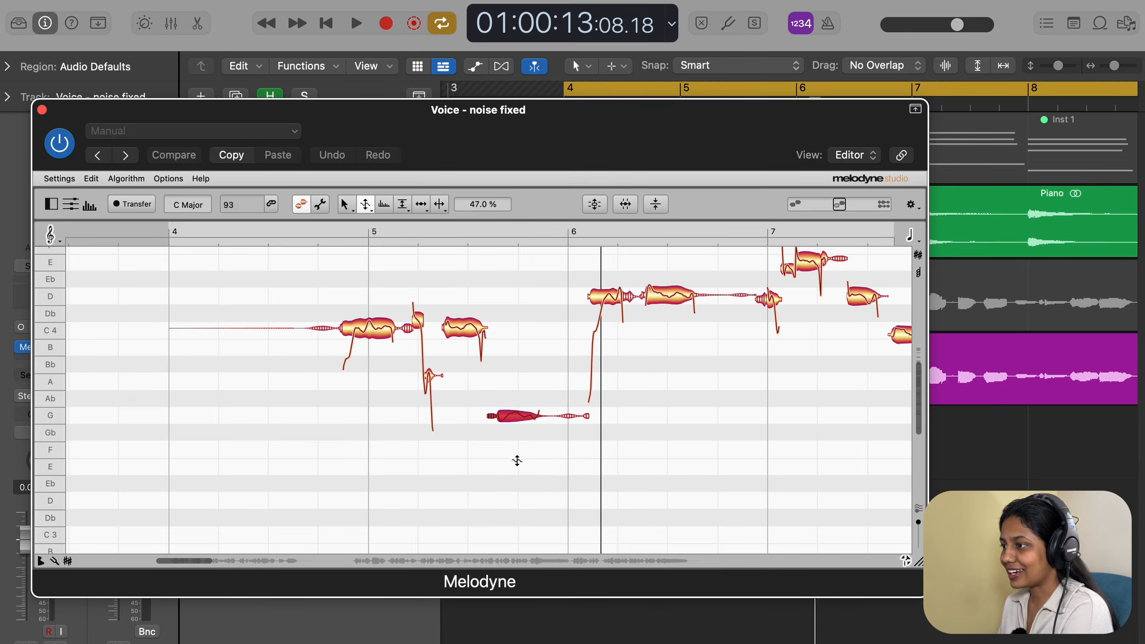
left_click_drag(617, 162, 630, 220)
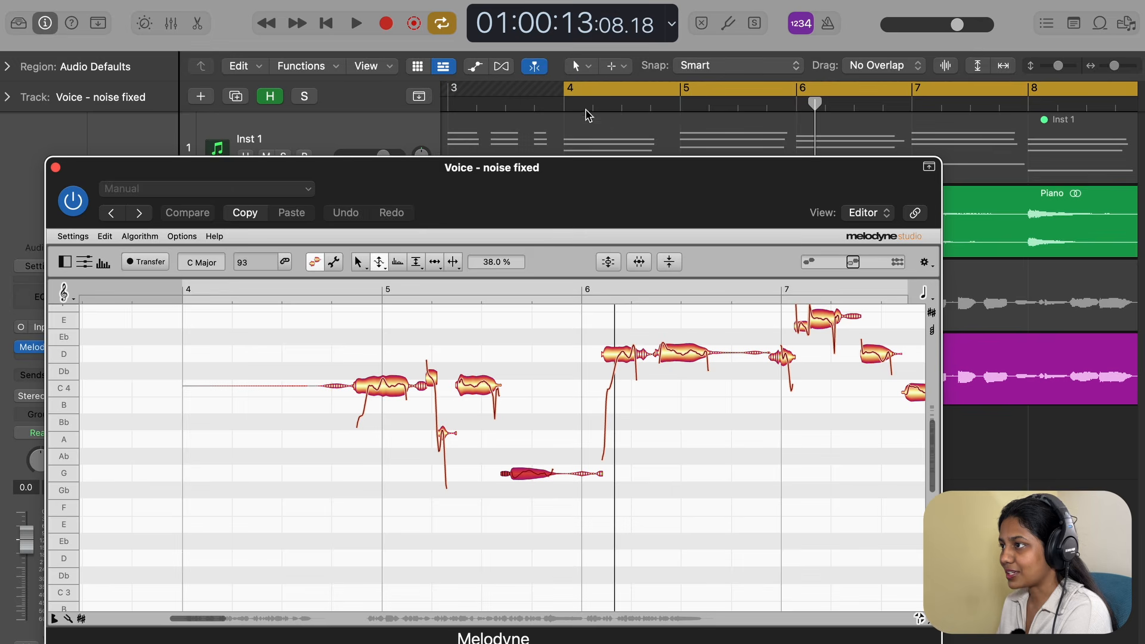
key("space")
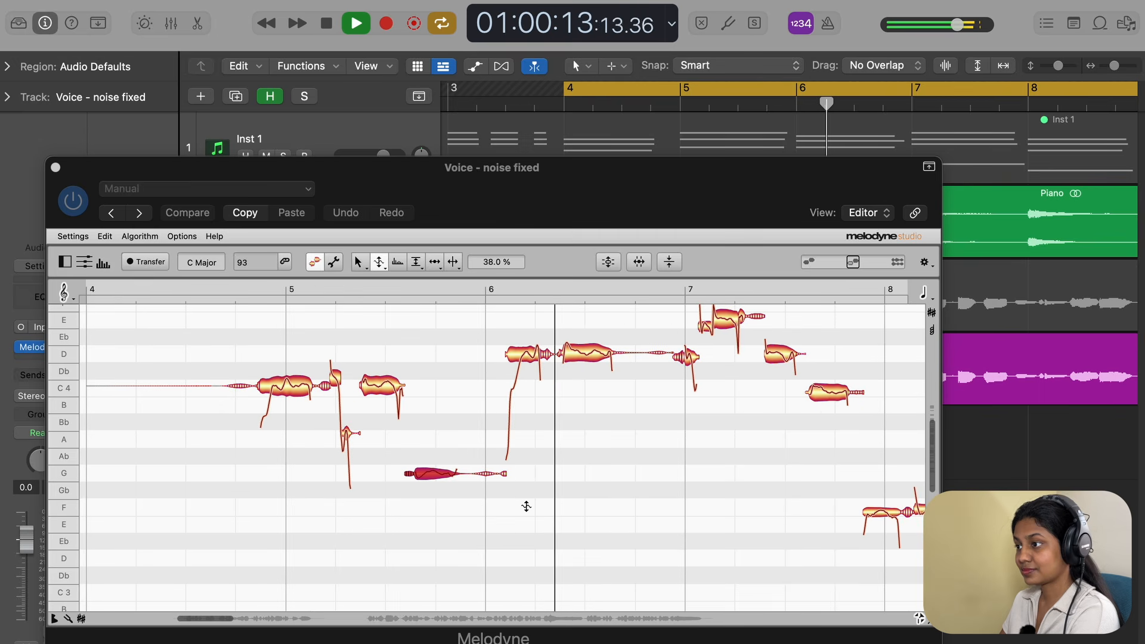
scroll(526, 506, "up", 2)
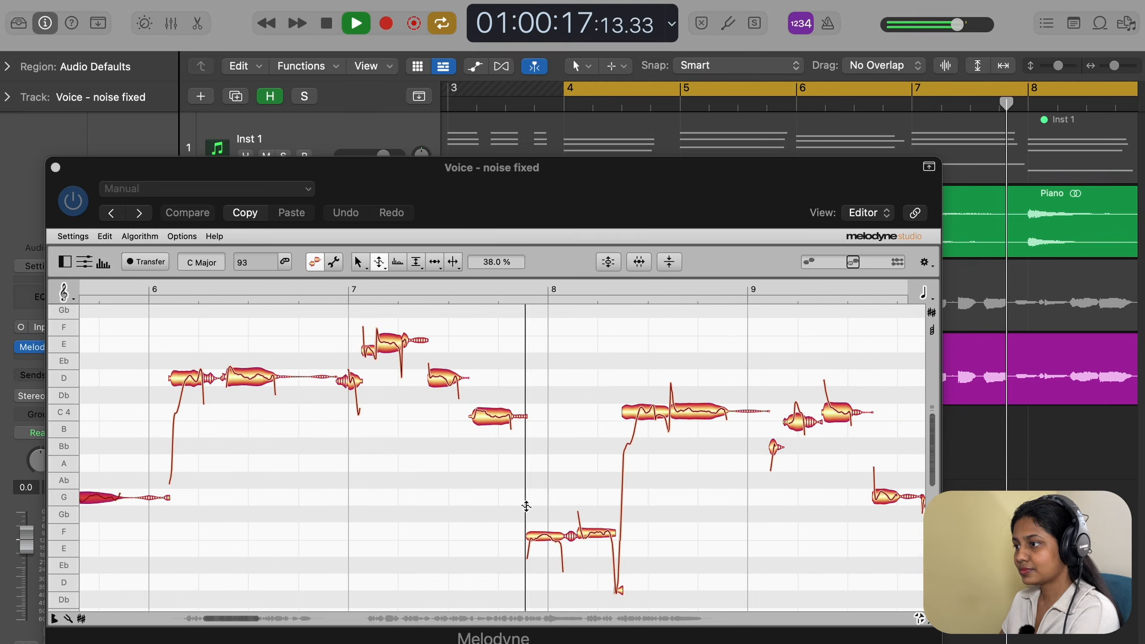
Reduce the pitch modulation of the C4 note before bar 8 to 79% and play the vocal on from about bar 6.
key("space")
left_click(490, 421)
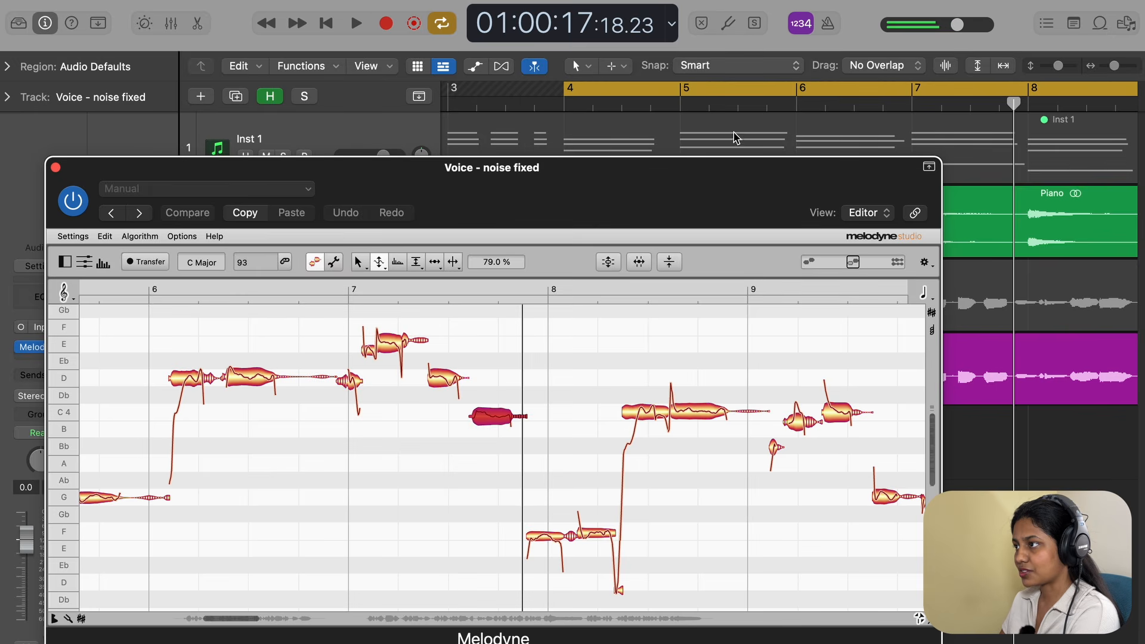
double_click(774, 114)
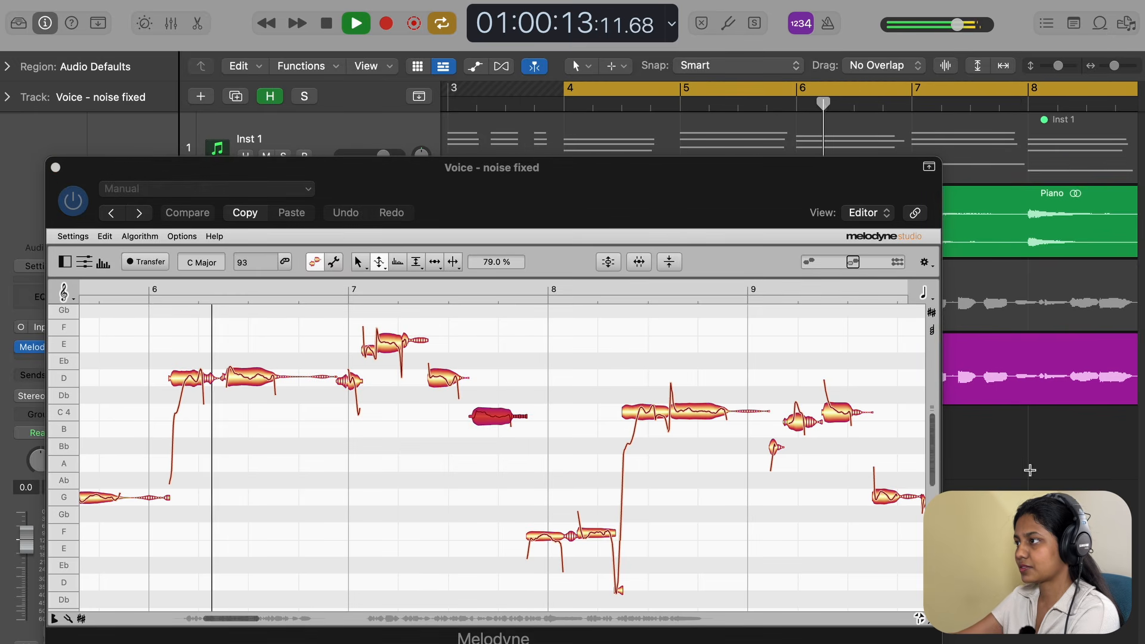
scroll(1029, 470, "down", 3)
scroll(1029, 470, "down", 2)
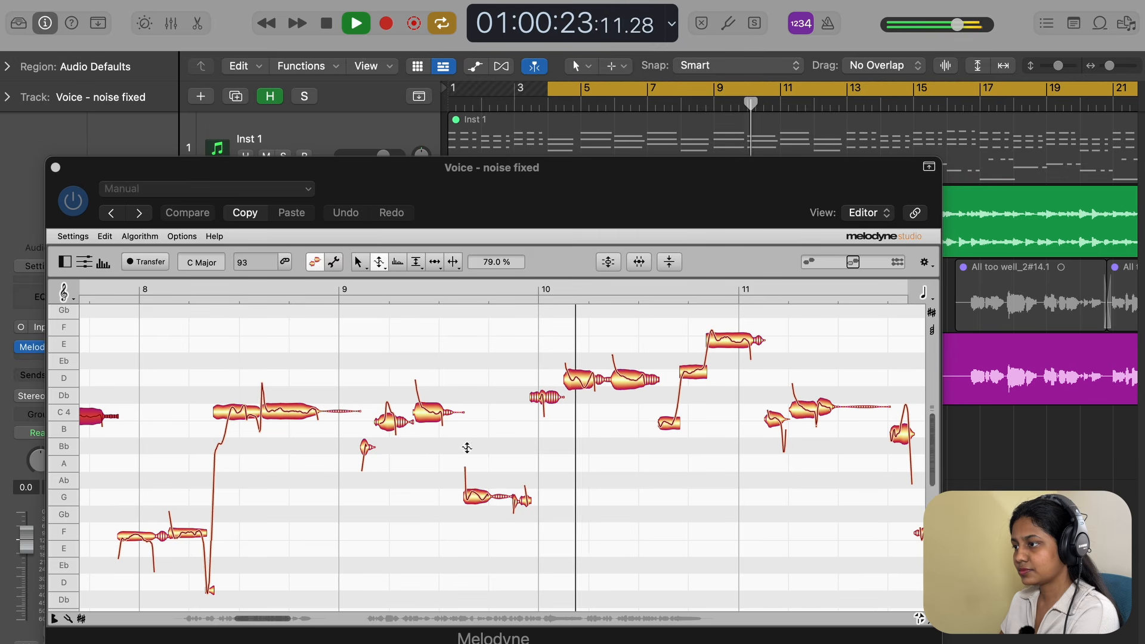
key("space")
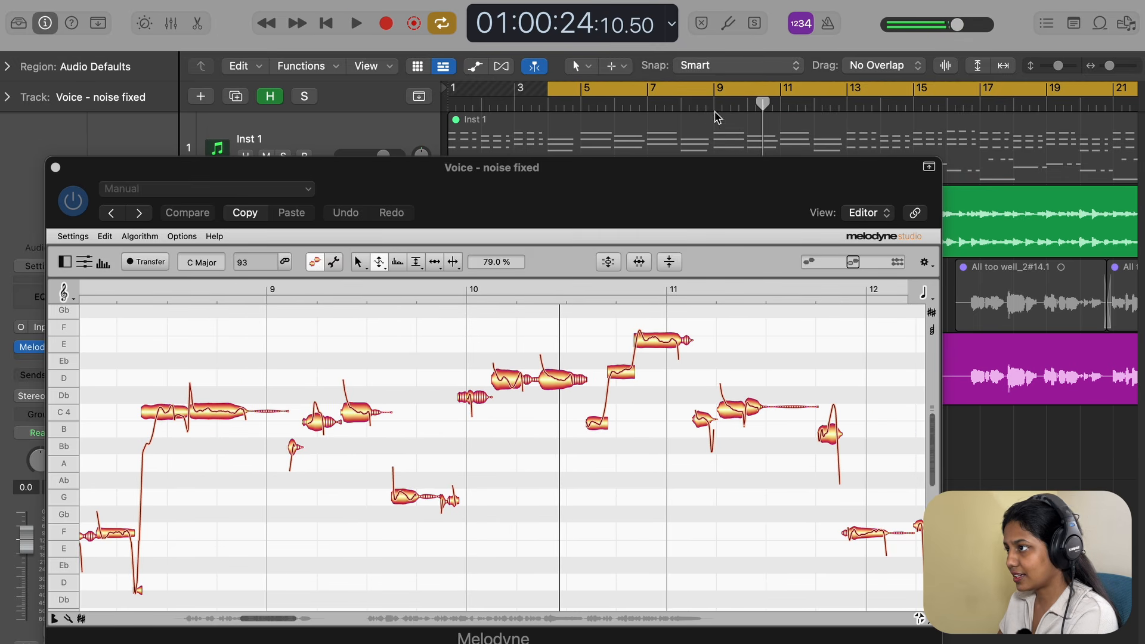
Replay the vocal phrase from about bar 9 and turn cycle mode off.
key("space")
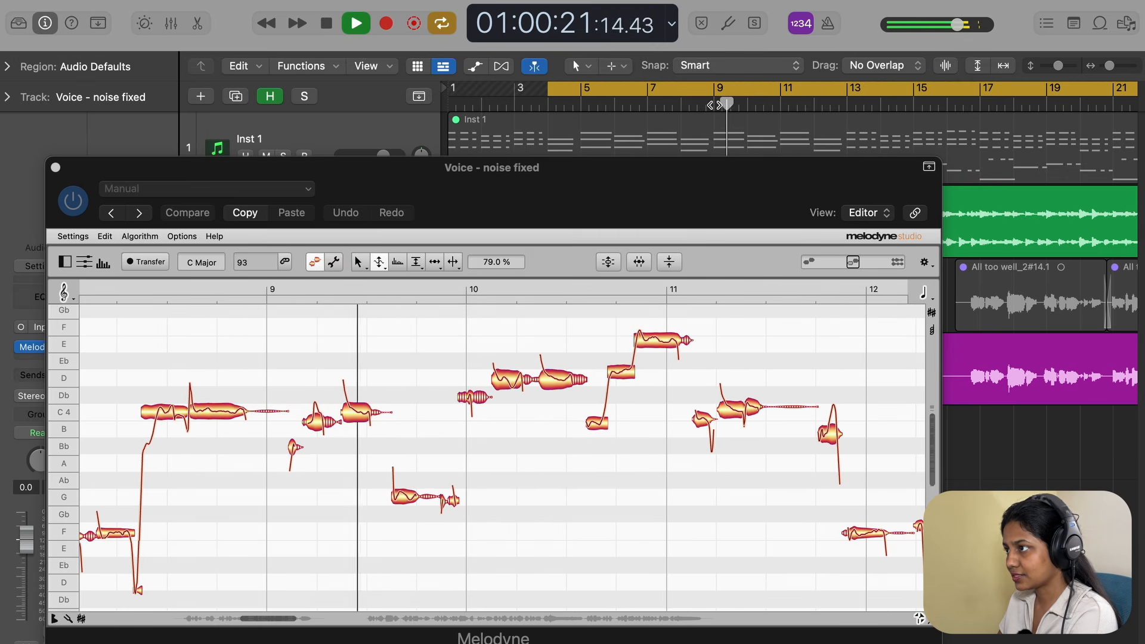
left_click(714, 105)
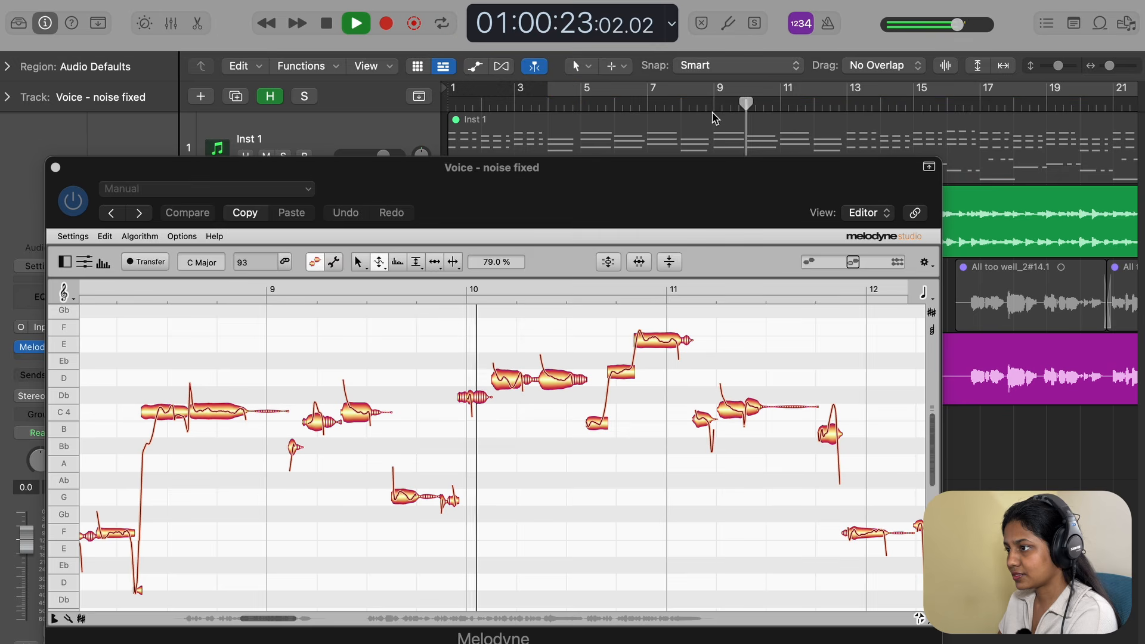
key("space")
Raise the first D4 note after bar 10 to +16 ct with the Main Tool.
left_click(511, 384)
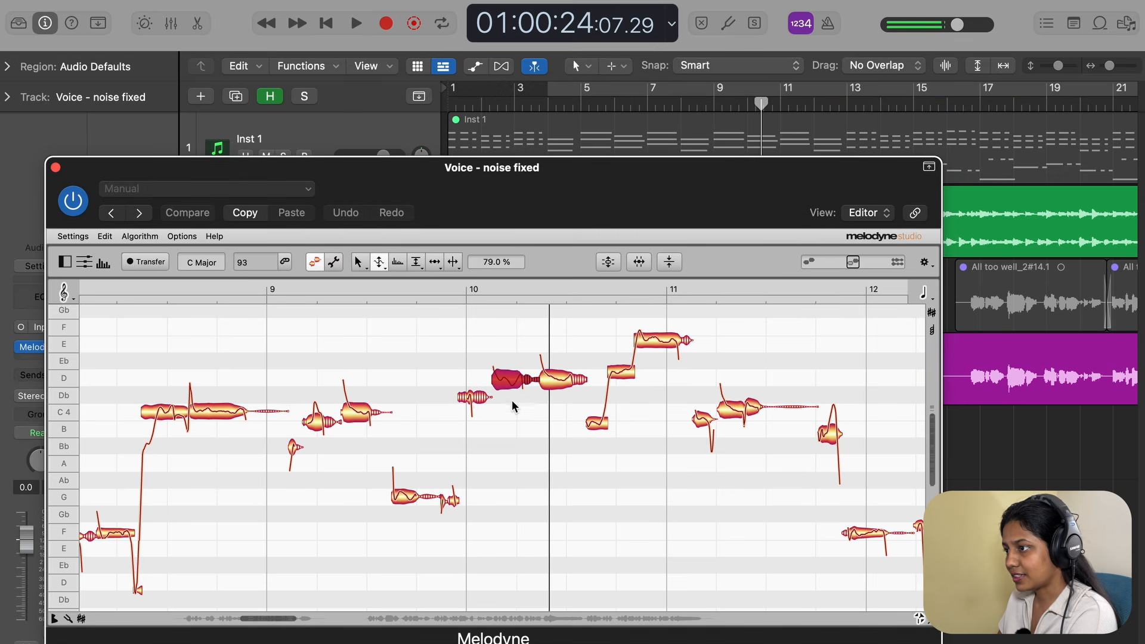
right_click(508, 382)
left_click(494, 366)
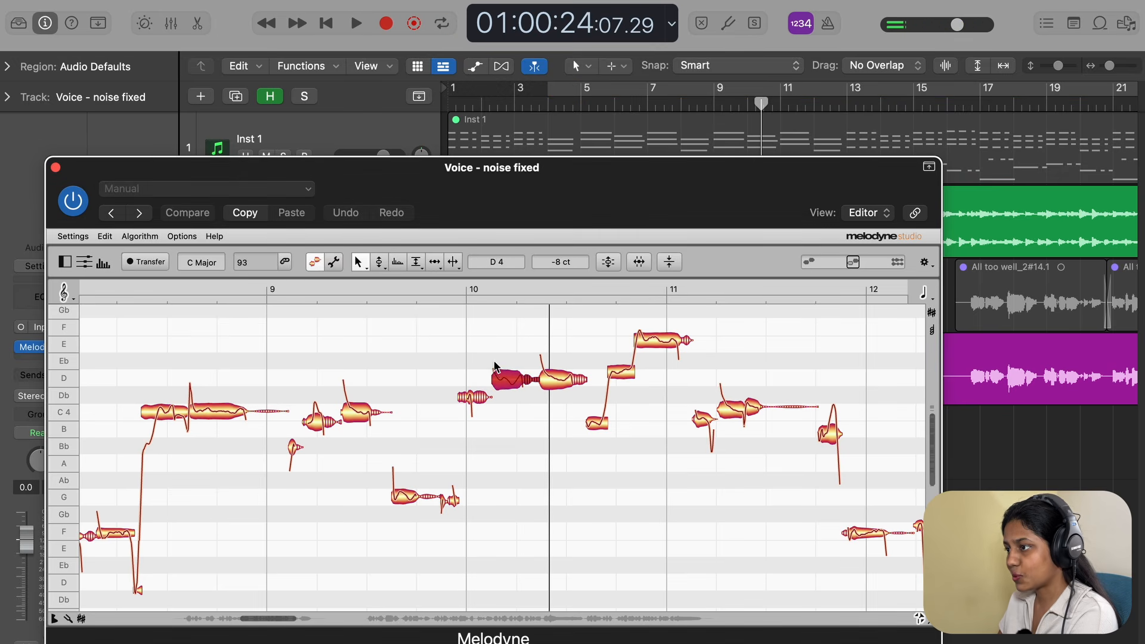
right_click(505, 381)
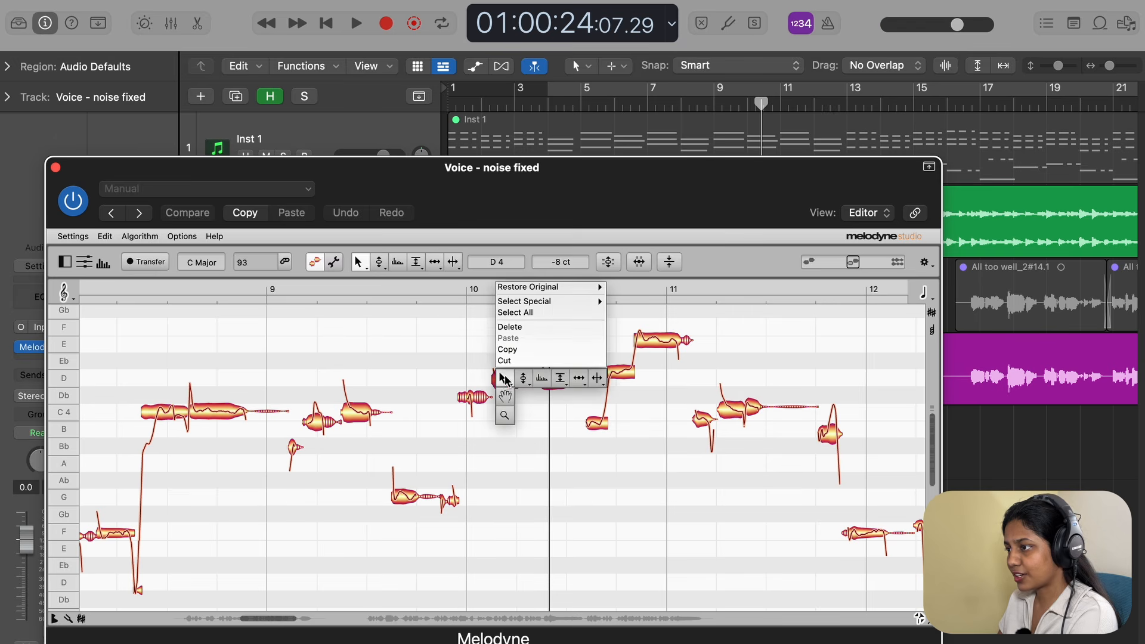
left_click(504, 382)
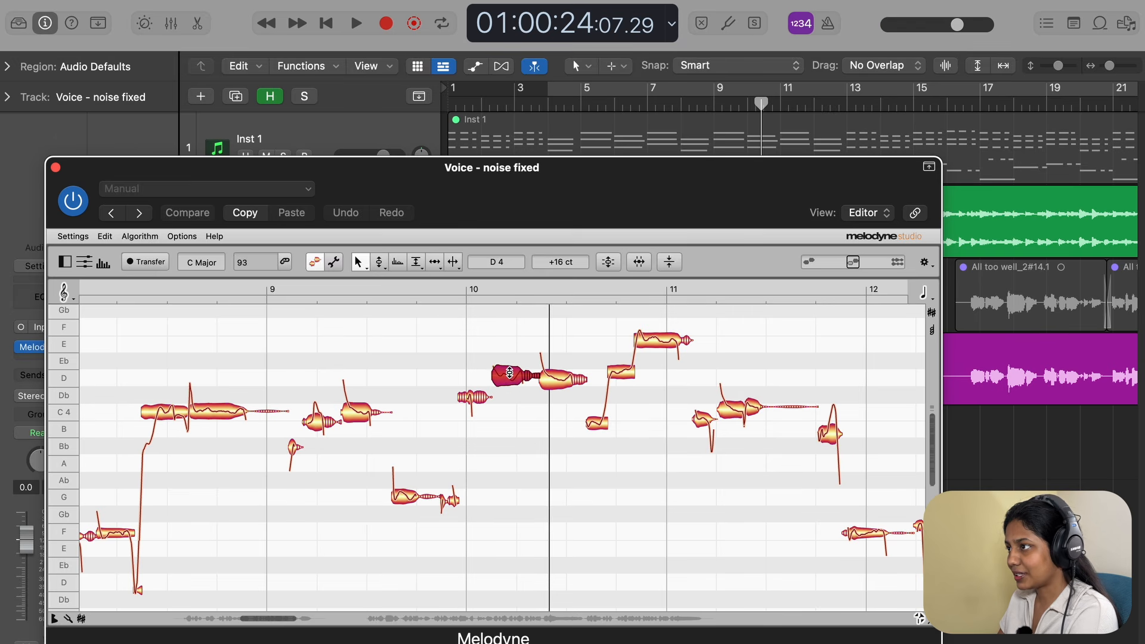
Play the phrase repeatedly from about bar 9 through bar 13 to check the adjusted D4 note and the following notes.
double_click(699, 107)
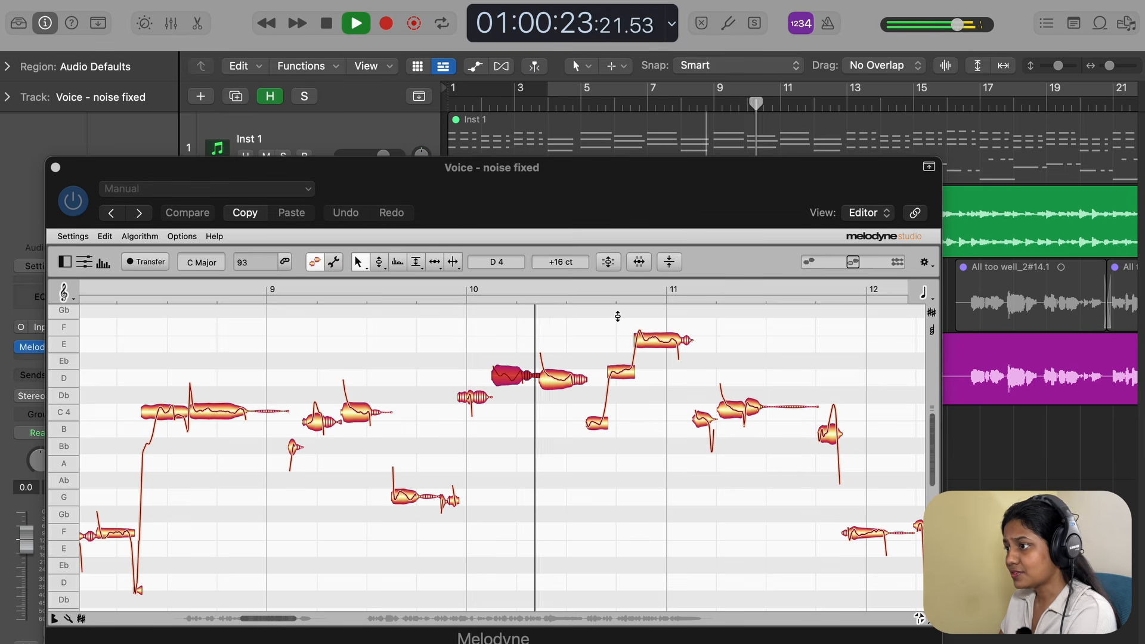
key("space")
key("space")
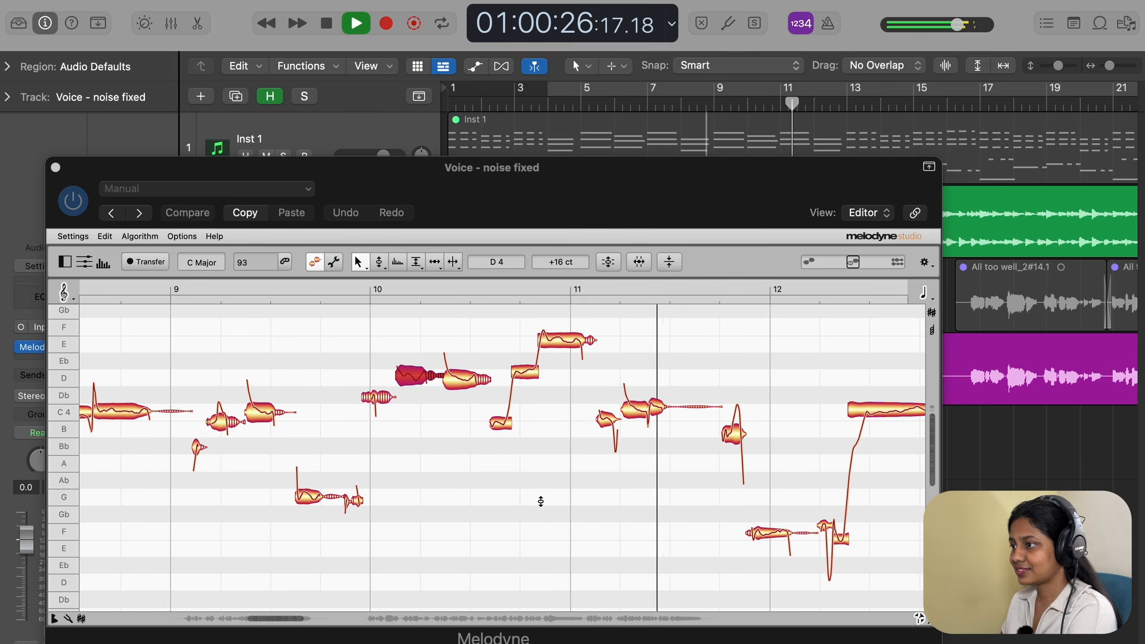
key("space")
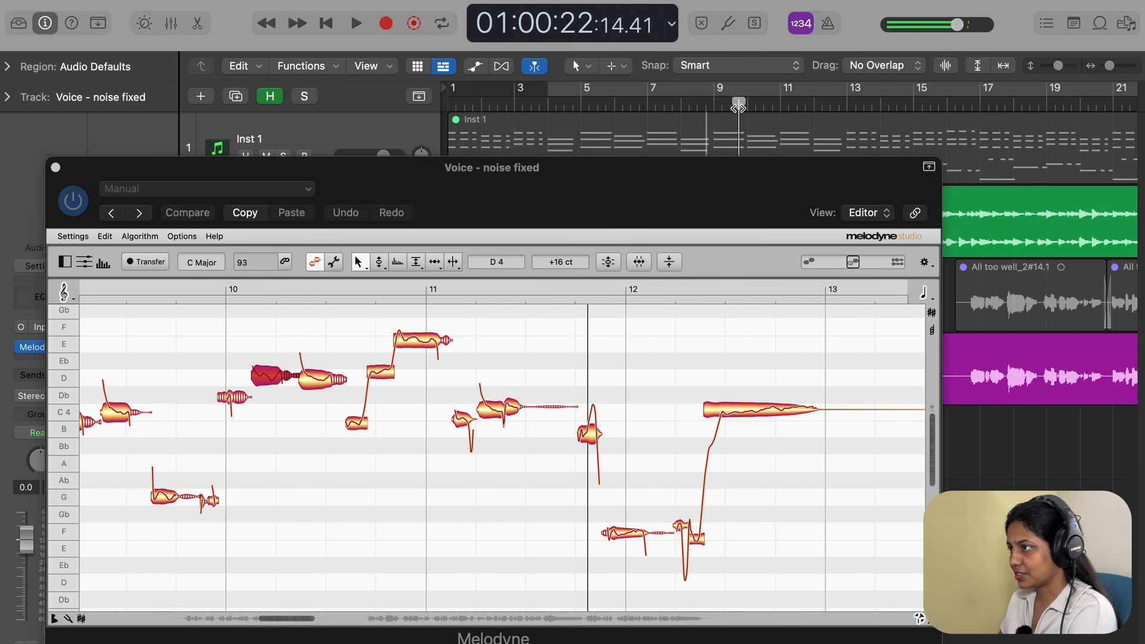
key("space")
left_click(733, 128)
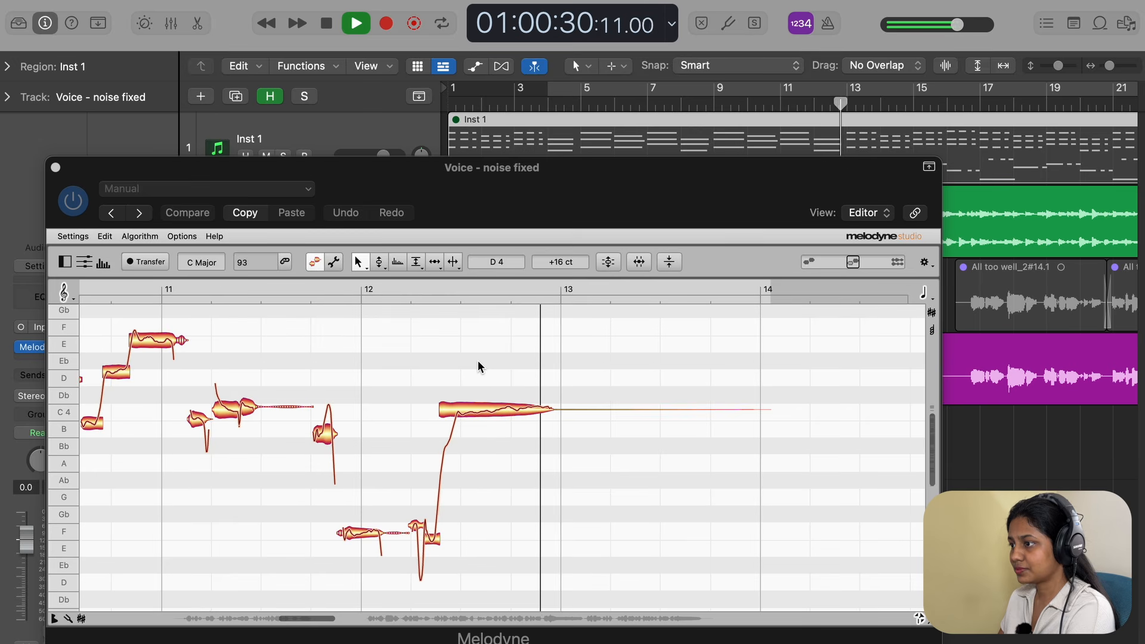
Reduce the pitch modulation of the long C4 note between bars 12 and 13 to 79%.
key("space")
right_click(477, 411)
left_click(490, 416)
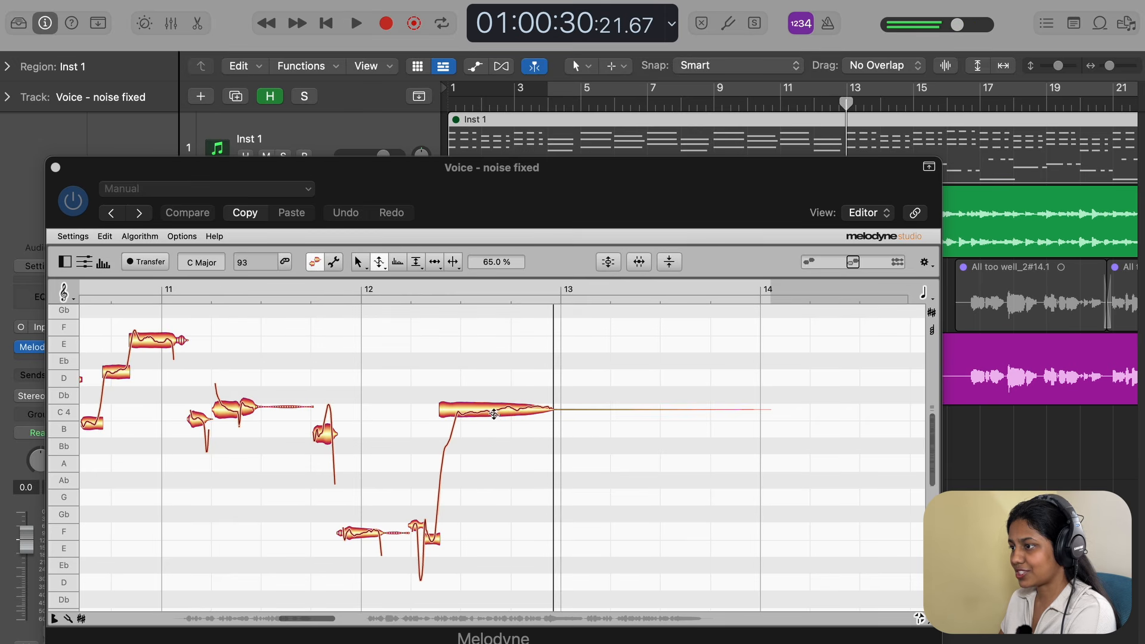
left_click(493, 414)
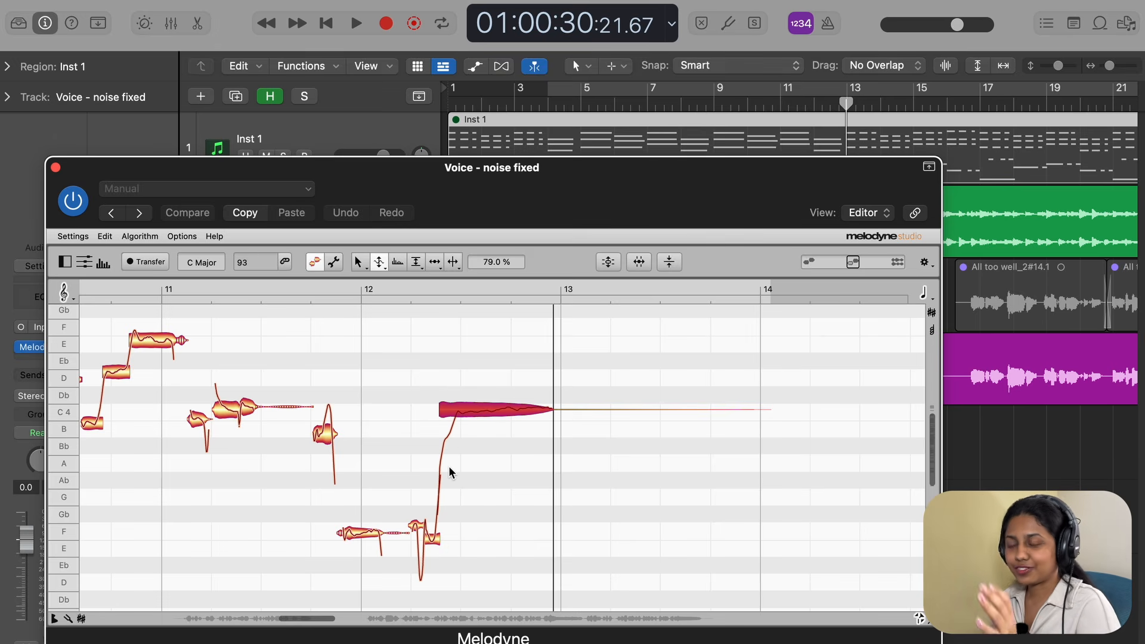
Select the short E3 note before the long C4 with the Pitch Tool and replay the phrase from about bar 11.
right_click(430, 522)
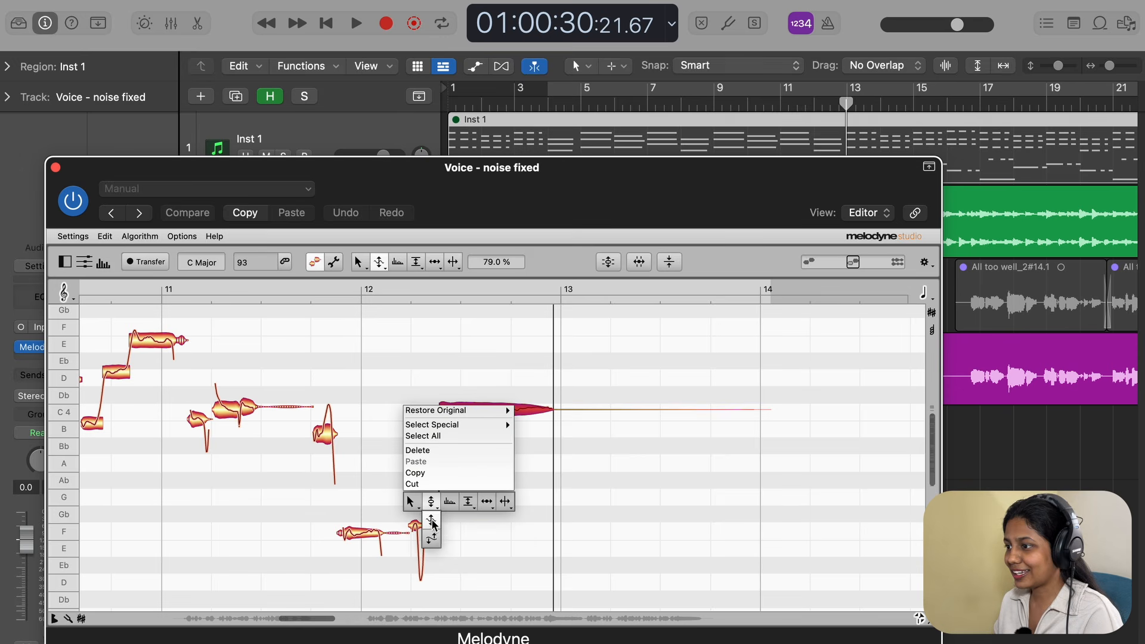
left_click(430, 501)
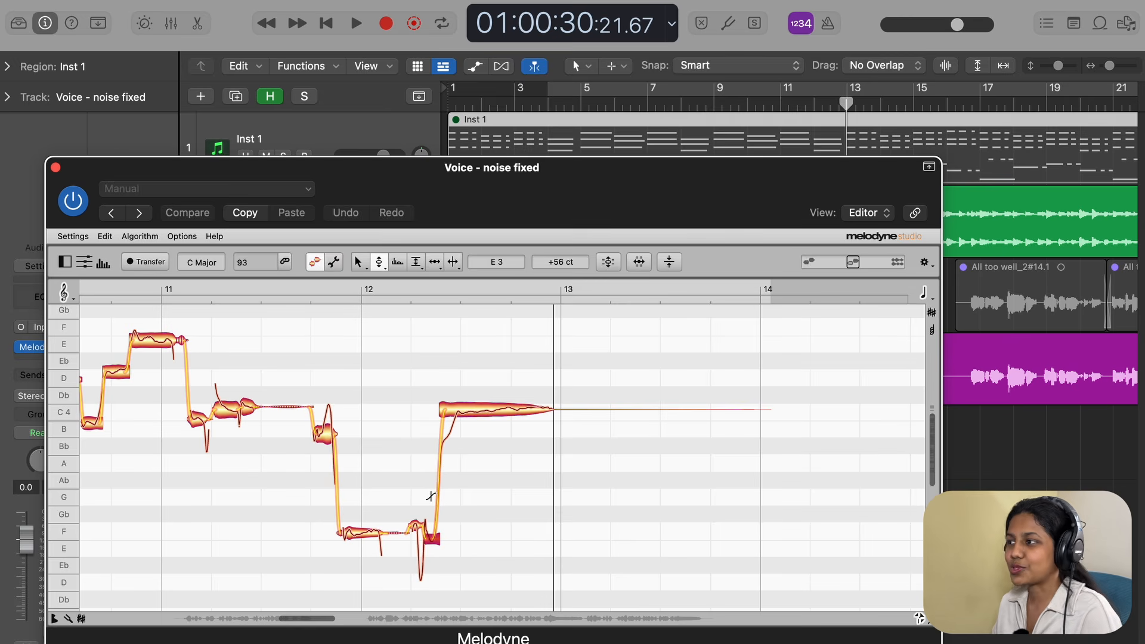
left_click(771, 106)
key("space")
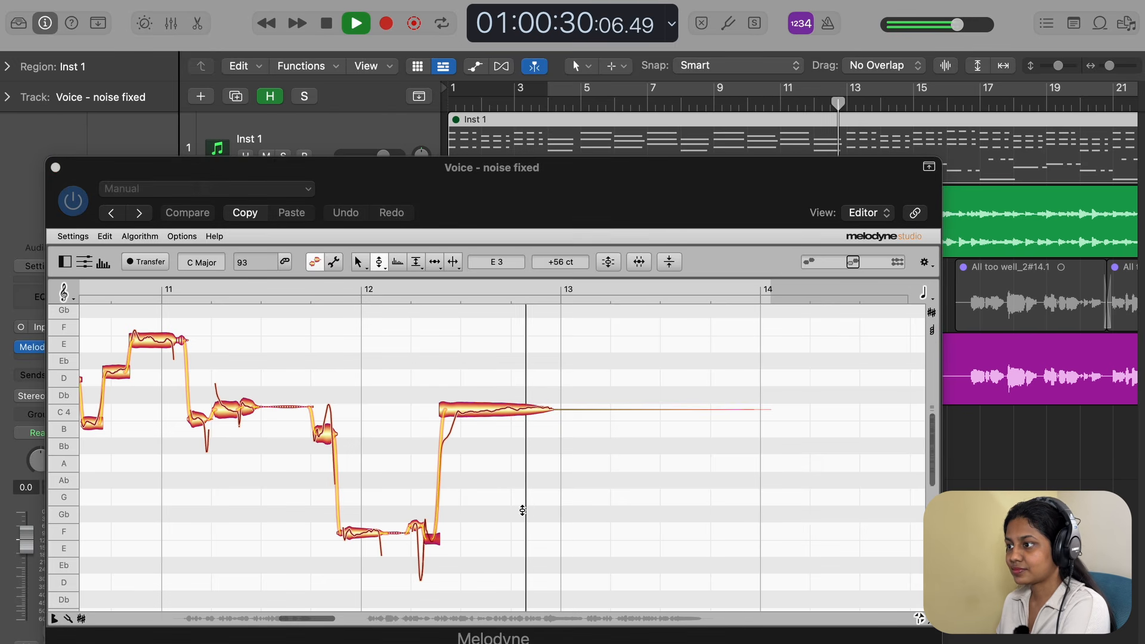
key("space")
Split the long C4 note between bars 12 and 13 just past its middle with the Note Separation Tool.
right_click(515, 417)
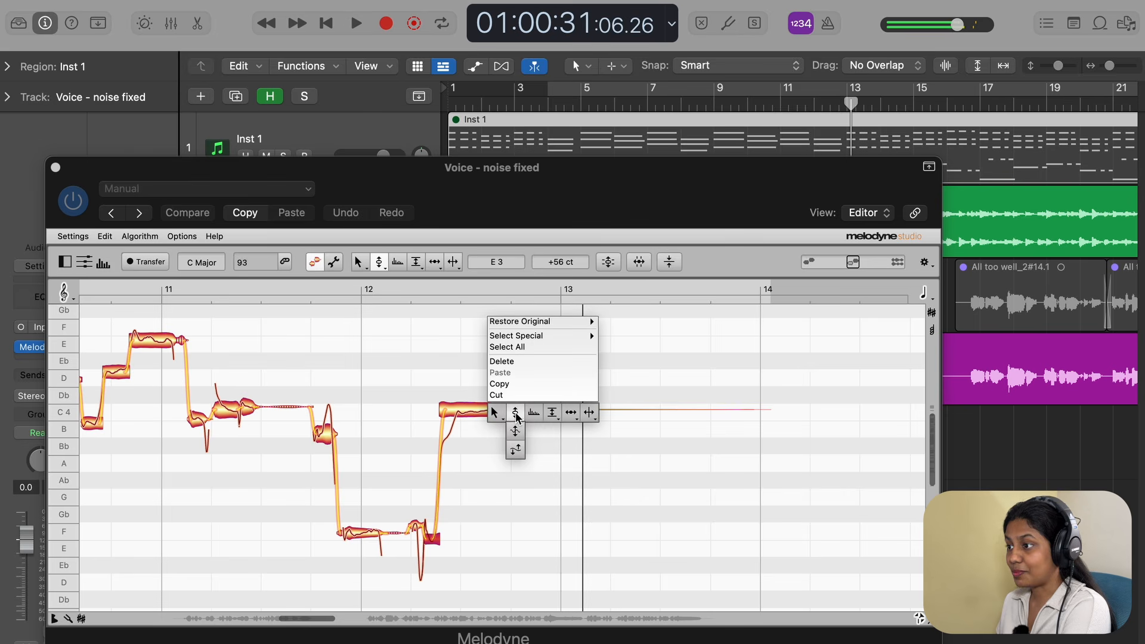
left_click(585, 412)
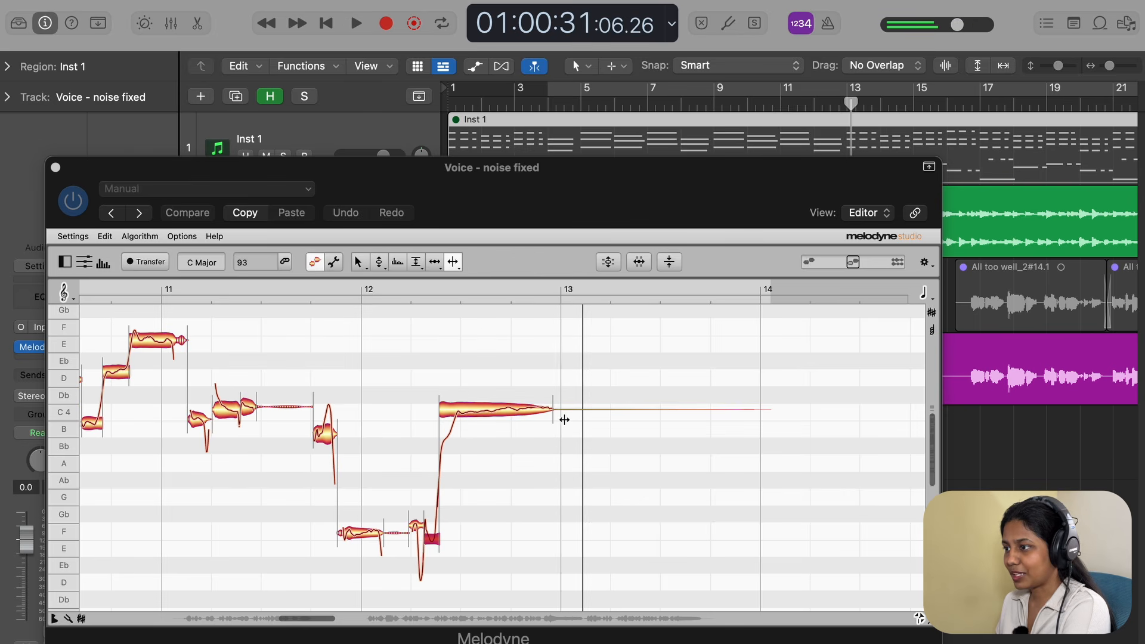
right_click(507, 409)
left_click(512, 413)
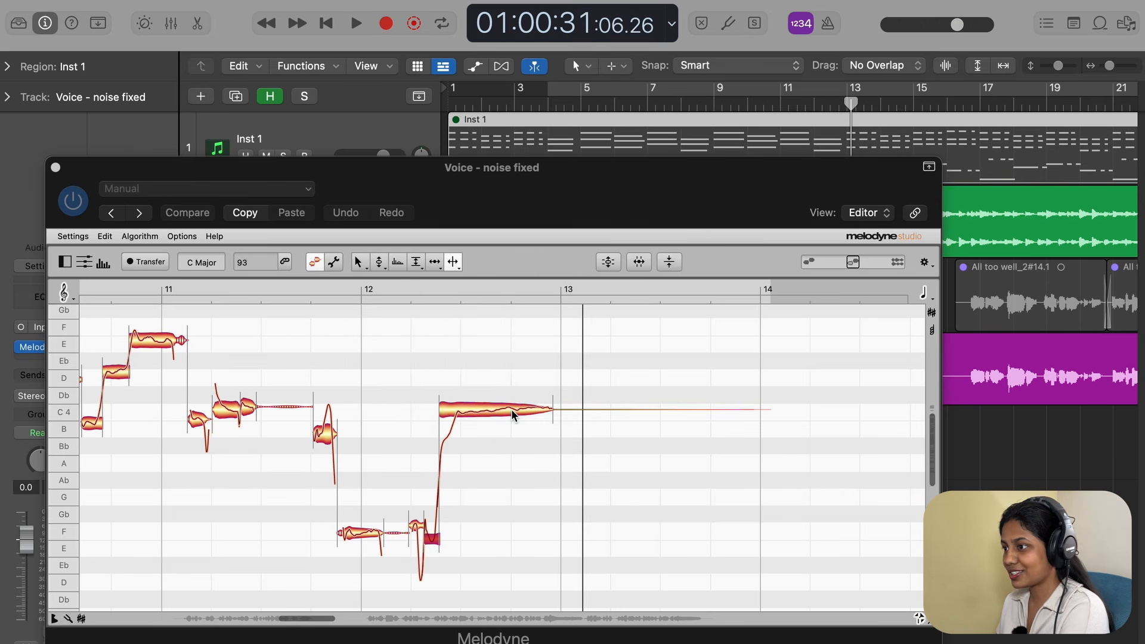
Set the second part of the split C4 note to +8 ct with the Main Tool and replay it.
right_click(503, 406)
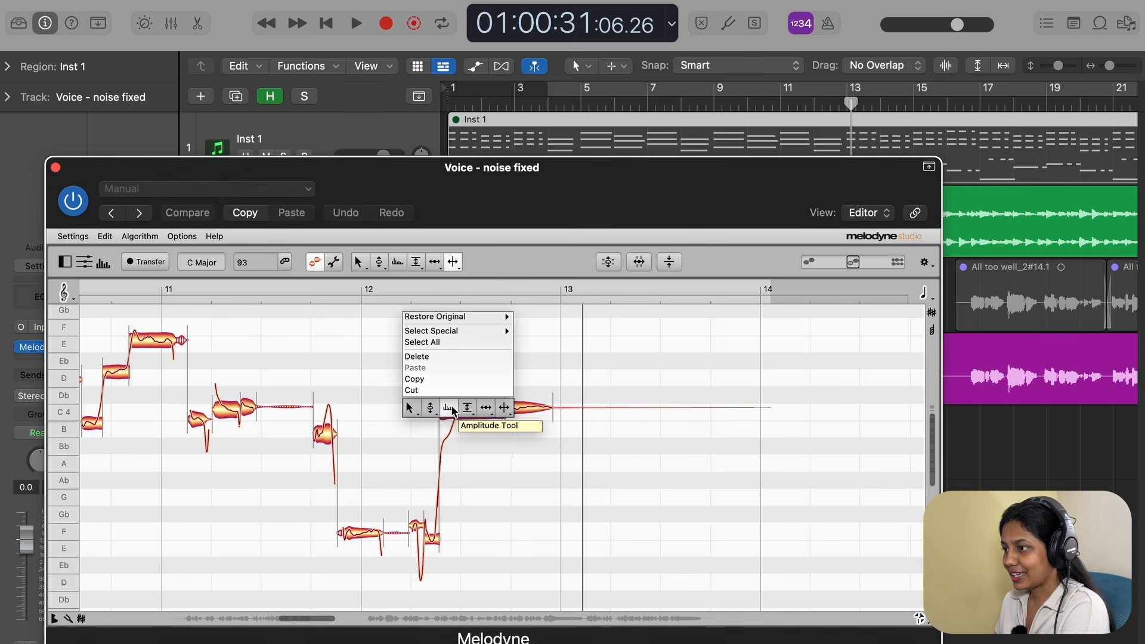
left_click(424, 407)
left_click_drag(536, 411, 539, 410)
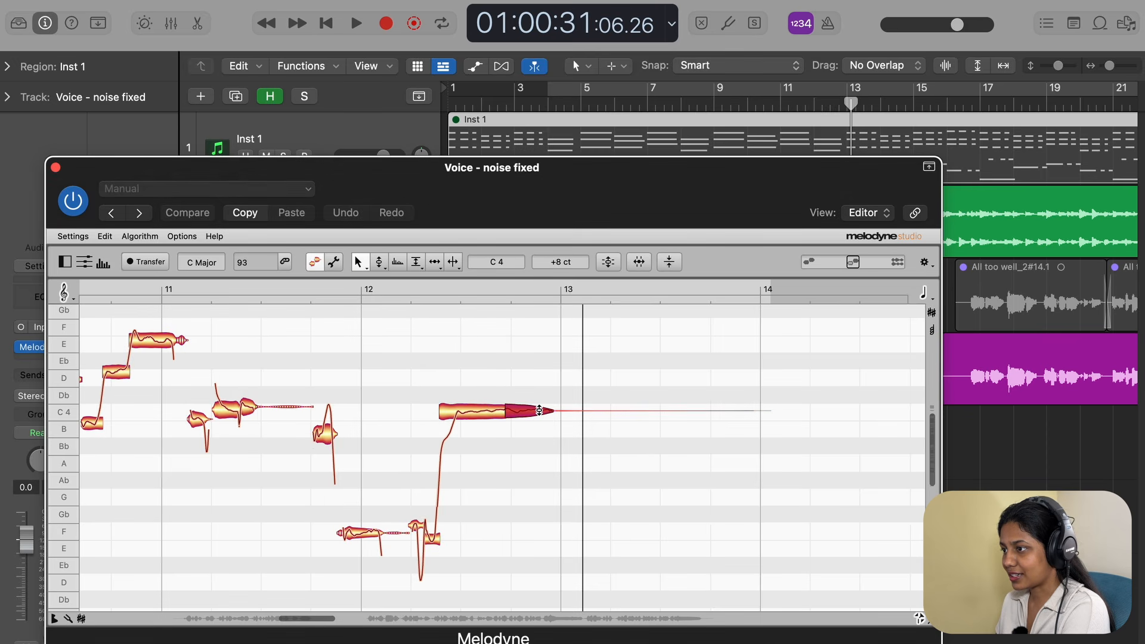
double_click(796, 111)
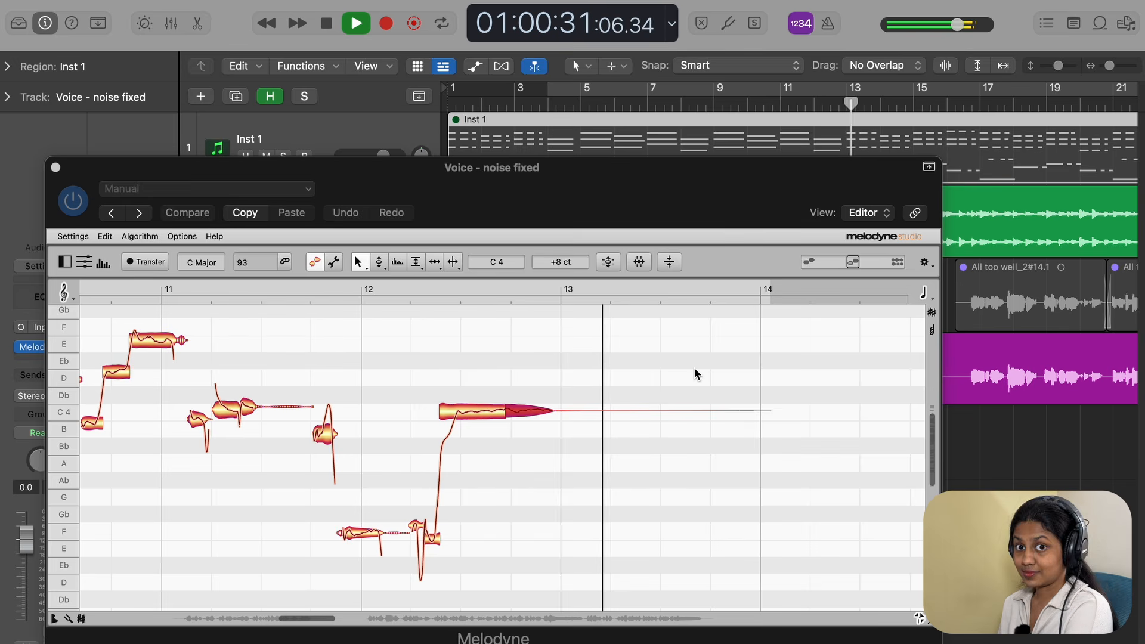
key("space")
Play the next vocal phrase from about bar 16 until past the C4 notes after bar 17.
left_click_drag(742, 204, 685, 142)
scroll(724, 173, "right", 5)
key("space")
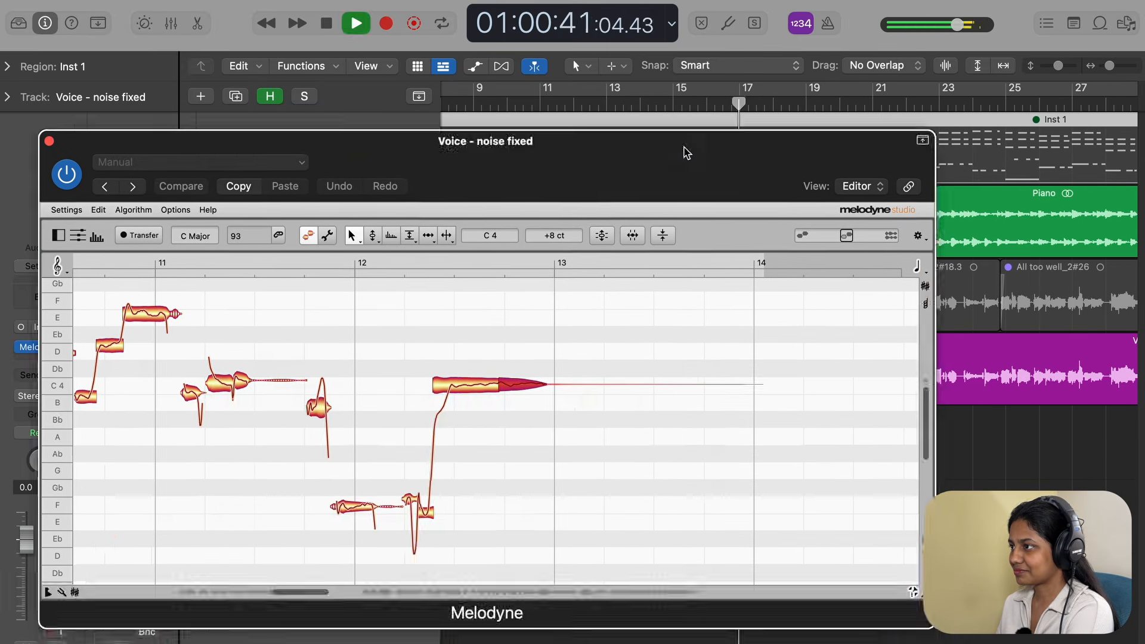
left_click(715, 106)
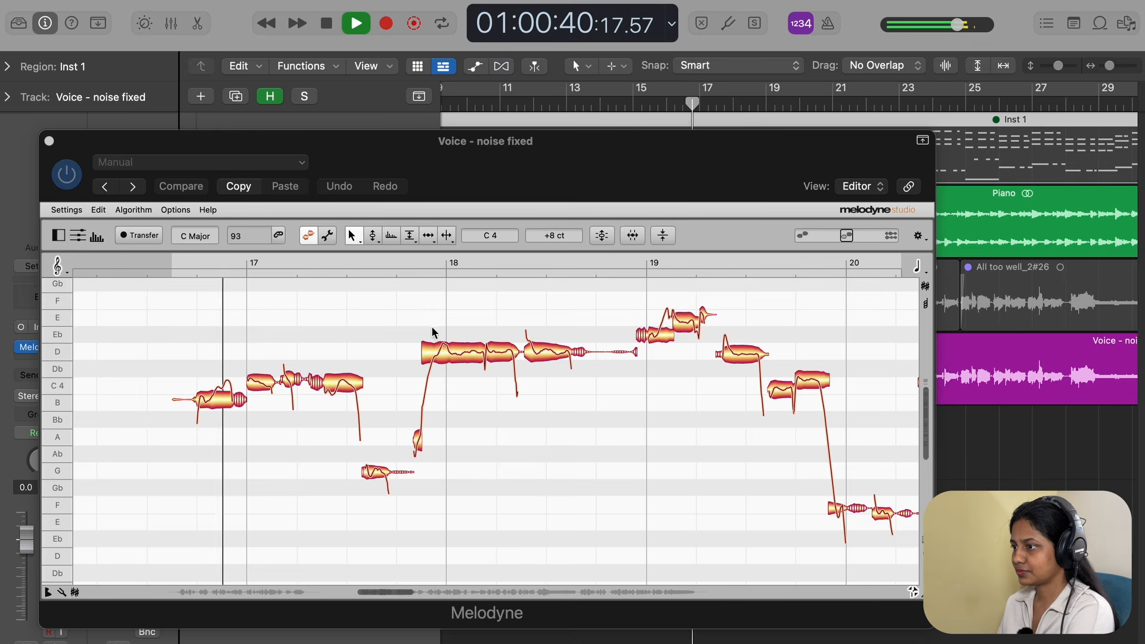
key("space")
Raise the longer C4 note in the middle of bar 17 to +31 ct and replay the phrase.
left_click(352, 383)
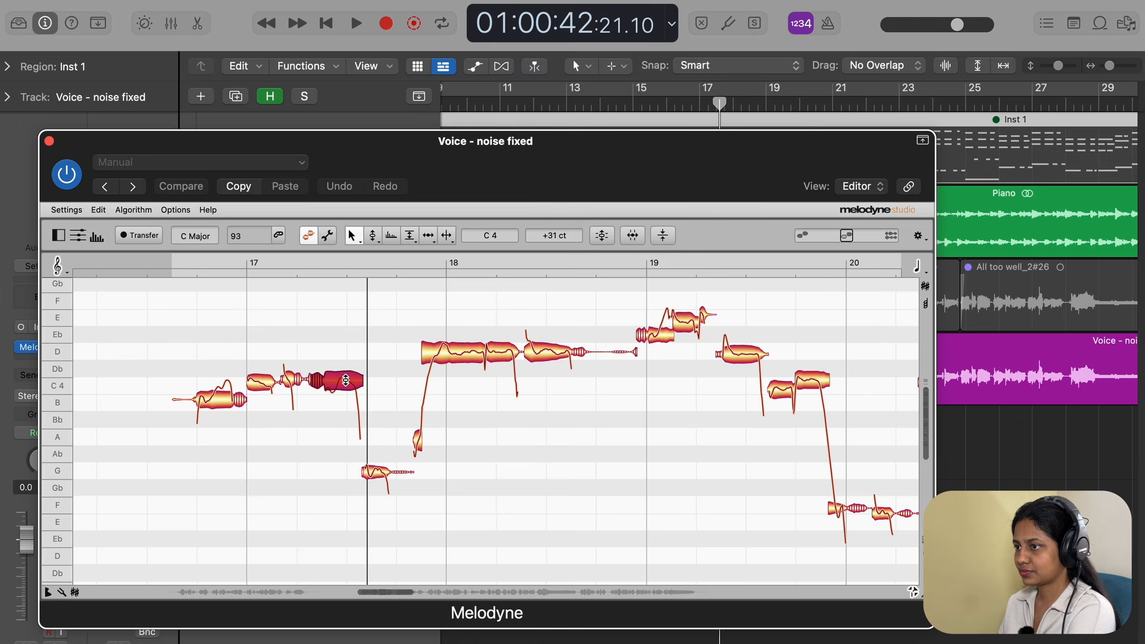
key("space")
left_click(700, 106)
left_click(695, 106)
Undo the last project change, redo it and reopen Melodyne on the Voice - noise fixed track.
key("super+z")
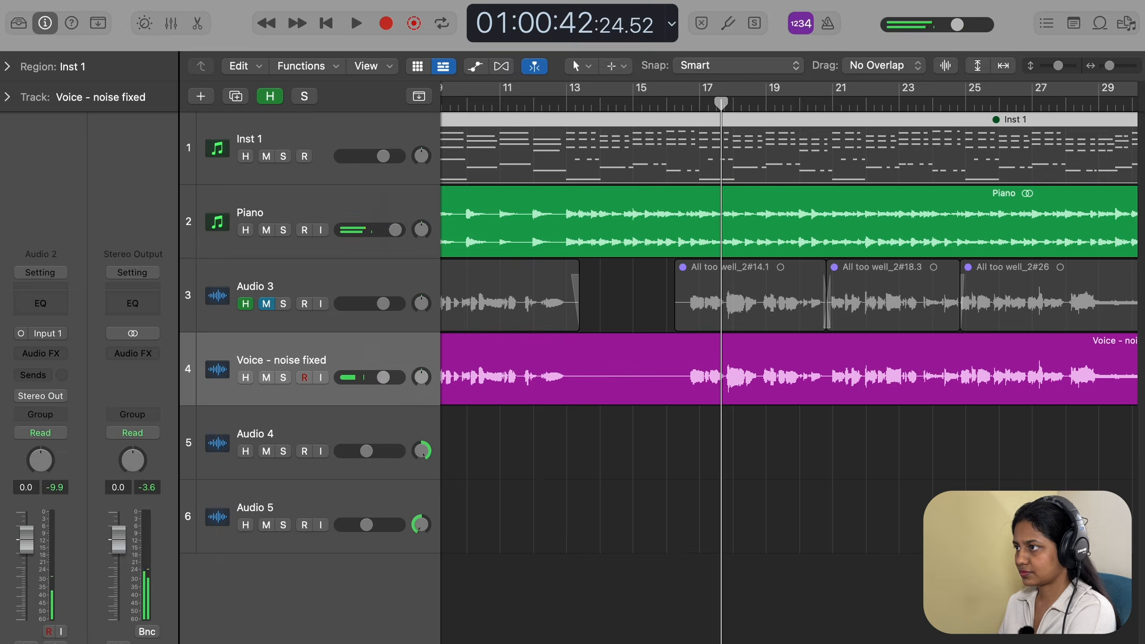
left_click(134, 2)
left_click(158, 12)
left_click(41, 348)
Set the longer C4 note in the middle of bar 17 to +26 ct and replay the phrase from about bar 15.
left_click(672, 106)
key("space")
left_click_drag(671, 216, 521, 185)
key("space")
left_click(409, 393)
left_click(645, 109)
key("space")
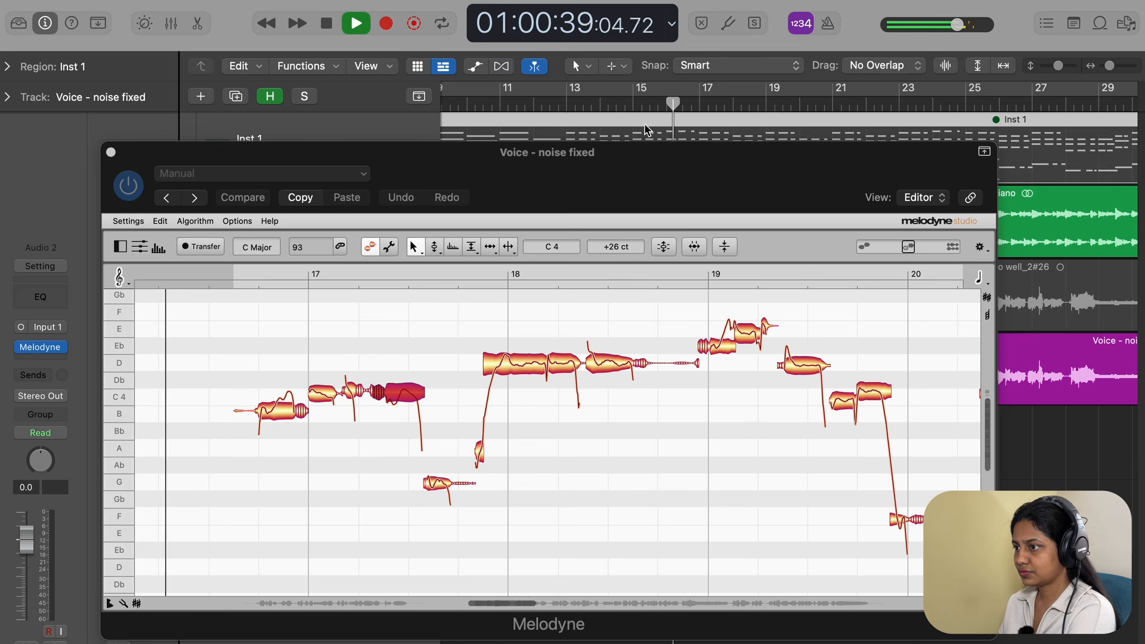
Reduce the pitch modulation of the D4 note in mid-bar 18 to 73% and play the vocal on past bar 24.
key("space")
right_click(385, 363)
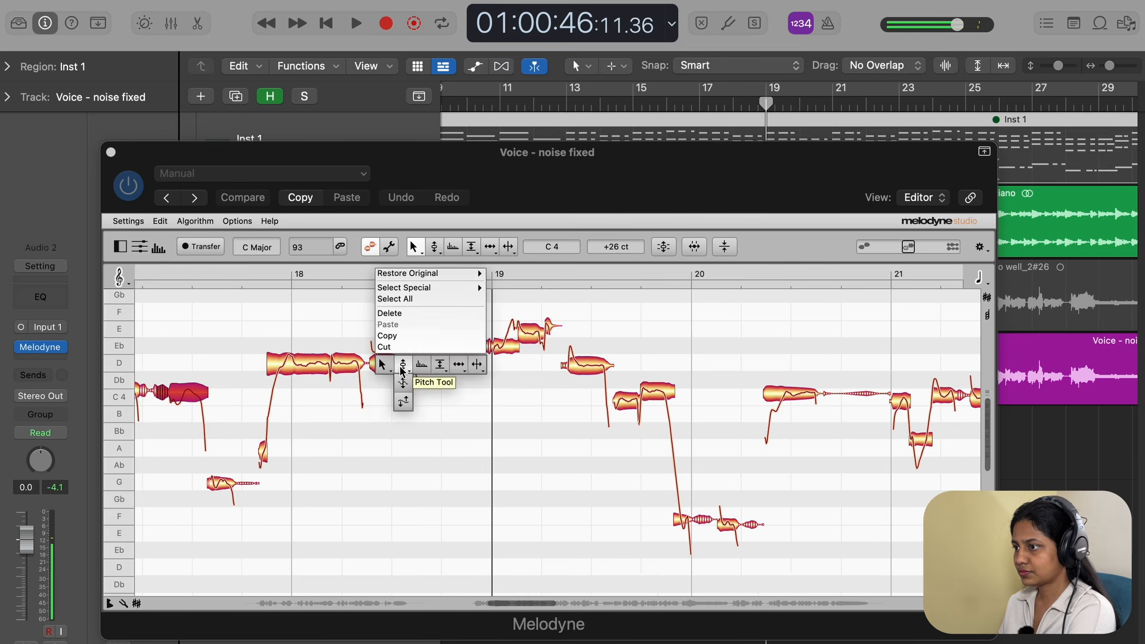
left_click(401, 384)
left_click_drag(393, 364, 394, 380)
left_click(677, 107)
key("space")
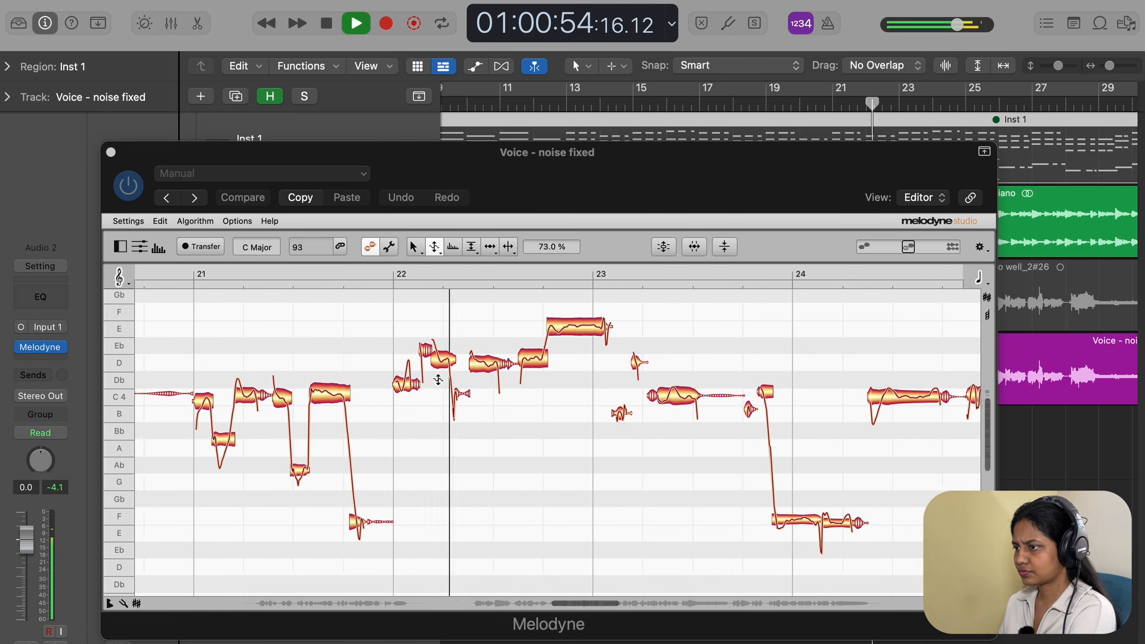
key("space")
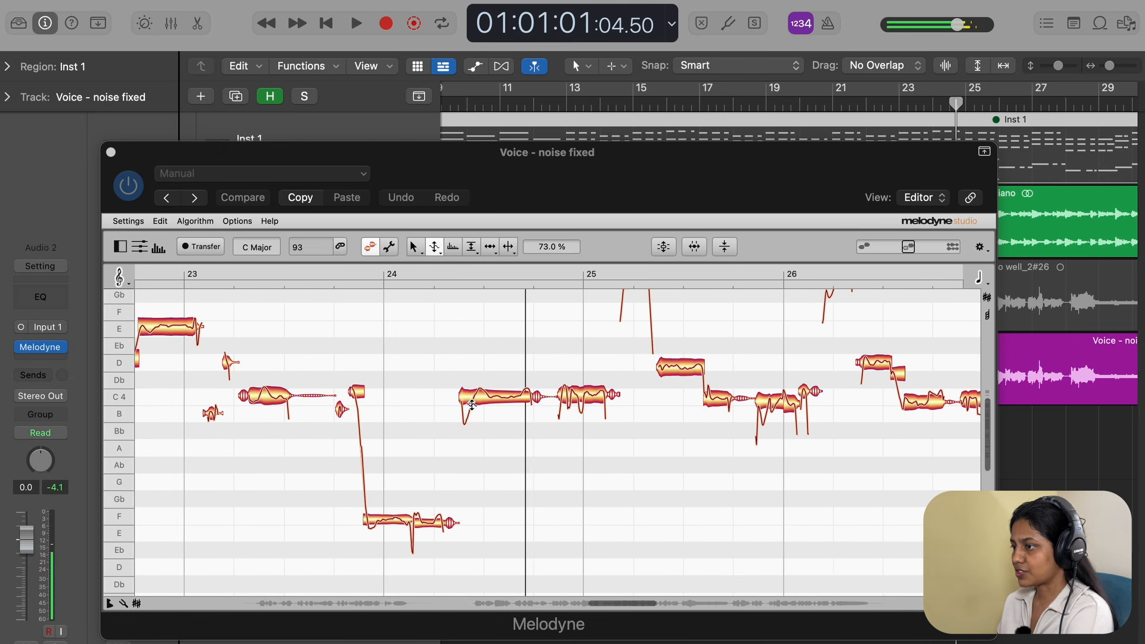
Split the C4 note in the middle of bar 24 near its start with the Note Separation Tool.
right_click(448, 378)
left_click(537, 398)
right_click(537, 398)
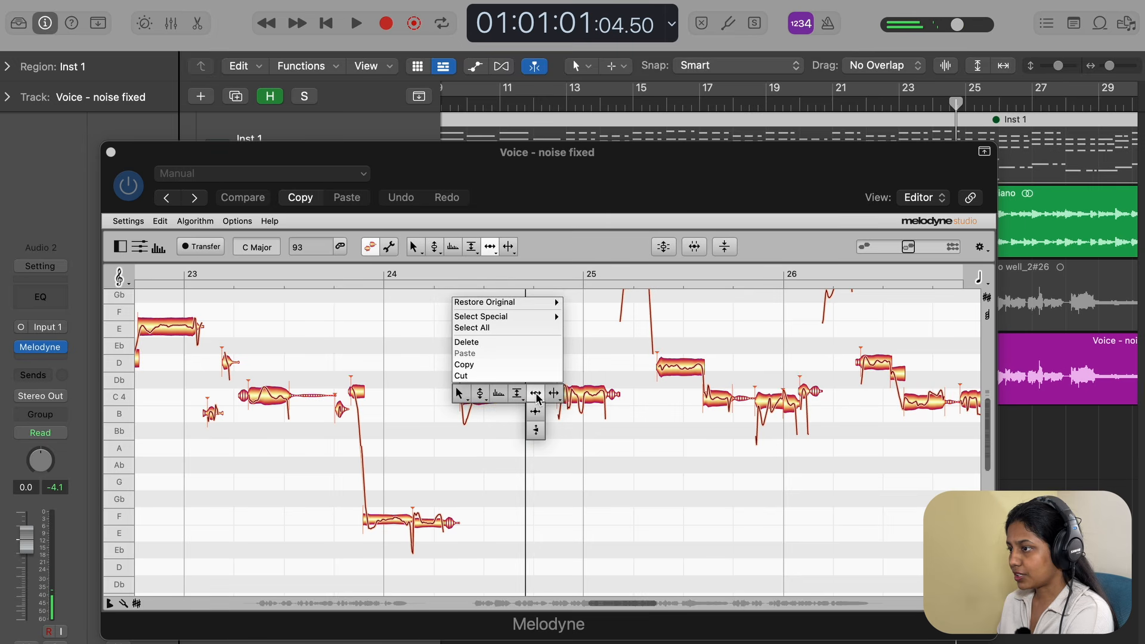
left_click(535, 393)
right_click(535, 396)
left_click(535, 393)
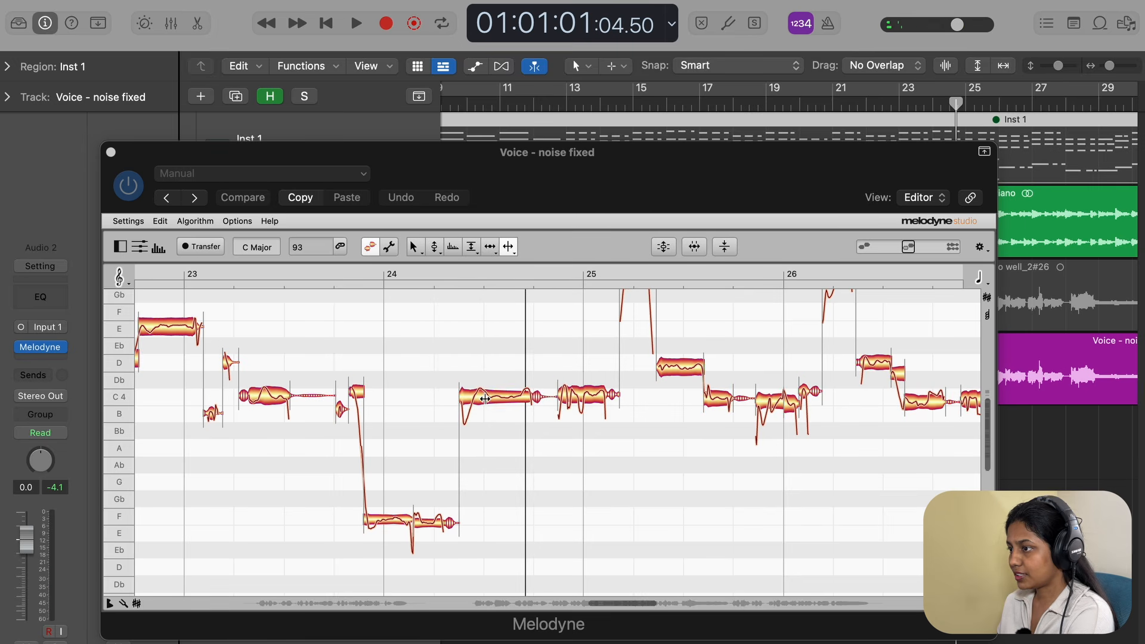
left_click(475, 399)
Reduce the pitch modulation of the split-off first part of the C4 note in bar 24 to 39%.
right_click(475, 399)
mouse_move(402, 399)
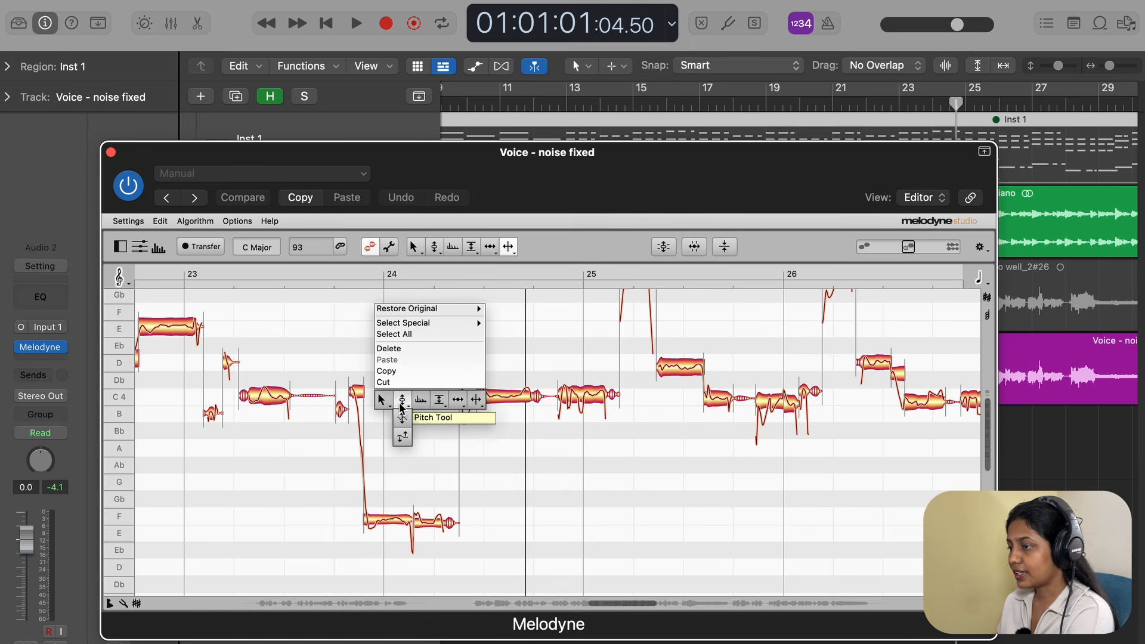
left_click(403, 421)
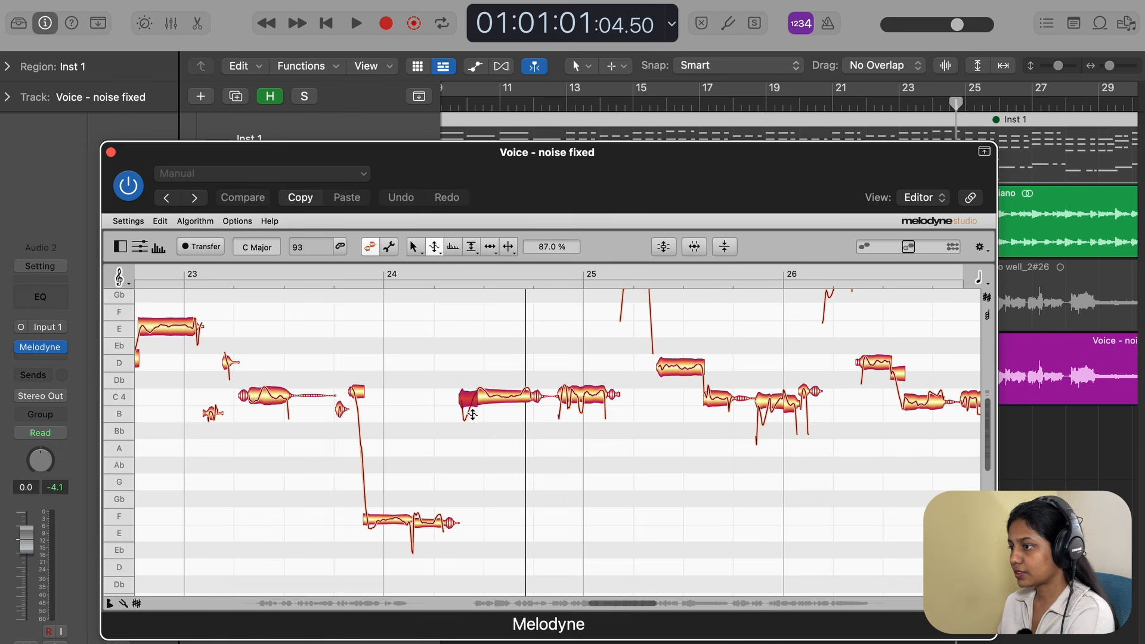
Replay the phrase from about bar 23 and again from about bar 24 to check the edited C4 note.
left_click(897, 101)
key("space")
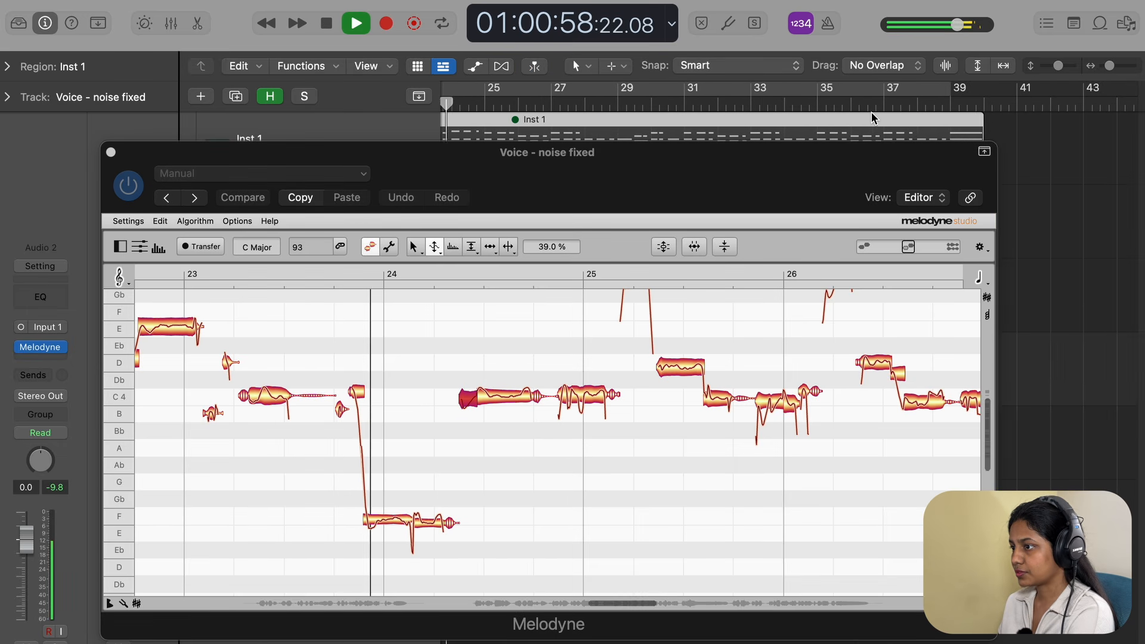
scroll(490, 435, "up", 1)
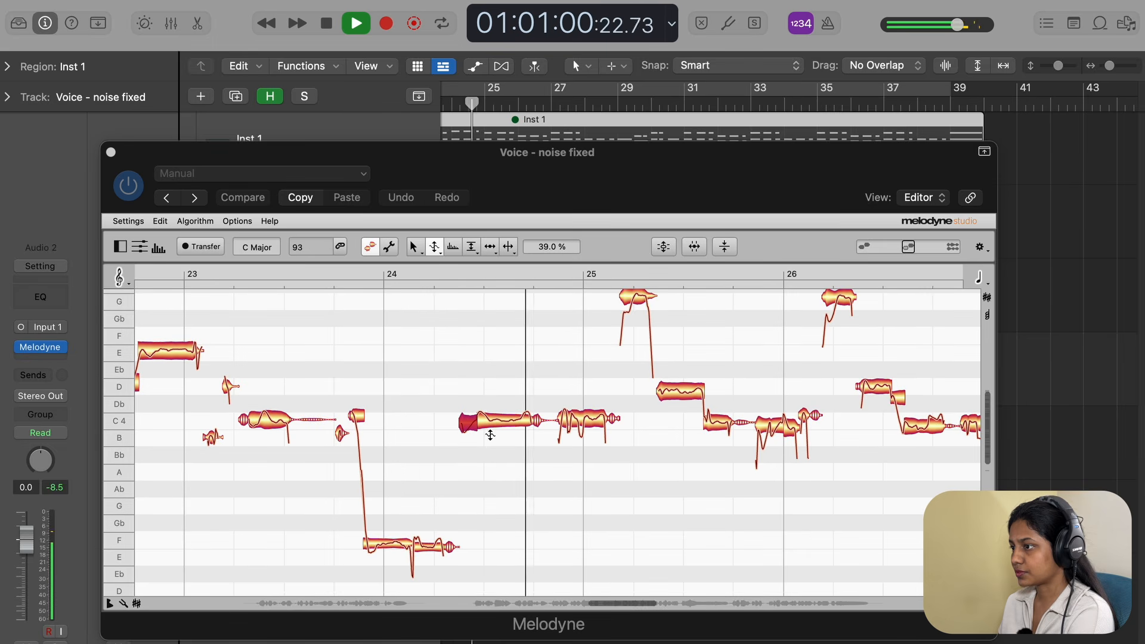
scroll(490, 435, "up", 1)
key("space")
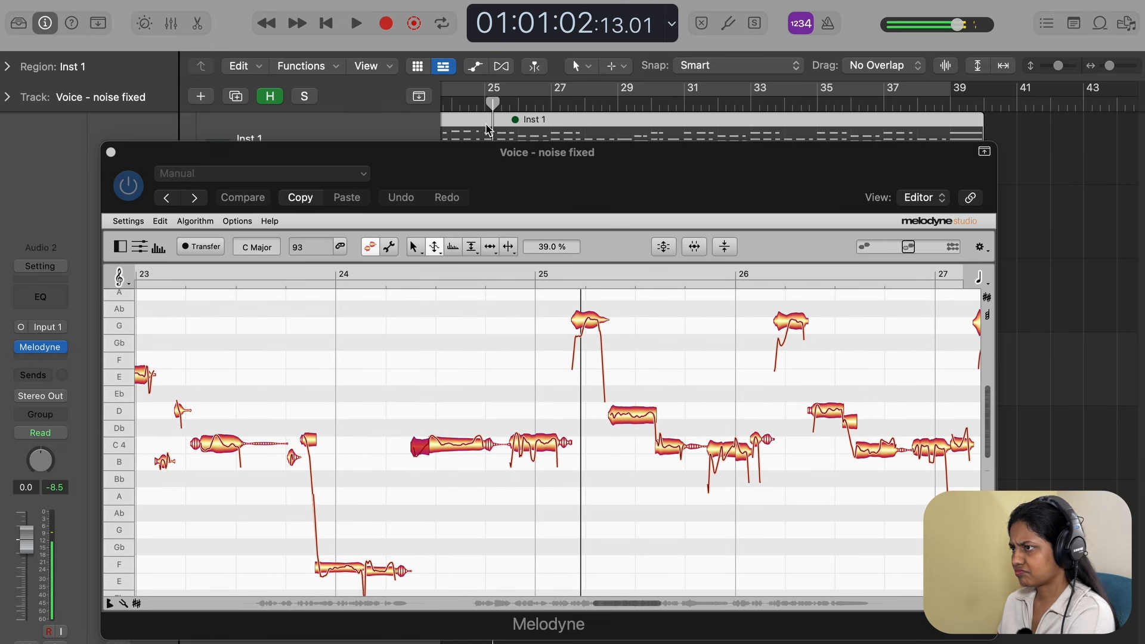
scroll(485, 117, "left", 1)
double_click(475, 107)
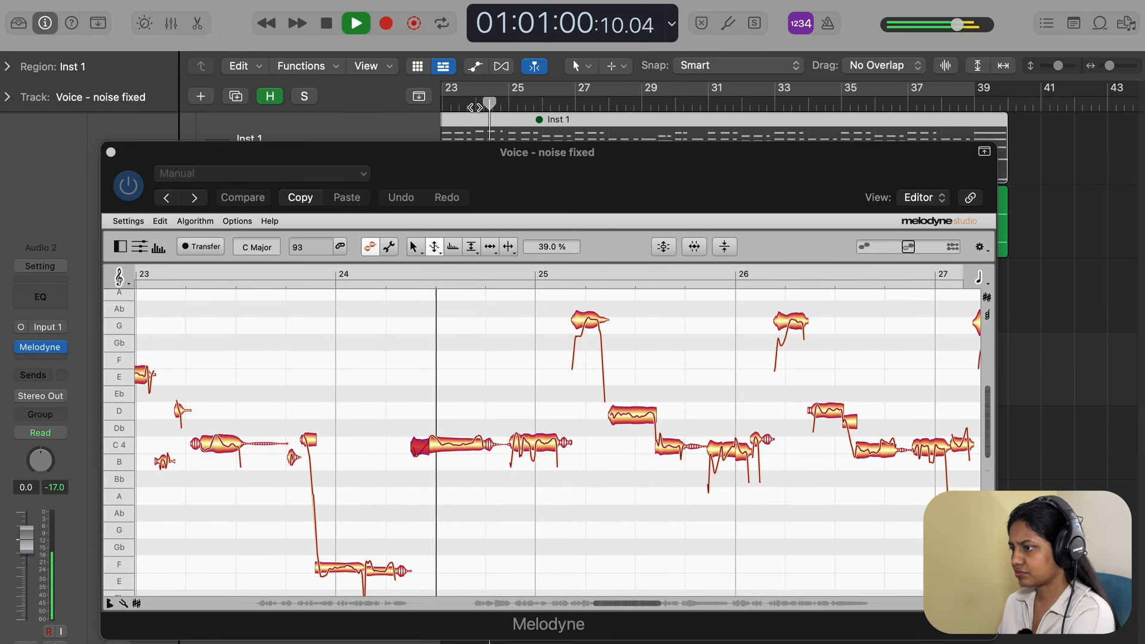
key("space")
scroll(476, 109, "left", 1)
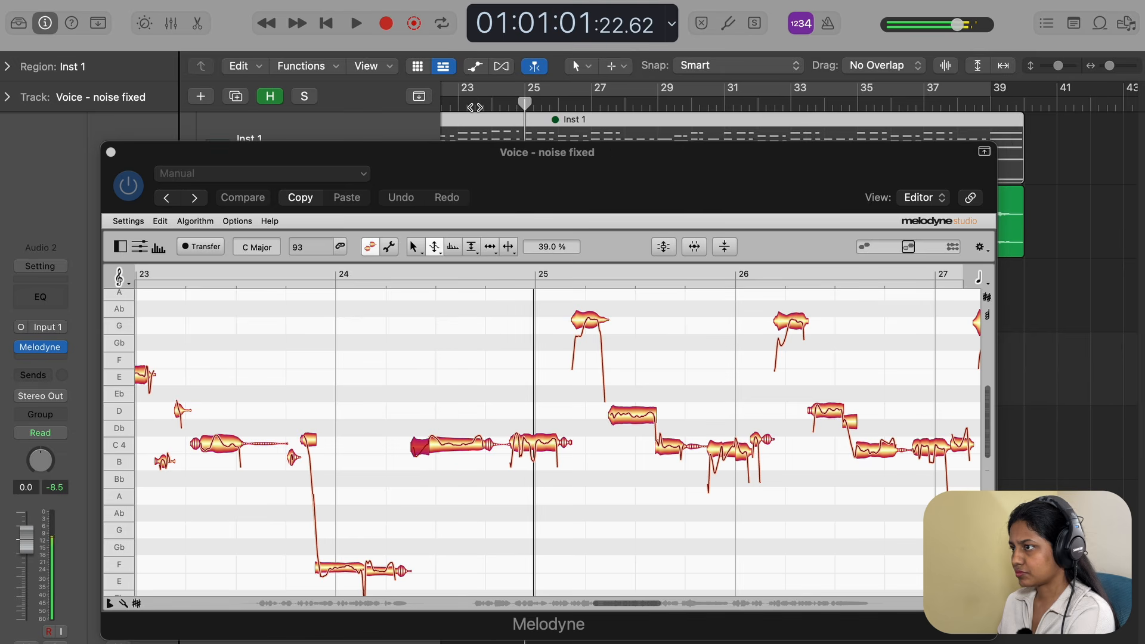
Play the final vocal phrase from about bar 35 through its long C4 note and close the Melodyne window.
left_click(858, 107)
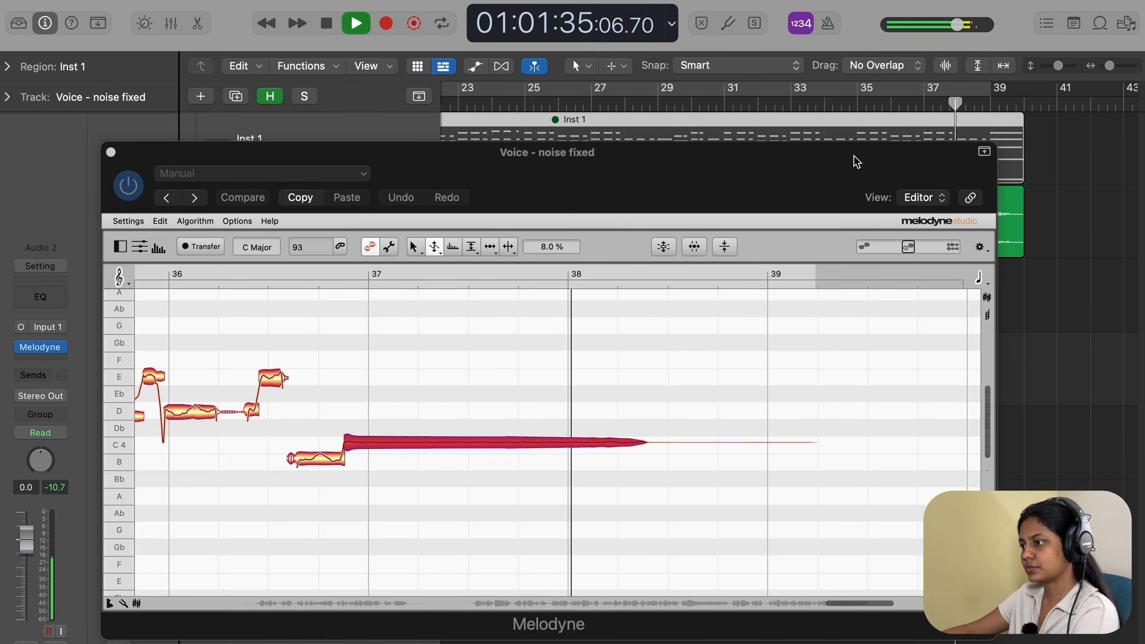
key("space")
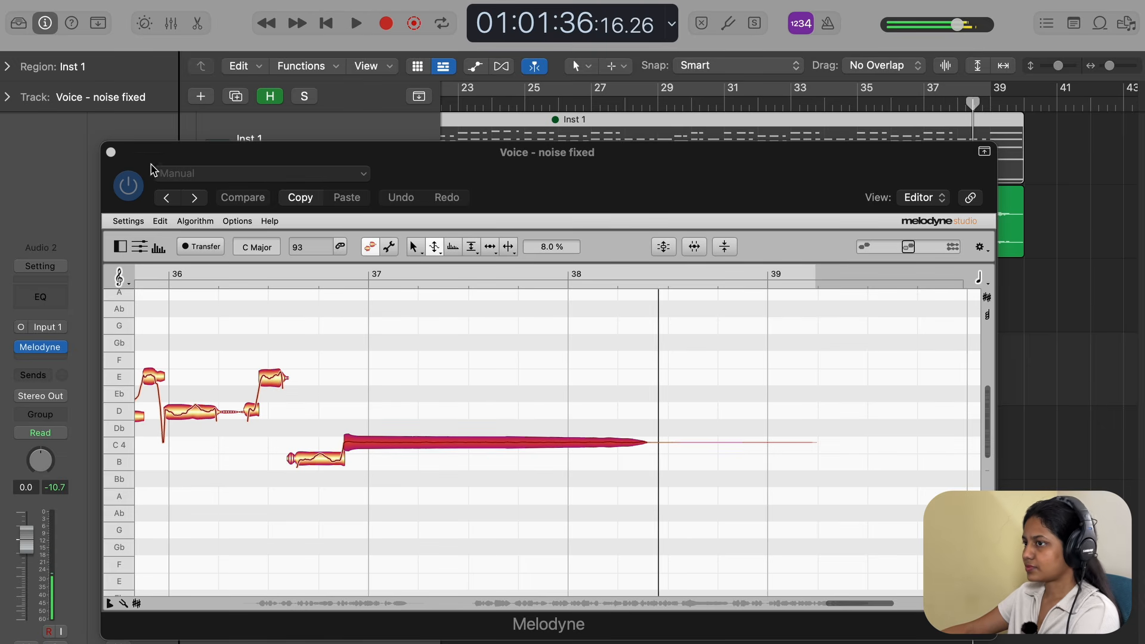
left_click(110, 152)
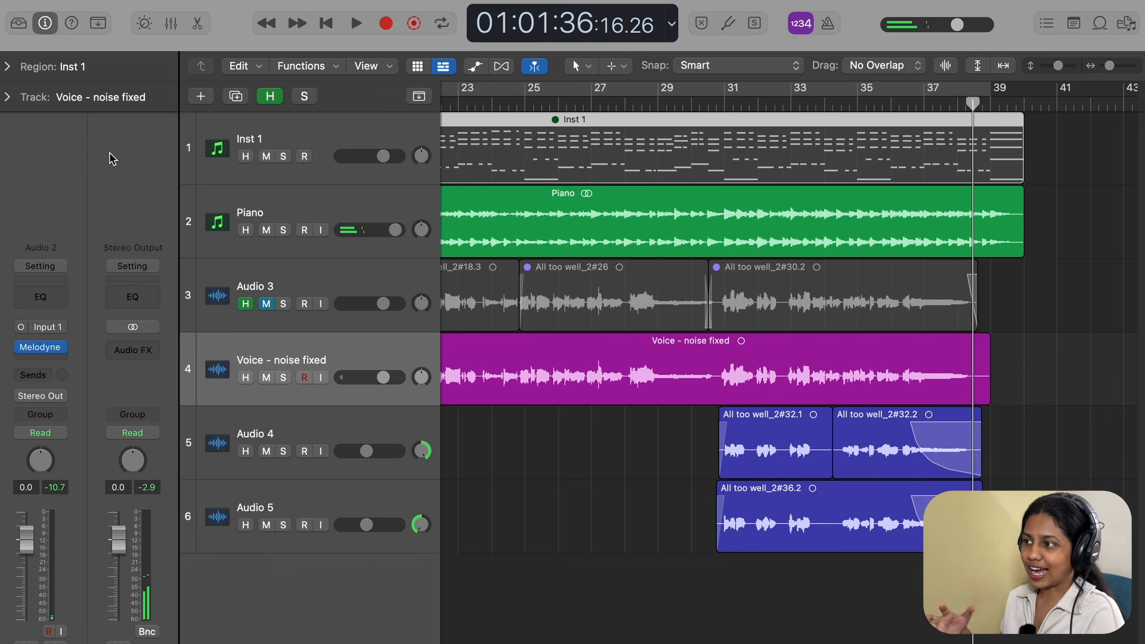
Delete the Voice - noise fixed audio from about bar 21 to bar 24 and play from about bar 20 across the gap.
key("super+Left")
key("super+Left")
key("super+Left")
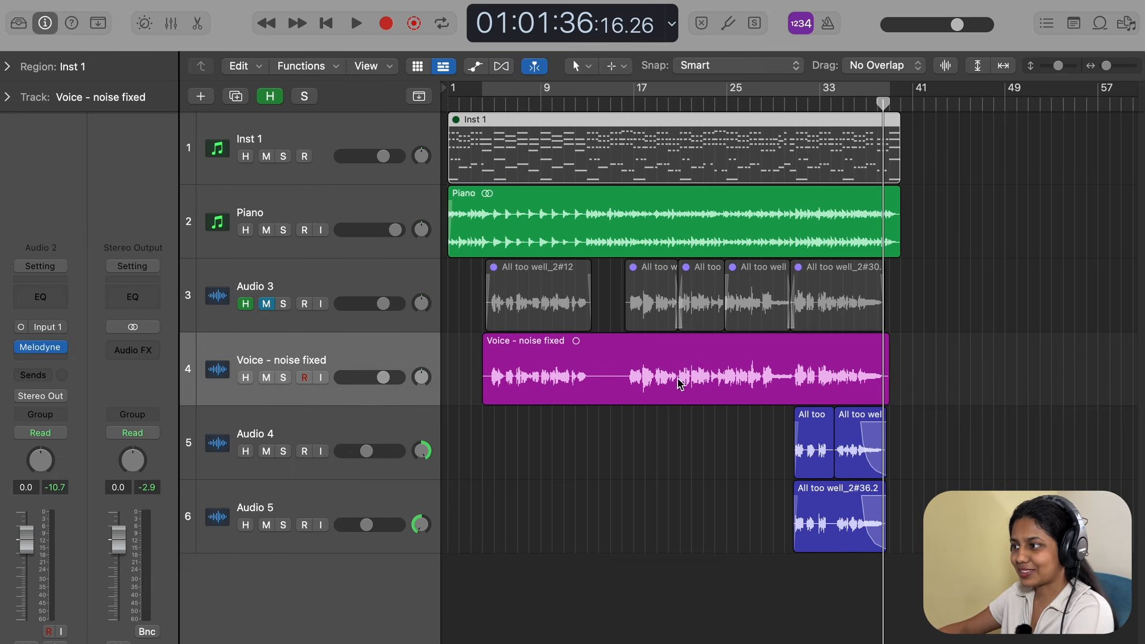
left_click_drag(678, 382, 716, 382)
key("Delete")
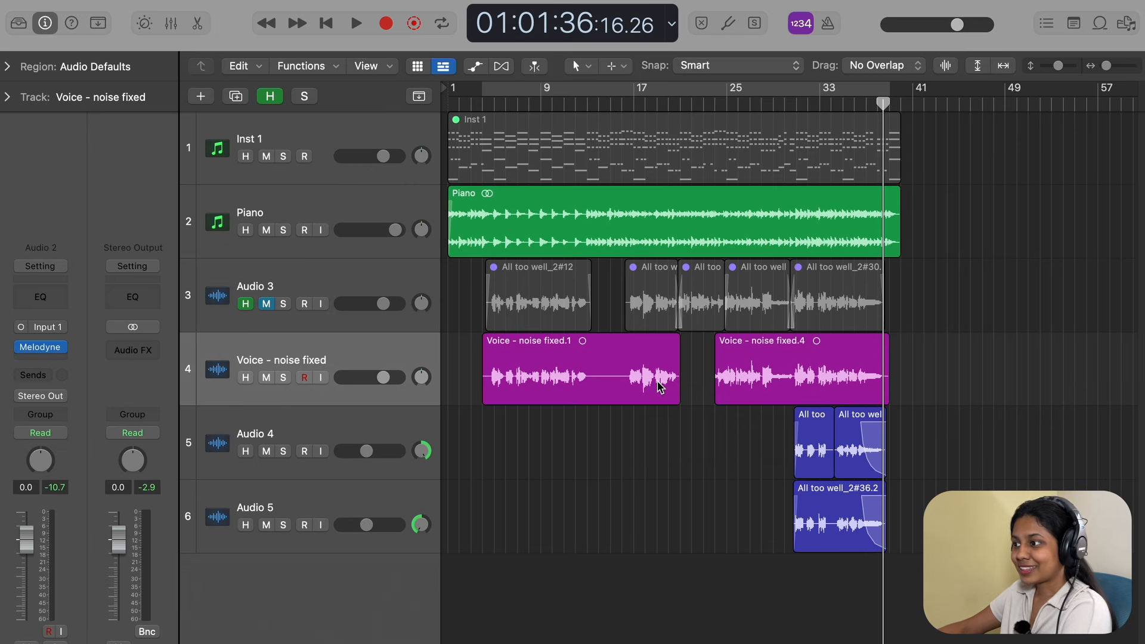
left_click(667, 376)
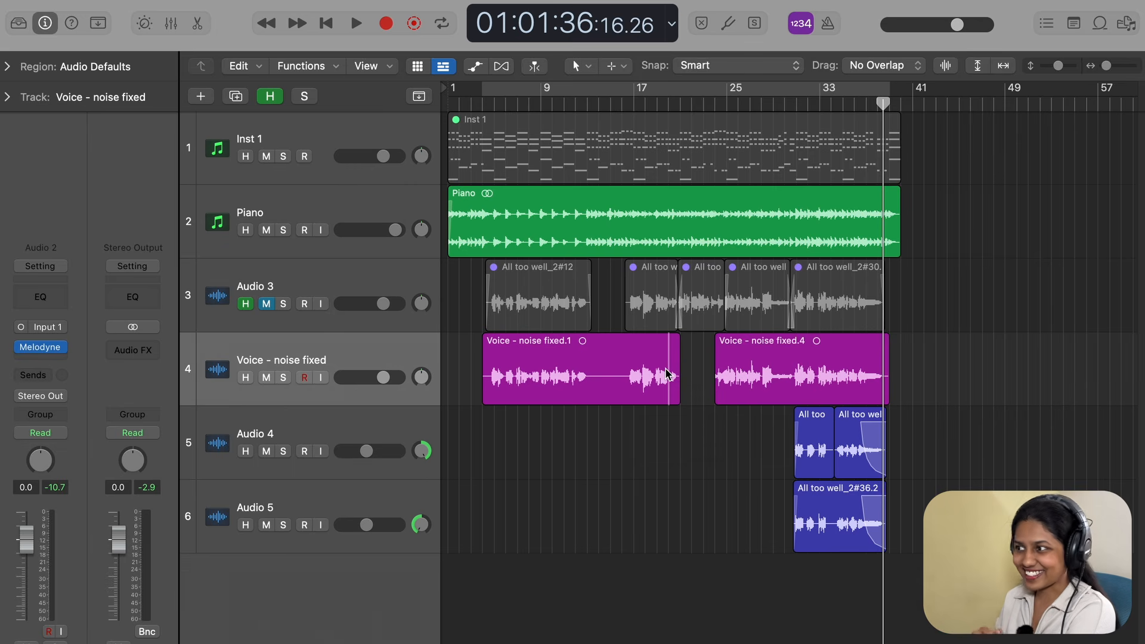
key("space")
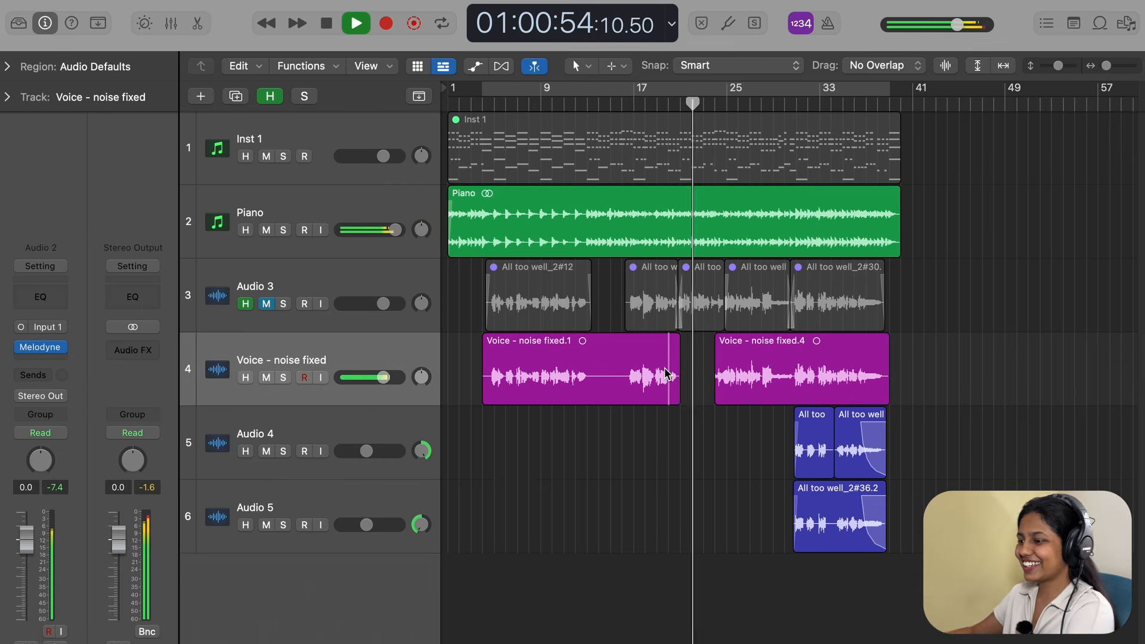
Stop playback and undo the deletion and cuts in the Voice - noise fixed region.
key("space")
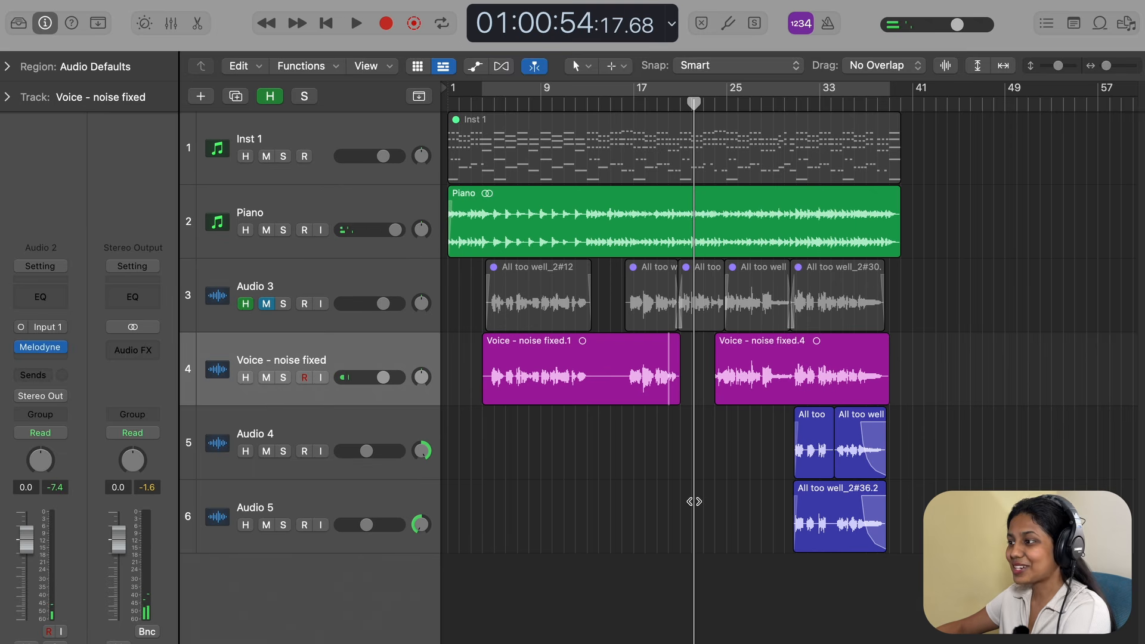
key("super+z")
key("super+z")
key("super+z")
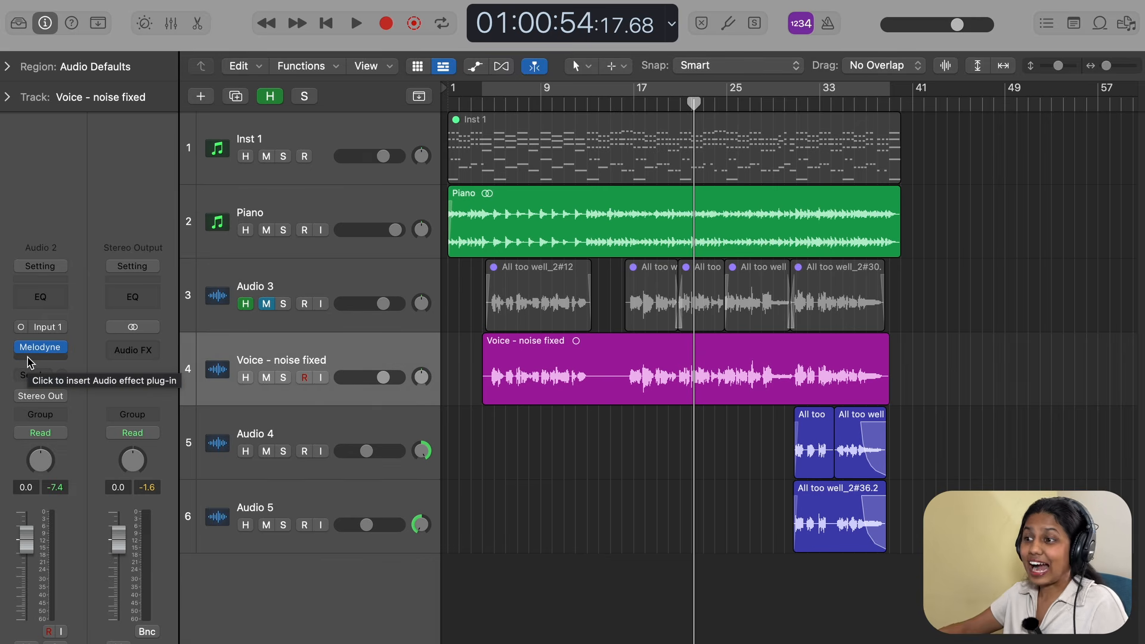
Bounce the soloed Voice - noise fixed region in place to a new track named "Voice - melodyne + noise fixed", and clear the solo.
left_click(283, 378)
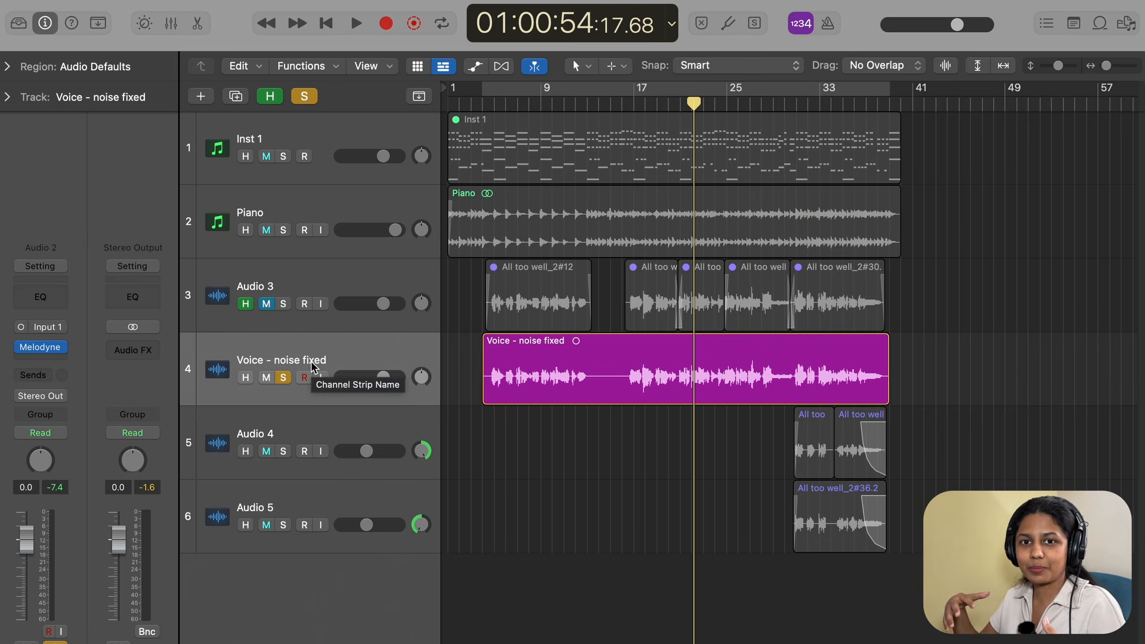
left_click(351, 350)
key("ctrl+b")
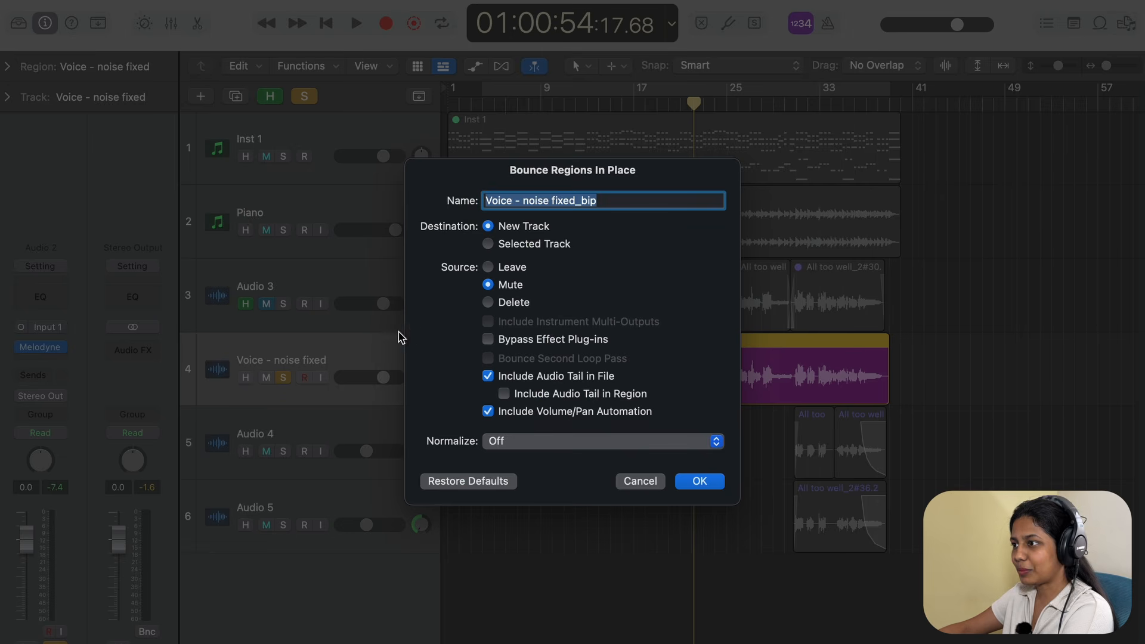
type("Voi")
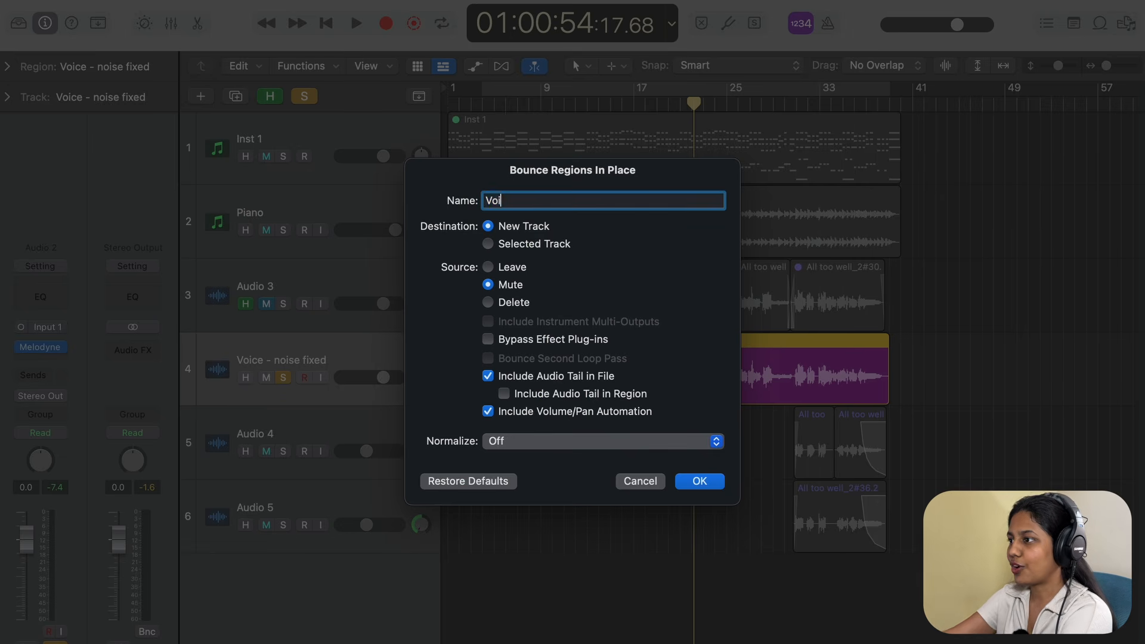
type("ce - melo")
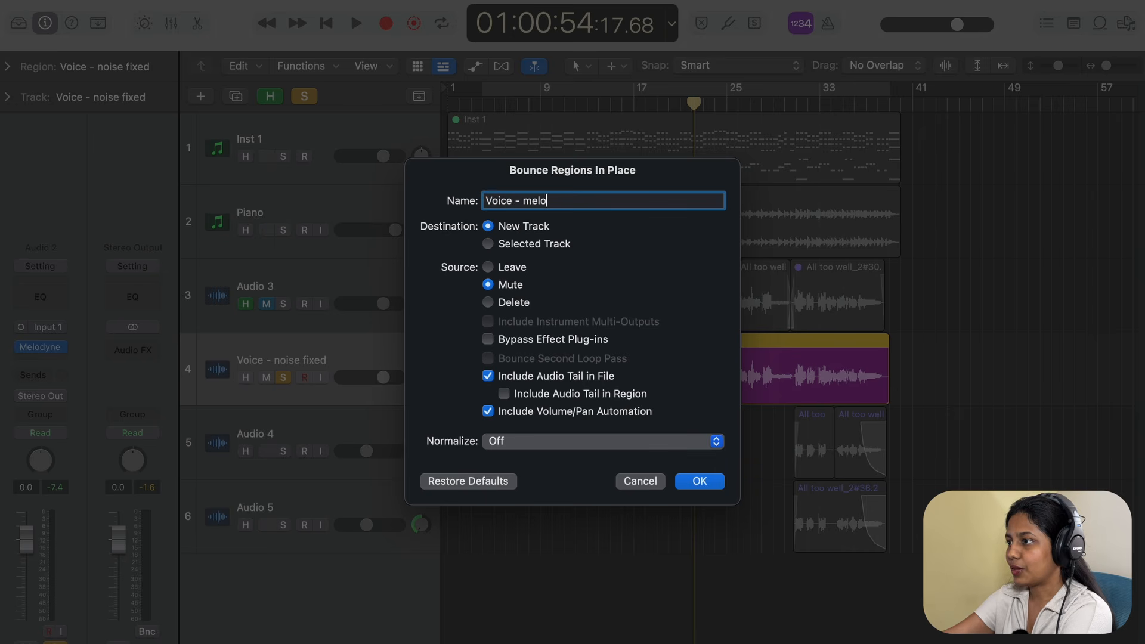
type("dyne +")
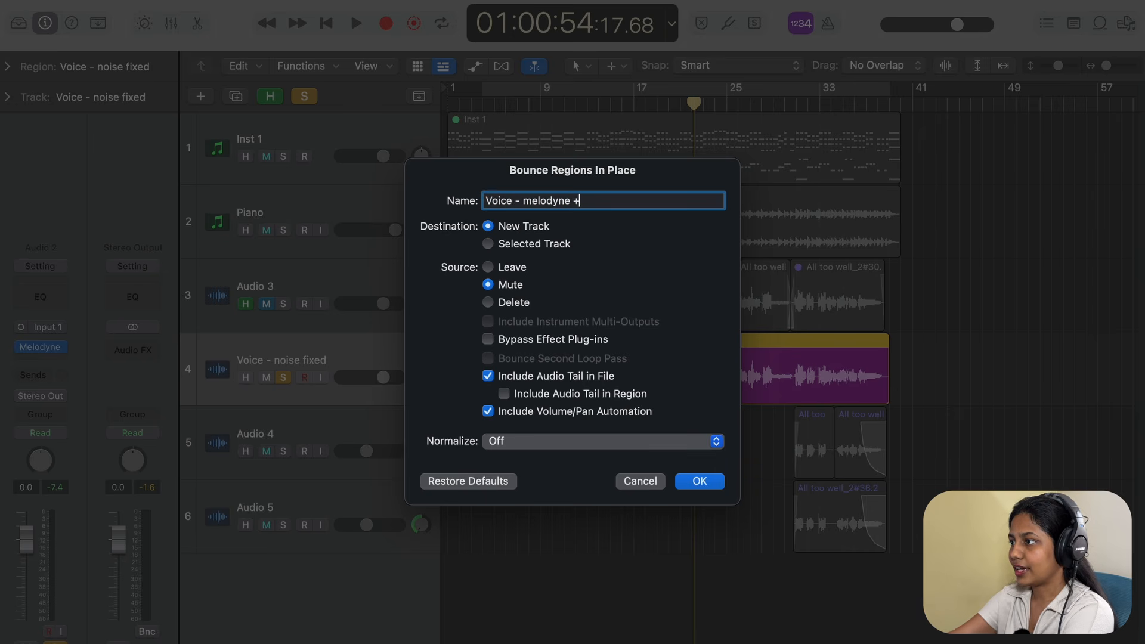
type(" noise fixed")
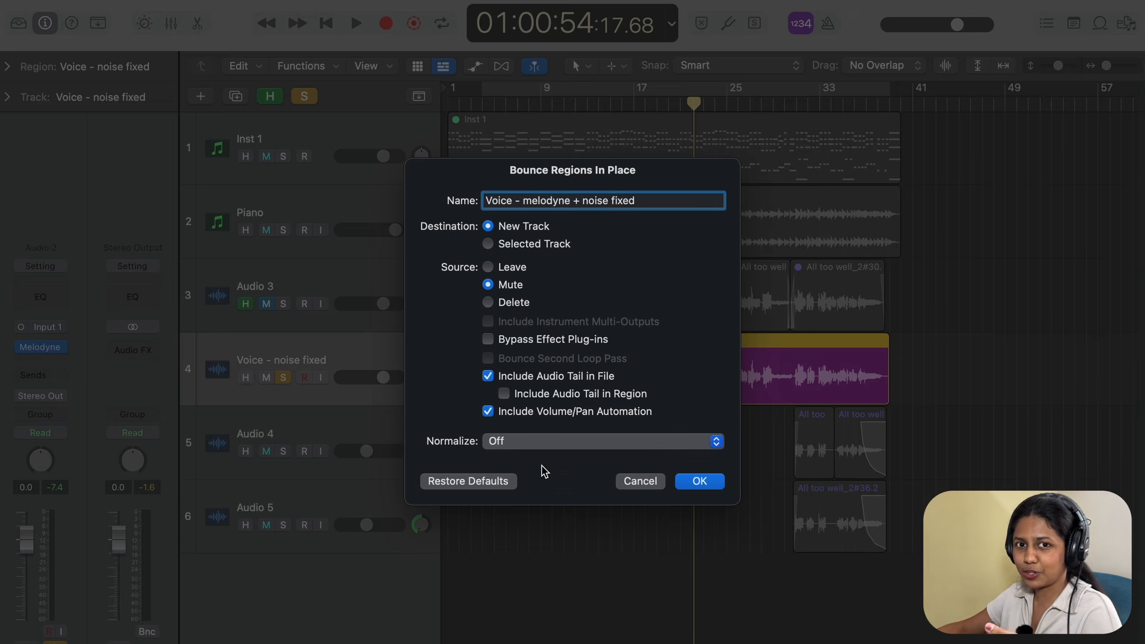
left_click(703, 485)
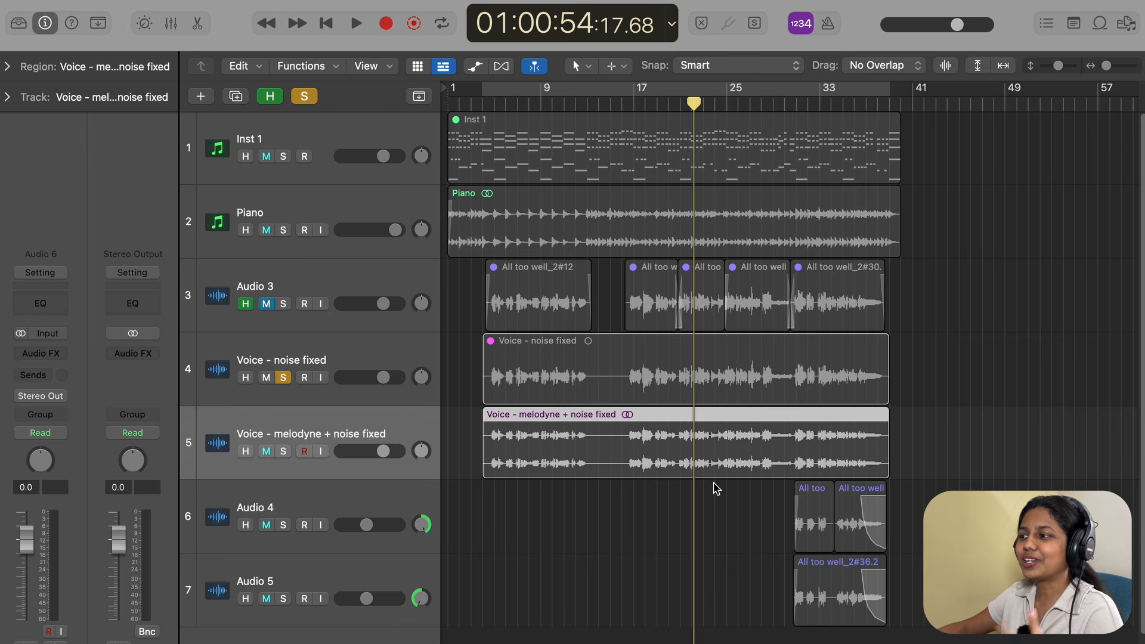
left_click(314, 101)
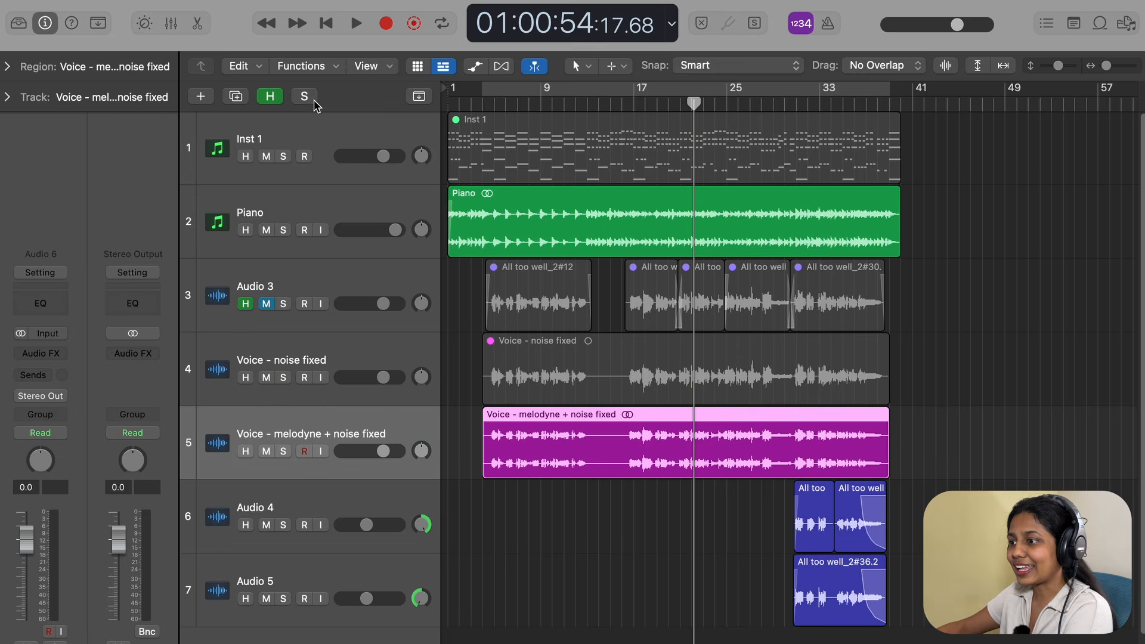
Loop playback over the length of the bounced vocal and lower its track volume to -2.4 dB.
key("super+Up")
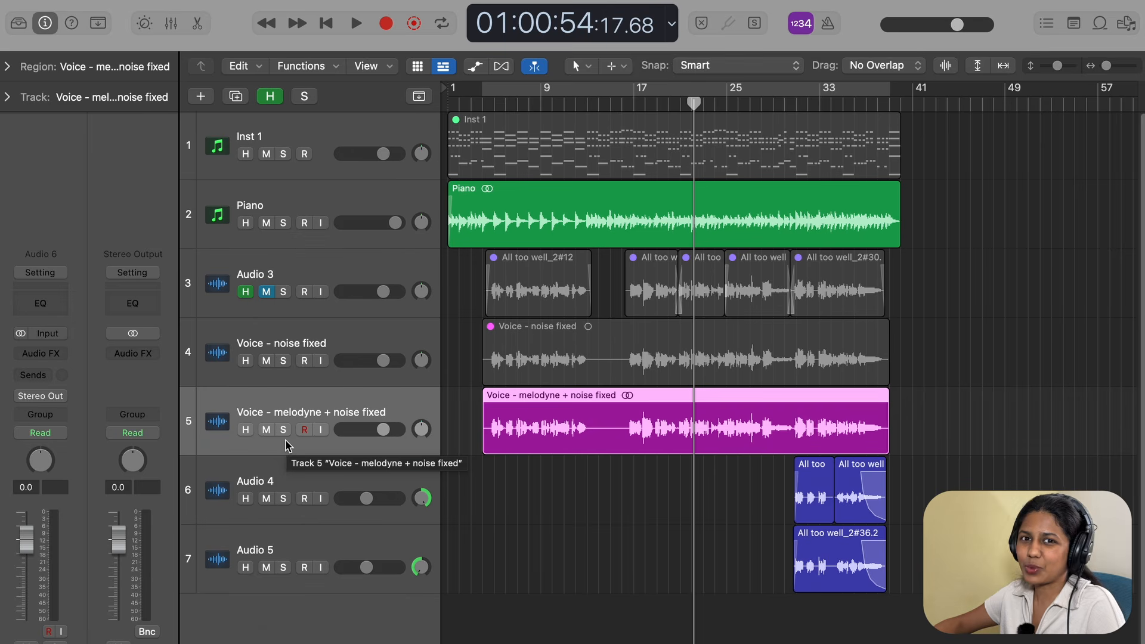
left_click(547, 95)
key("space")
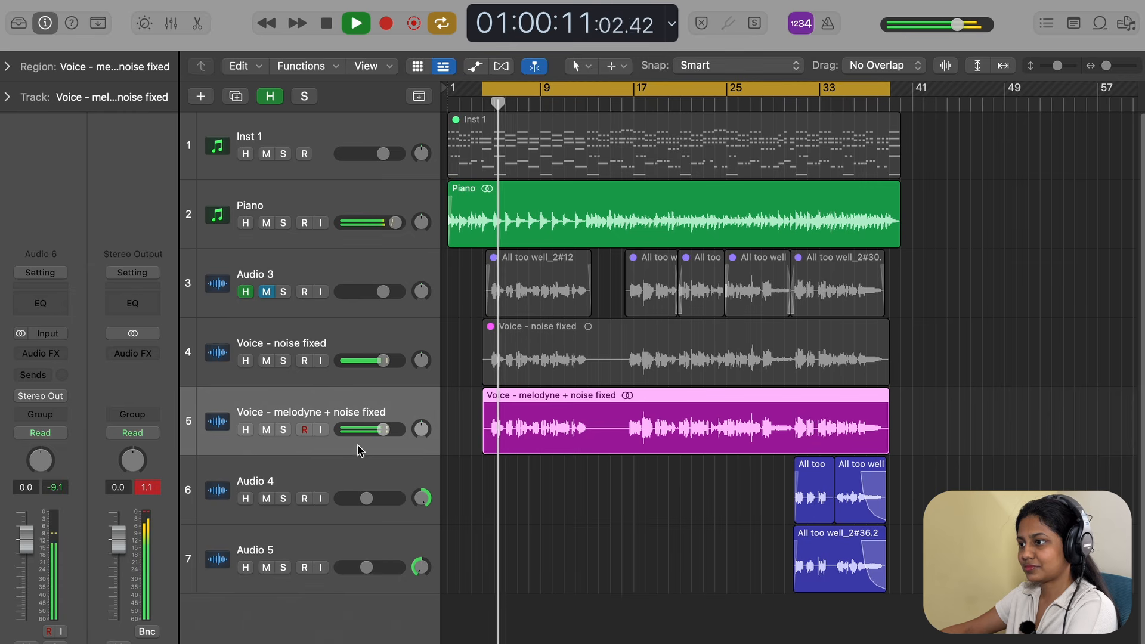
left_click_drag(384, 429, 377, 429)
Stop playback and hide the original Voice - noise fixed track from the track list.
left_click(298, 350)
key("space")
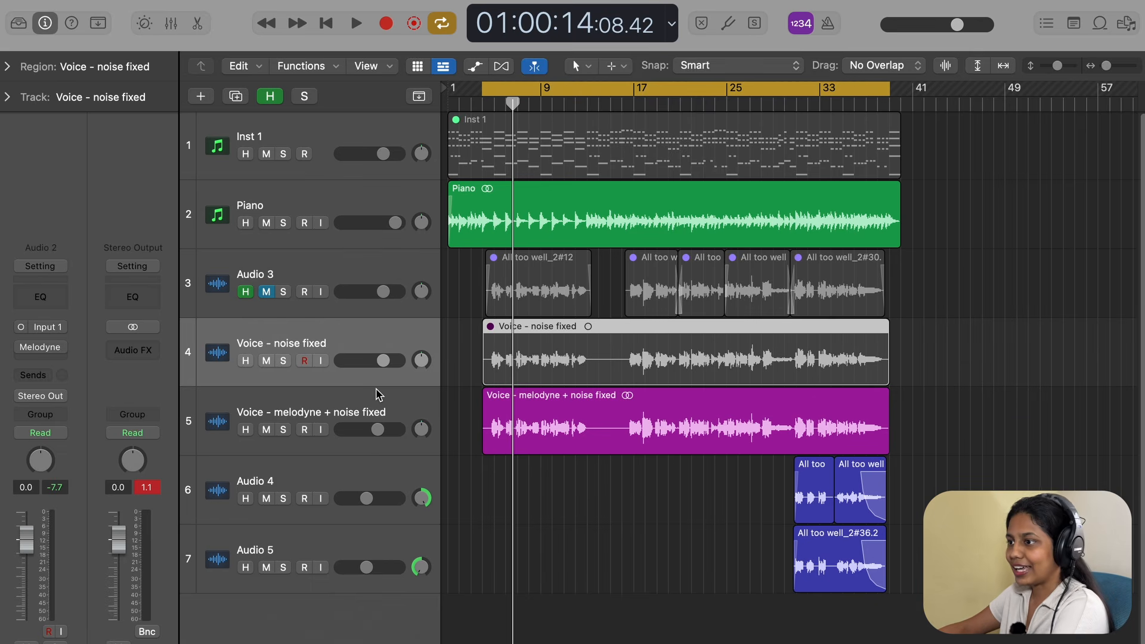
key("h")
key("h")
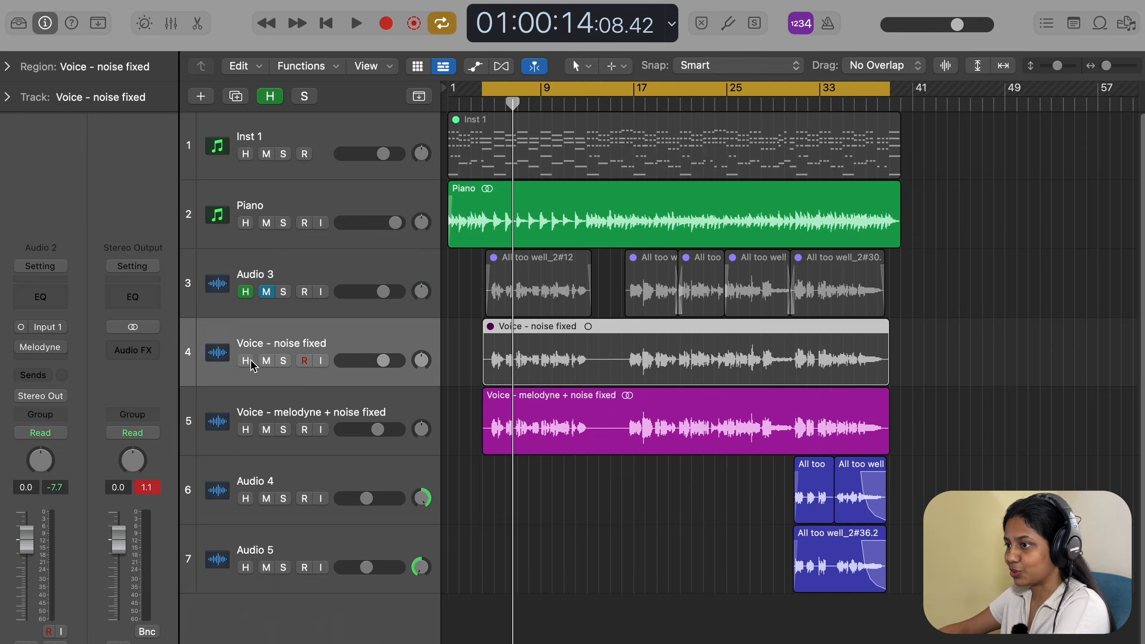
key("h")
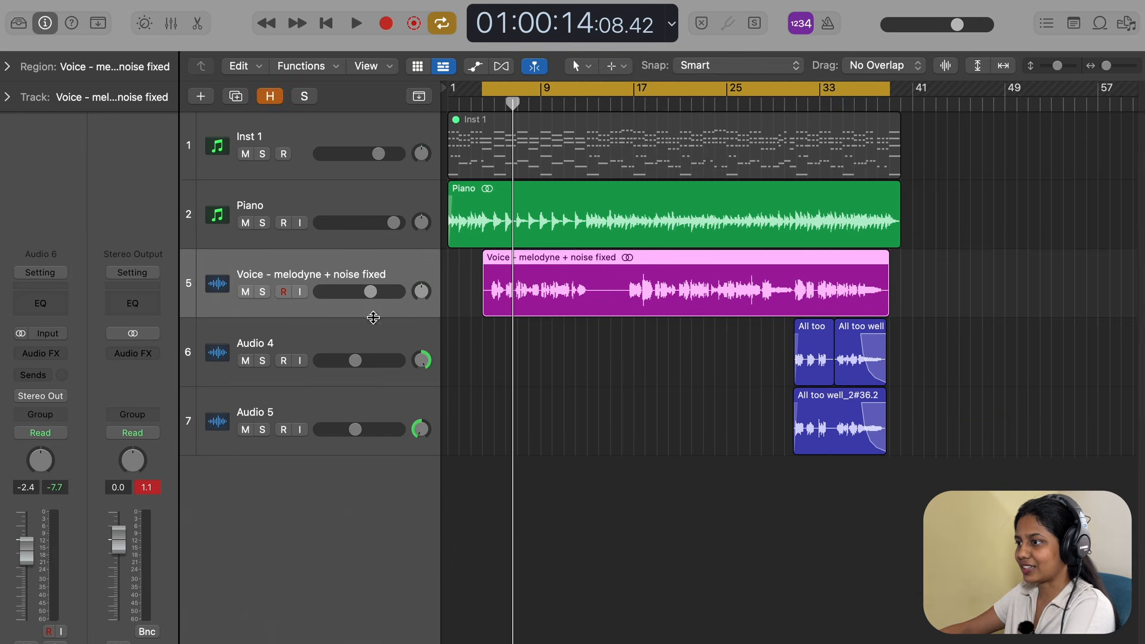
Reset the bounced vocal track's volume to 0 dB during playback and move the loop range to about bars 16 to 39.
key("space")
left_click(374, 291, "alt")
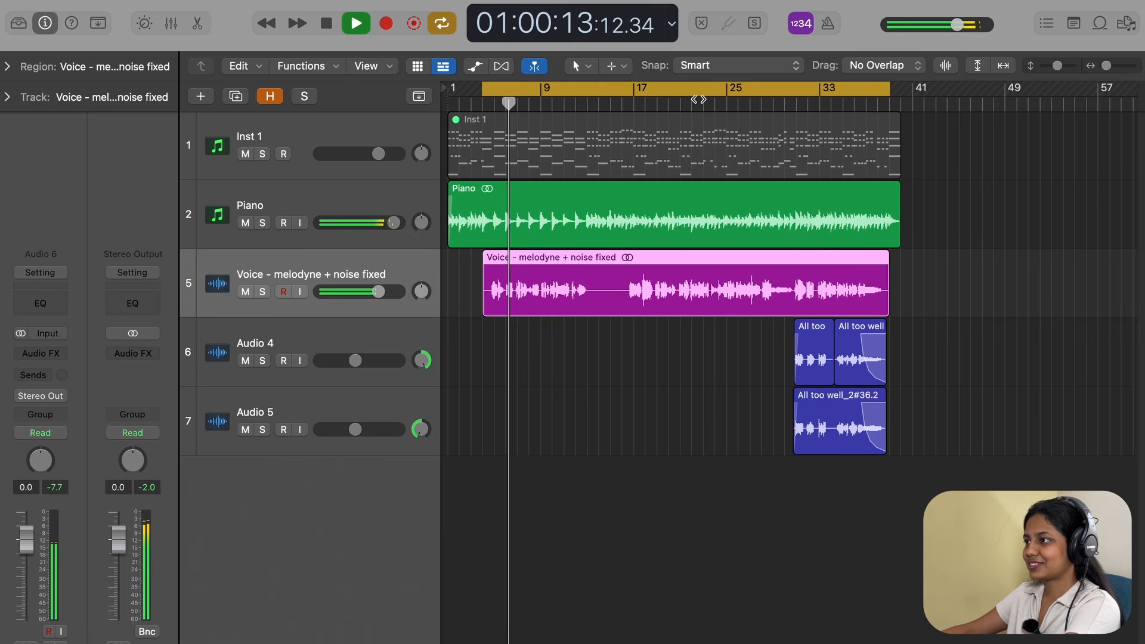
key("space")
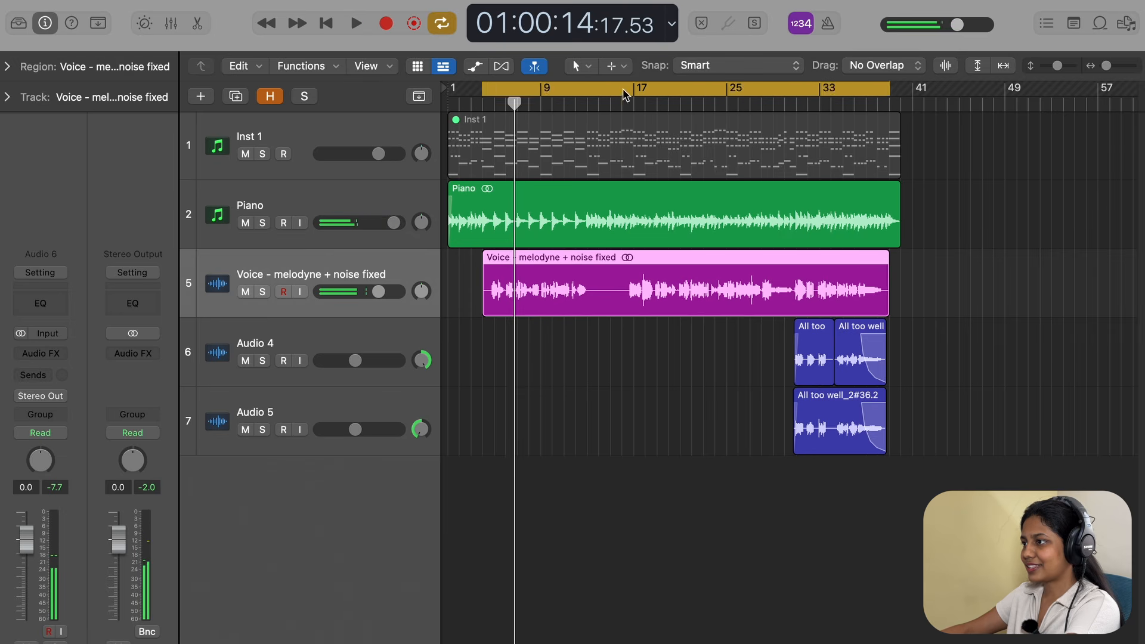
mouse_move(623, 94)
left_mouse_down()
mouse_move(652, 119)
mouse_move(898, 130)
mouse_move(631, 89)
left_mouse_up()
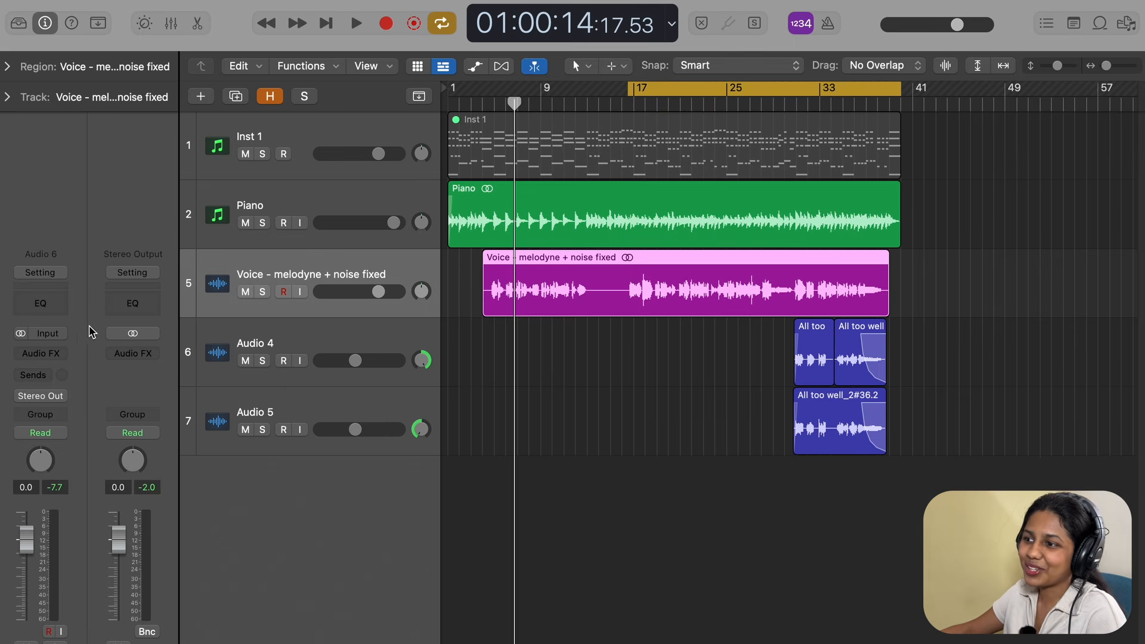
Insert a stereo Pro-Q 3 equalizer on the Voice - melodyne + noise fixed track.
left_click(60, 354)
mouse_move(102, 453)
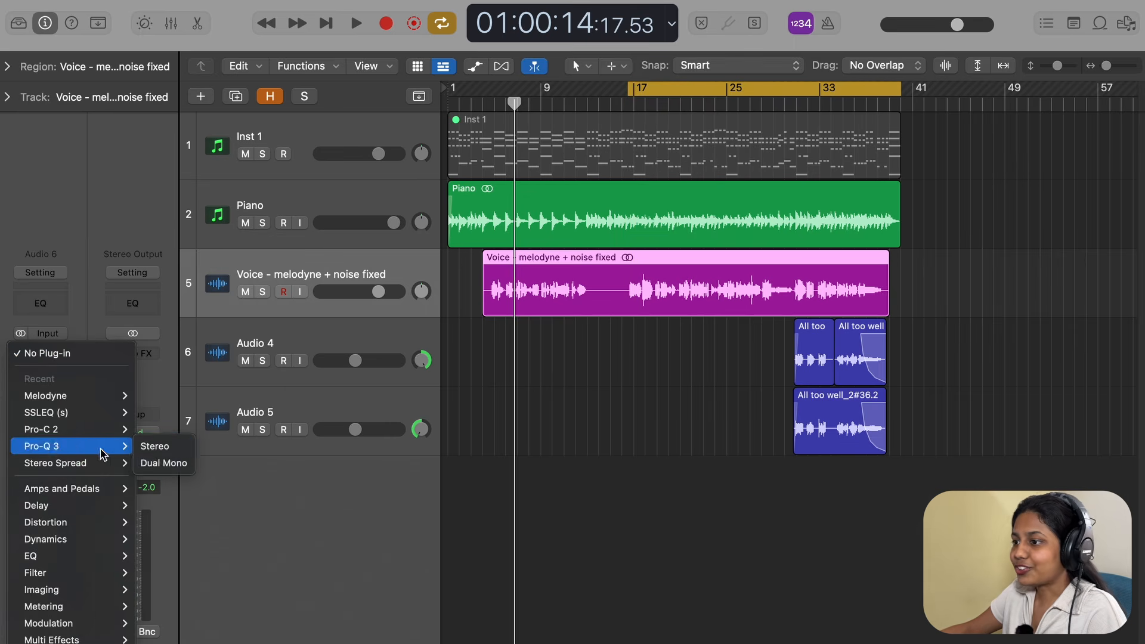
left_click(155, 446)
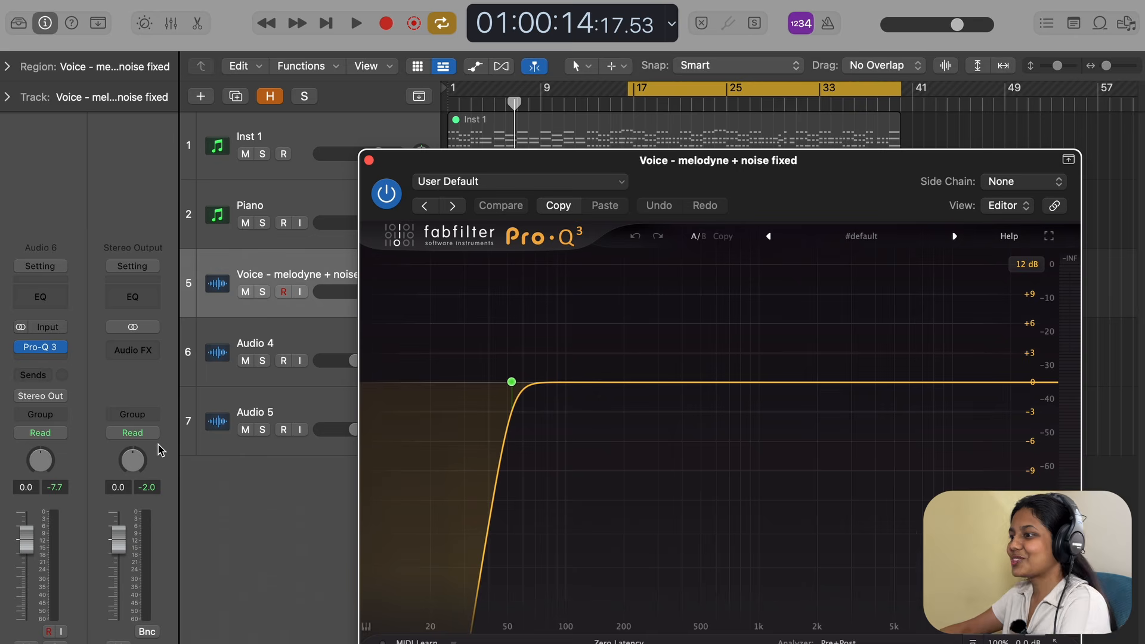
Play the loop and raise the low cut to about 77 Hz while listening to the band in isolation.
key("space")
mouse_move(511, 382)
left_mouse_down()
mouse_move(494, 387)
mouse_move(518, 383)
left_mouse_up()
left_click(541, 337)
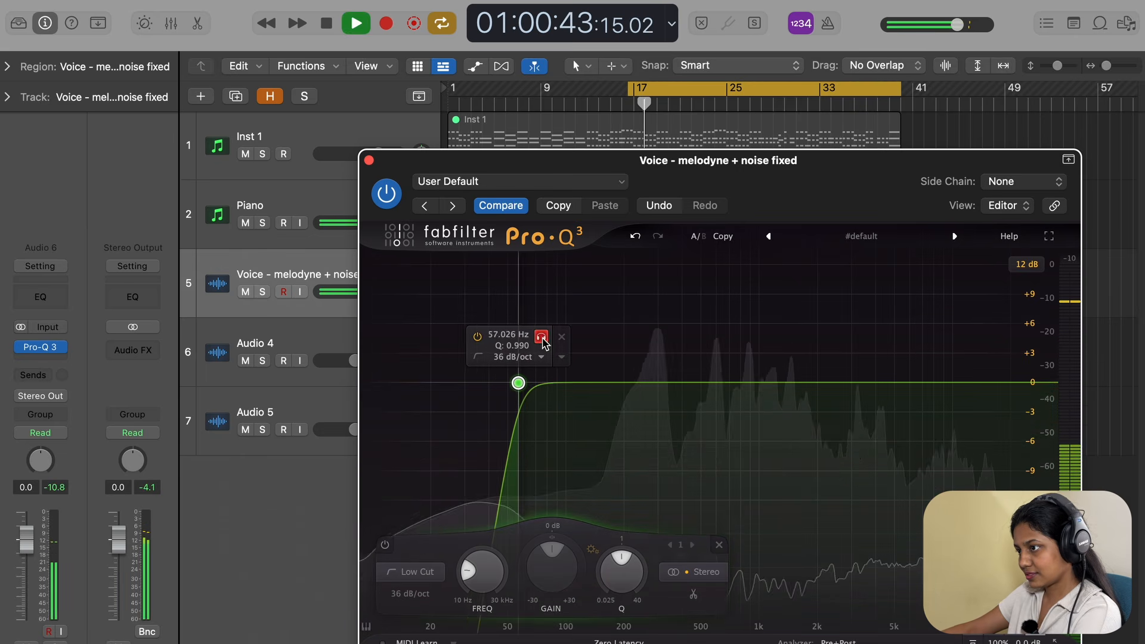
left_click_drag(543, 343, 568, 350)
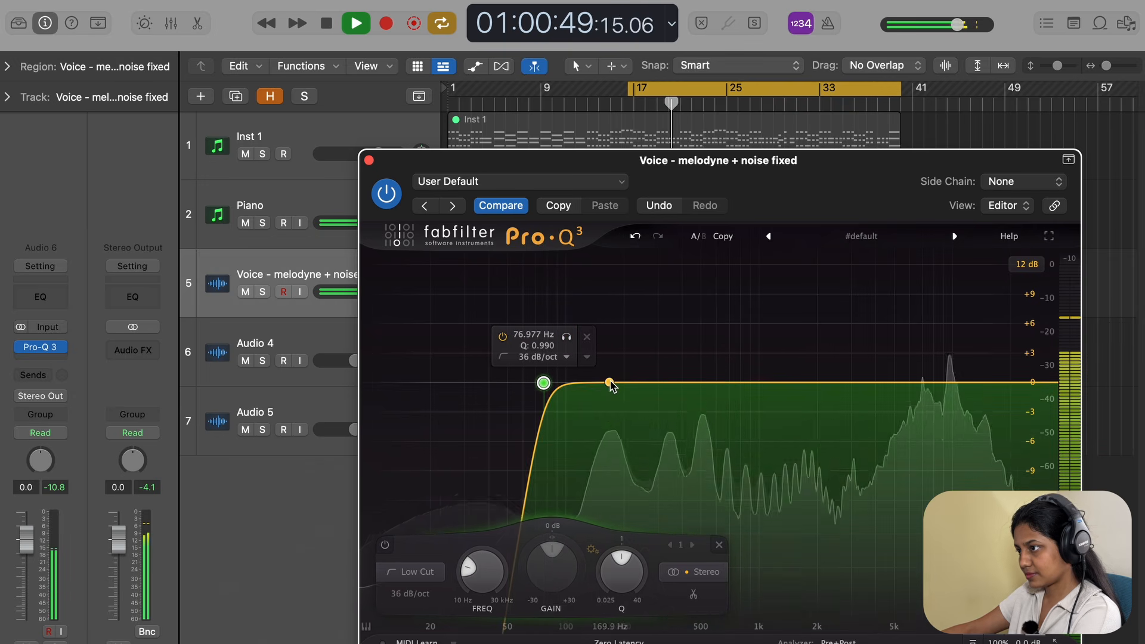
Add a dynamic bell band at about 231 Hz that reduces the low mids, with its gain at +0.25 dB.
left_click_drag(609, 385, 633, 400)
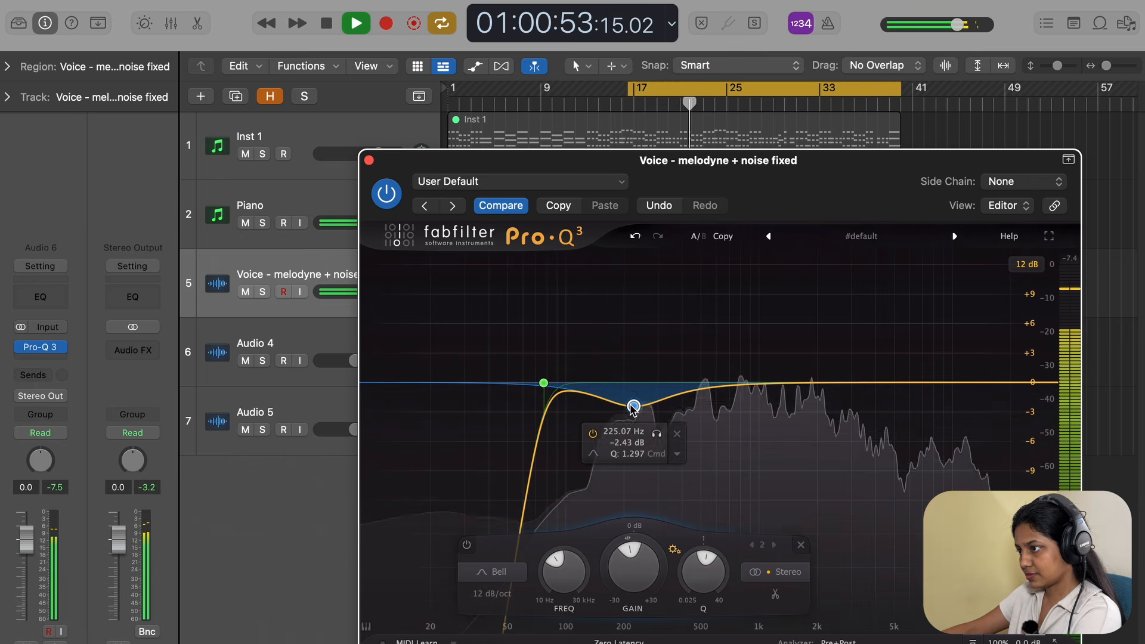
right_click(633, 406)
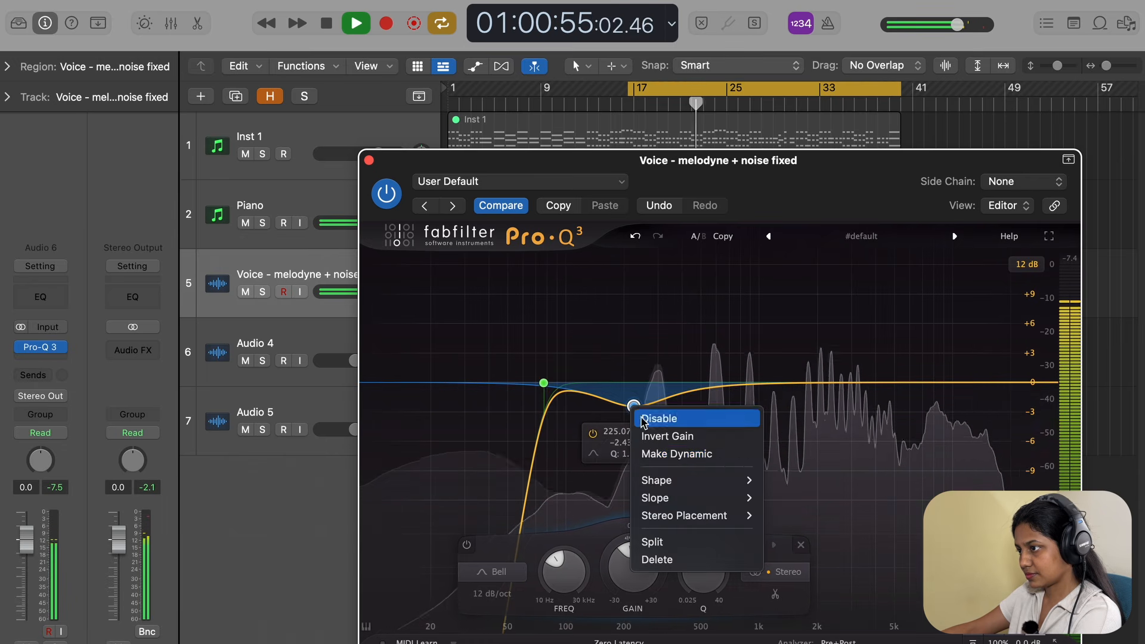
left_click(649, 456)
left_click_drag(634, 407, 636, 394)
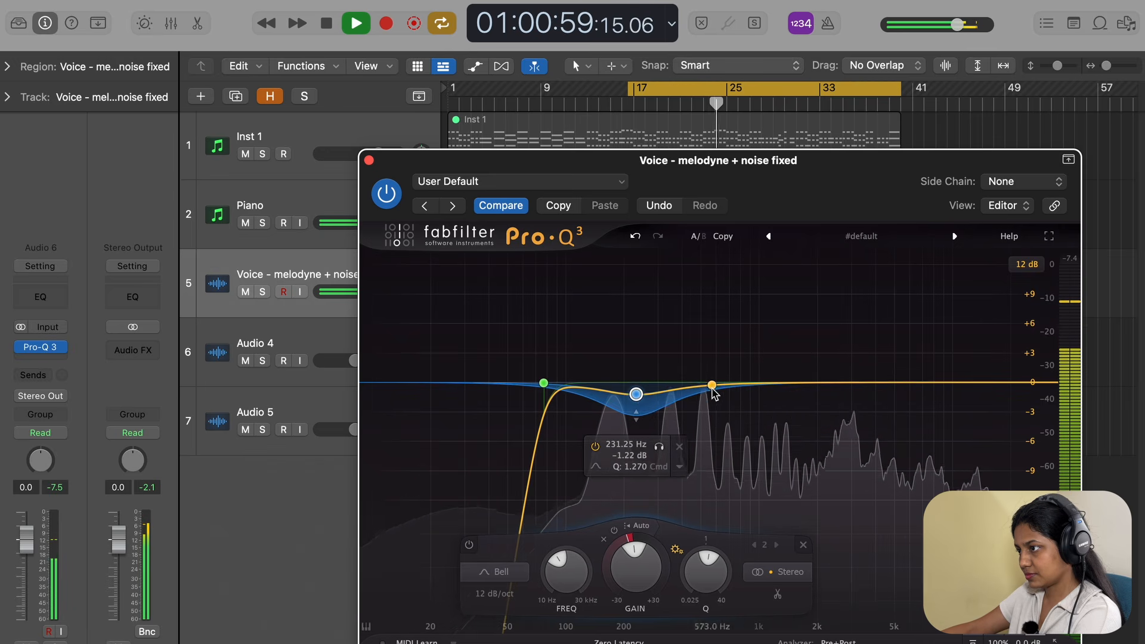
left_click_drag(644, 554, 644, 551)
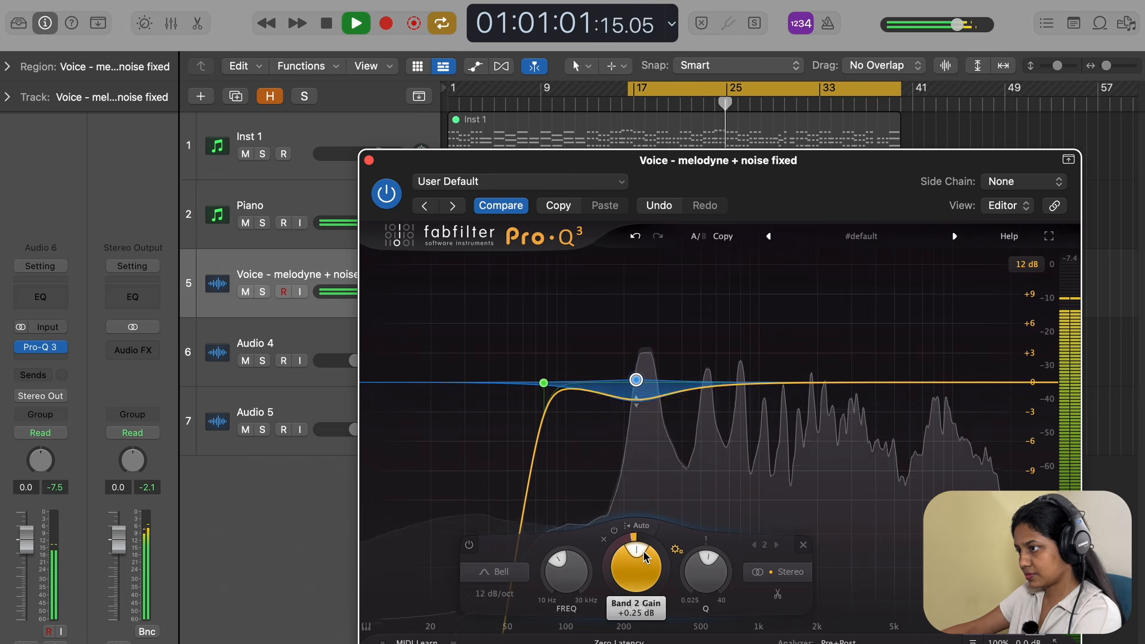
Add a bell boost of about +2.23 dB at 3584.8 Hz and make it dynamic.
left_click(744, 382)
left_click_drag(743, 382, 866, 361)
right_click(866, 362)
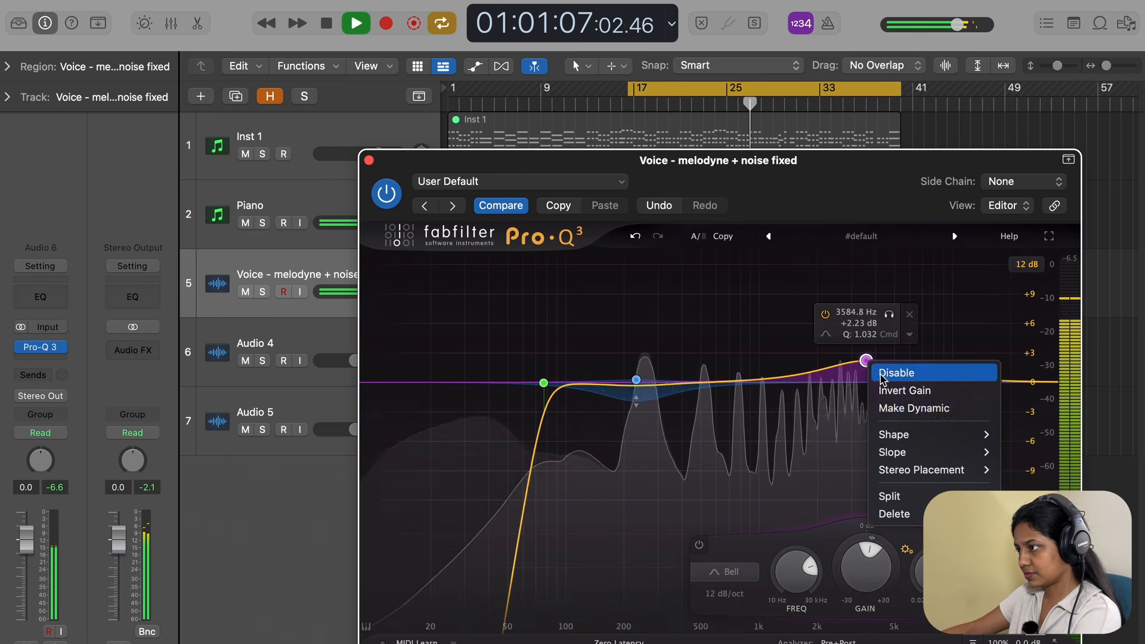
left_click(895, 408)
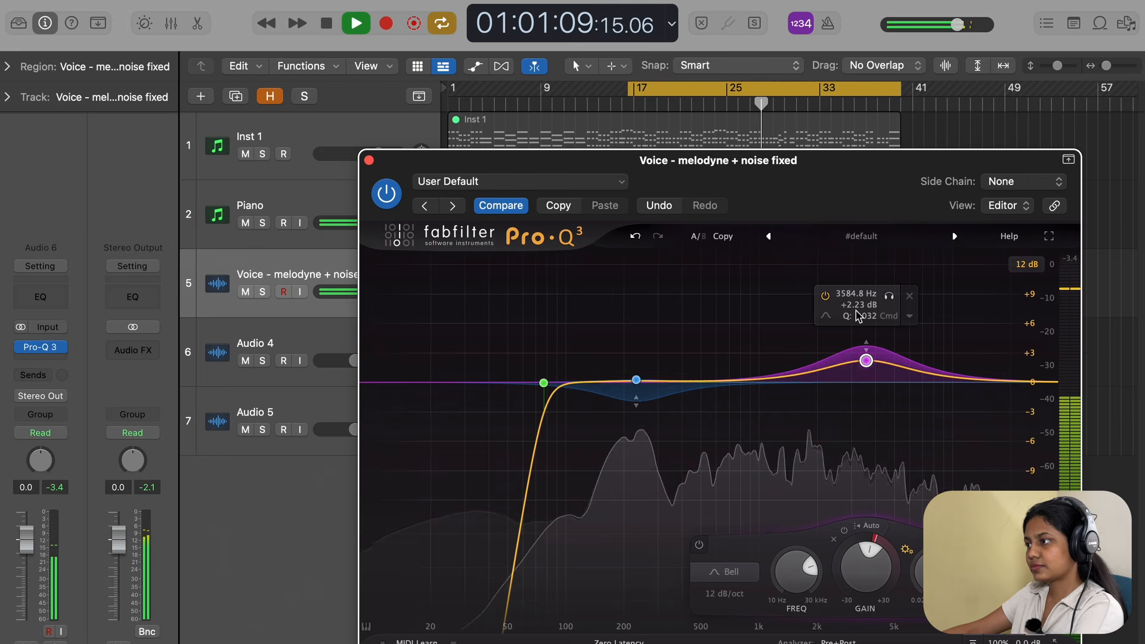
Replay the loop from its start and compare the vocal with the 3584.8 Hz boost off and on.
left_click(889, 296)
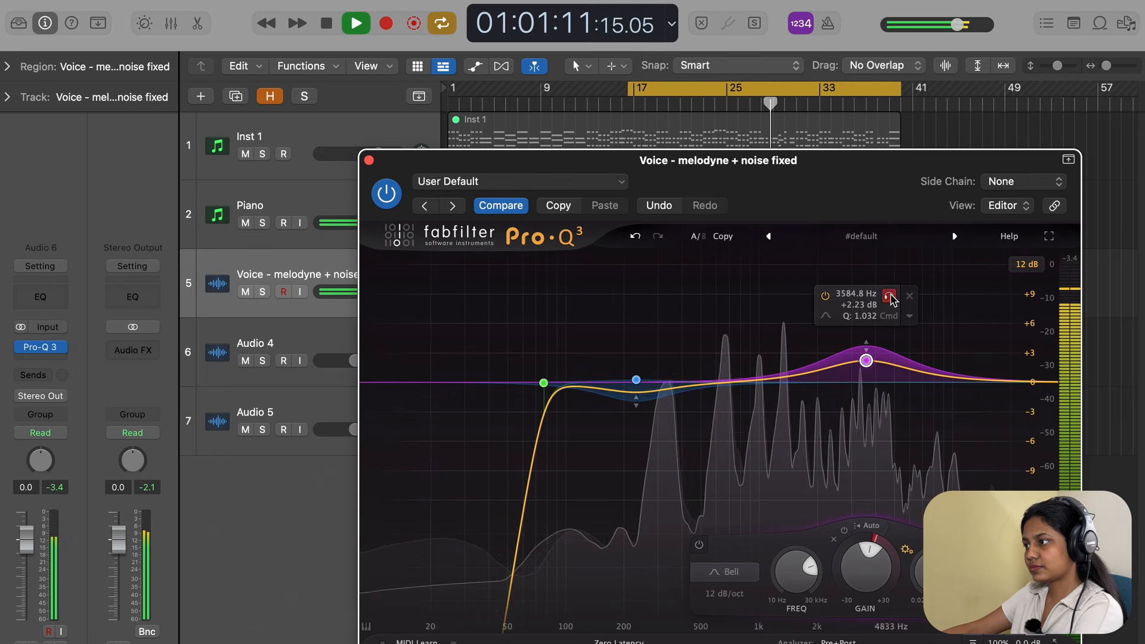
key("space")
key("space")
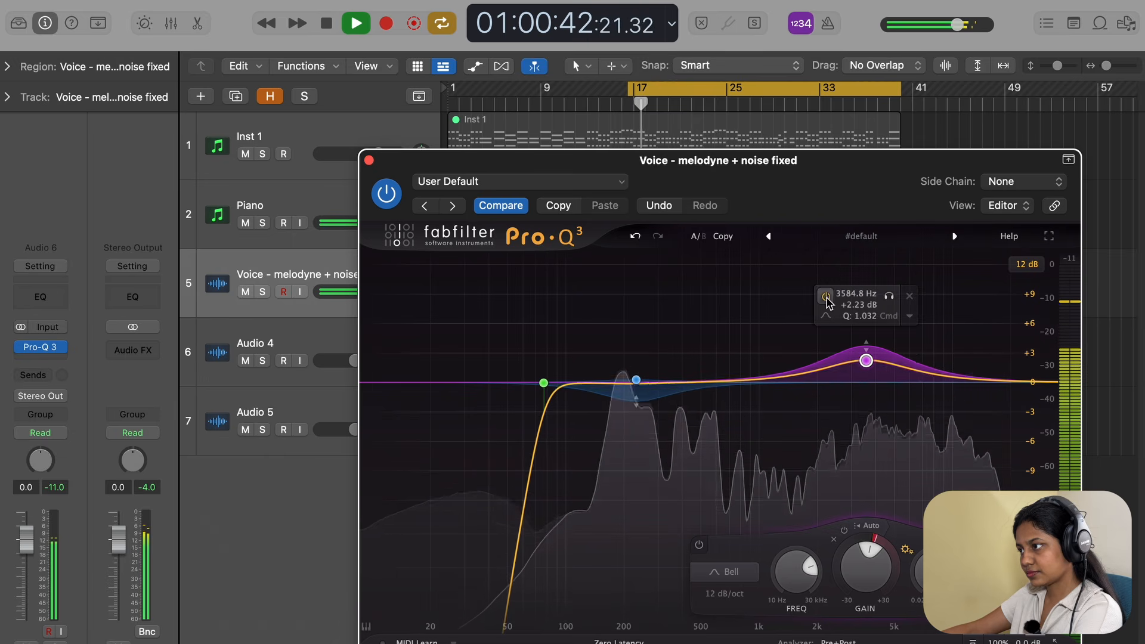
left_click(826, 298)
left_click(826, 298)
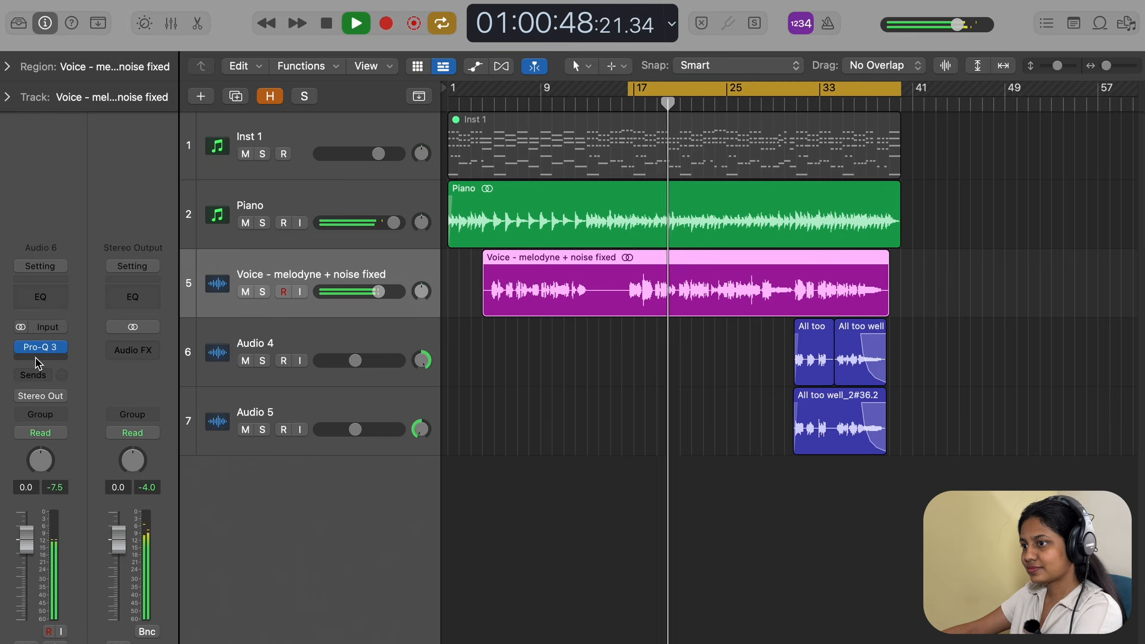
key("space")
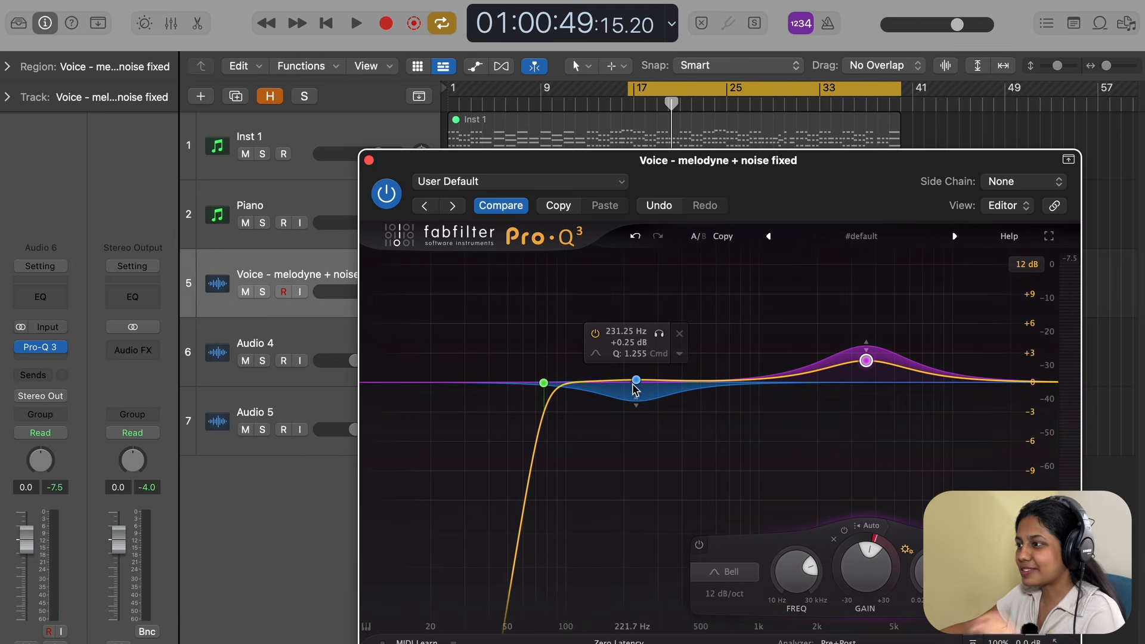
Listen to the 231 Hz band and the 3584.8 Hz band in isolation, each from the loop start.
left_click(659, 333)
key("space")
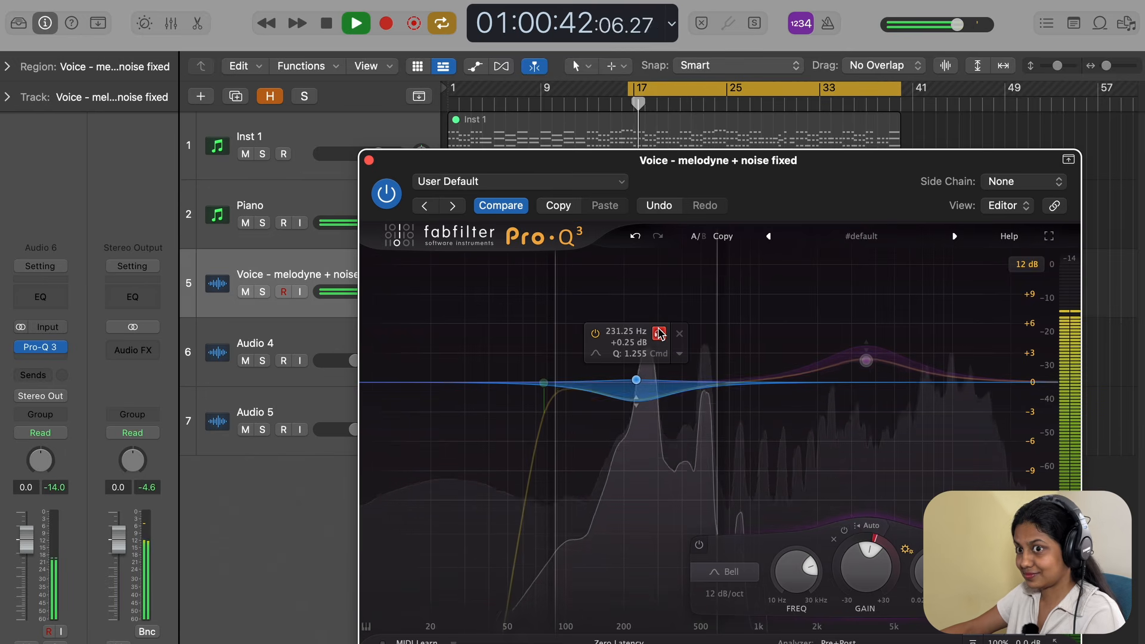
key("space")
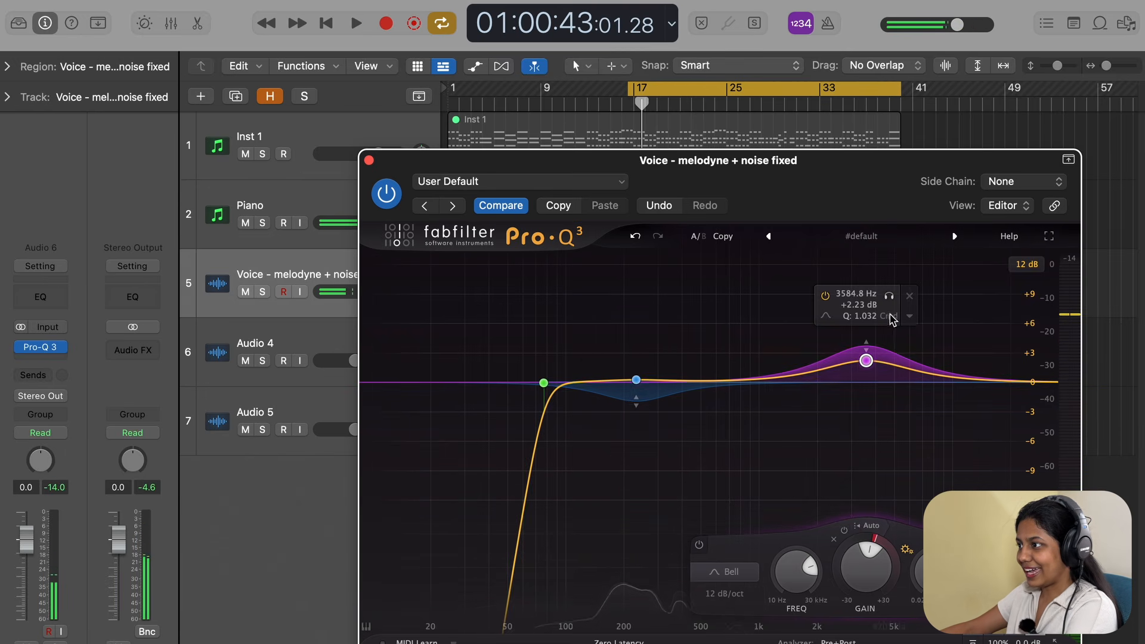
left_click(890, 296)
key("space")
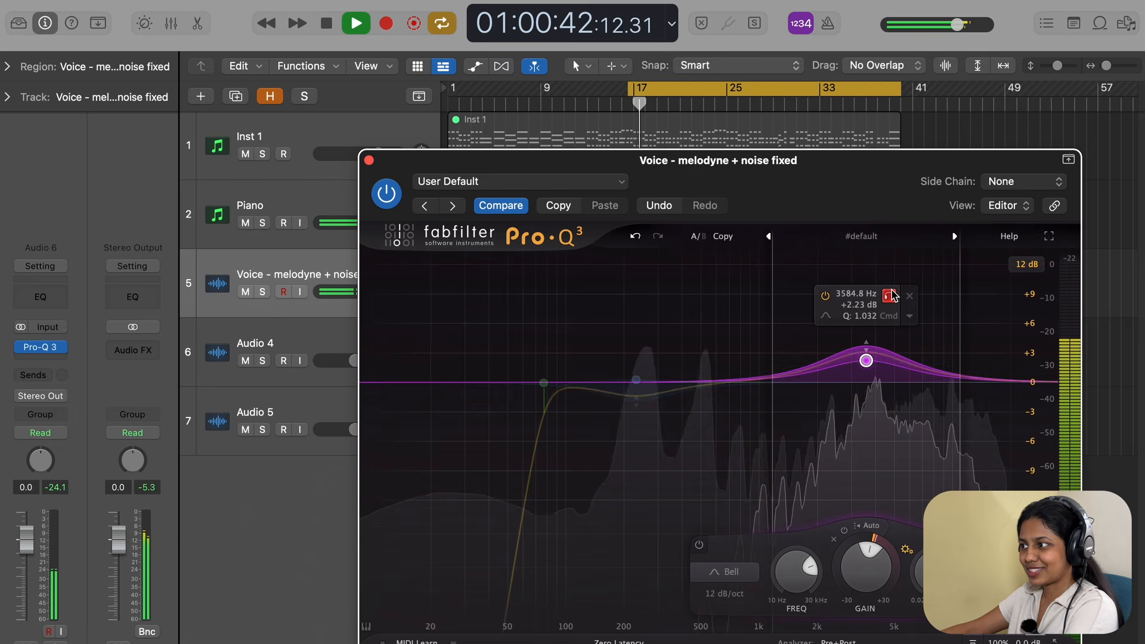
Stop playback, close the Pro-Q 3 window and insert the SSLEQ (s) plug-in after it on the vocal track.
key("space")
left_click(369, 161)
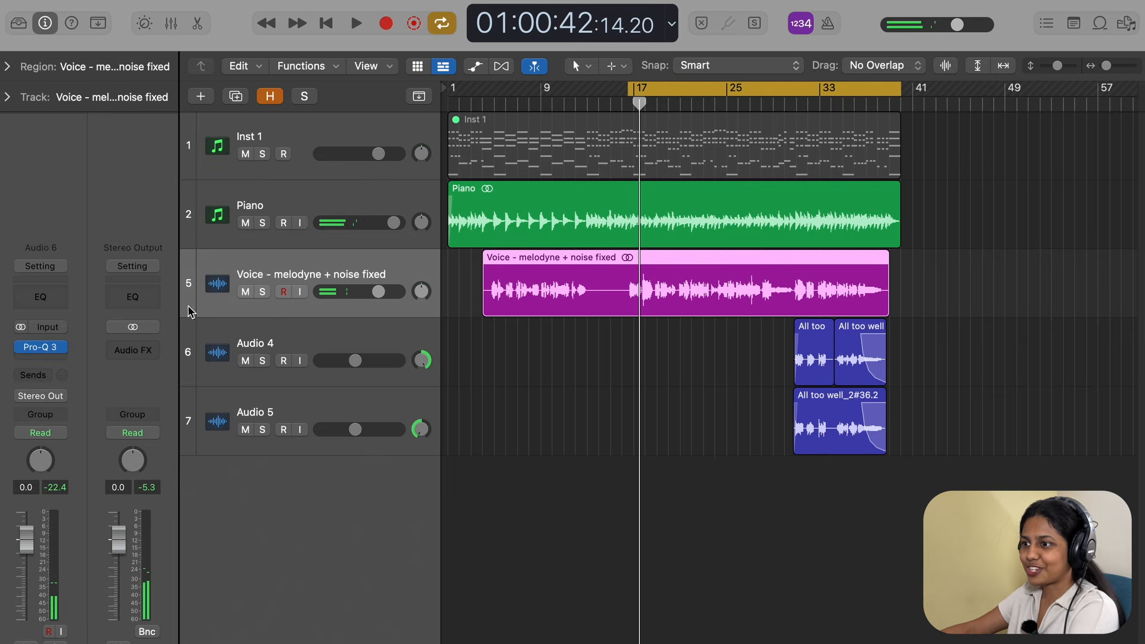
left_click(65, 365)
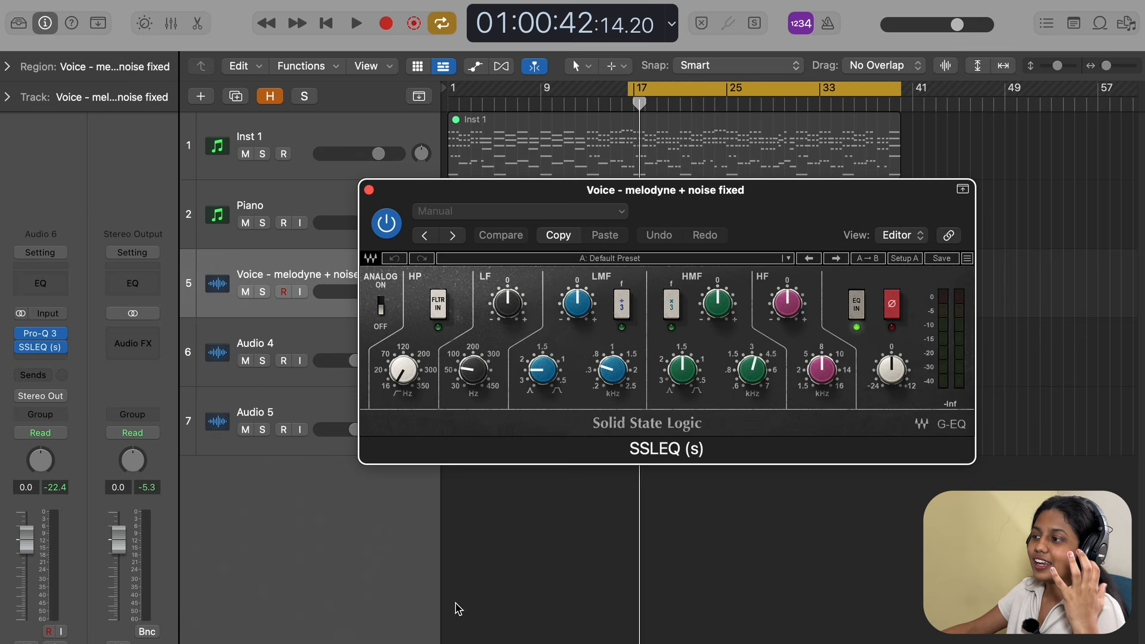
left_click_drag(790, 246, 711, 384)
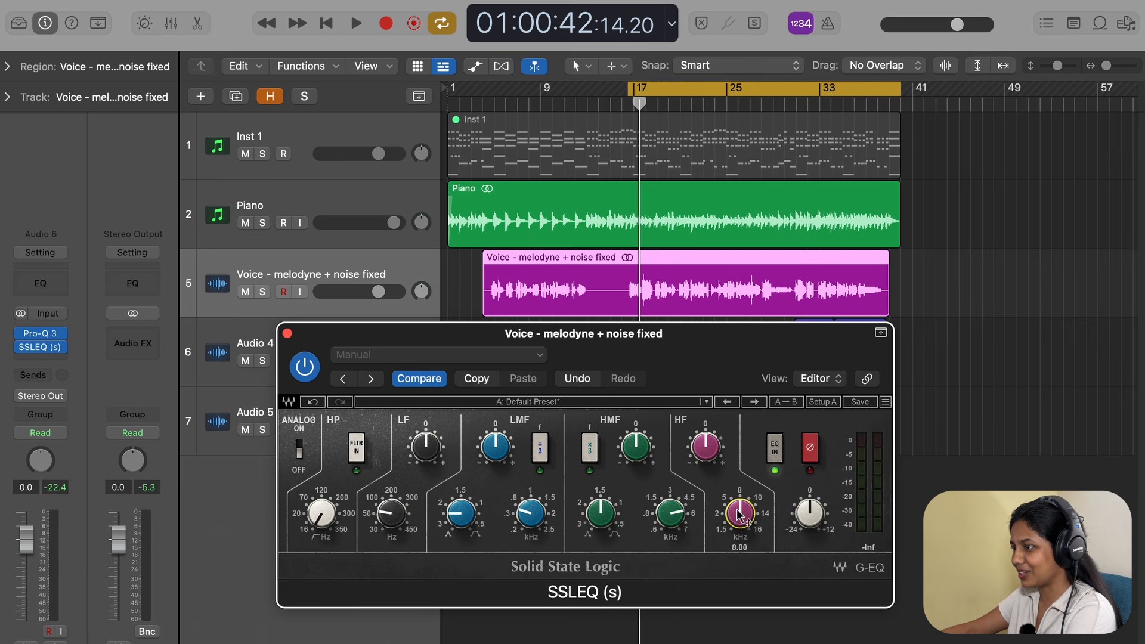
Play the loop and boost the HF band's gain to 4.11 in the SSLEQ (s).
key("space")
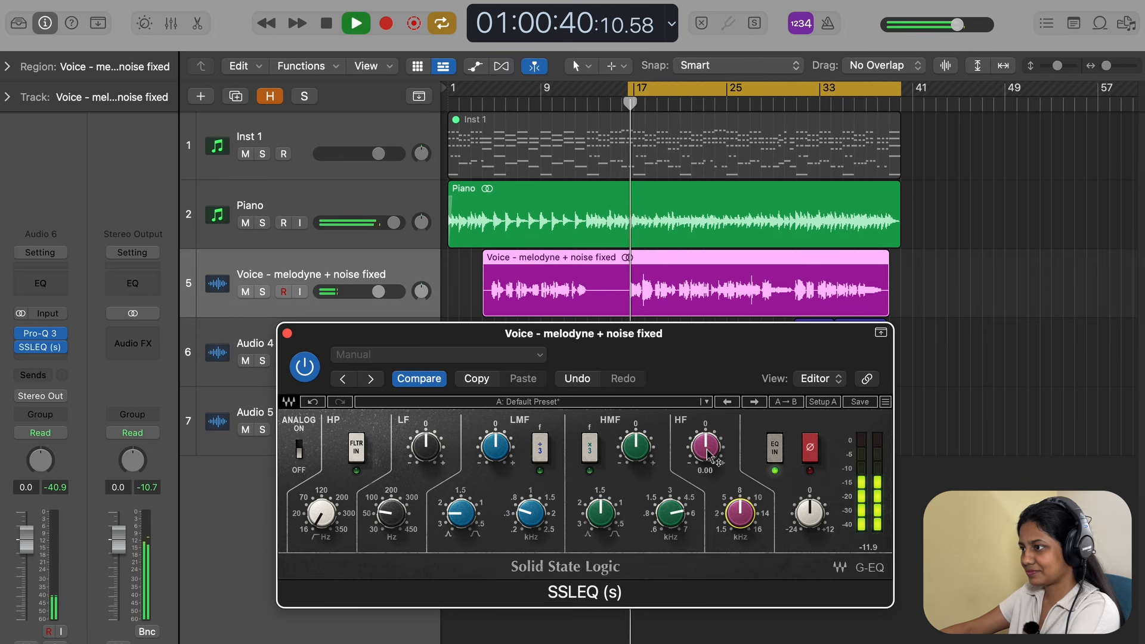
left_click_drag(706, 446, 705, 434)
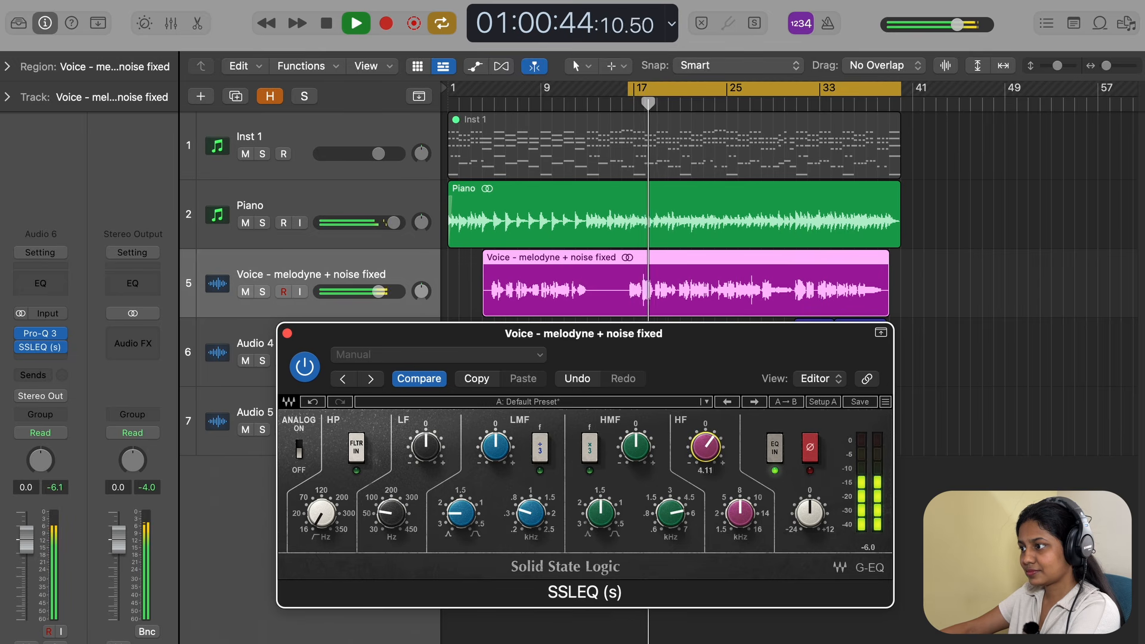
key("space")
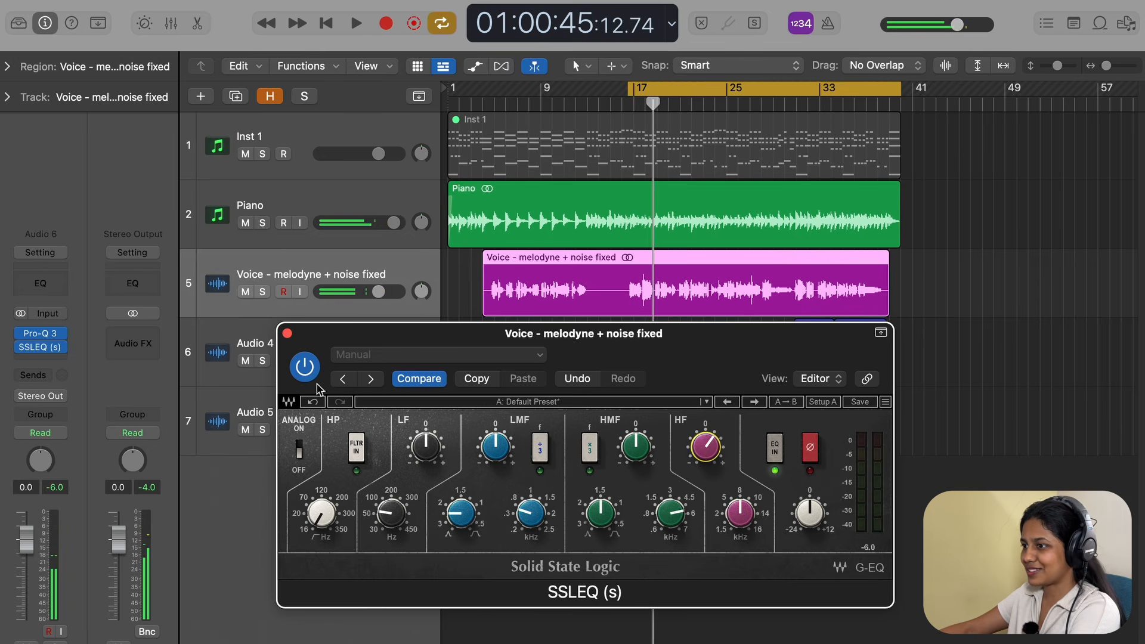
Replay the loop from its start and compare the vocal with the SSLEQ (s) bypassed and active.
key("space")
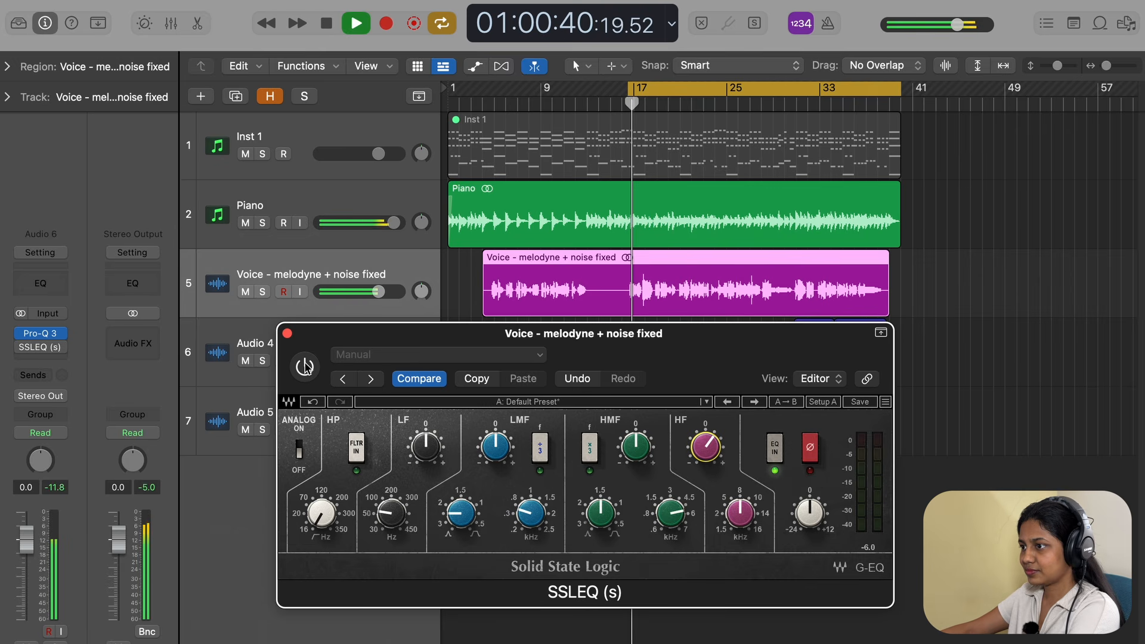
left_click(305, 367)
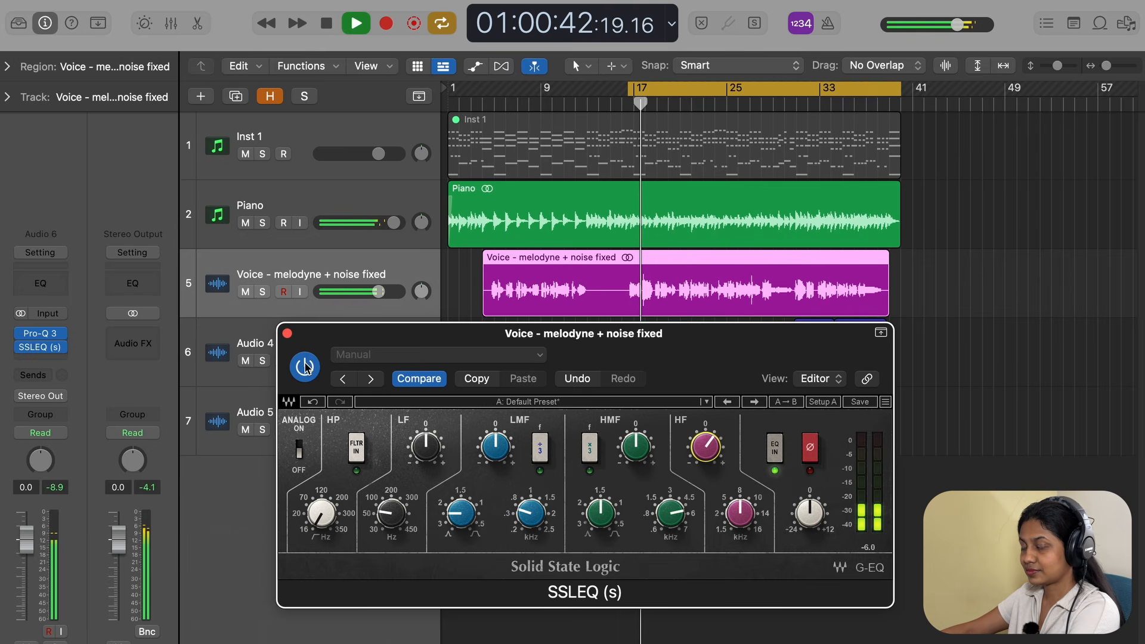
left_click(305, 366)
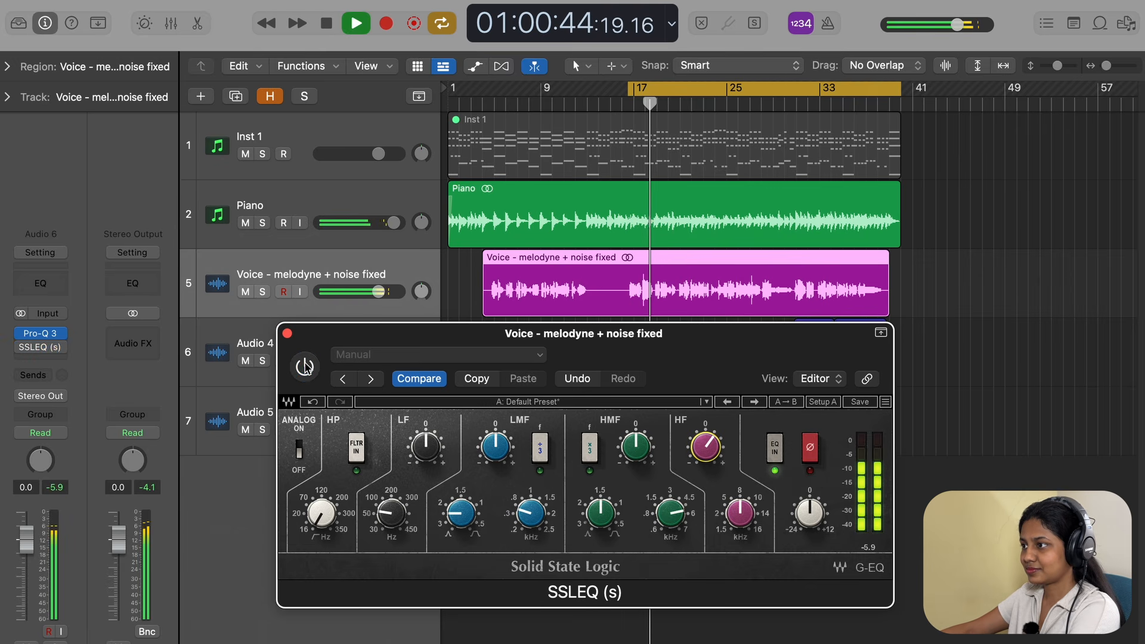
left_click(305, 366)
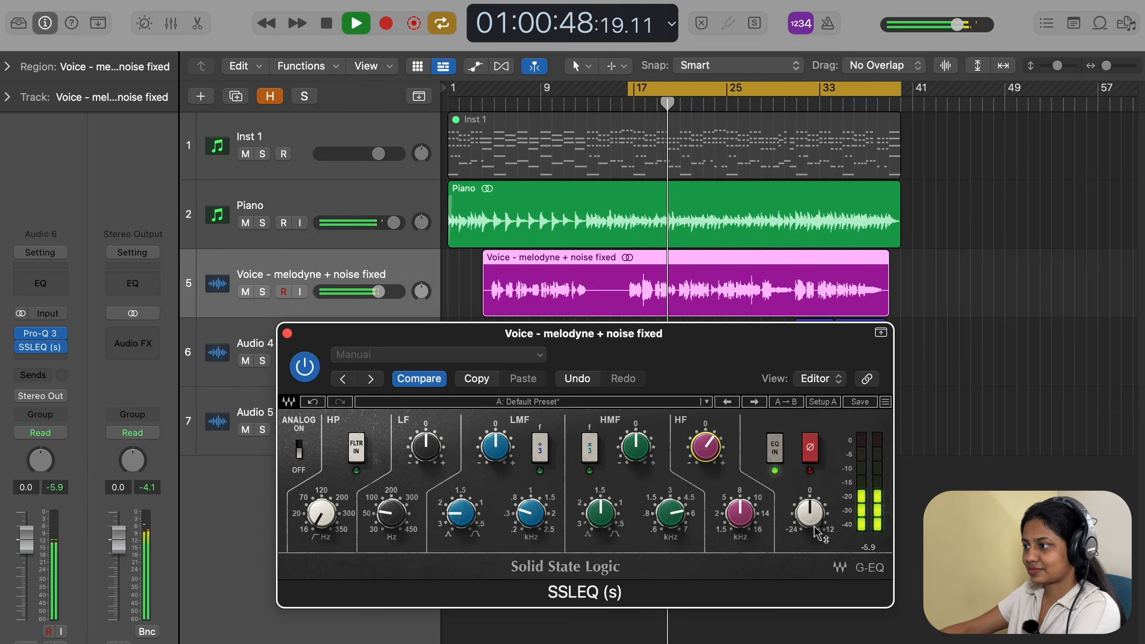
Lower the SSLEQ (s) output gain to -1.2 and reduce the HF band's gain to 2.65 during playback.
left_click_drag(811, 517, 811, 527)
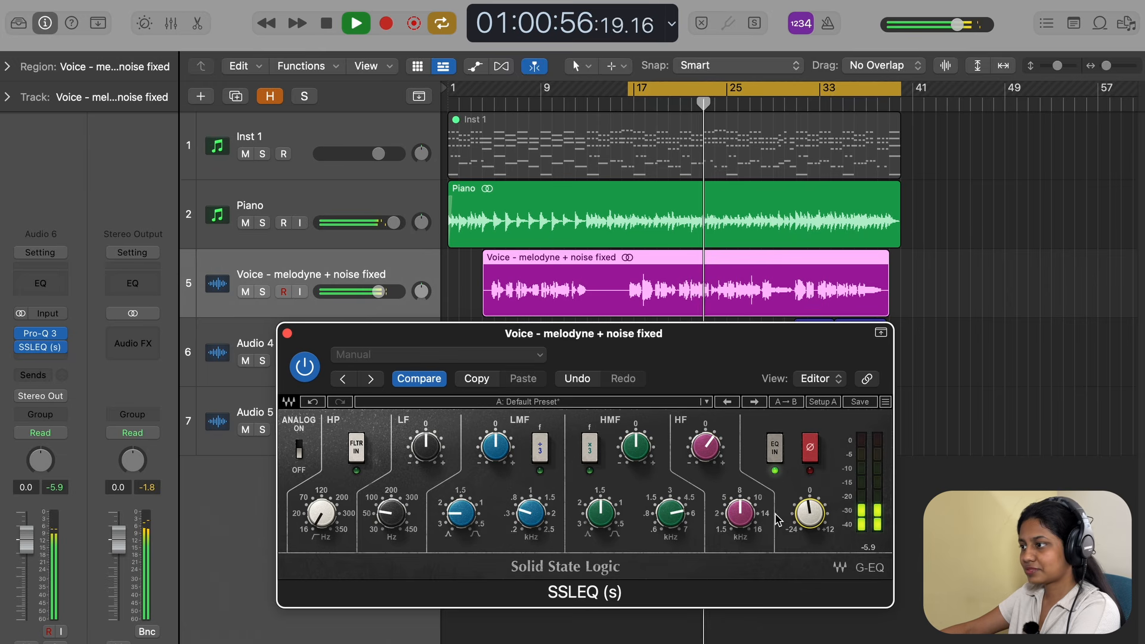
left_click_drag(707, 451, 708, 456)
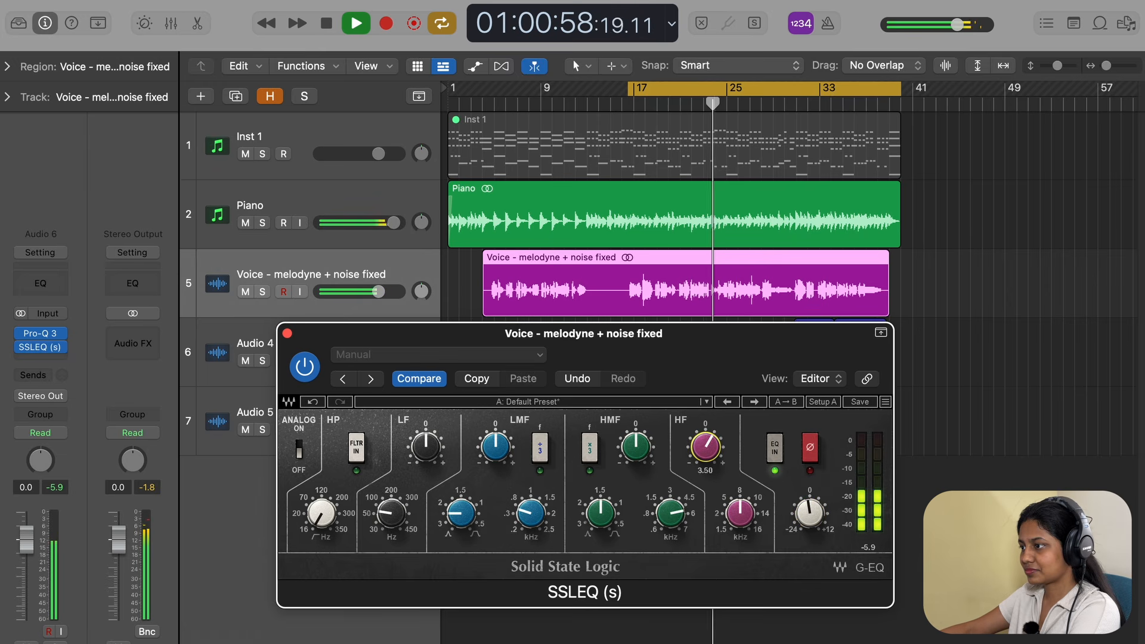
left_click(815, 496)
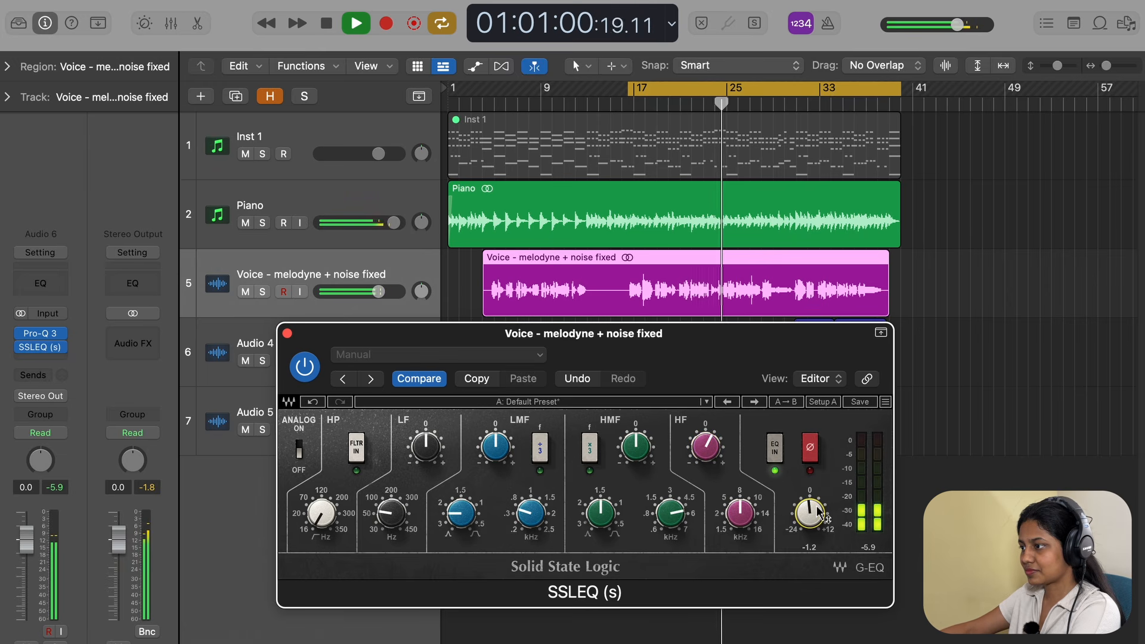
left_click_drag(708, 451, 708, 455)
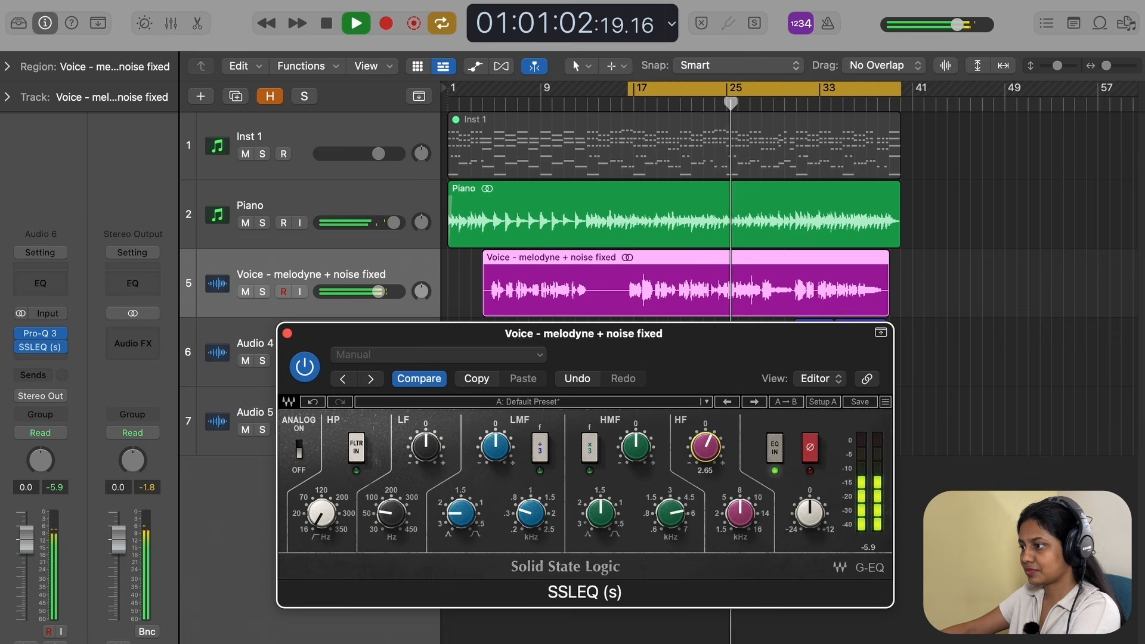
Fine-tune the HMF band's frequency and boost its gain to 2.36.
left_click(670, 513)
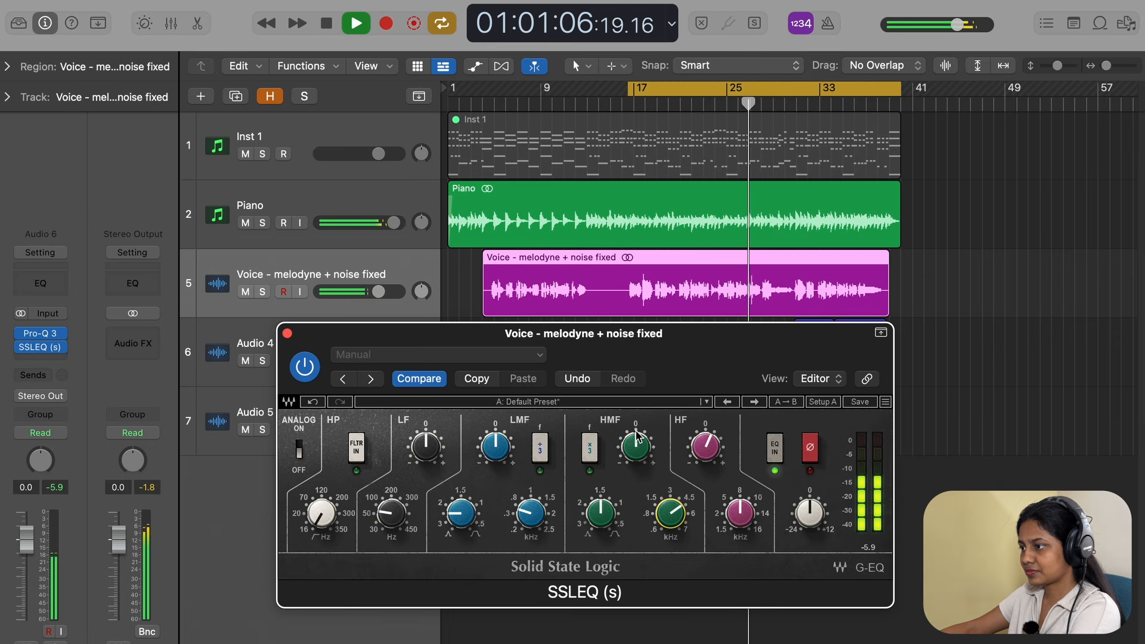
left_click_drag(636, 447, 635, 443)
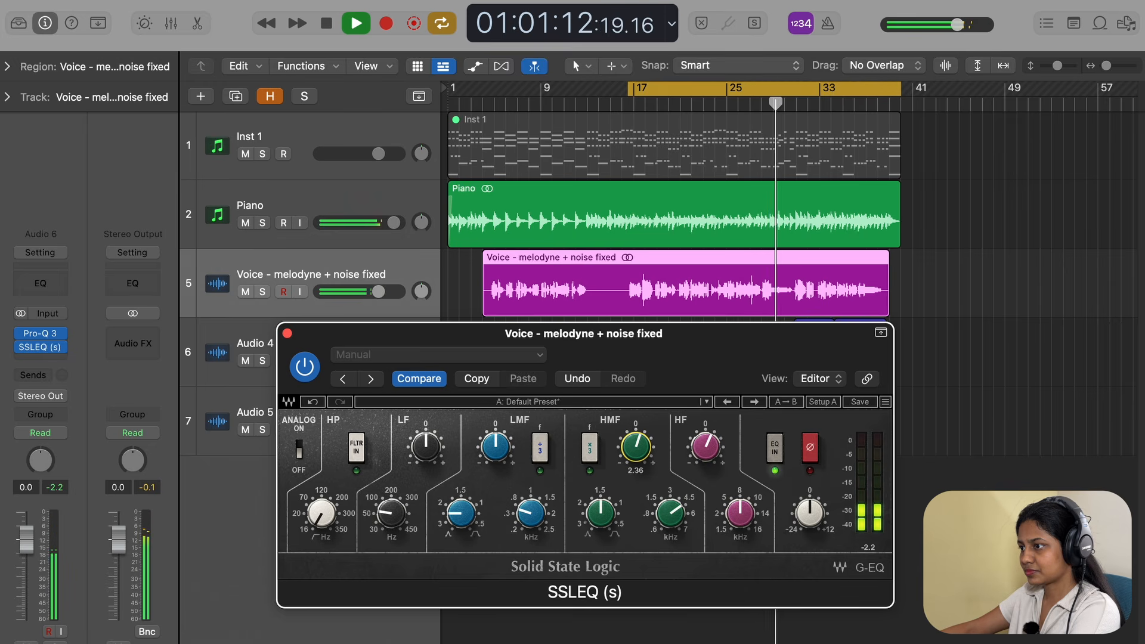
Compare the SSLEQ (s) bypassed and active from the loop start, and lower its output gain to -2.5.
key("Return")
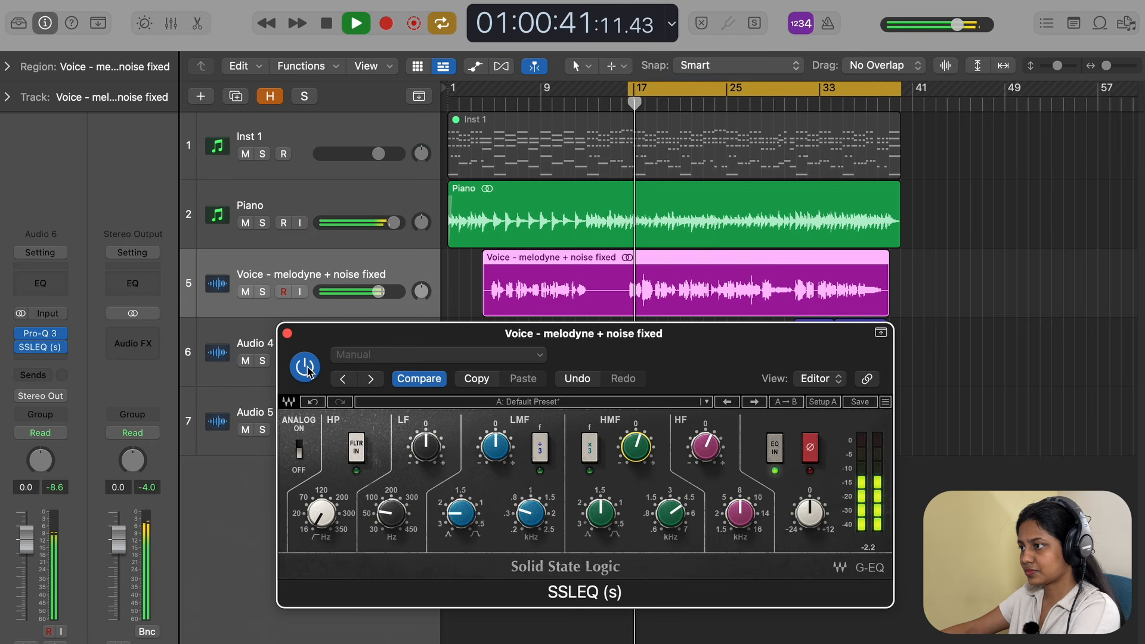
left_click(305, 368)
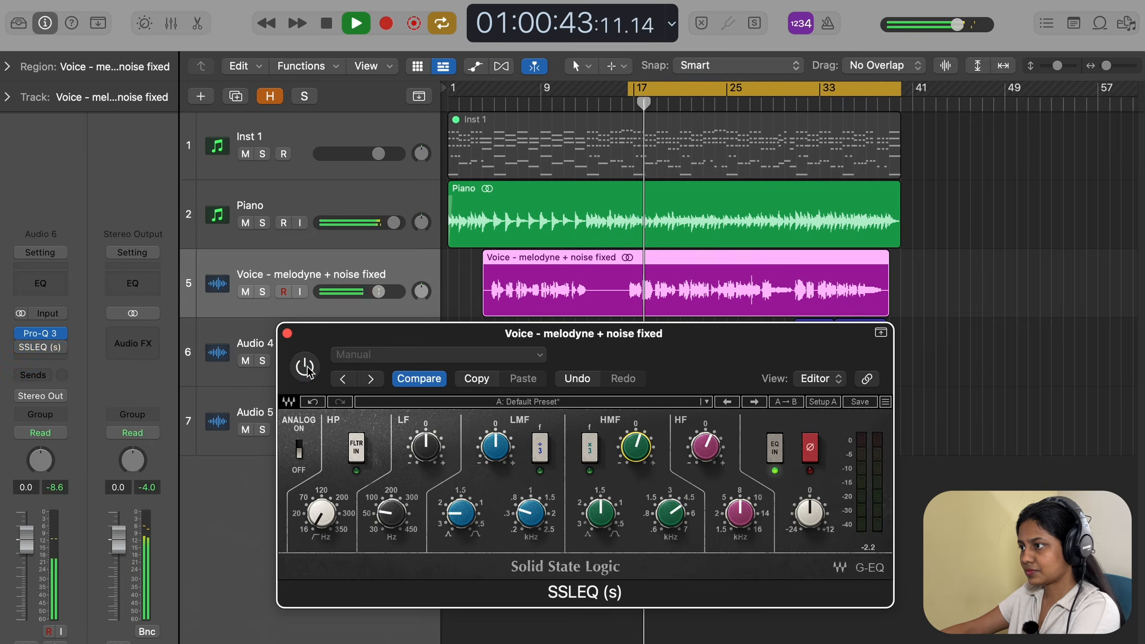
left_click(306, 368)
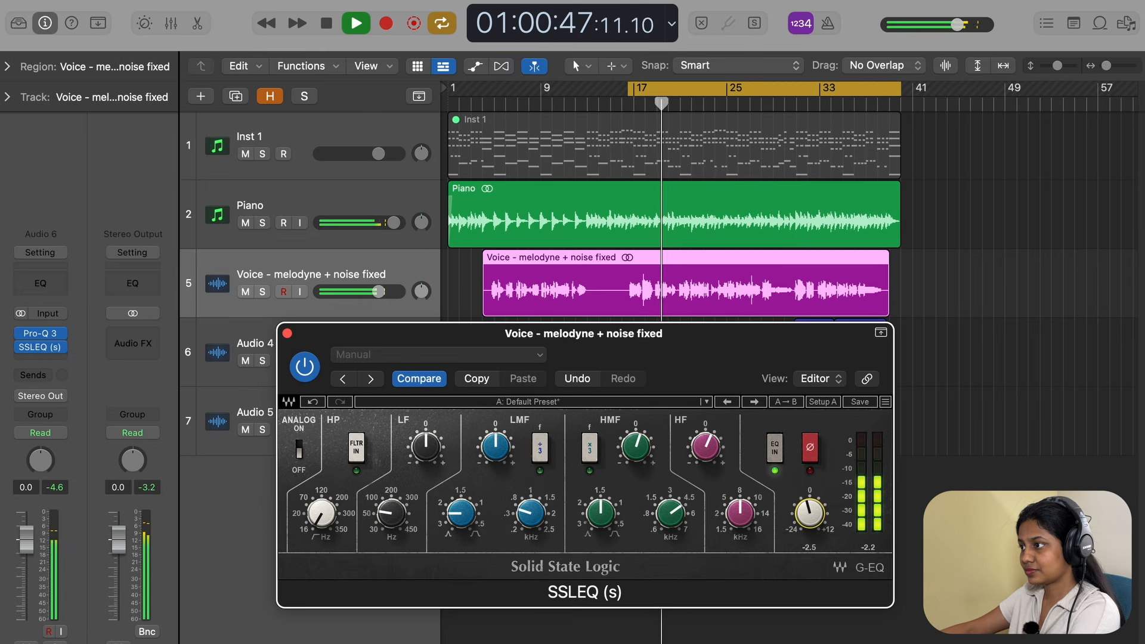
Play from about bar 30 and compare the vocal with the SSLEQ (s) switched off and on repeatedly.
left_click(792, 288)
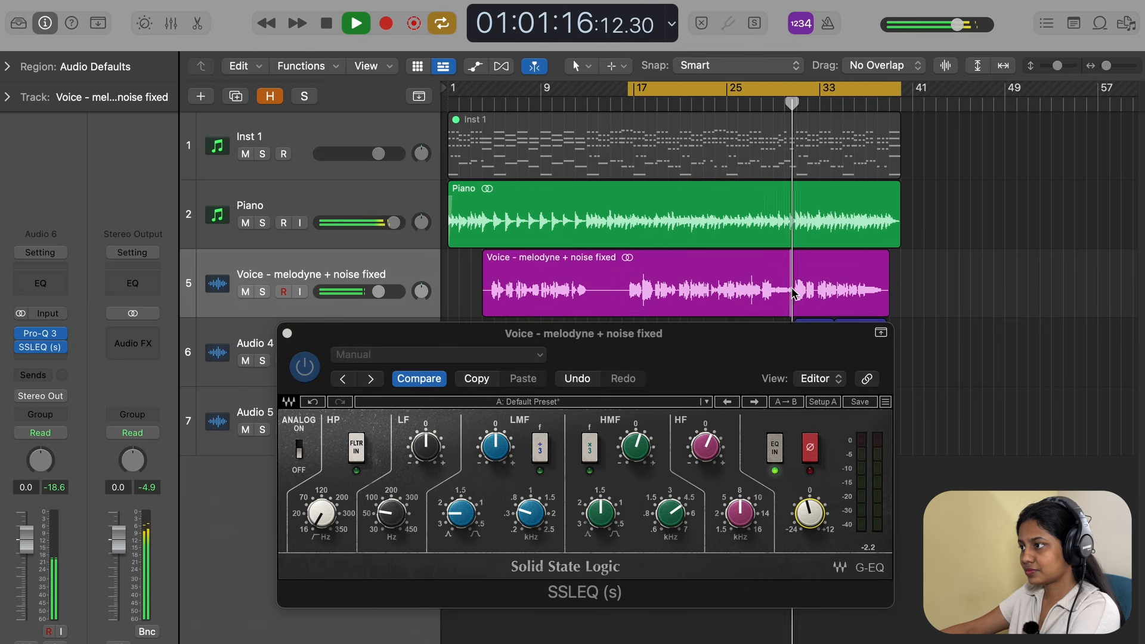
left_click(306, 369)
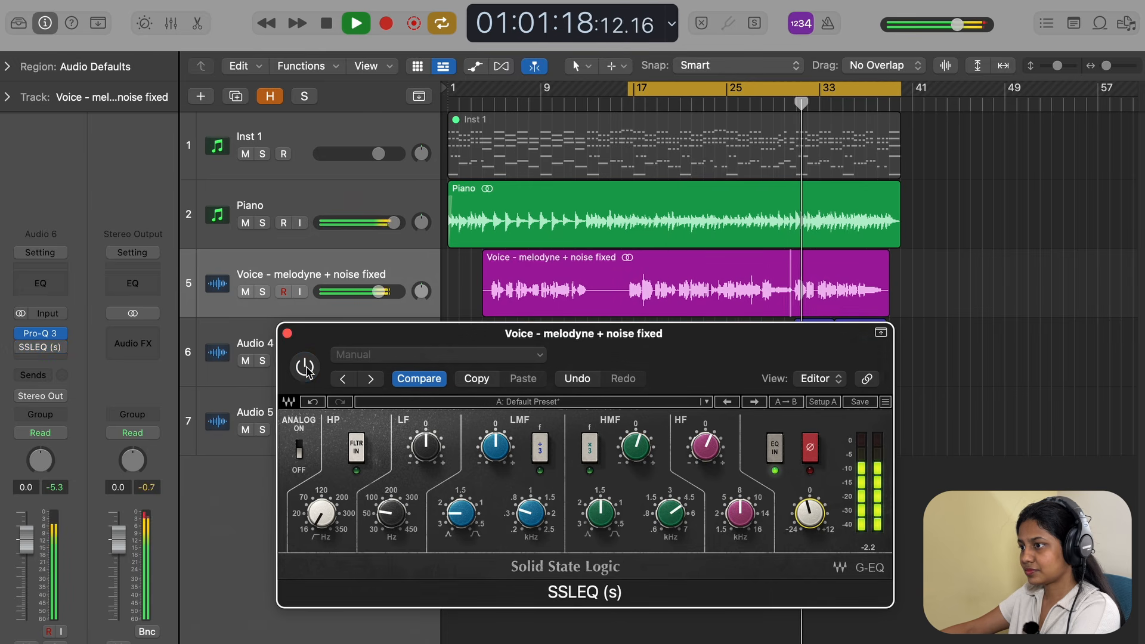
left_click(306, 370)
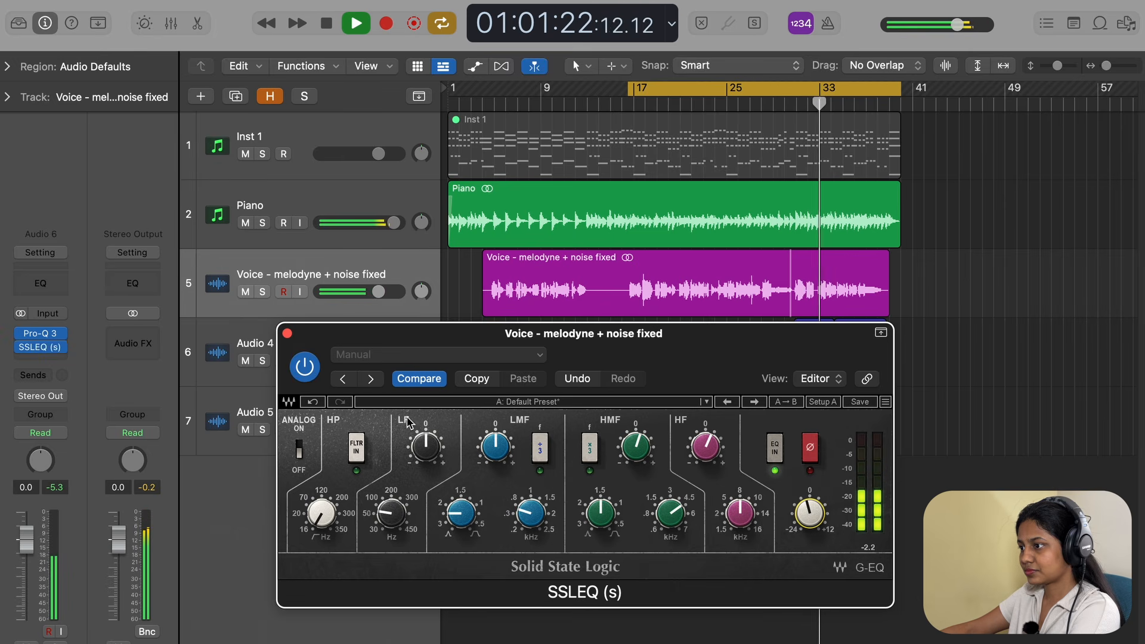
left_click(305, 368)
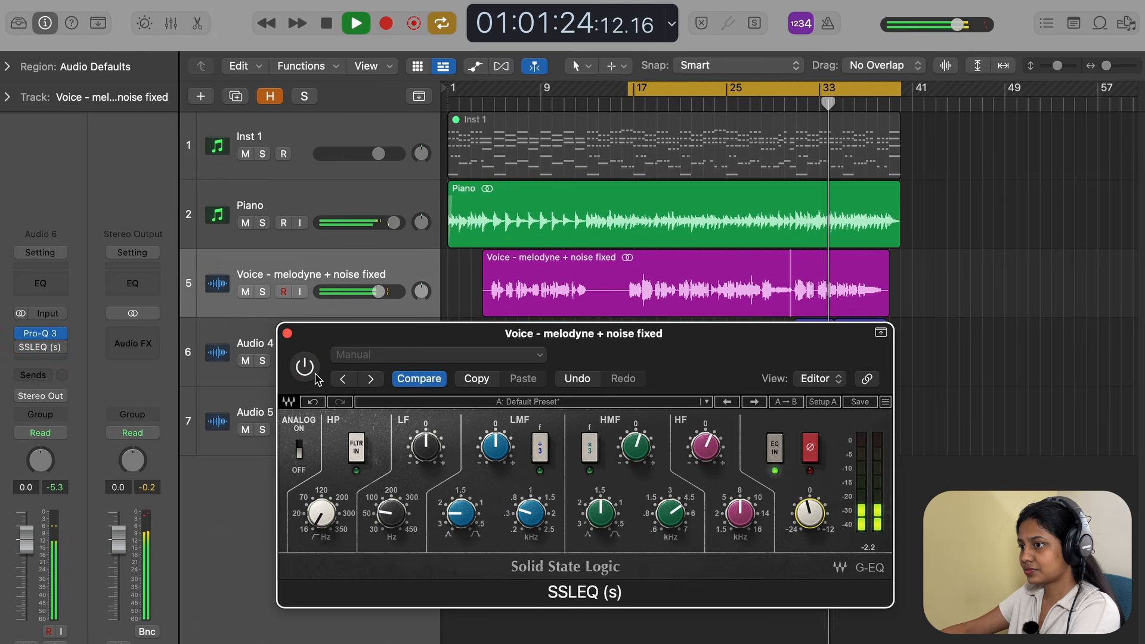
left_click(306, 368)
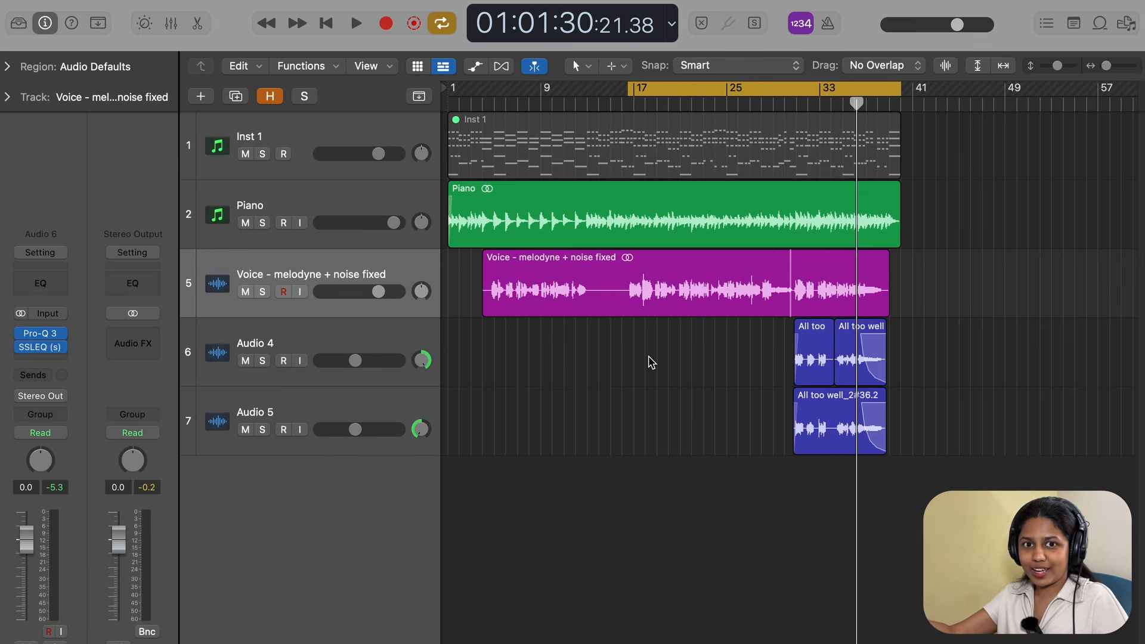
left_click(267, 295)
left_click(266, 295)
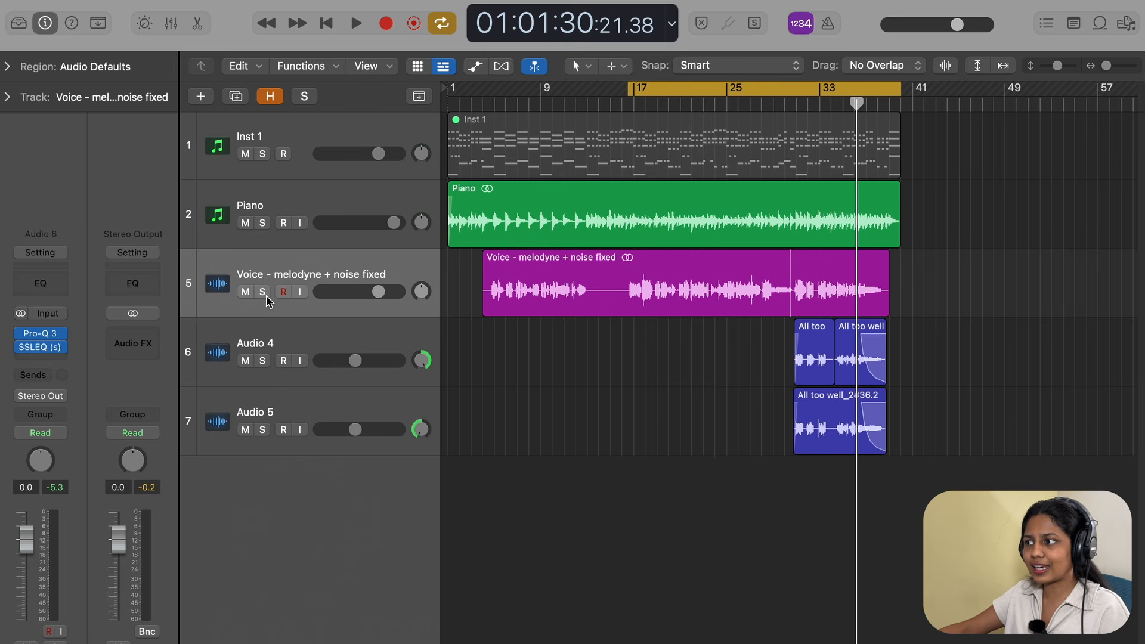
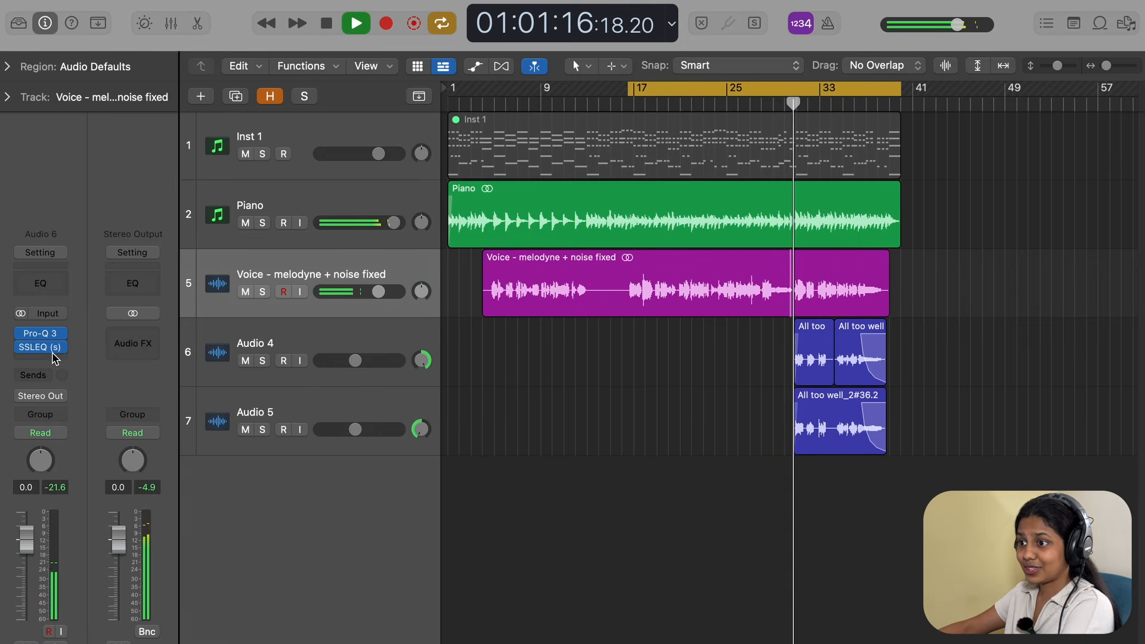
Reopen the SSLEQ (s), compare the louder section with it off and on, stop playback and close its window.
left_click(41, 347)
left_click(307, 365)
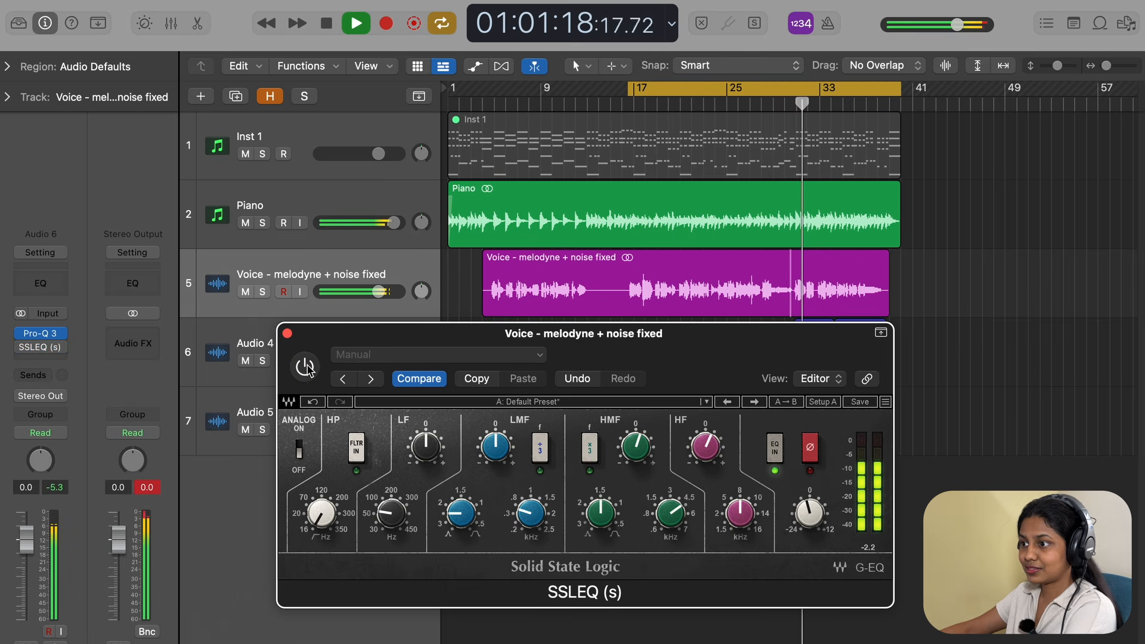
left_click(307, 367)
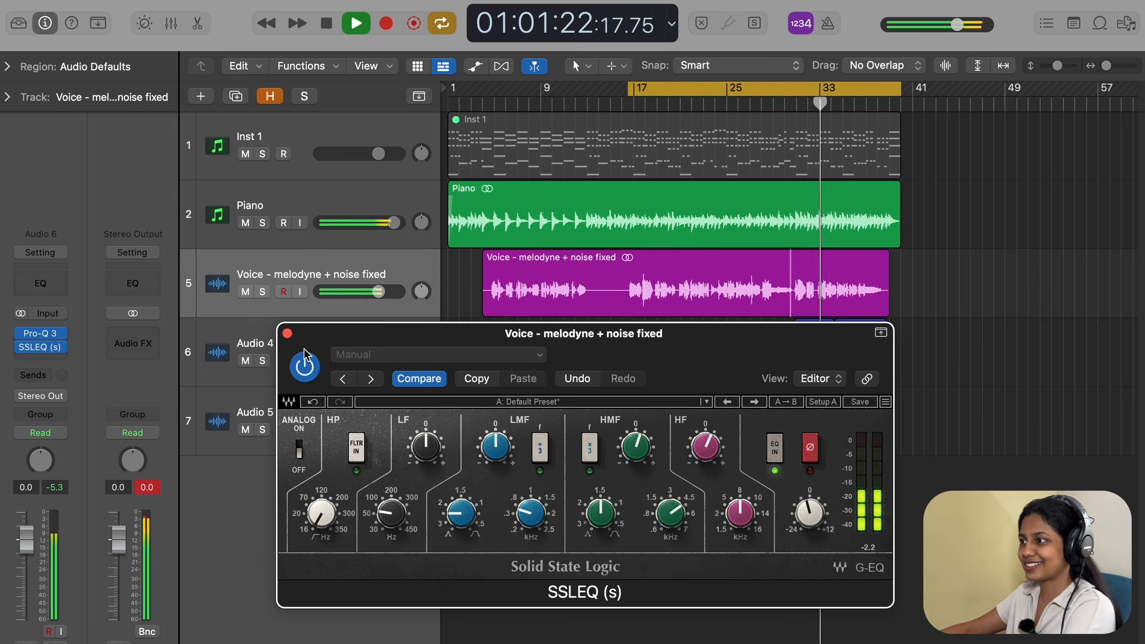
key("space")
left_click(287, 333)
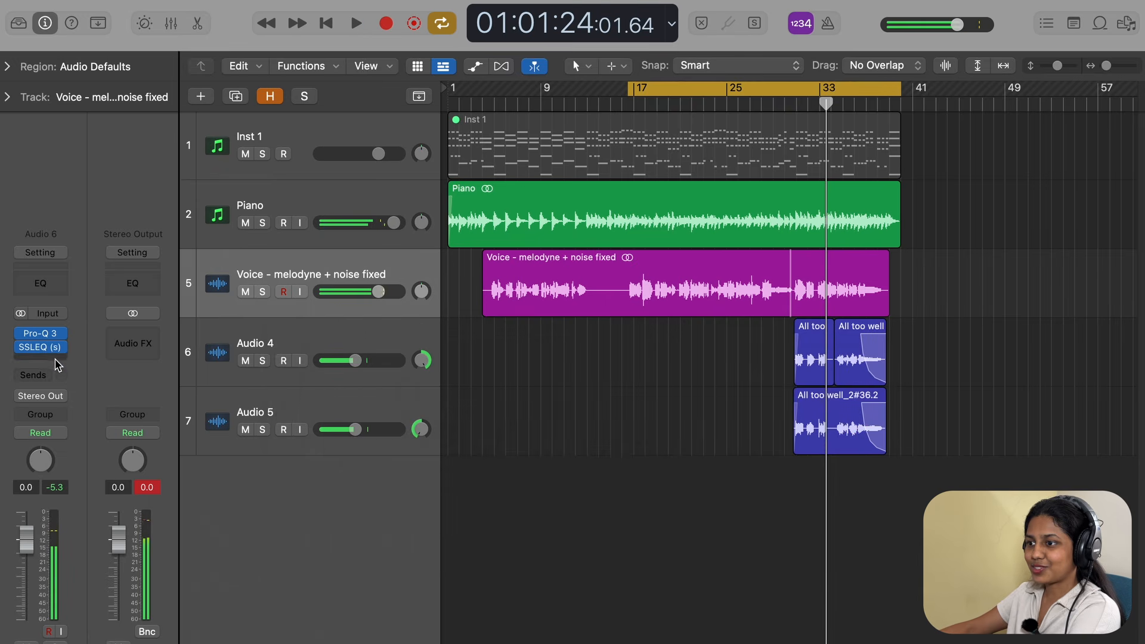
Insert a stereo Pro-C 2 compressor after the SSLEQ (s) on the vocal track and set its style to Vocal.
left_click(57, 360)
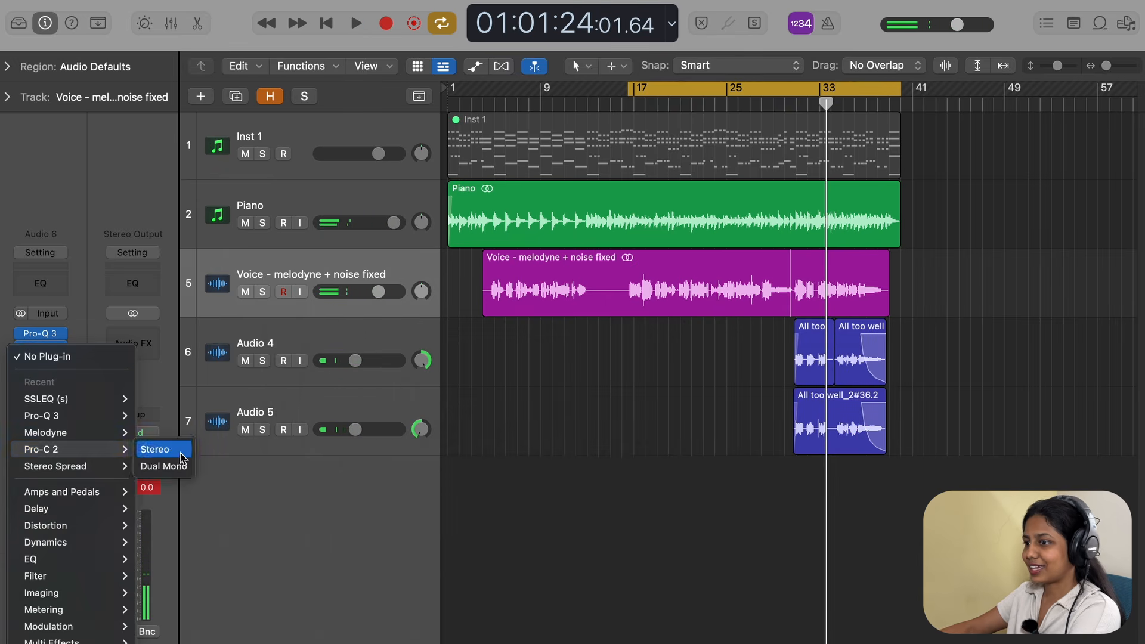
left_click(180, 452)
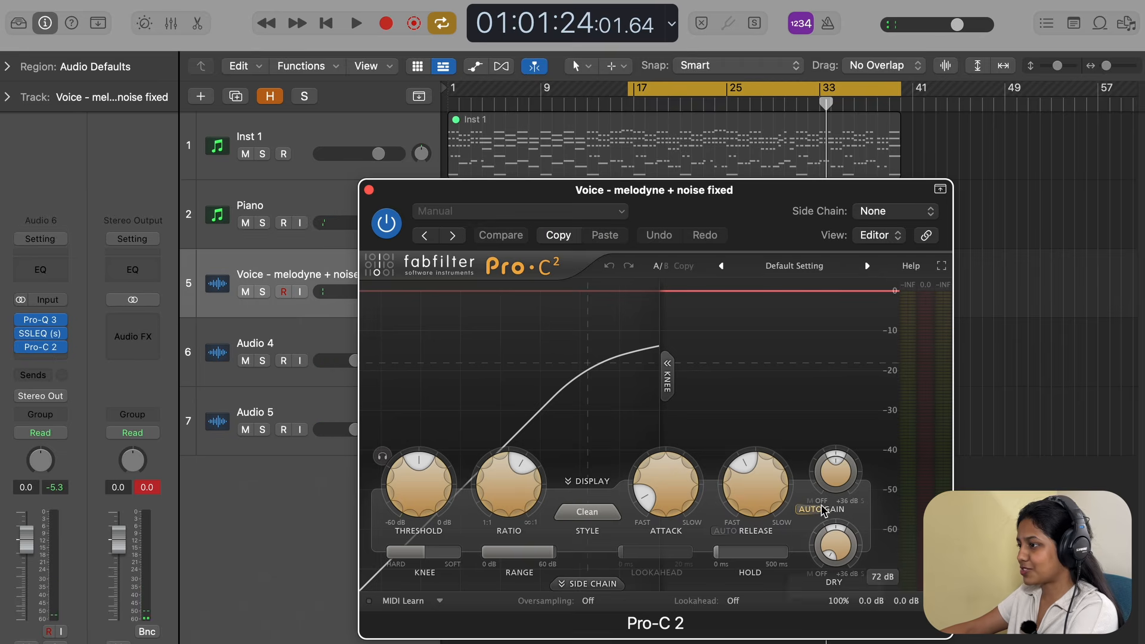
left_click(581, 514)
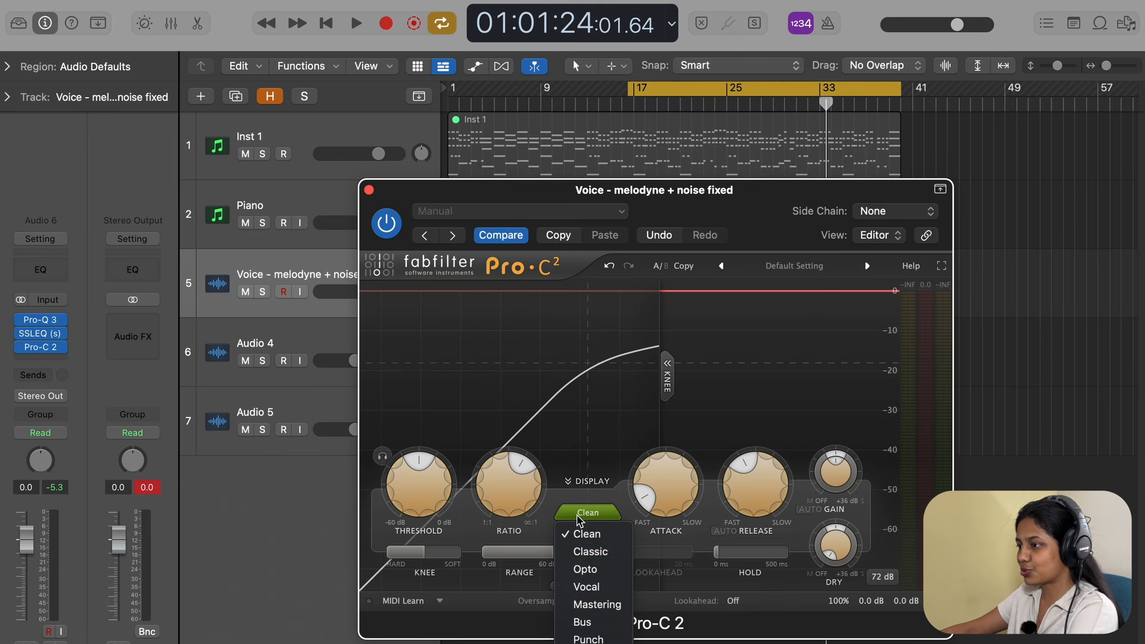
left_click(586, 586)
left_click_drag(596, 190, 574, 219)
Adjust the Pro-C 2 threshold during playback and revisit the Pro-Q 3 and SSLEQ (s) plug-ins on the vocal.
key("space")
left_click_drag(401, 517, 414, 507)
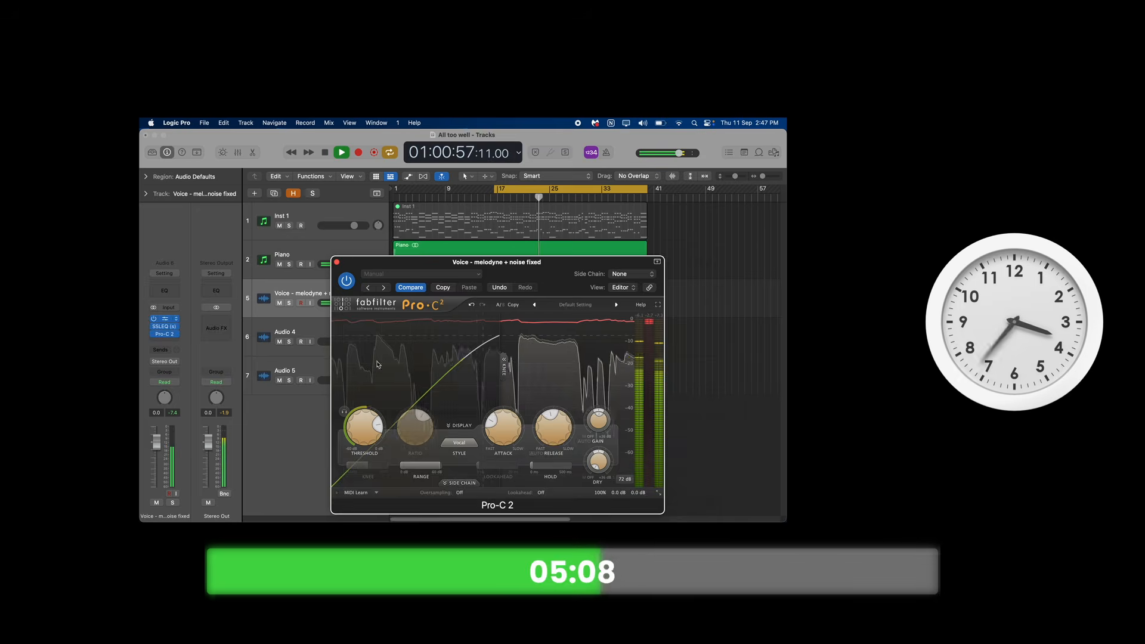
left_click(165, 319)
left_click(165, 326)
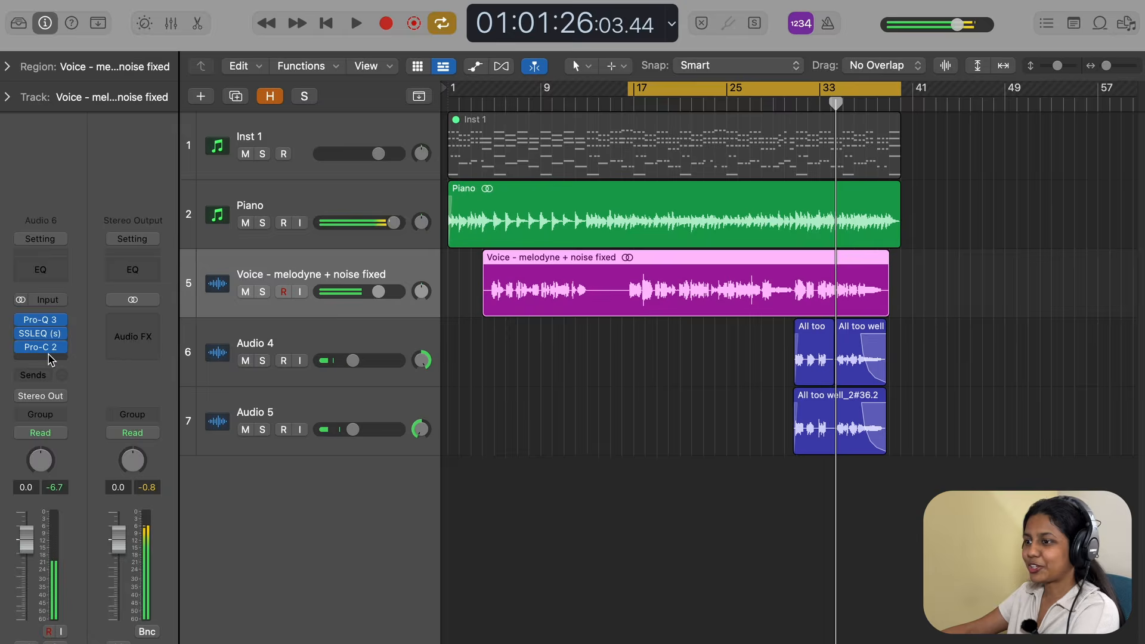
Insert a Pro-DS de-esser after the Pro-C 2 on the vocal track and play the song from bar 17.
left_click(51, 358)
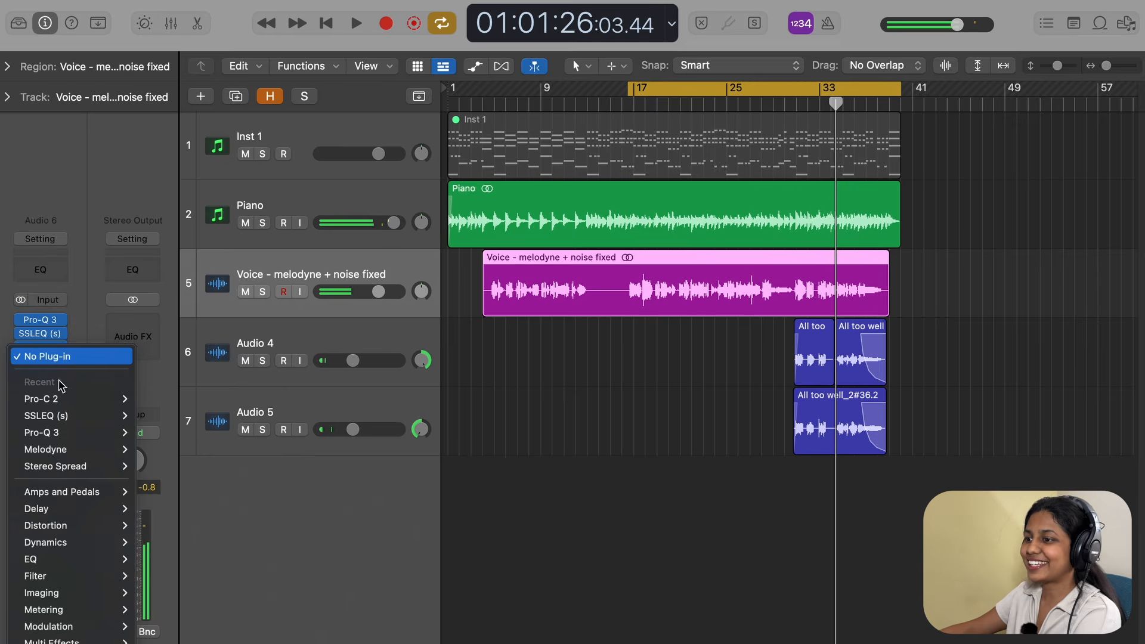
left_click(286, 573)
key("space")
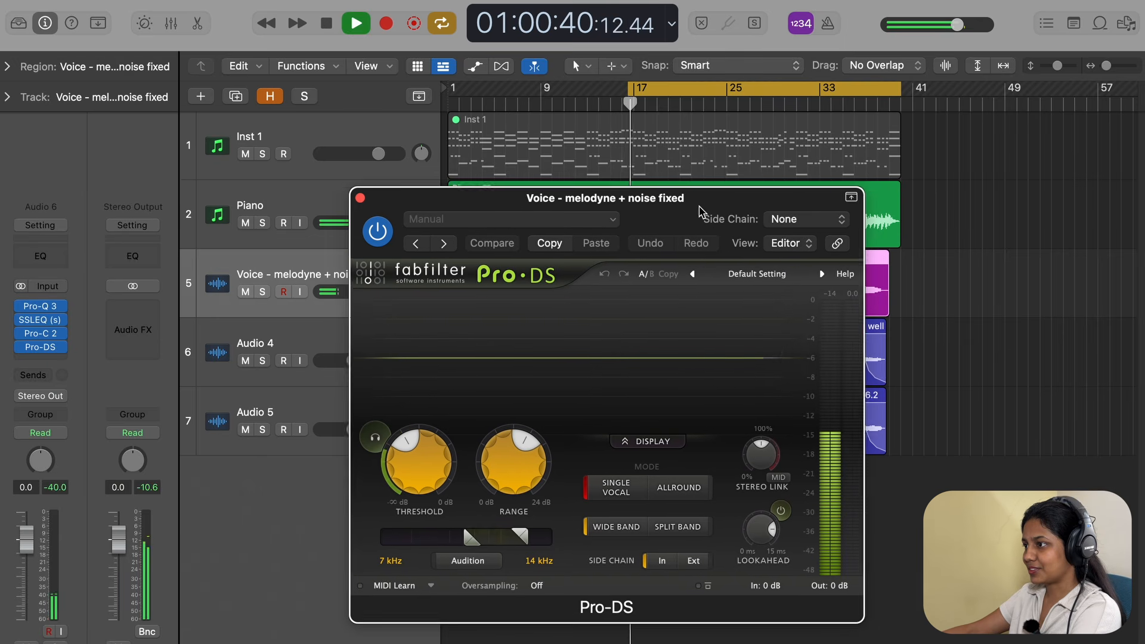
left_click_drag(711, 204, 683, 230)
key("space")
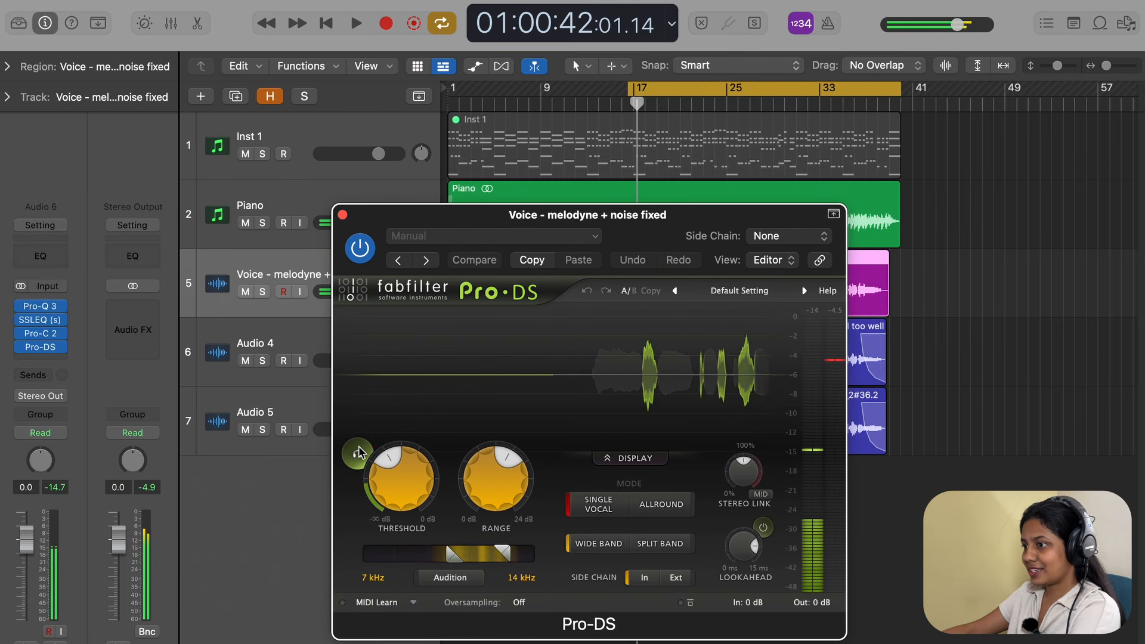
Solo the vocal and play it to audition the sibilance that triggers the Pro-DS.
left_click(357, 453)
key("s")
key("space")
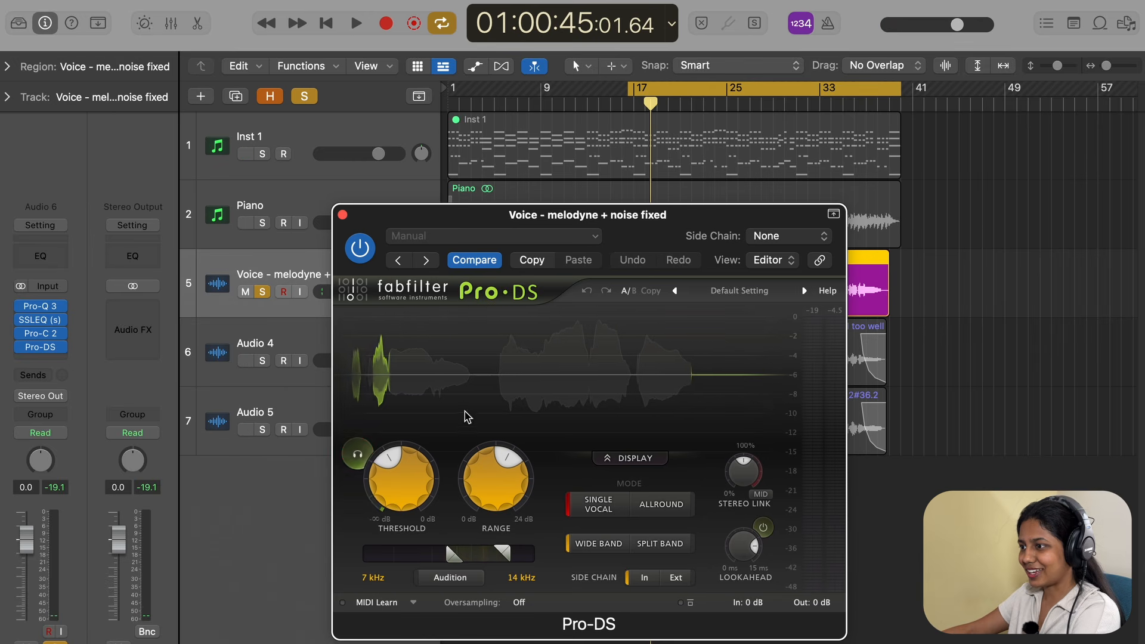
key("space")
Set the Pro-DS range to about 10.8 dB and upper frequency limit to 16.44 kHz, unsolo the vocal and close the plug-in.
mouse_move(506, 458)
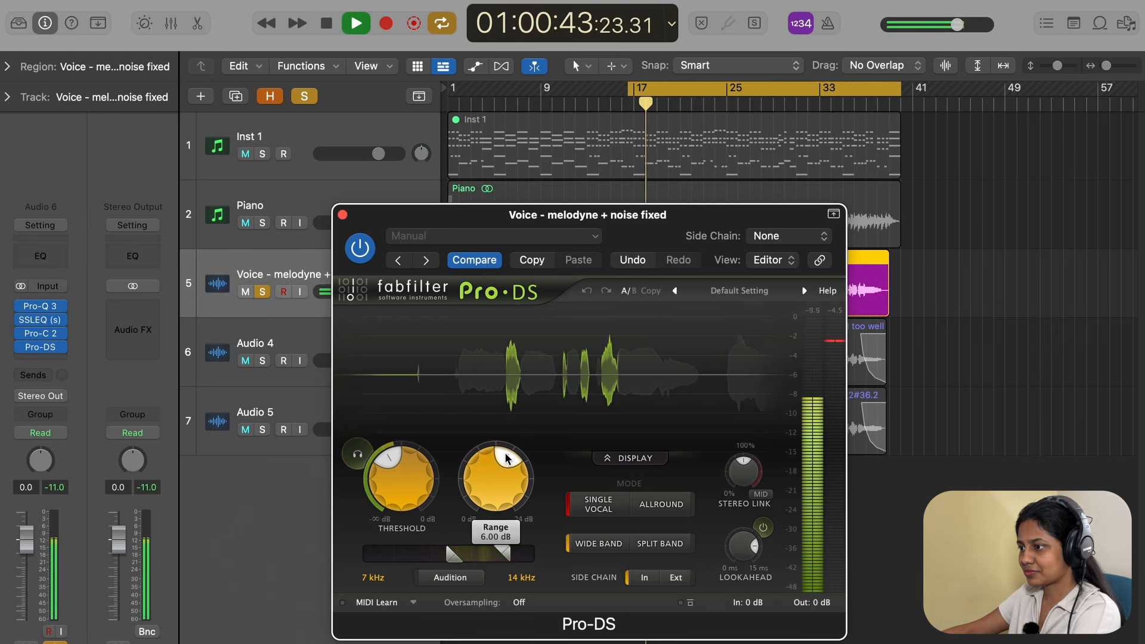
left_click_drag(503, 458, 518, 495)
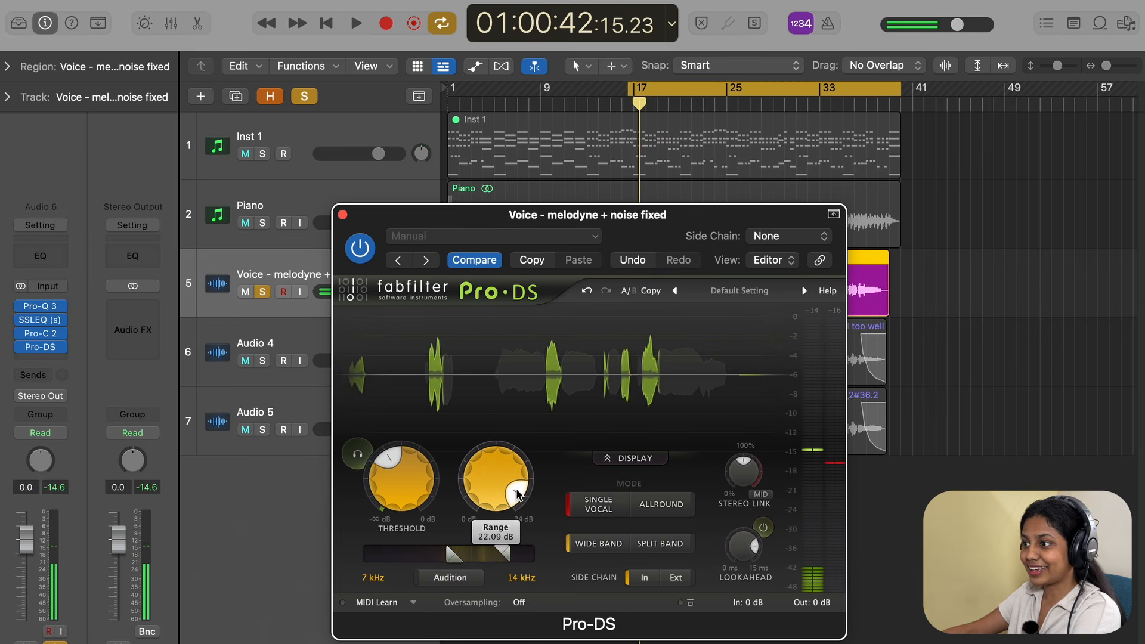
left_click_drag(517, 493, 525, 475)
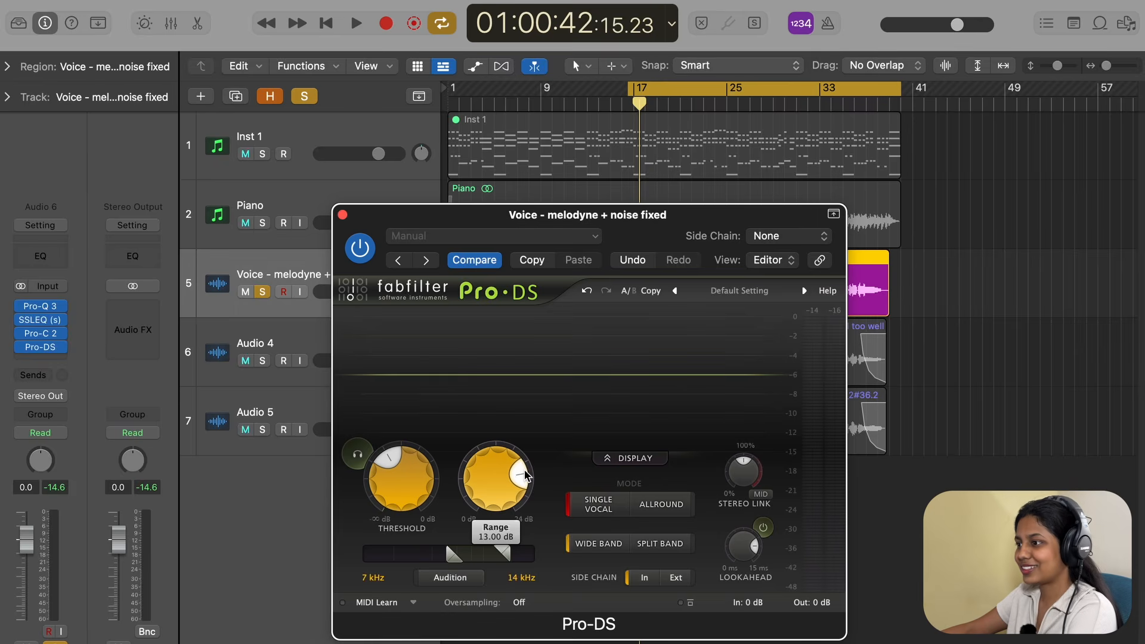
key("space")
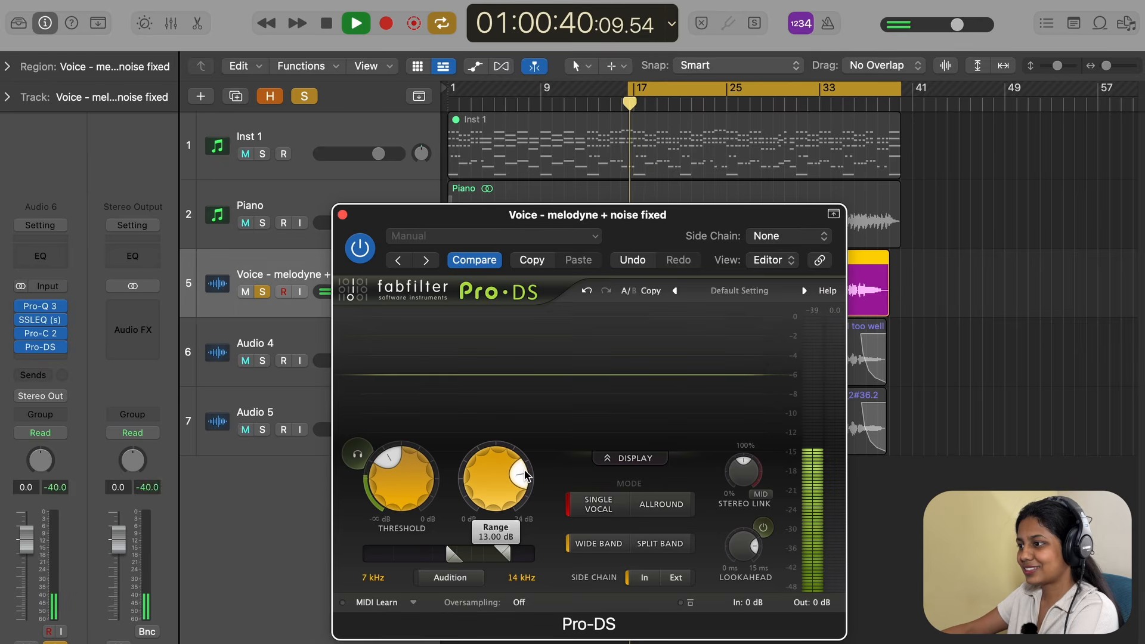
left_click_drag(525, 475, 526, 469)
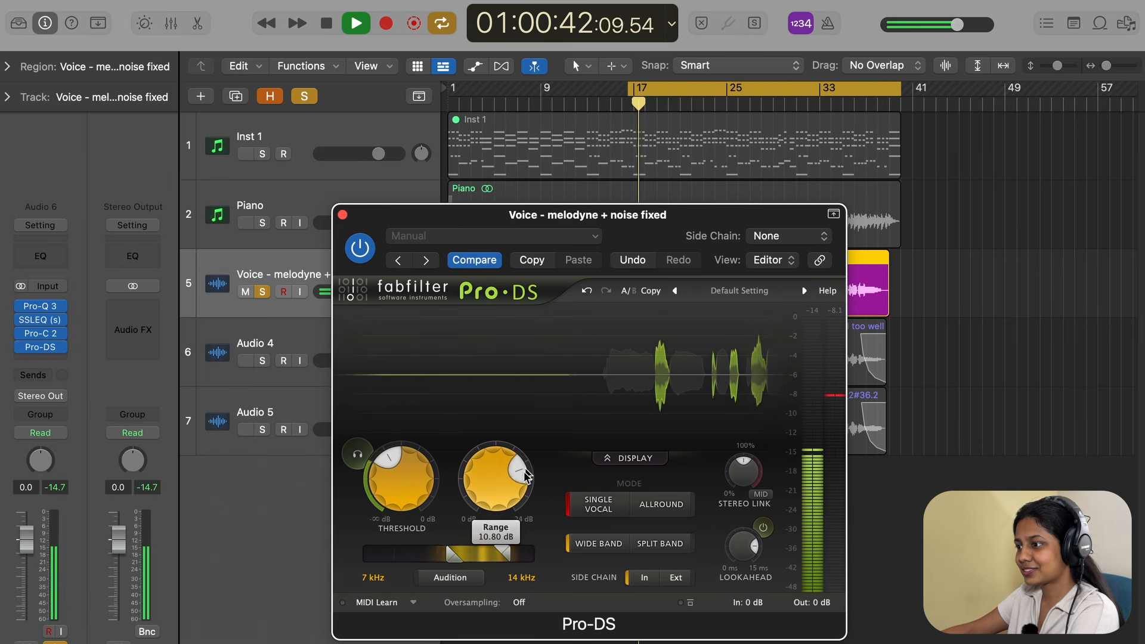
left_click_drag(501, 553, 516, 551)
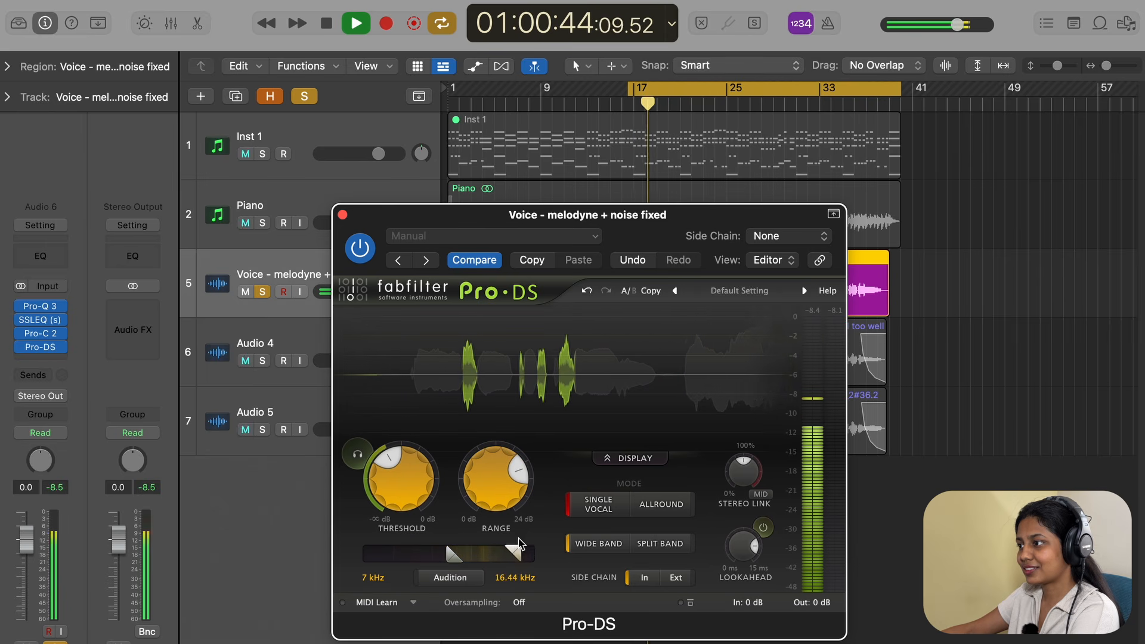
left_click(266, 292)
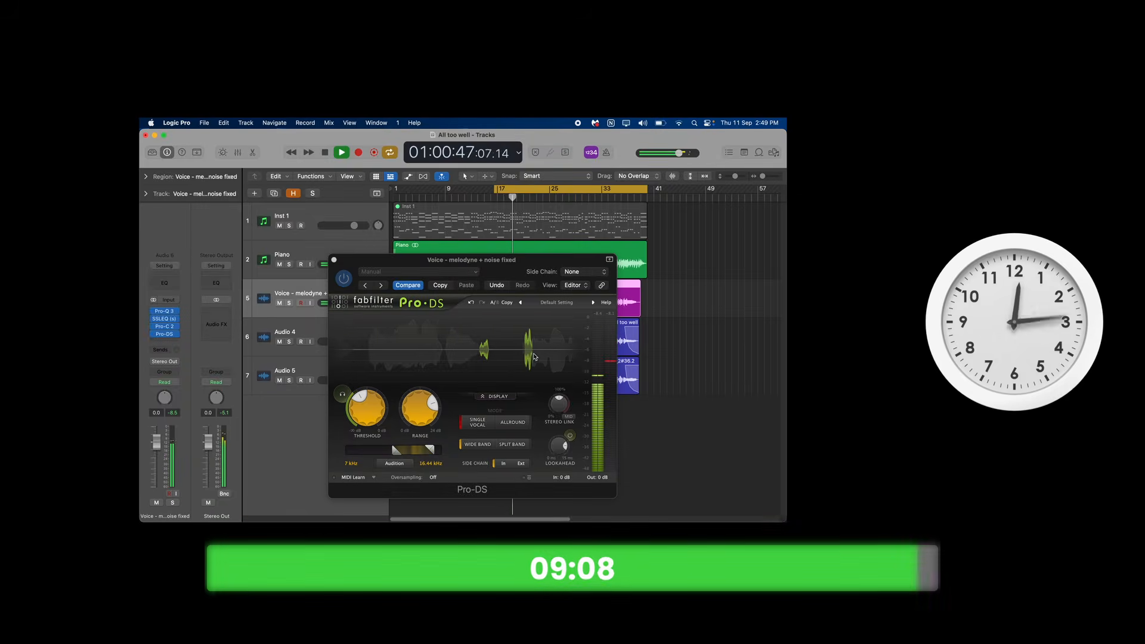
left_click(342, 215)
Revisit the Pro-Q 3 and SSLEQ (s) on the vocal and compare playback with the SSLEQ (s) off and on.
left_click(40, 320)
left_click(40, 307)
mouse_move(559, 354)
left_mouse_down()
mouse_move(555, 324)
mouse_move(578, 347)
left_mouse_up()
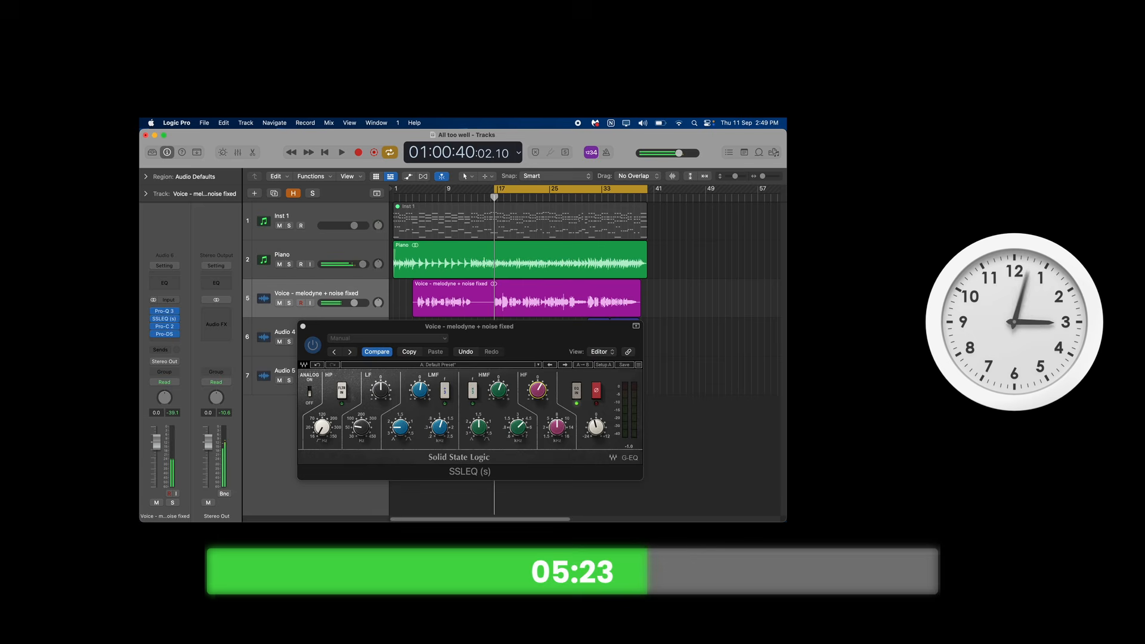
key("space")
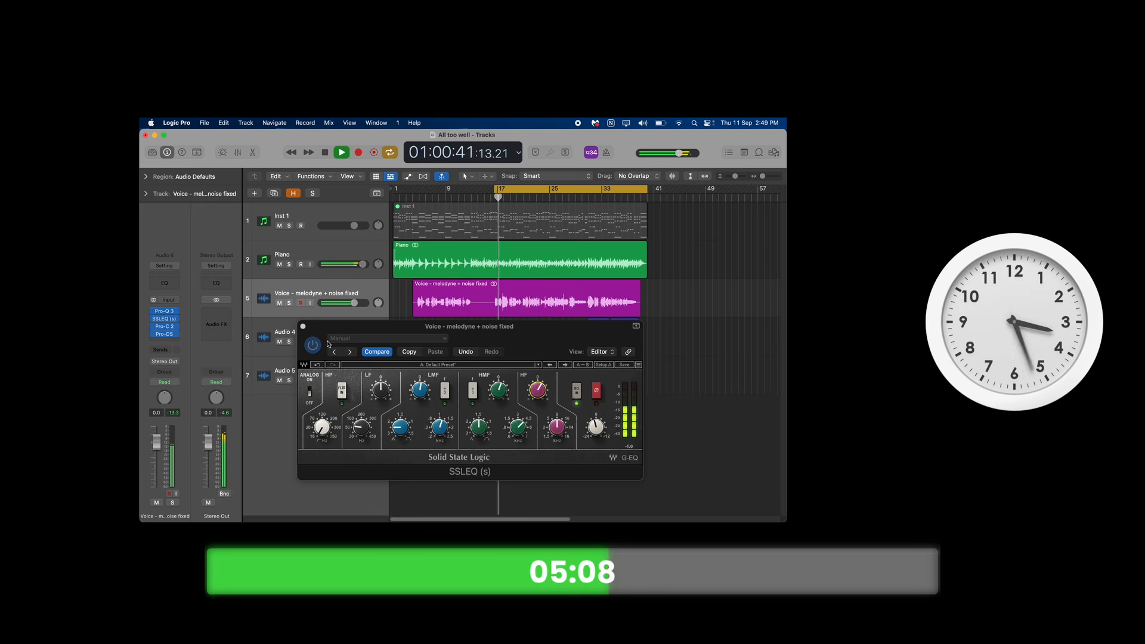
left_click(313, 347)
left_click(313, 347)
left_click(313, 348)
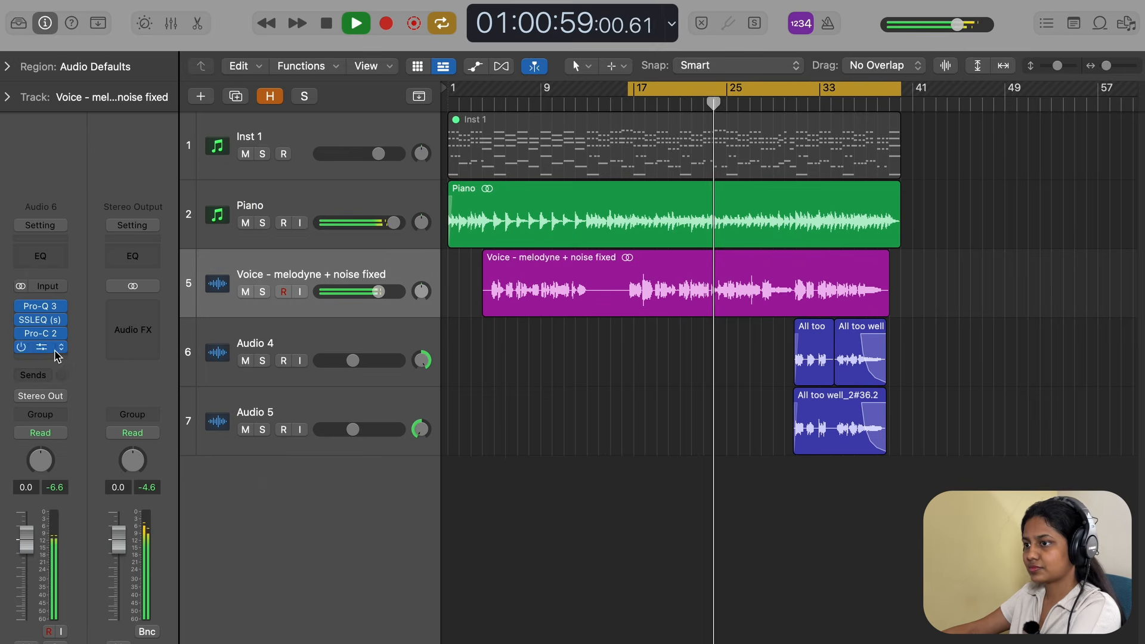
Insert Saturn 2 after the Pro-DS on the vocal track and split its spectrum into two bands.
left_click(59, 358)
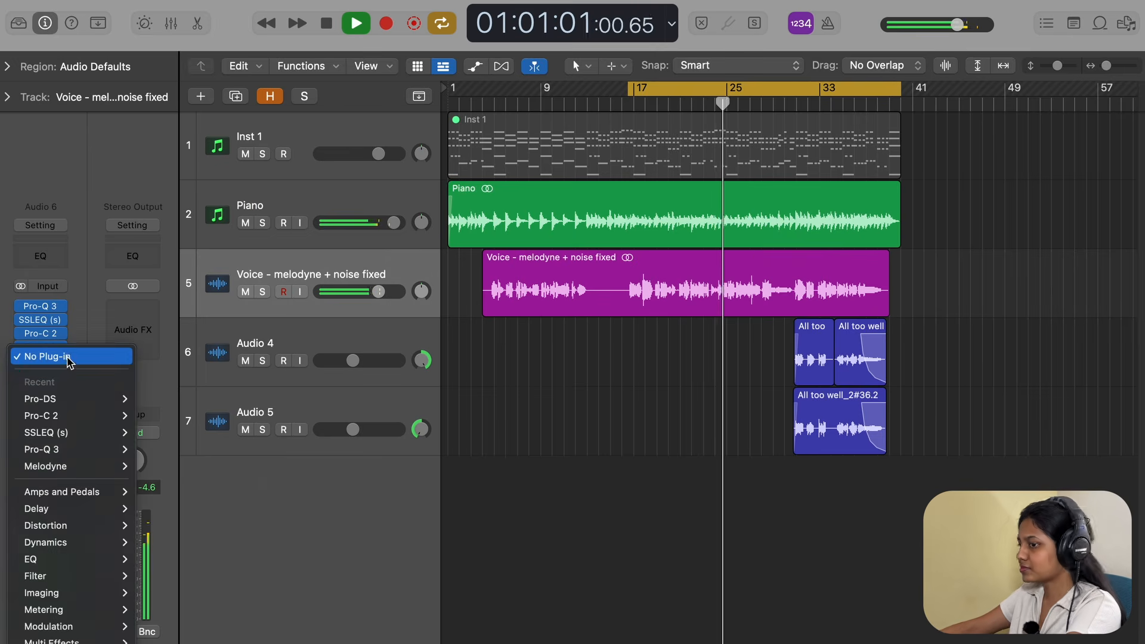
left_click(91, 247)
key("space")
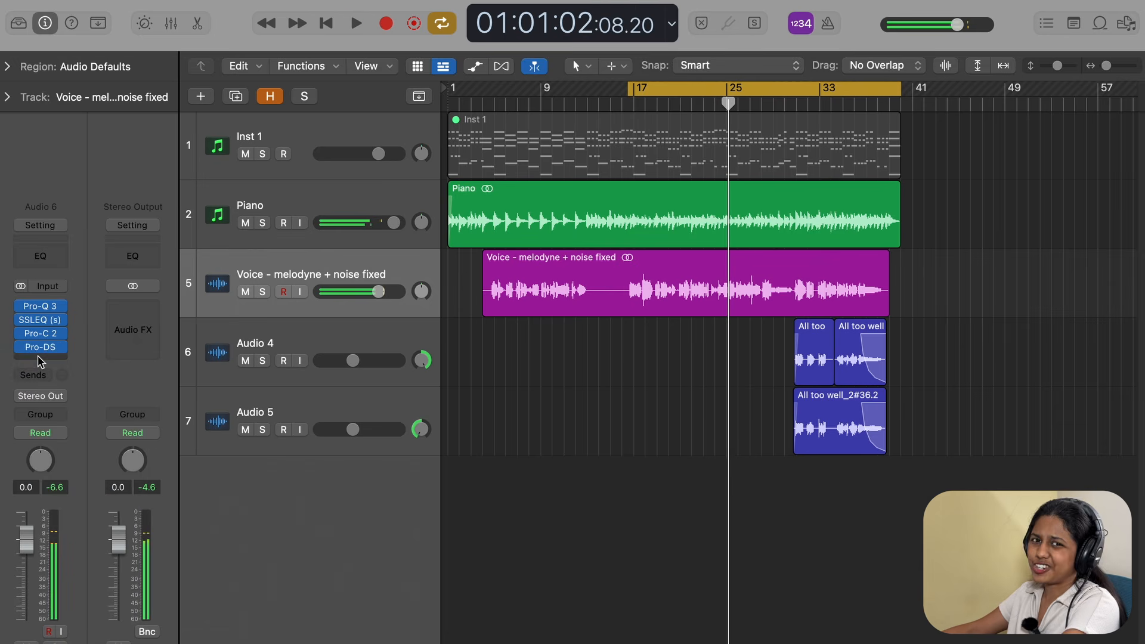
left_click(39, 360)
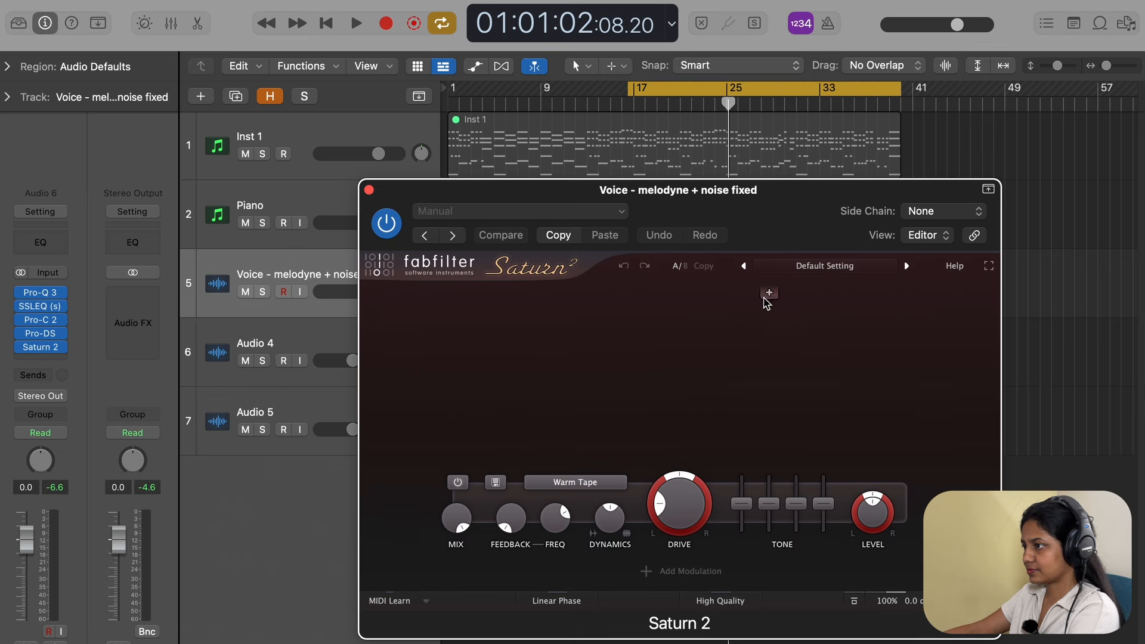
left_click(713, 292)
During playback, raise the two highest tone sliders of the upper Saturn 2 band and set its style to Gentle Saturation.
key("space")
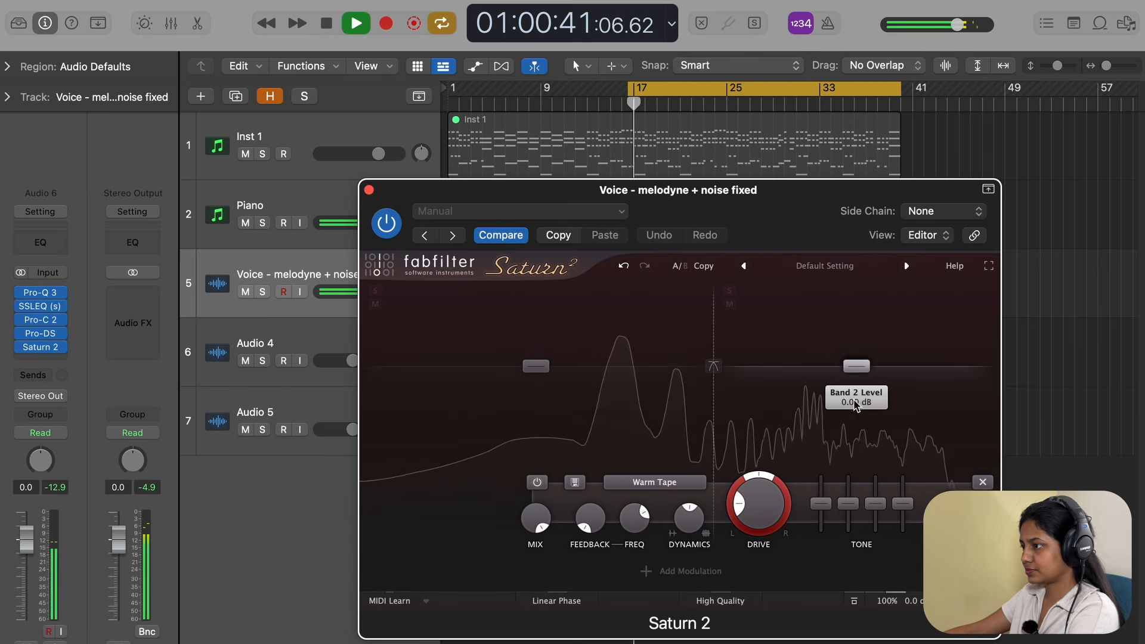
mouse_move(905, 504)
left_mouse_down()
mouse_move(915, 488)
mouse_move(915, 499)
mouse_move(891, 496)
left_mouse_up()
left_click_drag(642, 420, 620, 425)
left_click(508, 410)
mouse_move(516, 451)
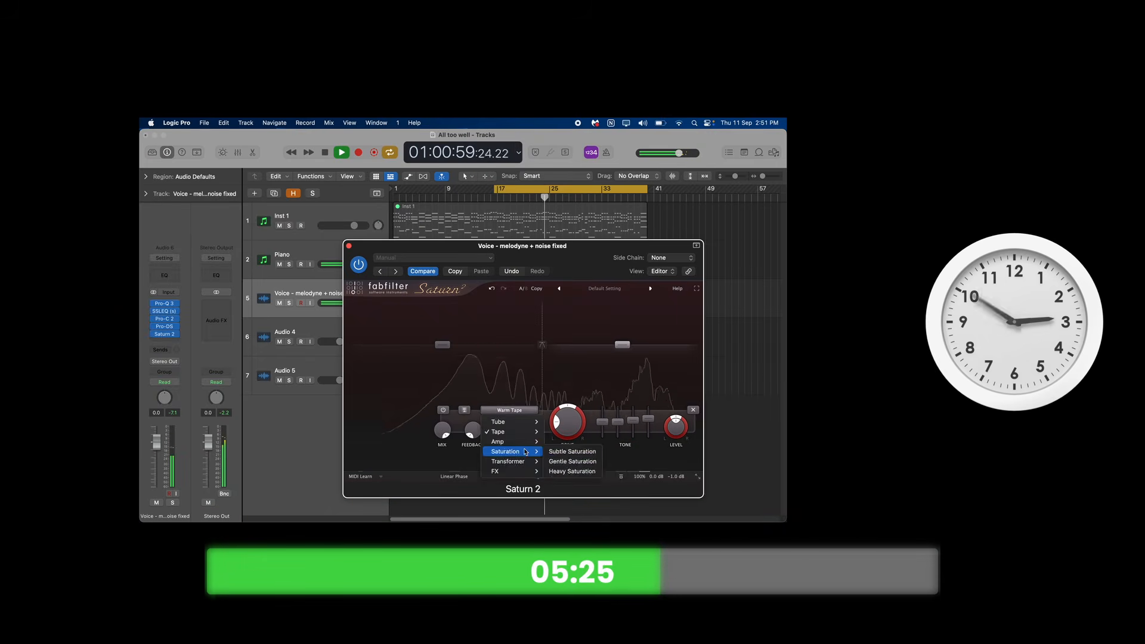
left_click(568, 461)
Compare the full mix with Saturn 2 switched off and on, and close its window.
left_click(357, 267)
key("space")
key("space")
left_click(356, 268)
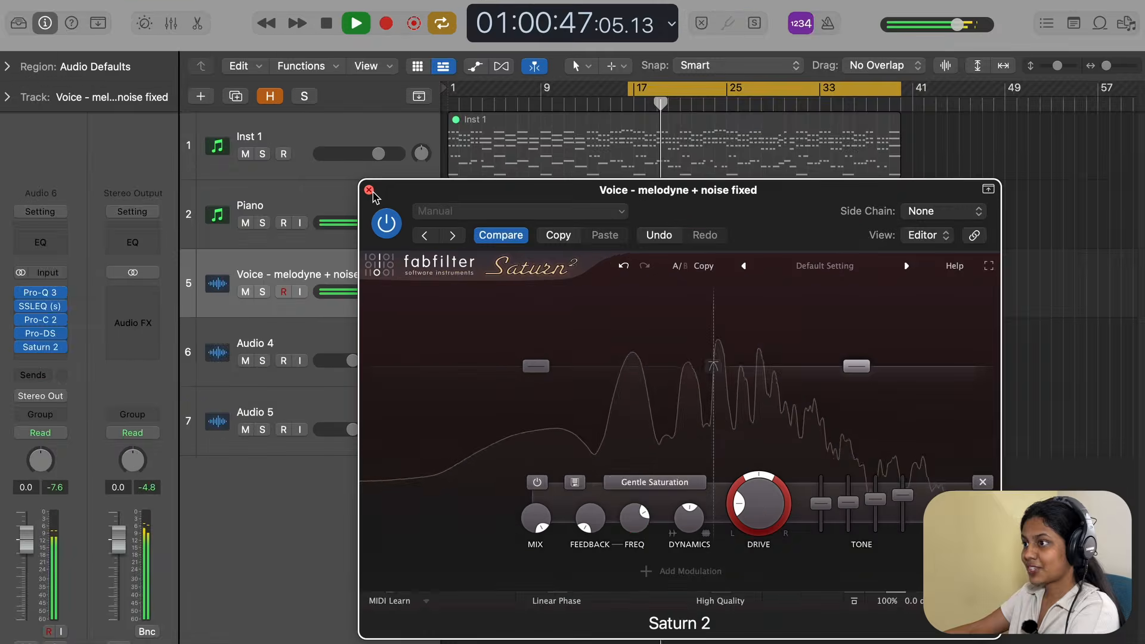
left_click(349, 246)
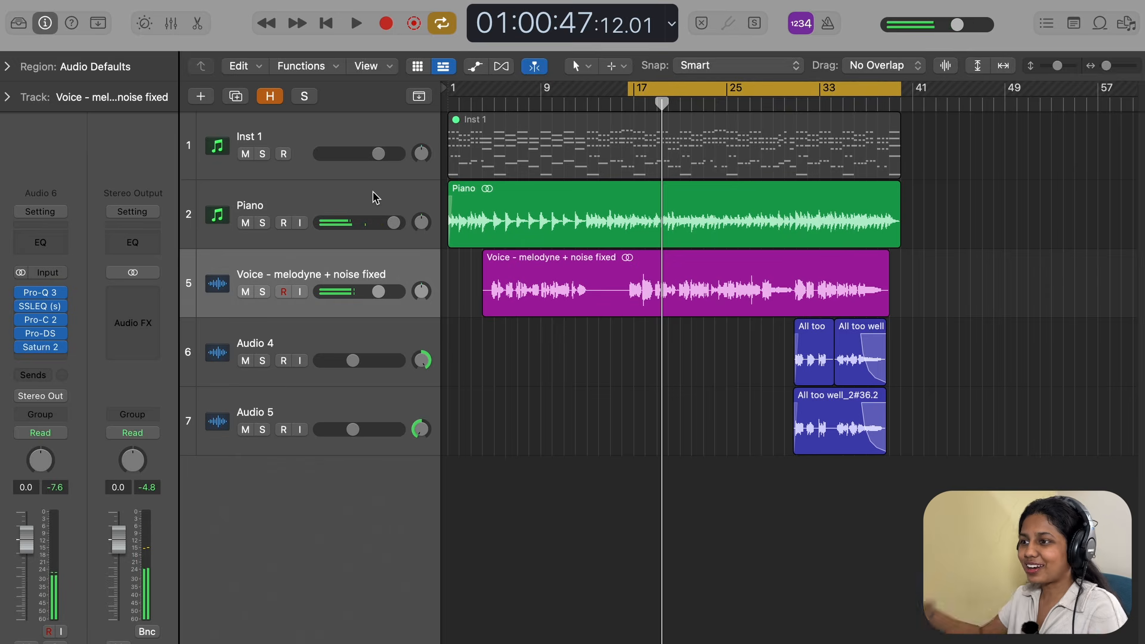
Solo the vocal, compare it with Saturn 2 off and on, and return to the unsoloed mix with the plug-in closed.
key("s")
left_click(46, 347)
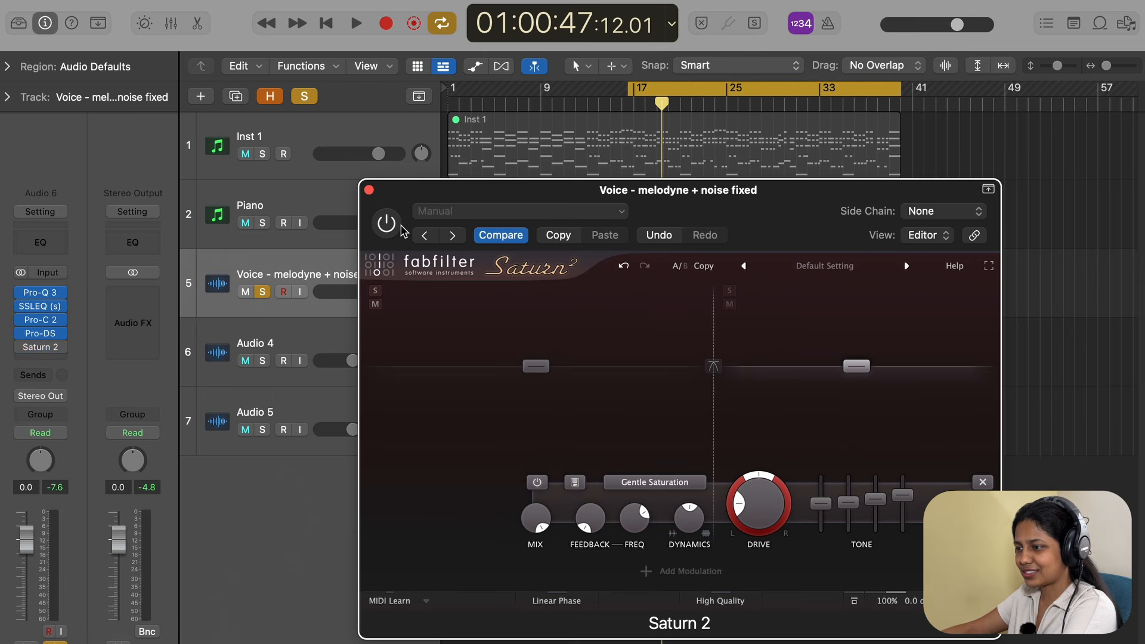
key("space")
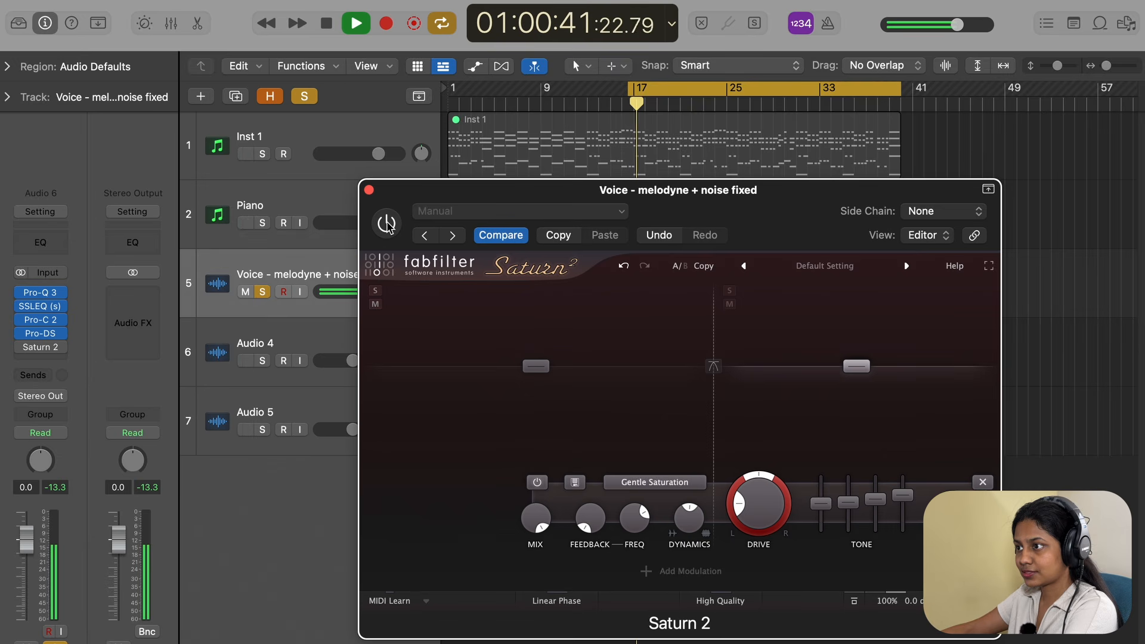
left_click(386, 225)
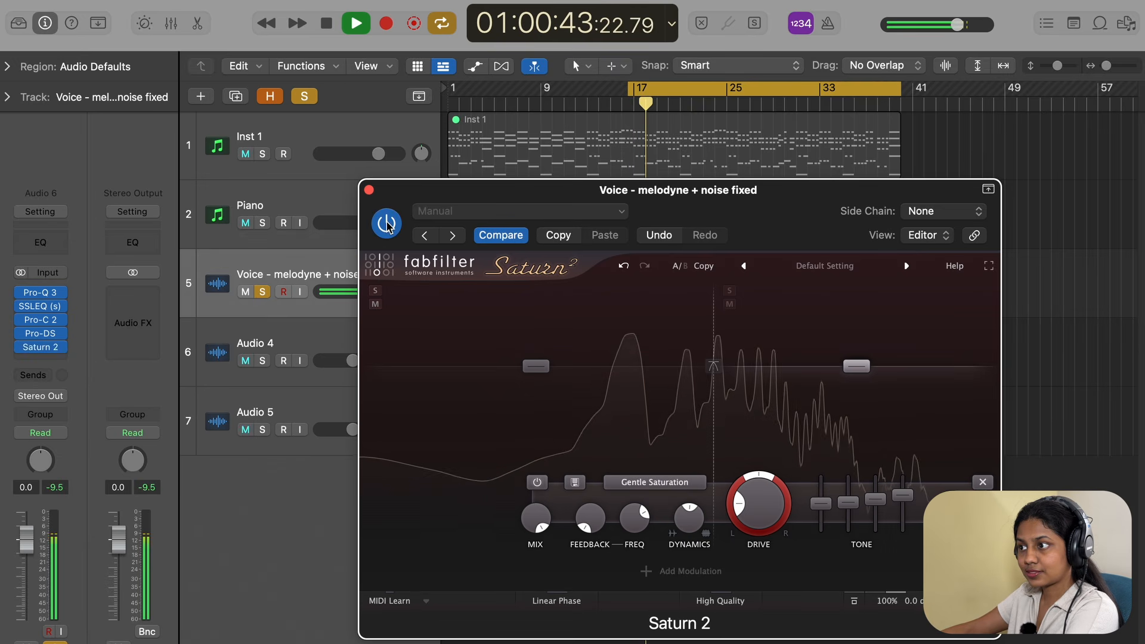
left_click(386, 225)
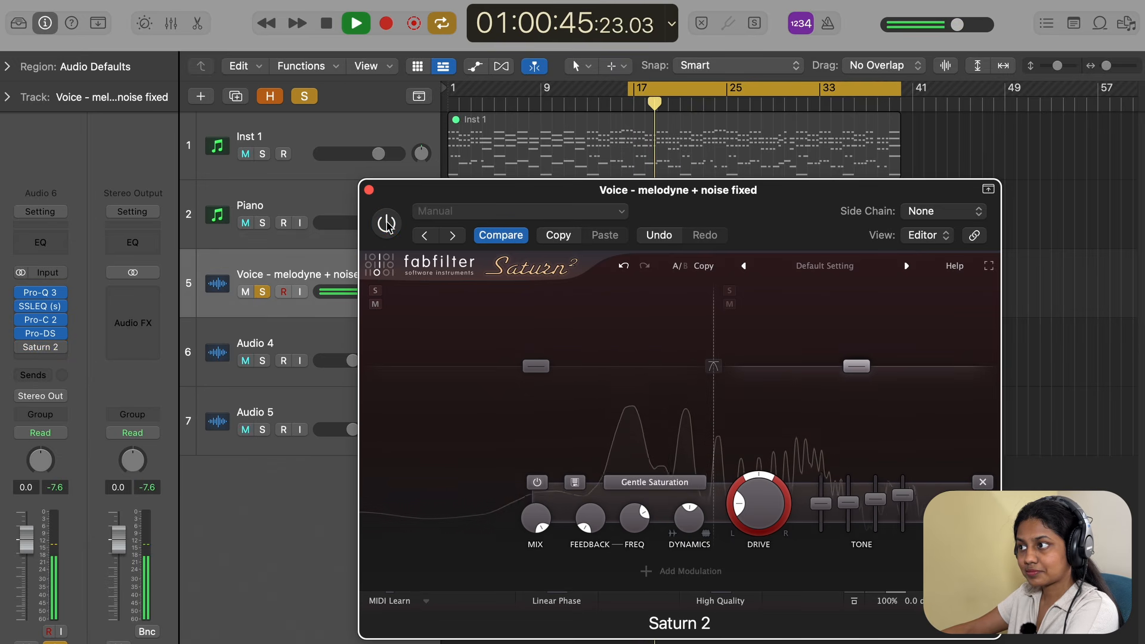
left_click(386, 224)
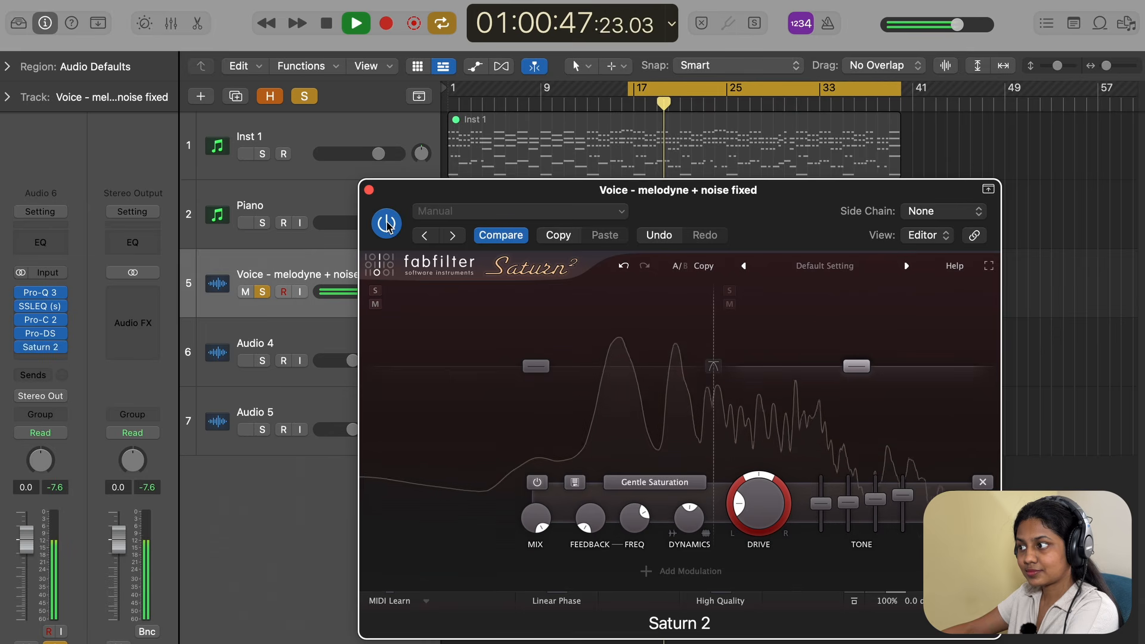
key("space")
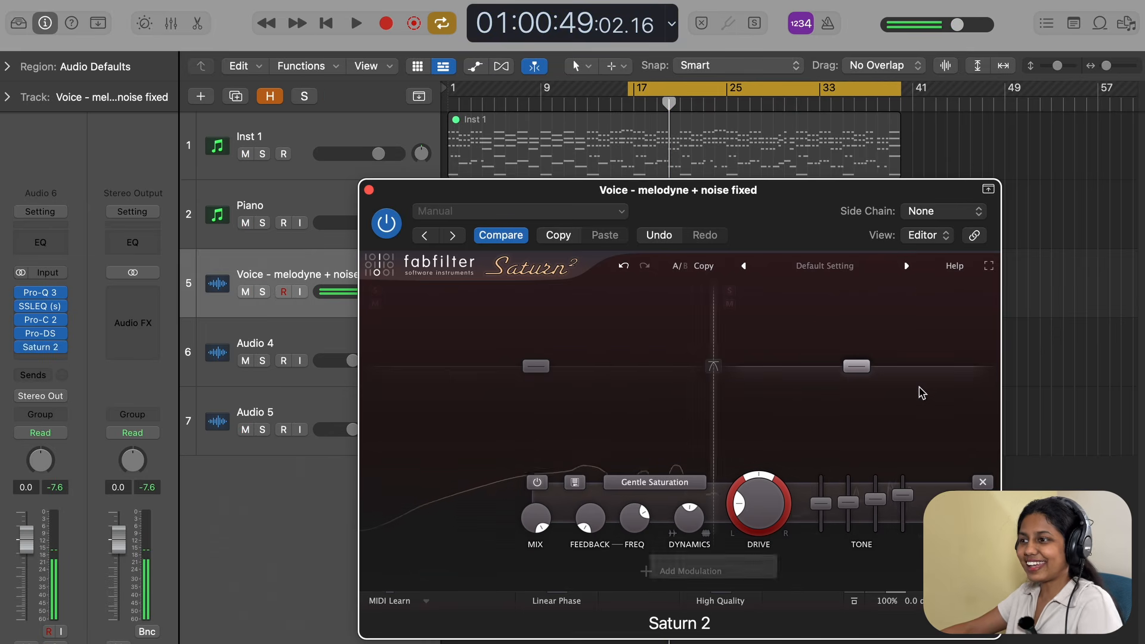
left_click(369, 191)
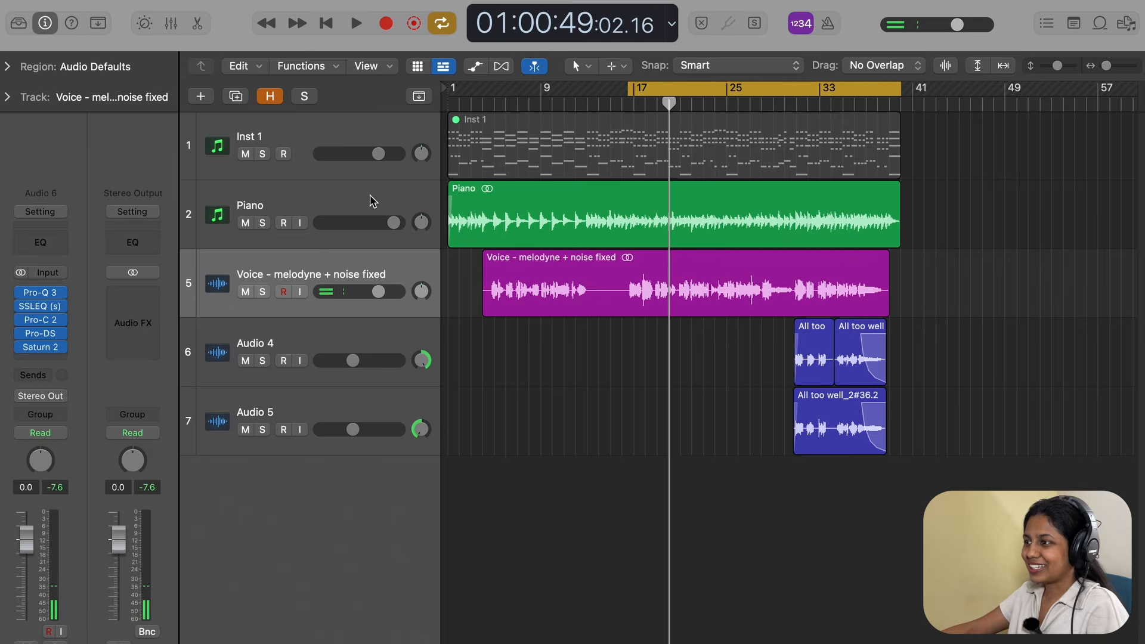
Add a Bus 1 send to the vocal track and insert ValhallaVintageVerb on Aux 1.
left_click(59, 371)
mouse_move(101, 399)
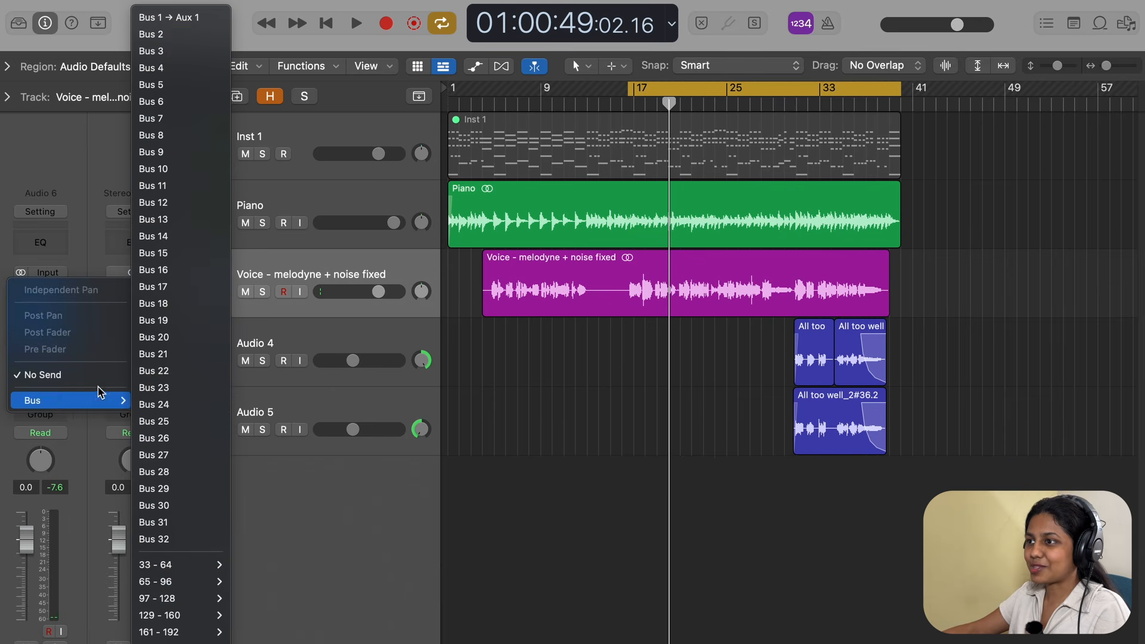
left_click(179, 18)
left_click(135, 285)
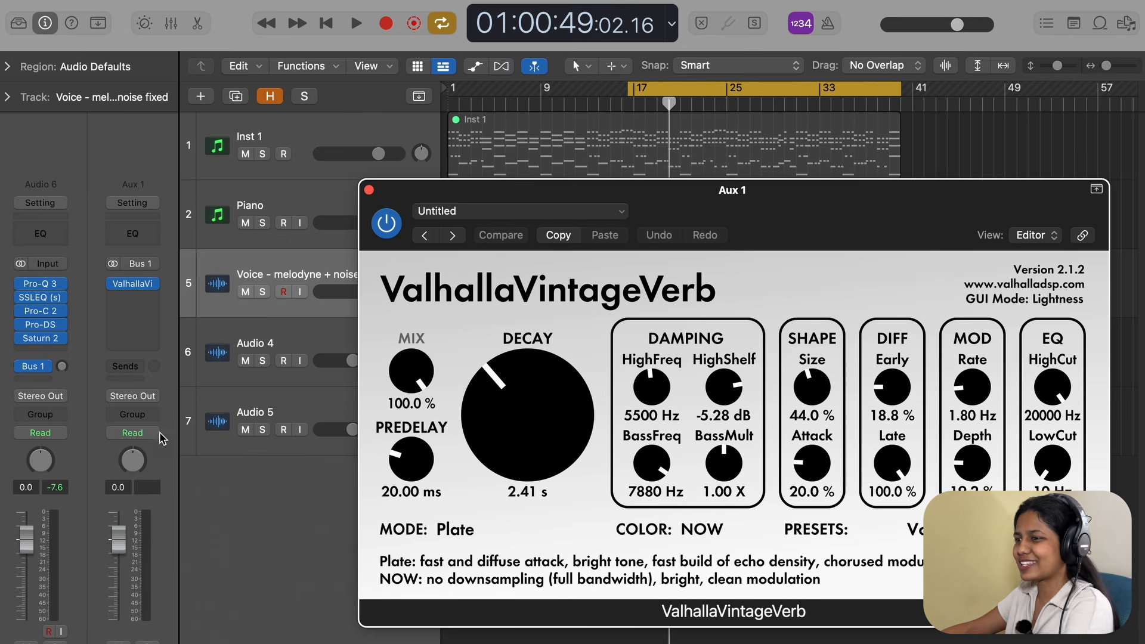
During playback, raise the vocal's Bus 1 send to about -21.2 dB and set the ValhallaVintageVerb HighShelf damping to 0.00 dB.
key("space")
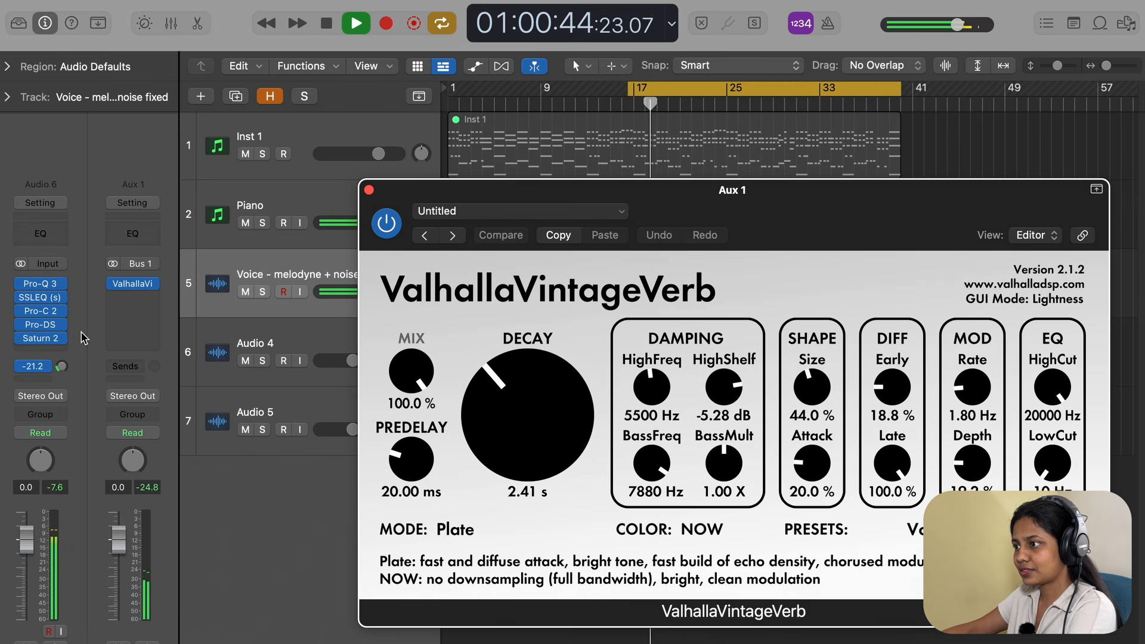
left_click(82, 338)
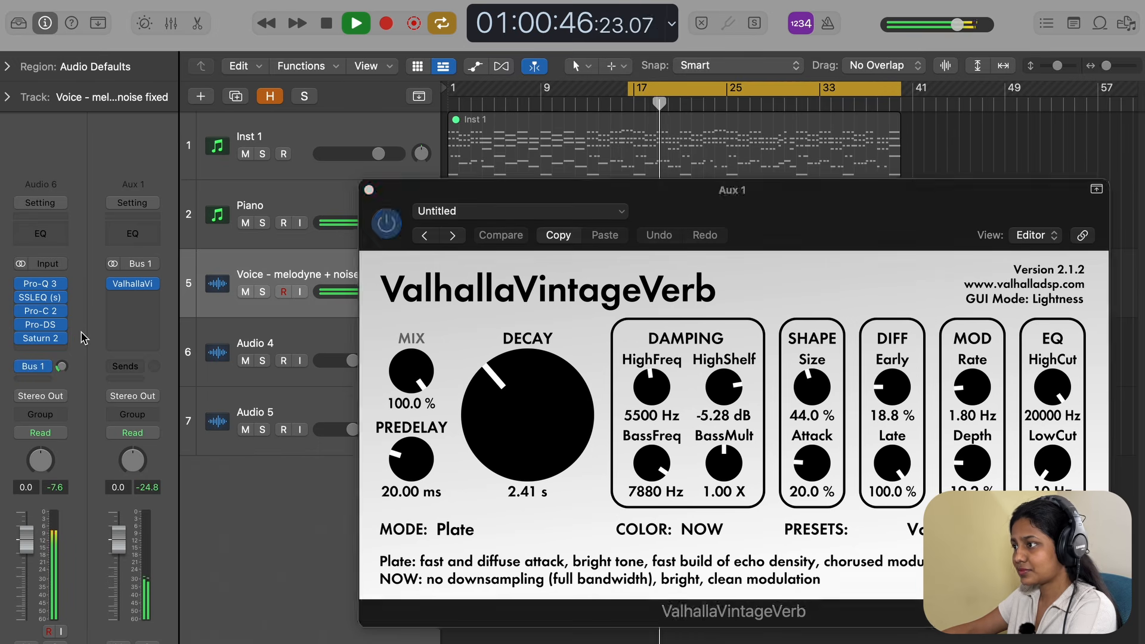
double_click(739, 415)
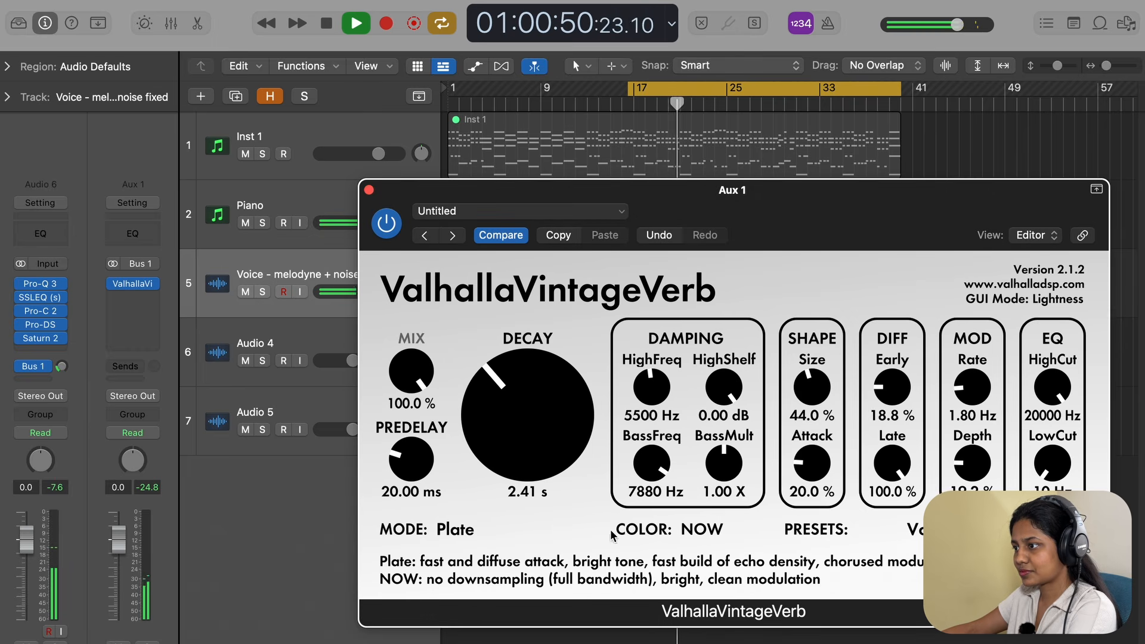
left_click(60, 367)
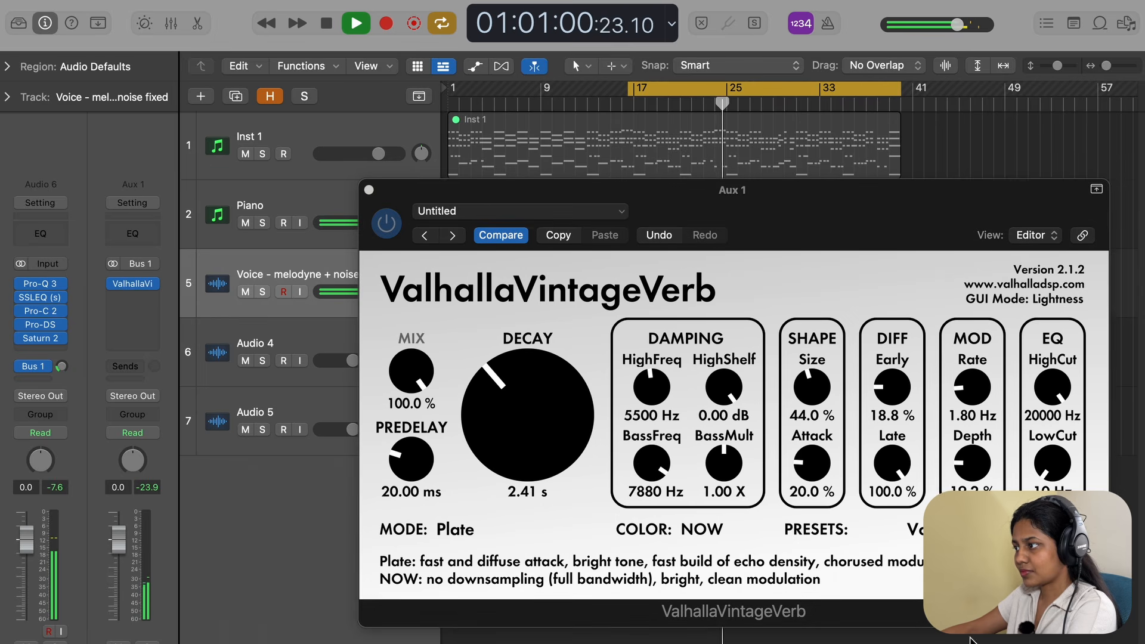
key("space")
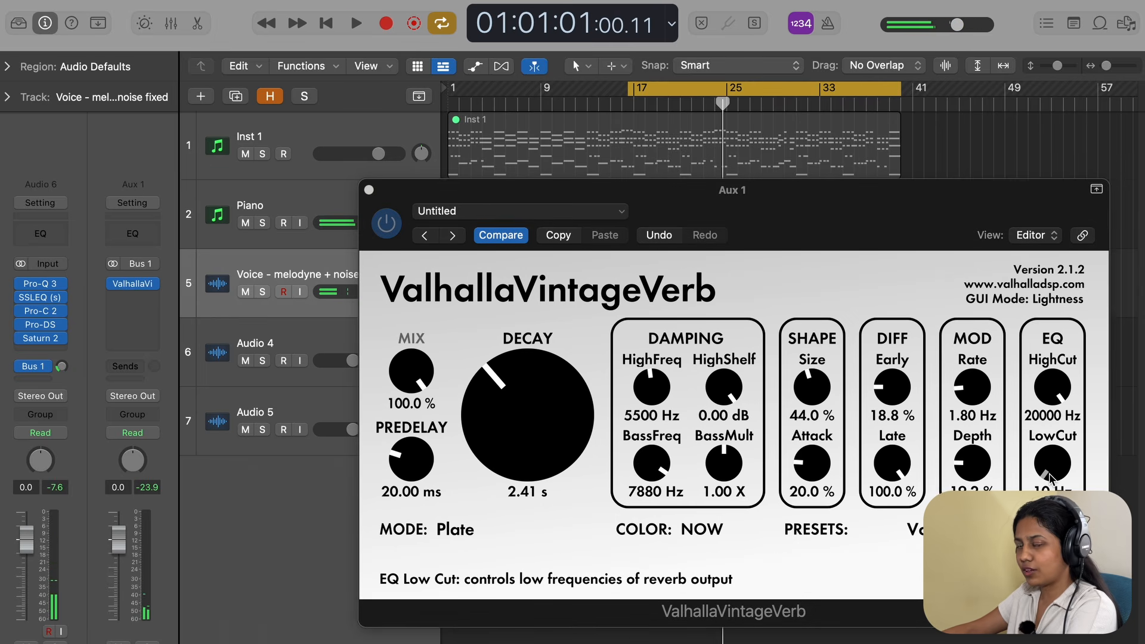
During playback, set the ValhallaVintageVerb LowCut to about 90 Hz and decay to 2.15 s, close its window and stop playback.
left_click(1048, 477)
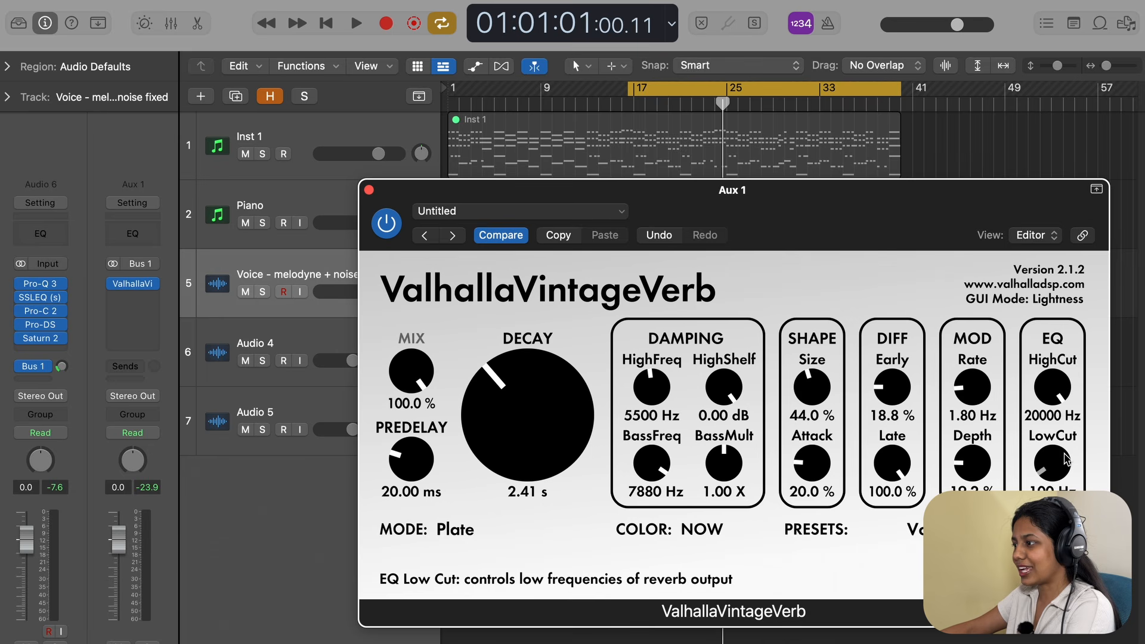
key("space")
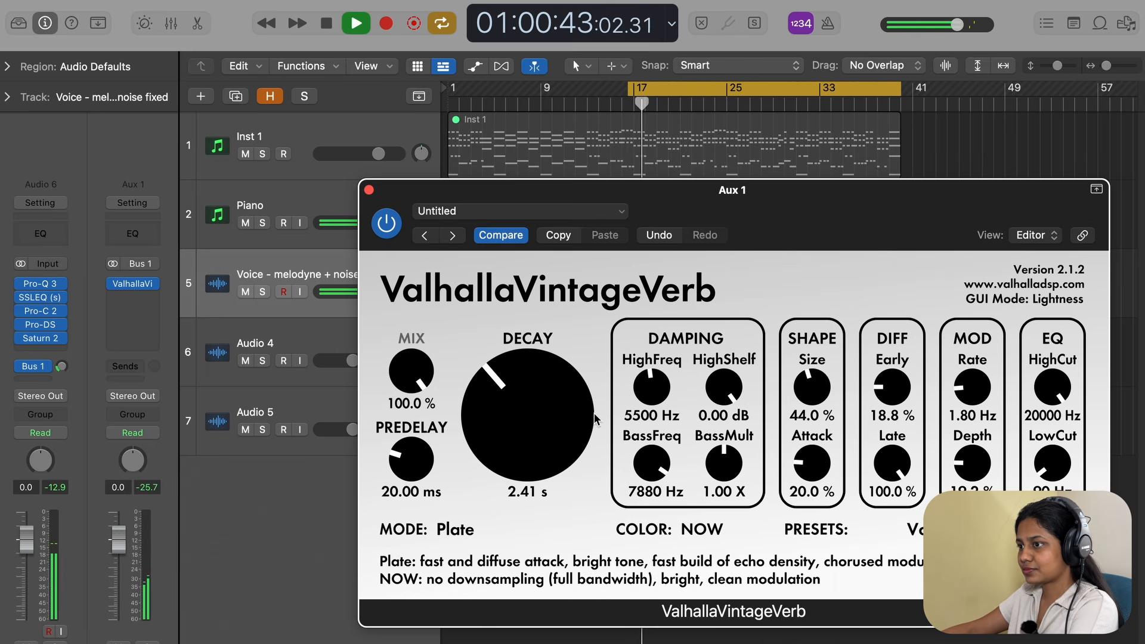
left_click_drag(526, 400, 527, 413)
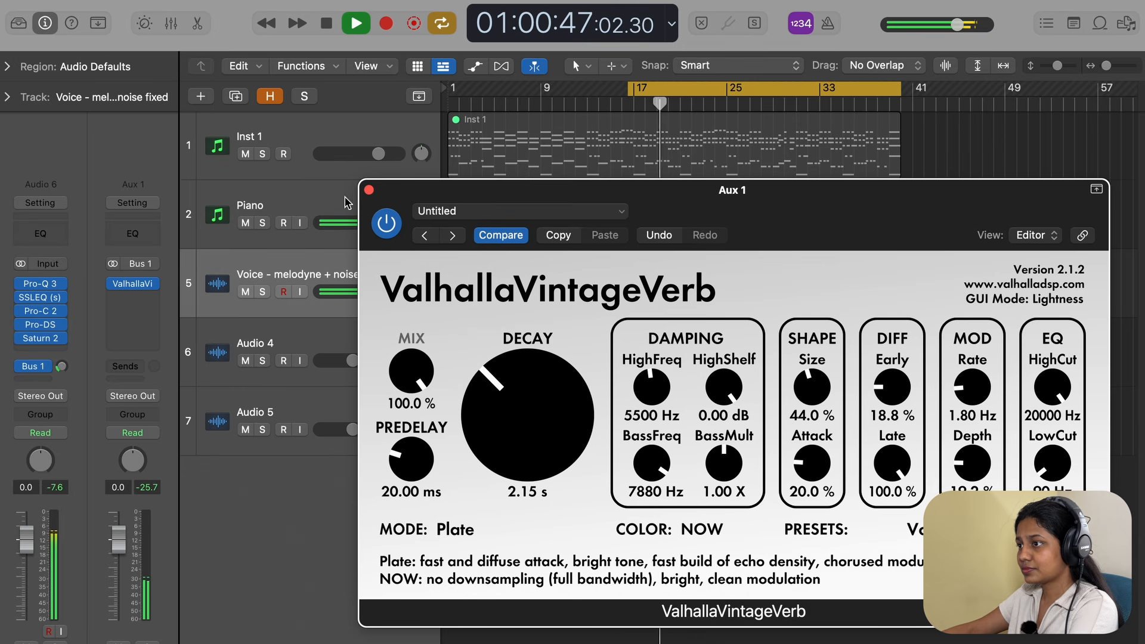
left_click(369, 190)
key("space")
Add a Bus 2 send to the vocal track and insert a stereo Space Designer on Aux 2.
left_click(51, 378)
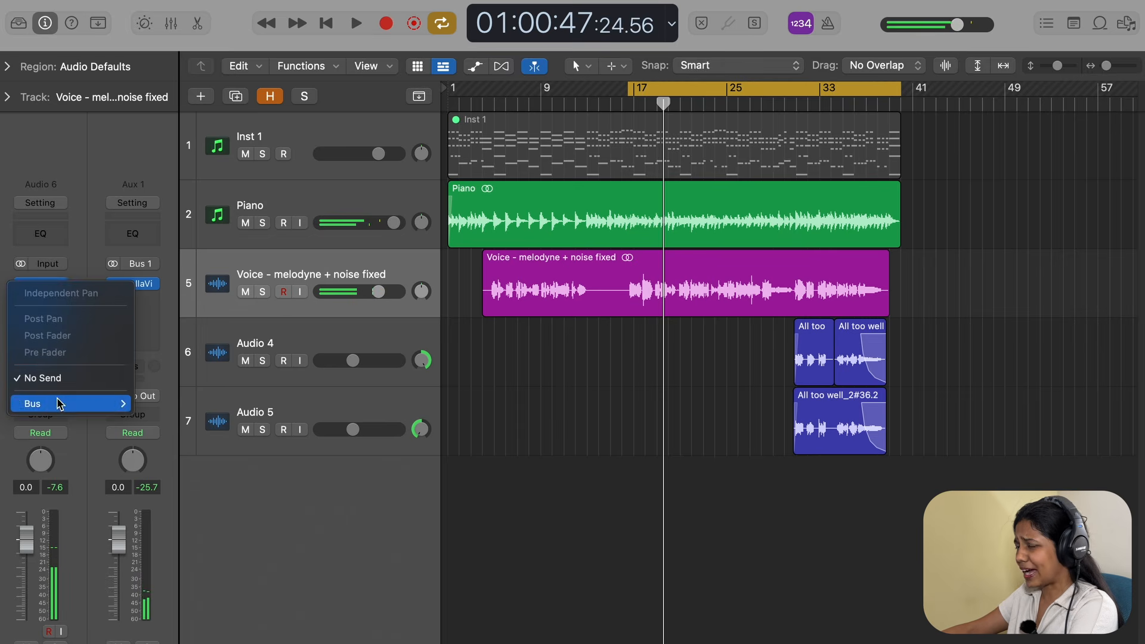
mouse_move(57, 402)
left_click(177, 35)
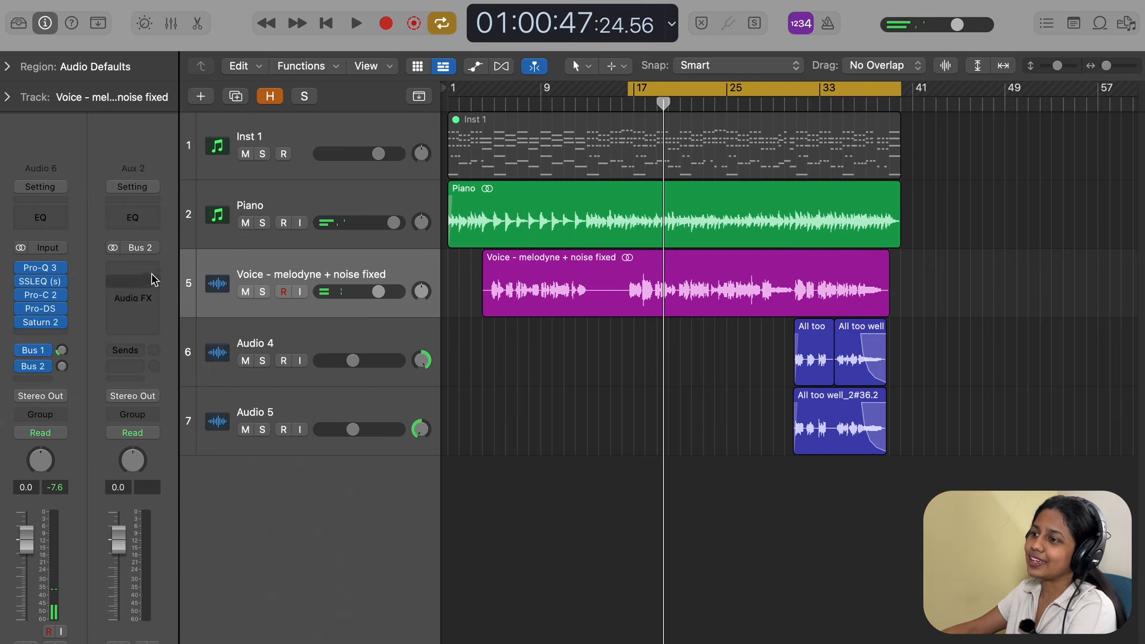
left_click(156, 273)
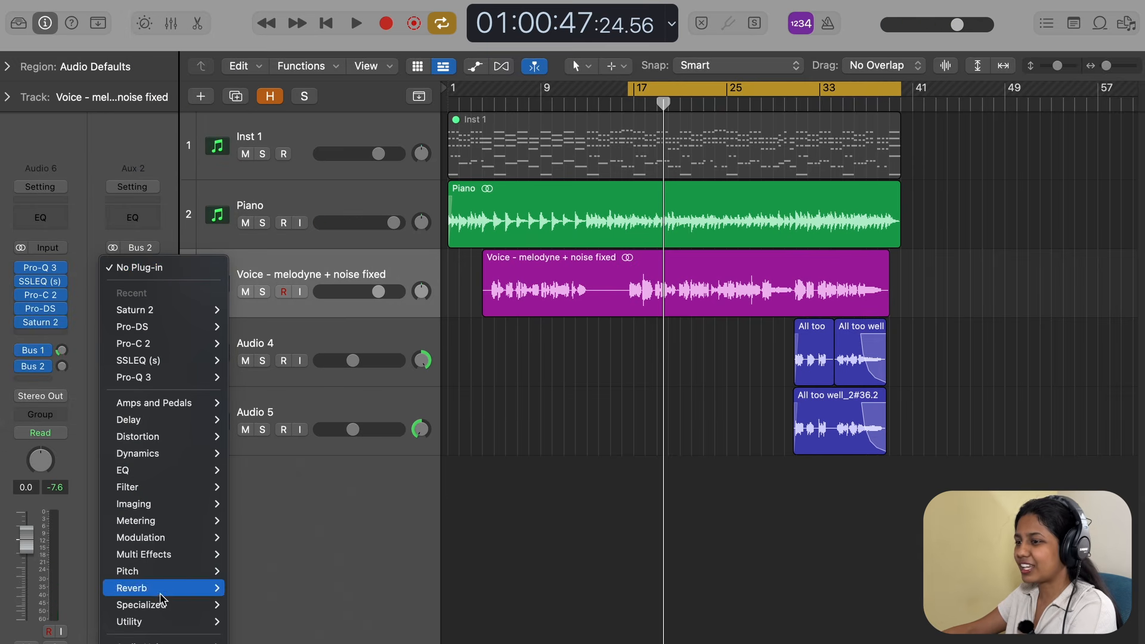
mouse_move(179, 588)
mouse_move(254, 638)
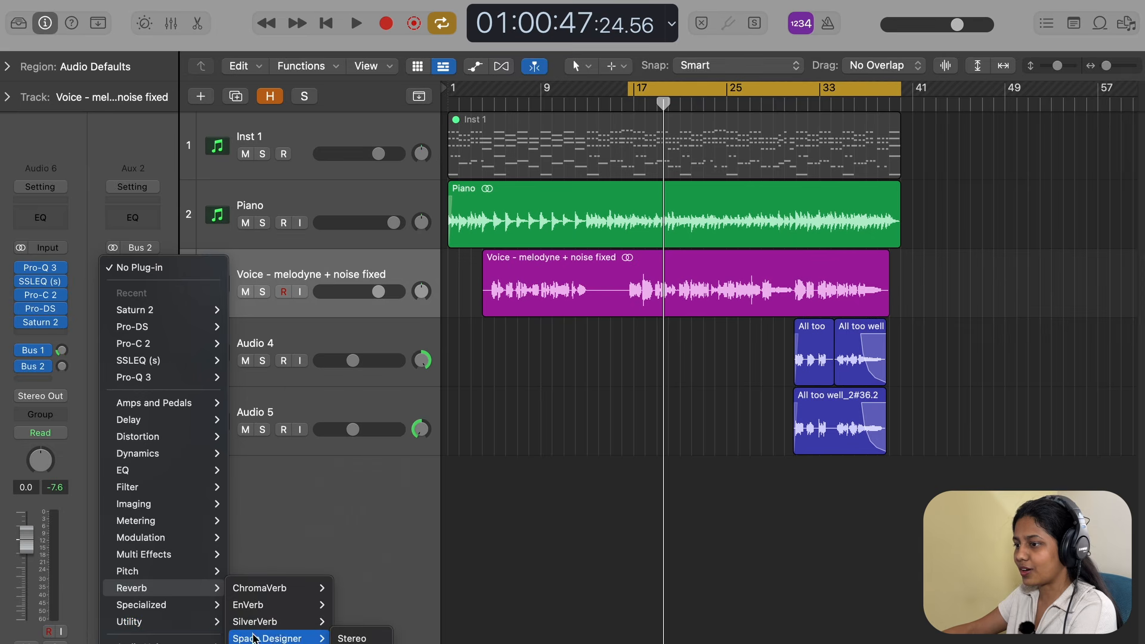
left_click(352, 638)
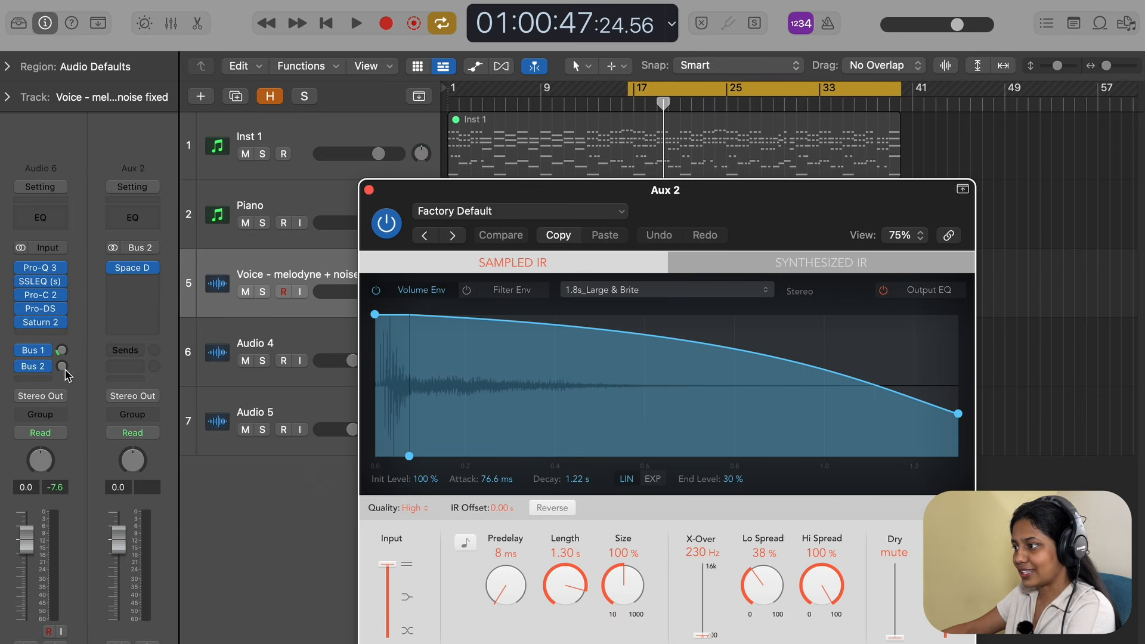
During playback, set the vocal's Bus 2 send to about -22.2 dB and the Space Designer length to 1.13 s.
key("space")
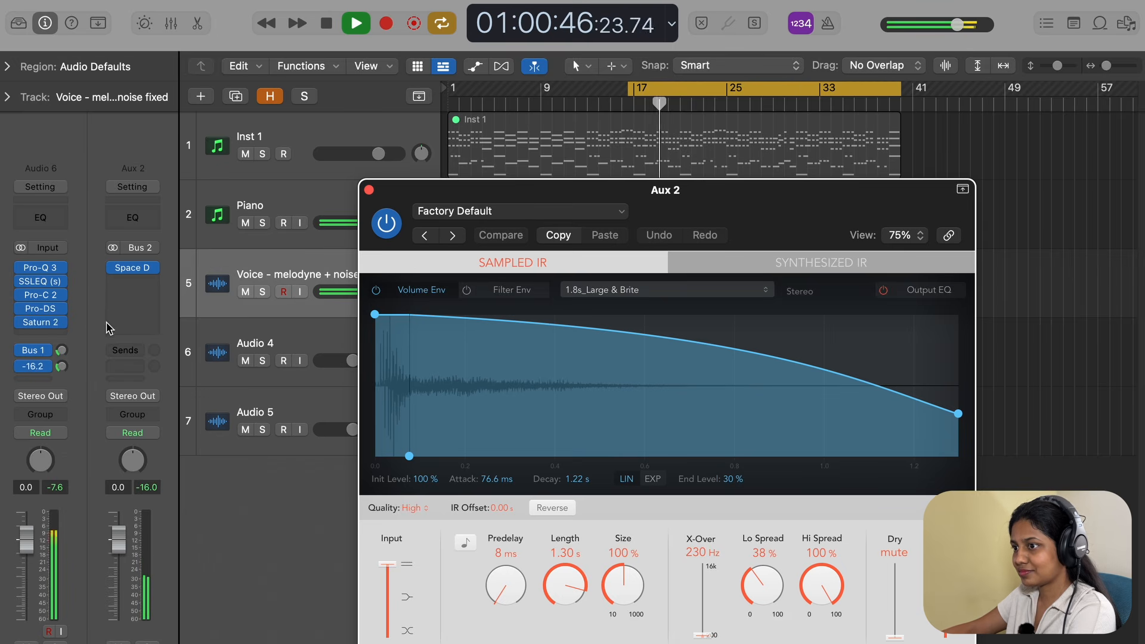
left_click(186, 340)
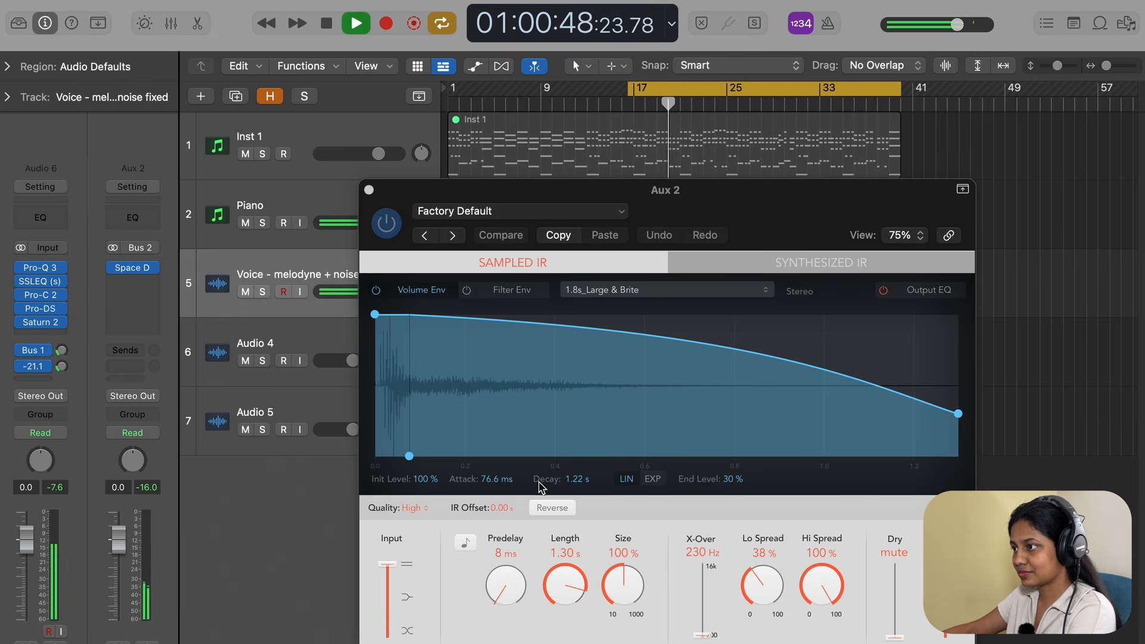
left_click_drag(560, 564, 563, 581)
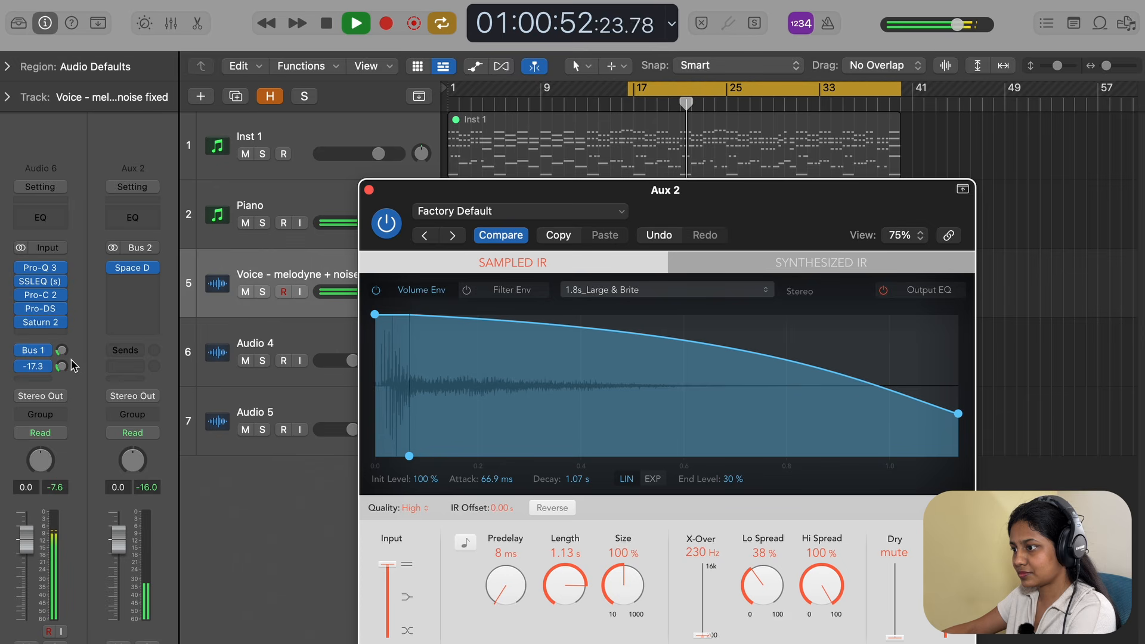
left_click_drag(71, 366, 72, 368)
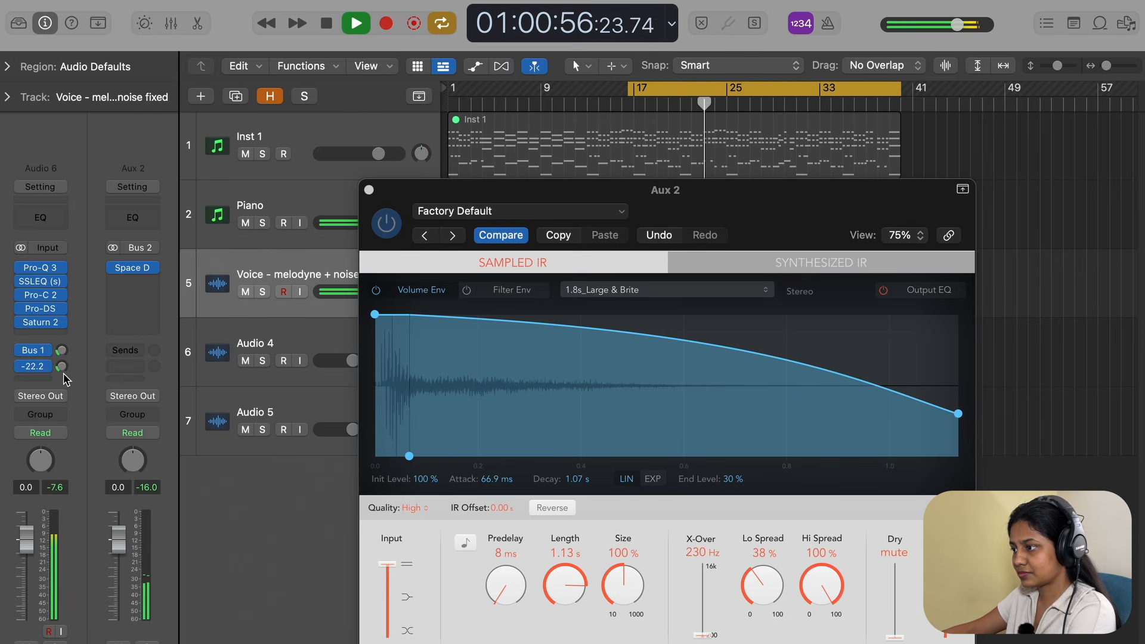
Add a Channel EQ with a raised low cut to Aux 2, close both plug-in windows and stop playback.
left_click(151, 226)
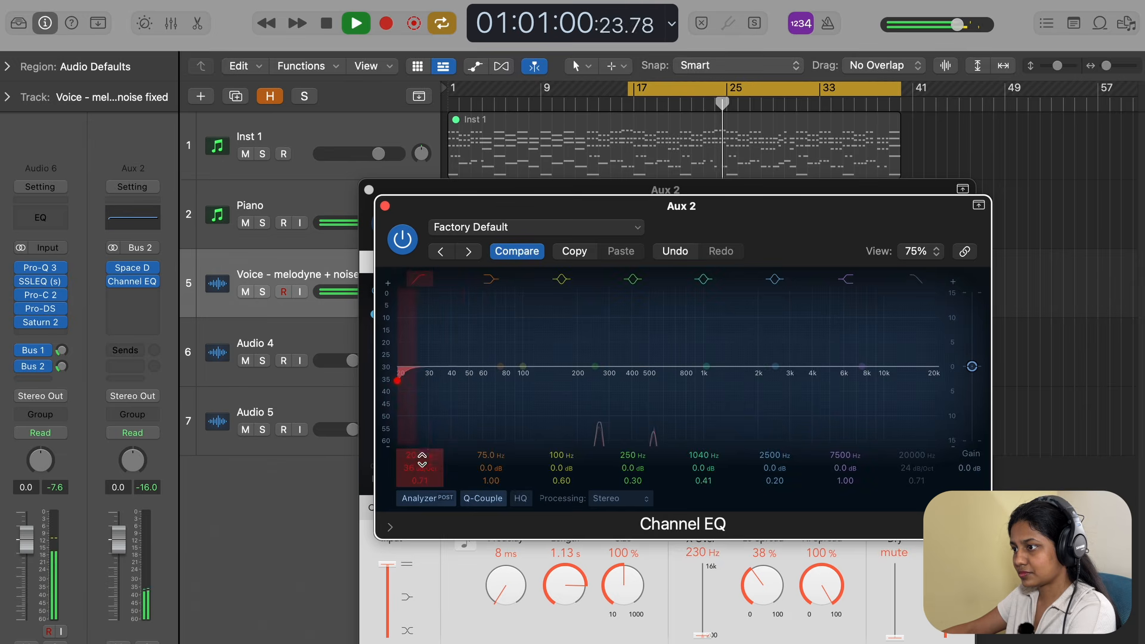
left_click_drag(422, 459, 422, 446)
left_click(385, 206)
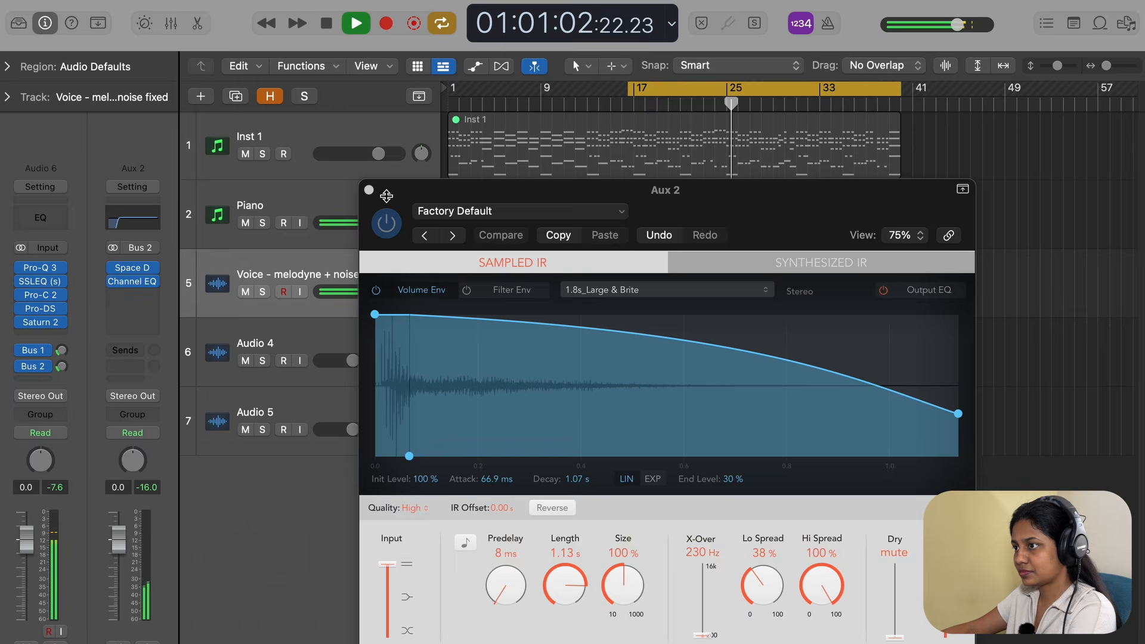
left_click(369, 190)
key("space")
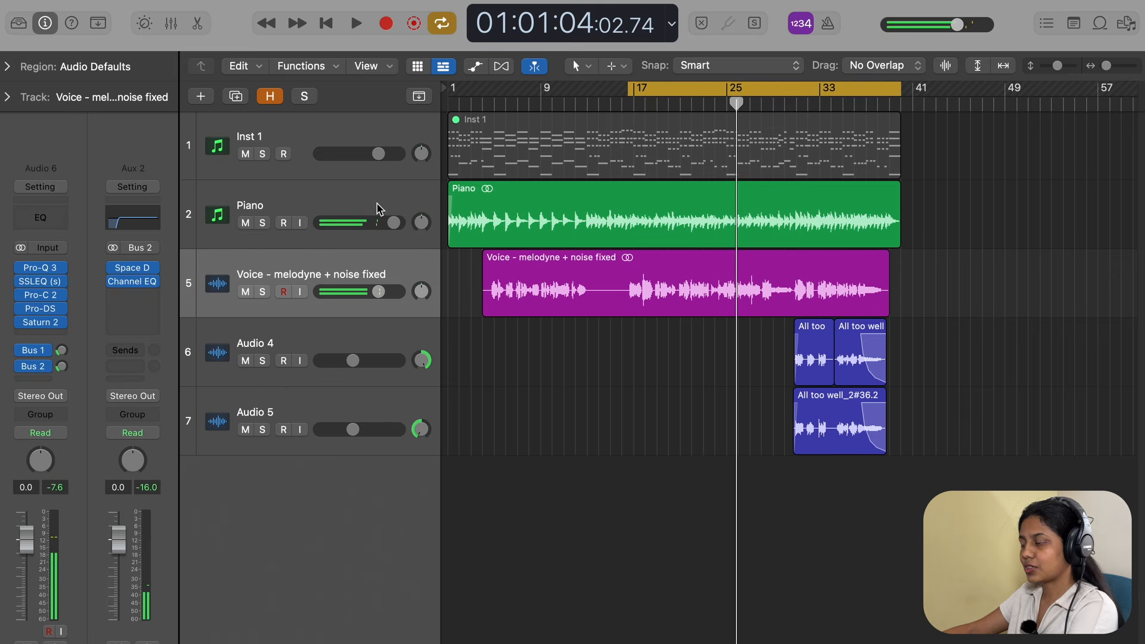
Replay the full mix and fine-tune the vocal's Bus 1 and Bus 2 send levels.
key("space")
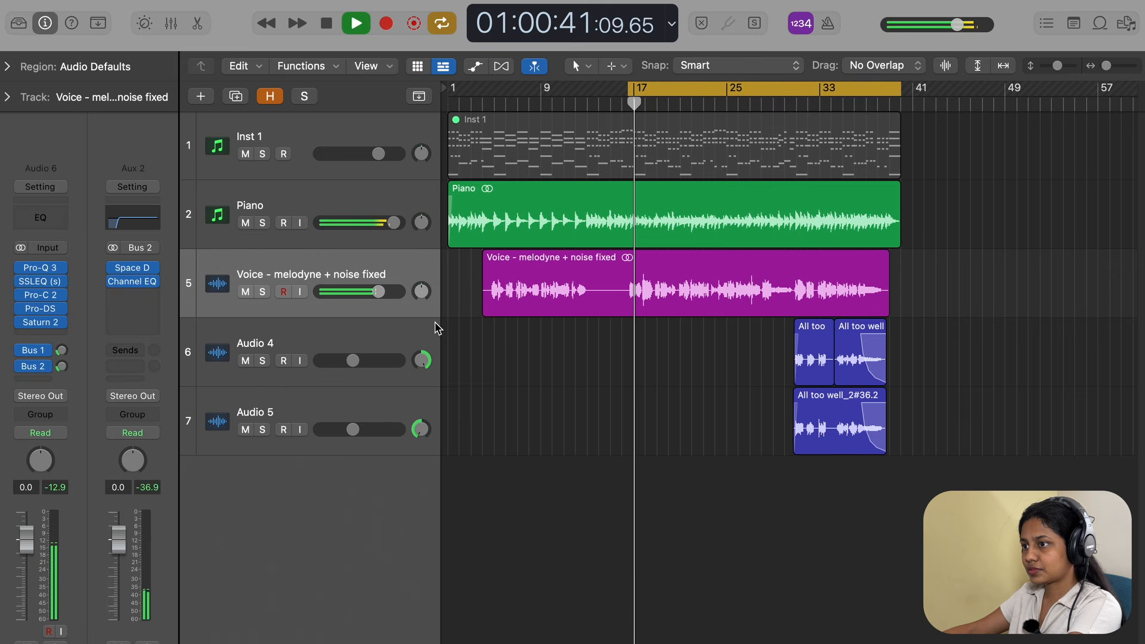
left_click(61, 351)
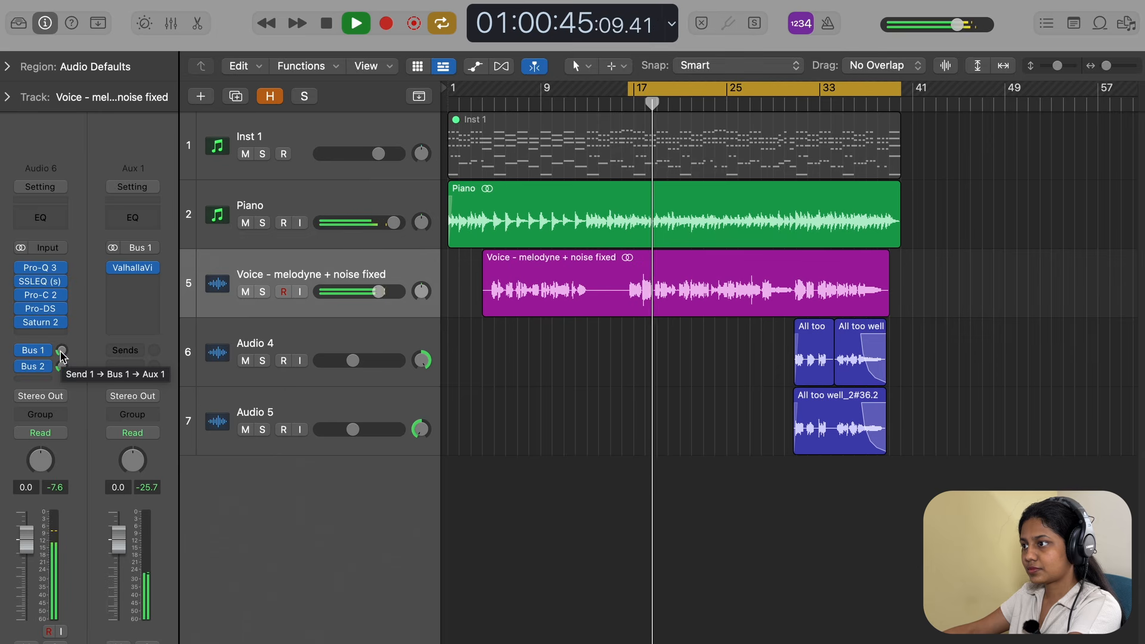
left_click(61, 366)
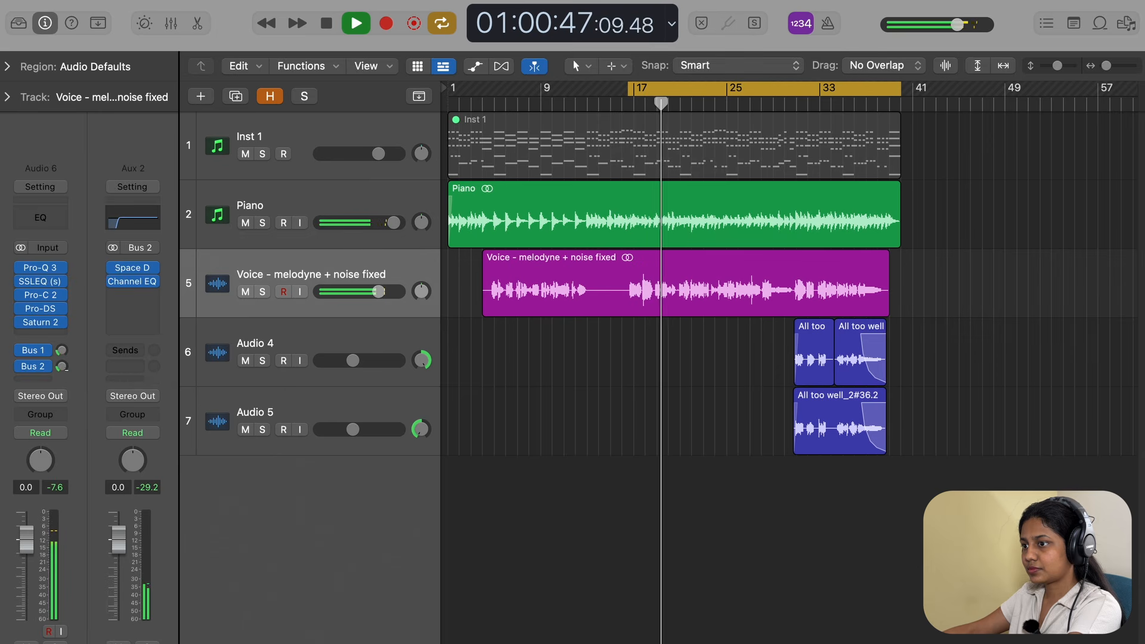
left_click(60, 350)
Set the ValhallaVintageVerb decay on Aux 1 to 3.52 s, replay the passage and close the plug-in.
left_click(133, 267)
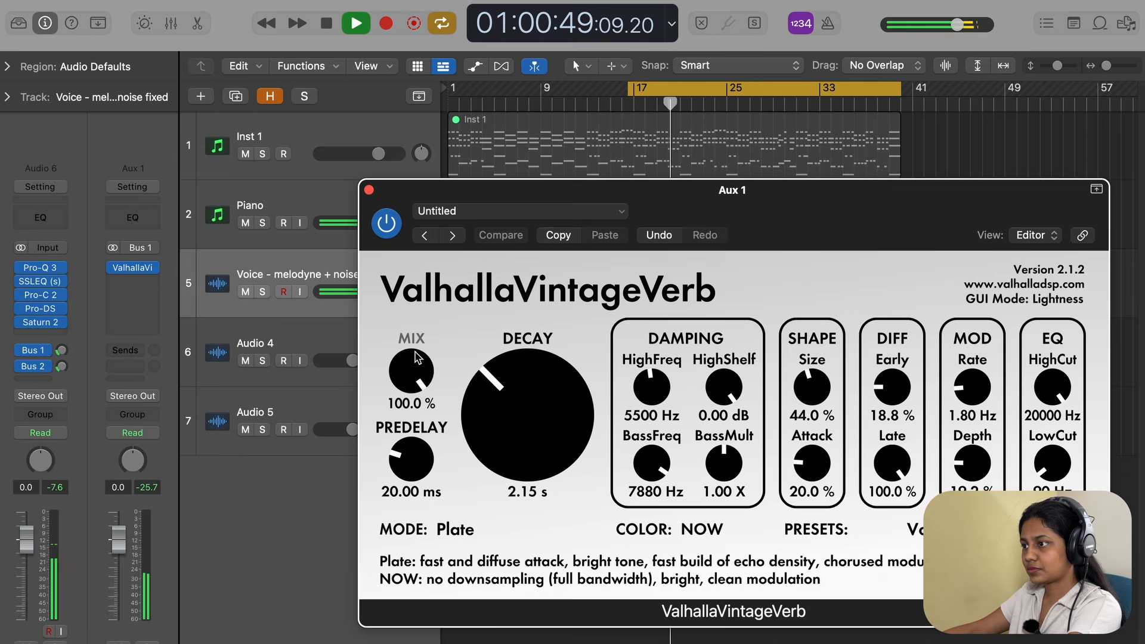
left_click_drag(521, 408, 523, 405)
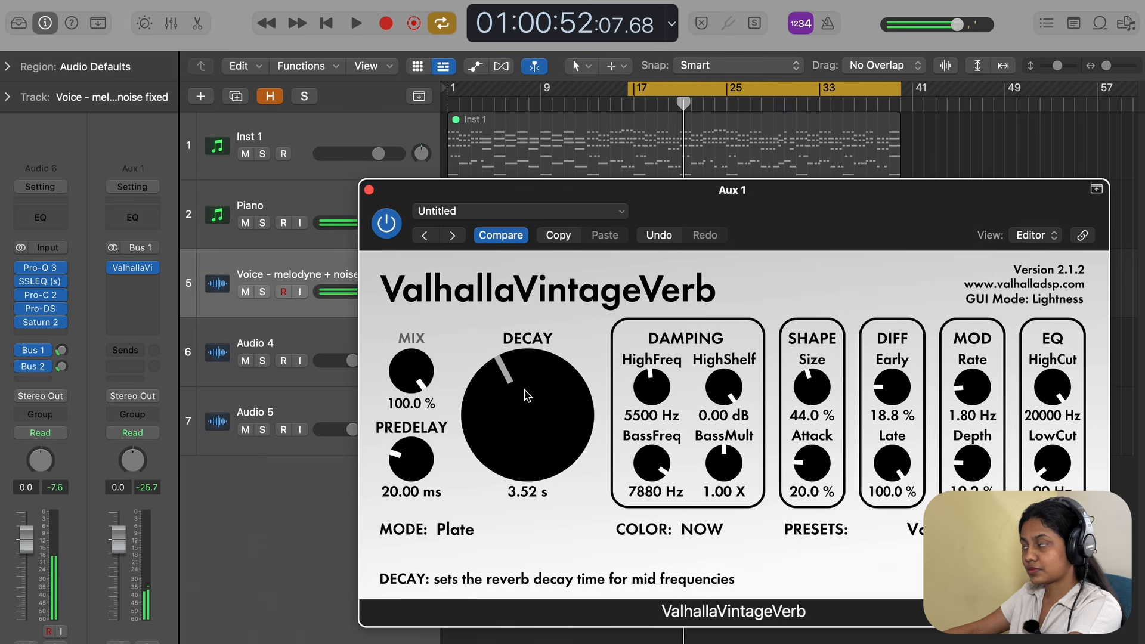
key("space")
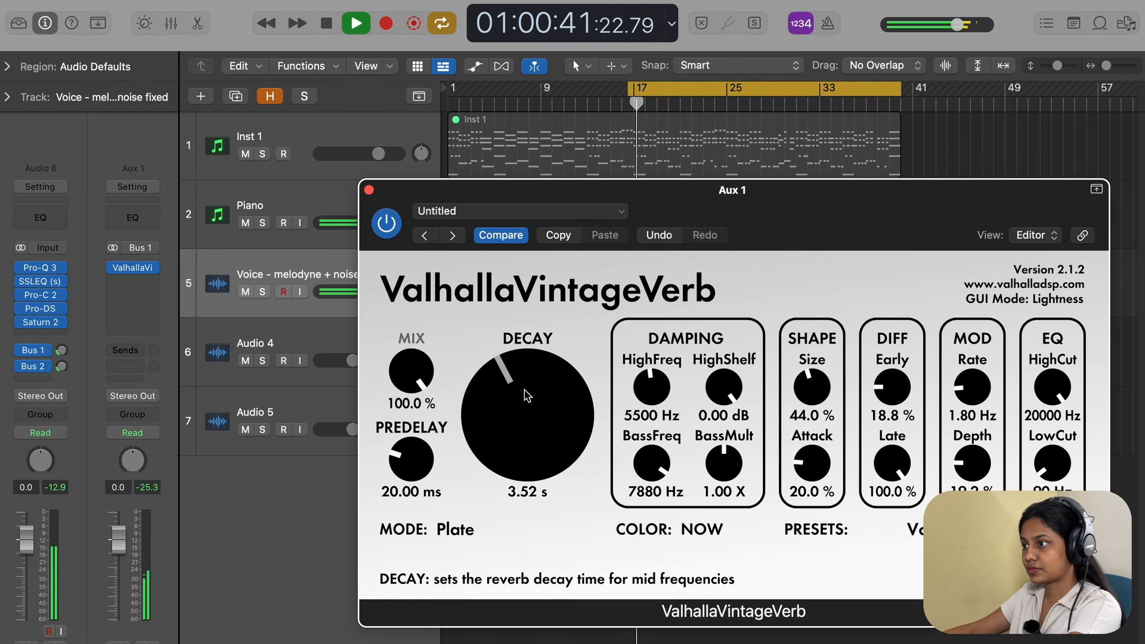
key("space")
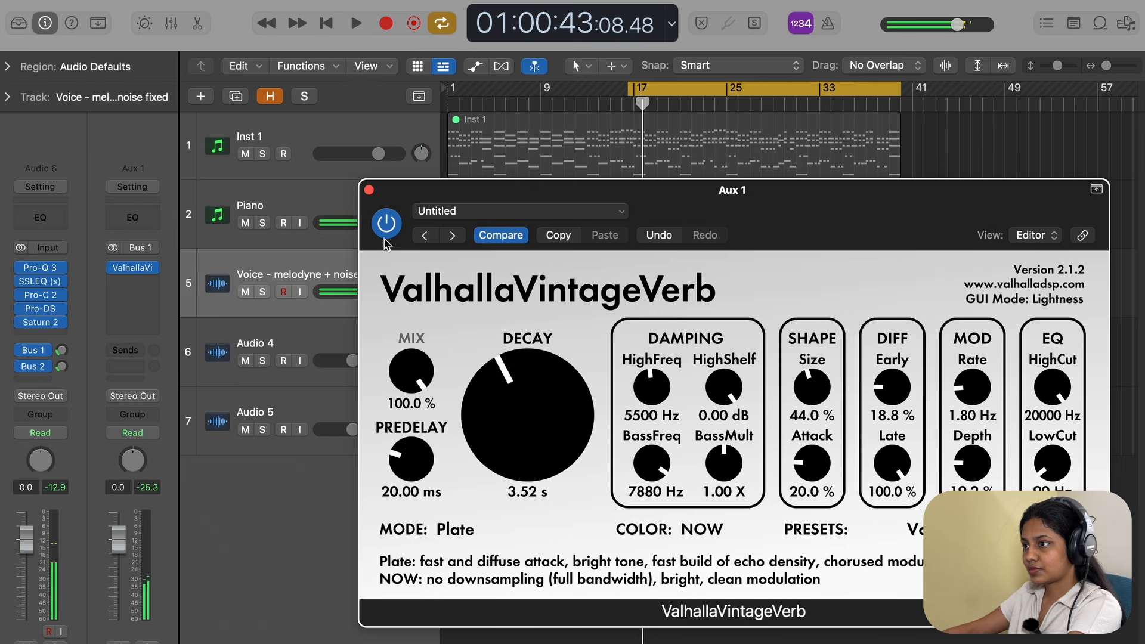
left_click(369, 191)
Try a Stereo Delay ahead of ValhallaVintageVerb on Aux 1, audition it with the vocal soloed, and remove it.
left_click(140, 267)
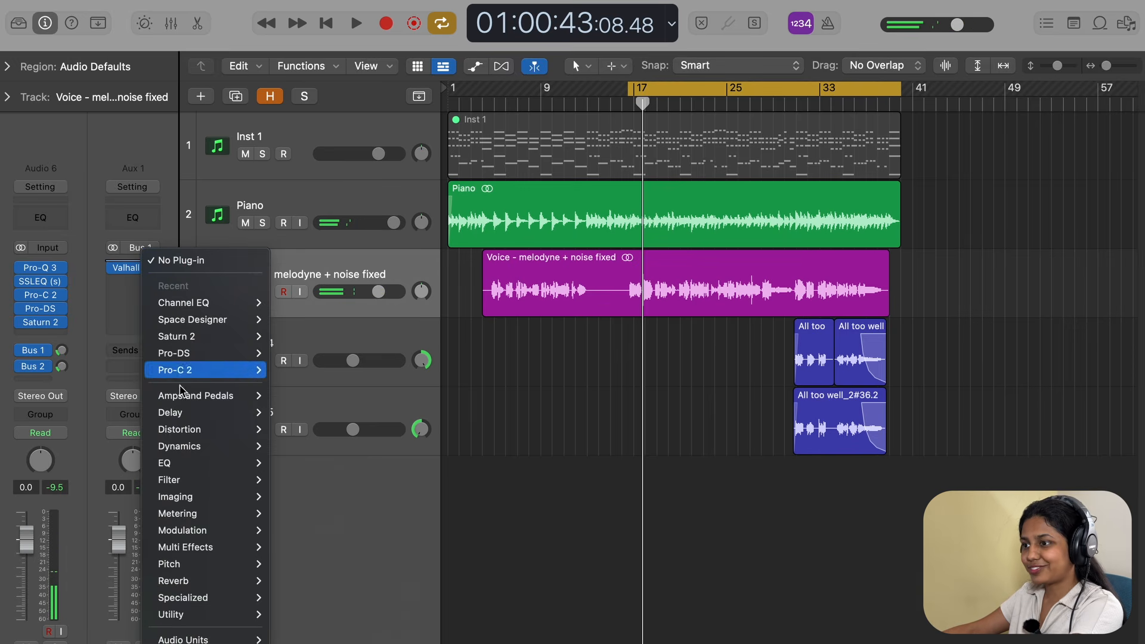
mouse_move(194, 416)
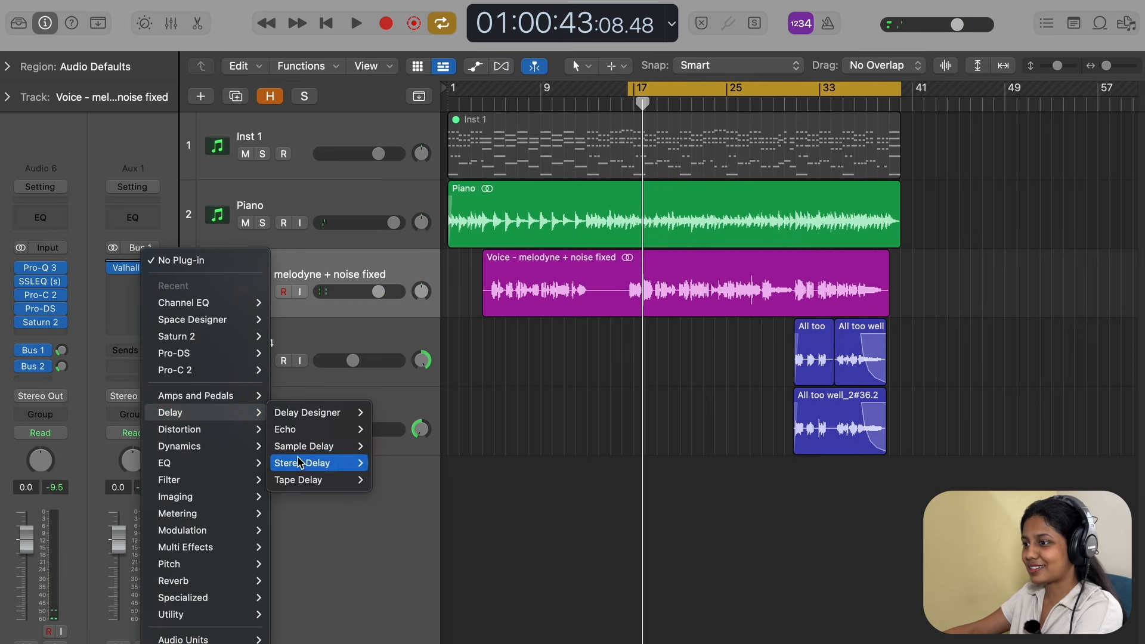
left_click(400, 465)
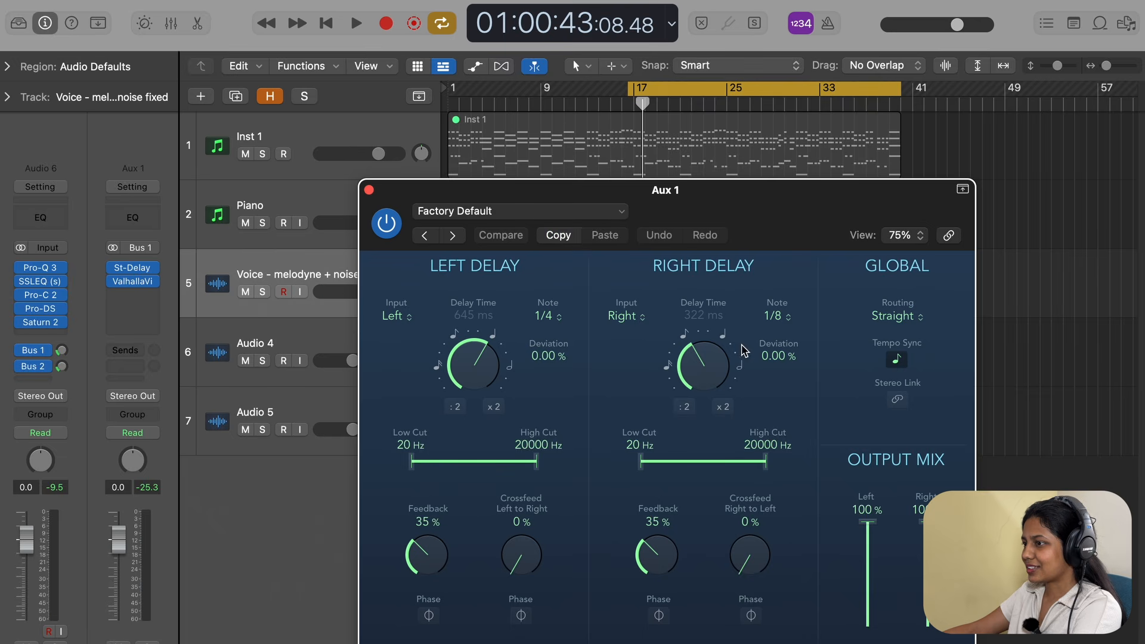
key("space")
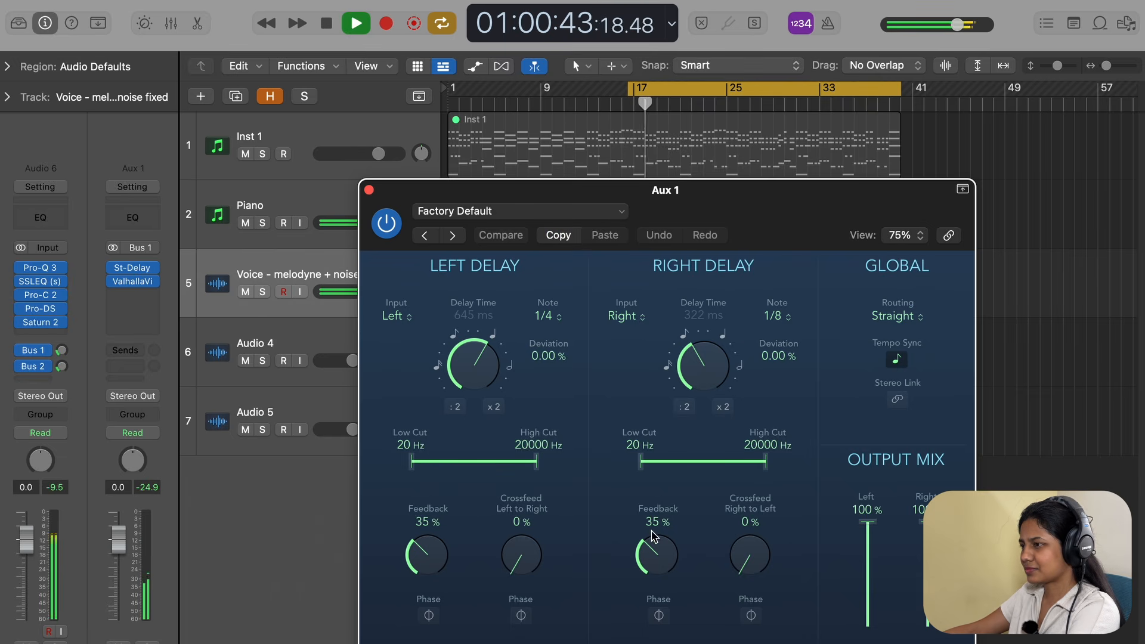
key("s")
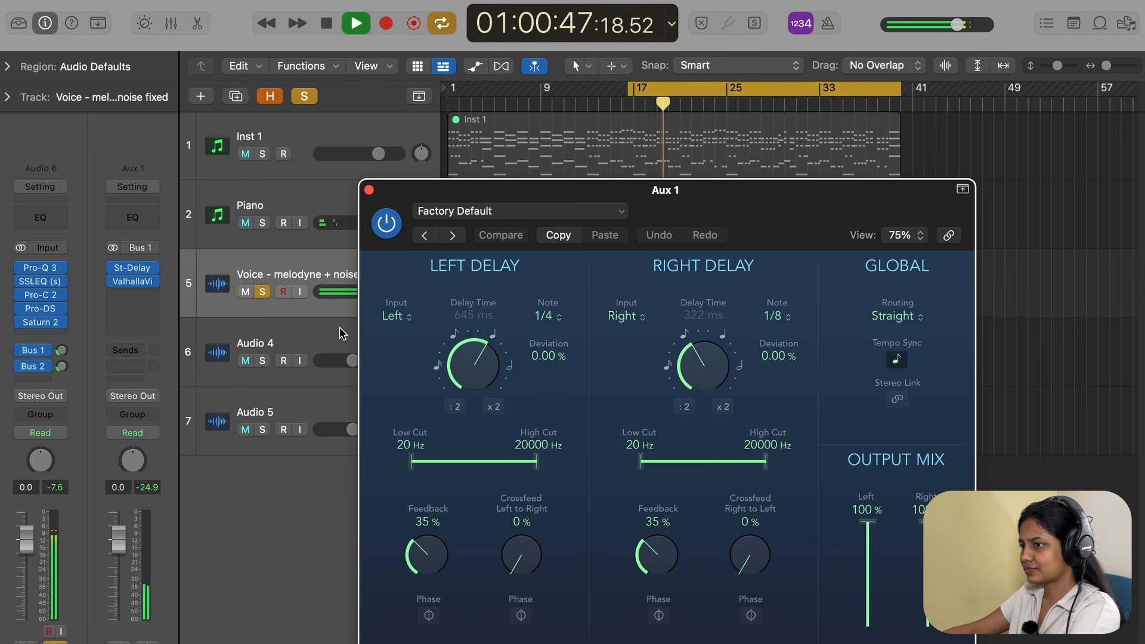
left_click(154, 267)
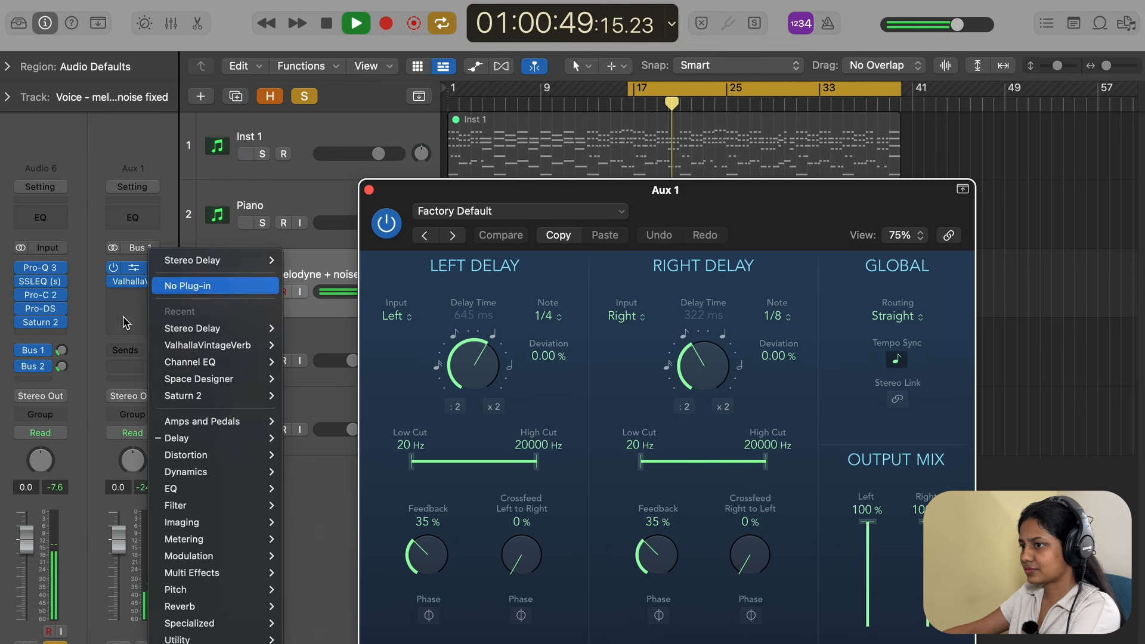
left_click(179, 285)
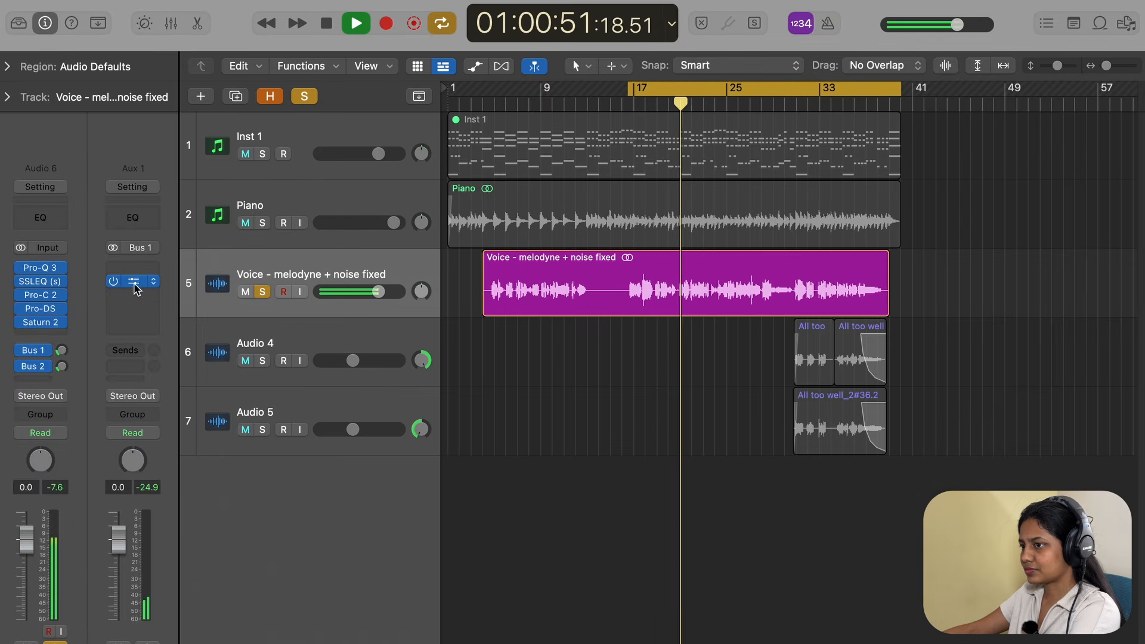
Adjust the ValhallaVintageVerb predelay on Aux 1 with the vocal soloed.
left_click(133, 283)
left_click_drag(387, 478, 401, 464)
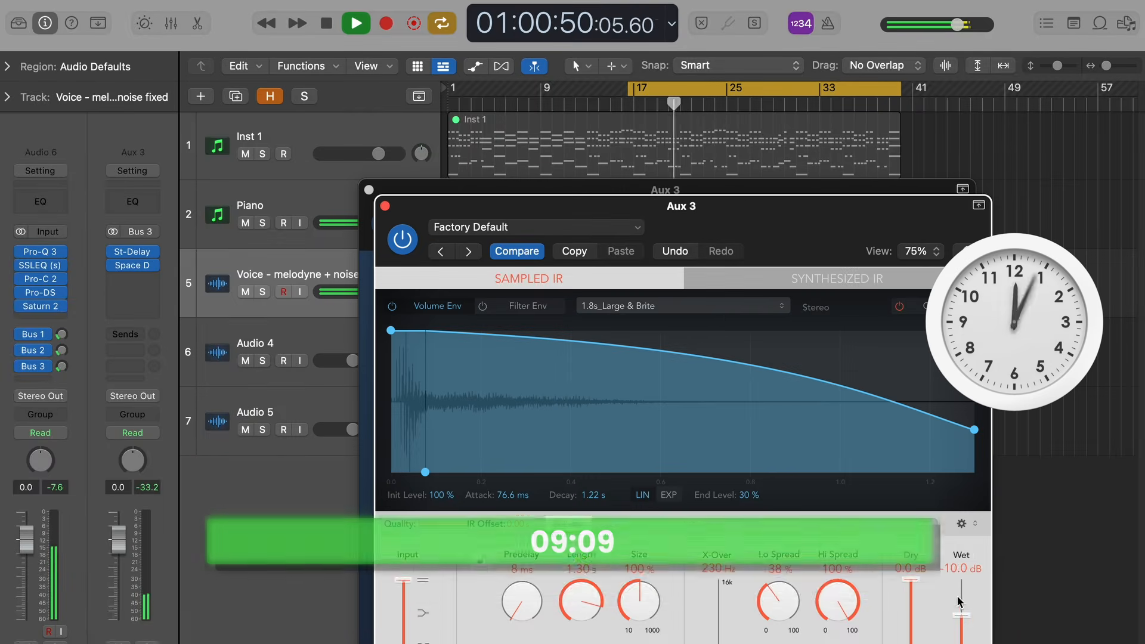
Load the 1.6s Short Vocal Hall preset in Aux 3's Space Designer with Wet at -17.0 dB, and raise the Bus 3 send.
left_click(529, 227)
left_click(895, 643)
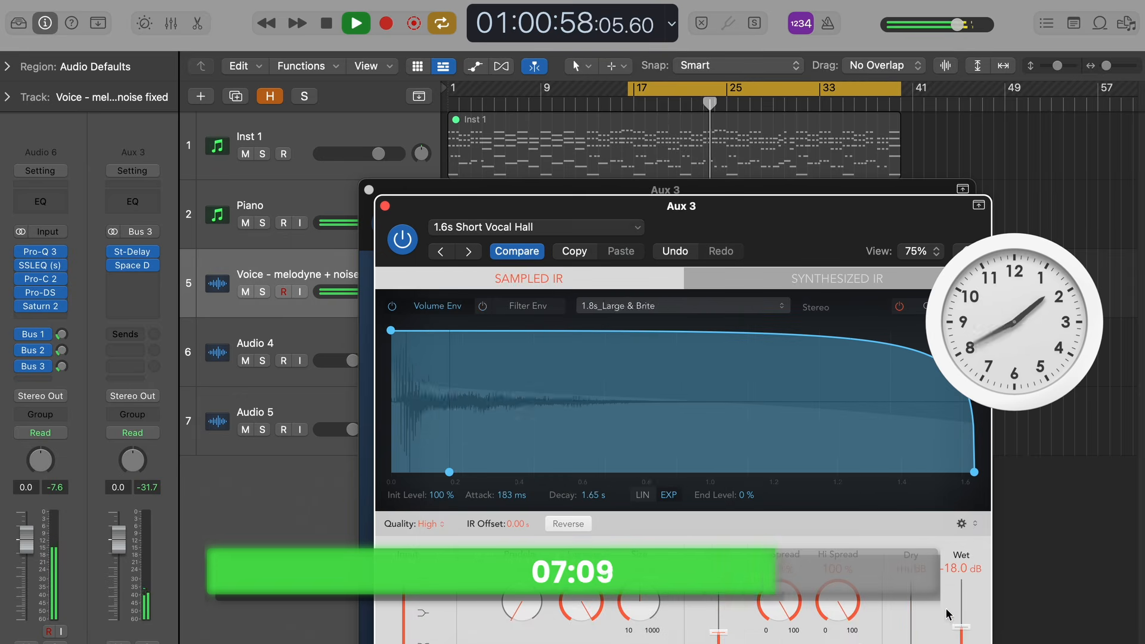
left_click_drag(962, 622, 962, 627)
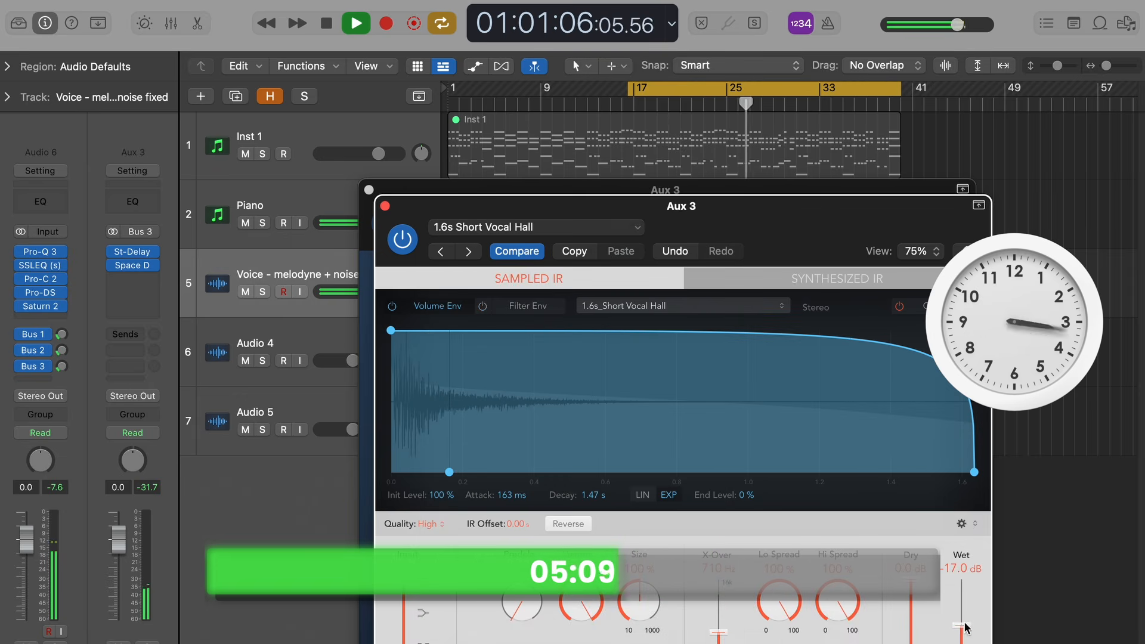
left_click_drag(62, 366, 72, 354)
In Aux 3's Stereo Delay, link both sides, choose another note value and lower the feedback while listening.
left_click(133, 251)
left_click(132, 252)
left_click(896, 400)
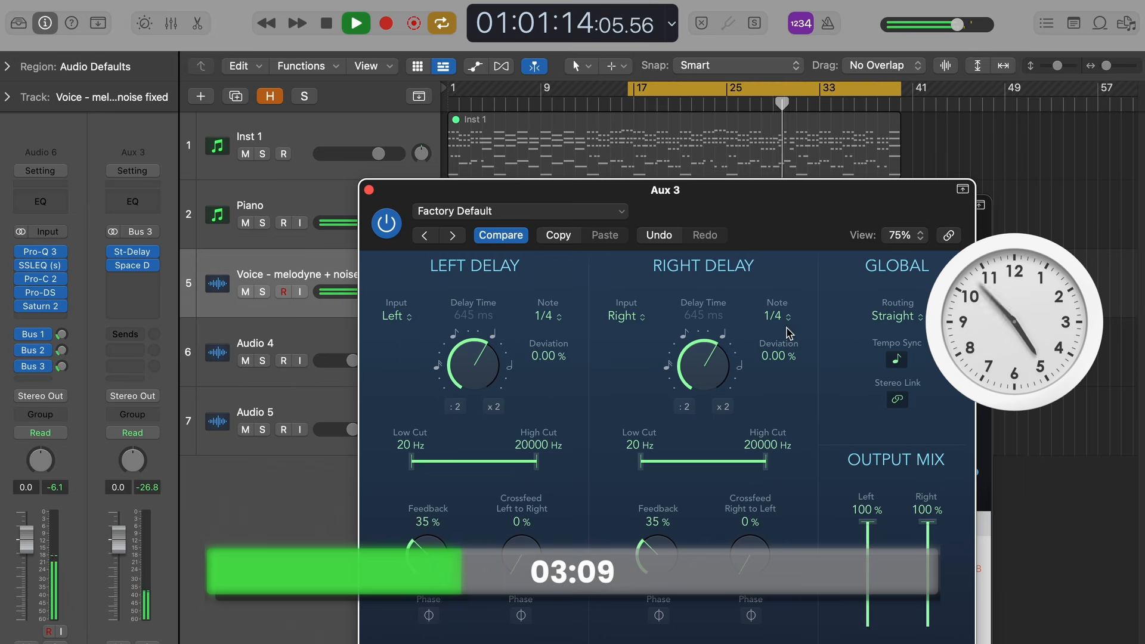
left_click(777, 316)
left_click(759, 280)
key("space")
key("space")
left_click_drag(663, 554, 664, 566)
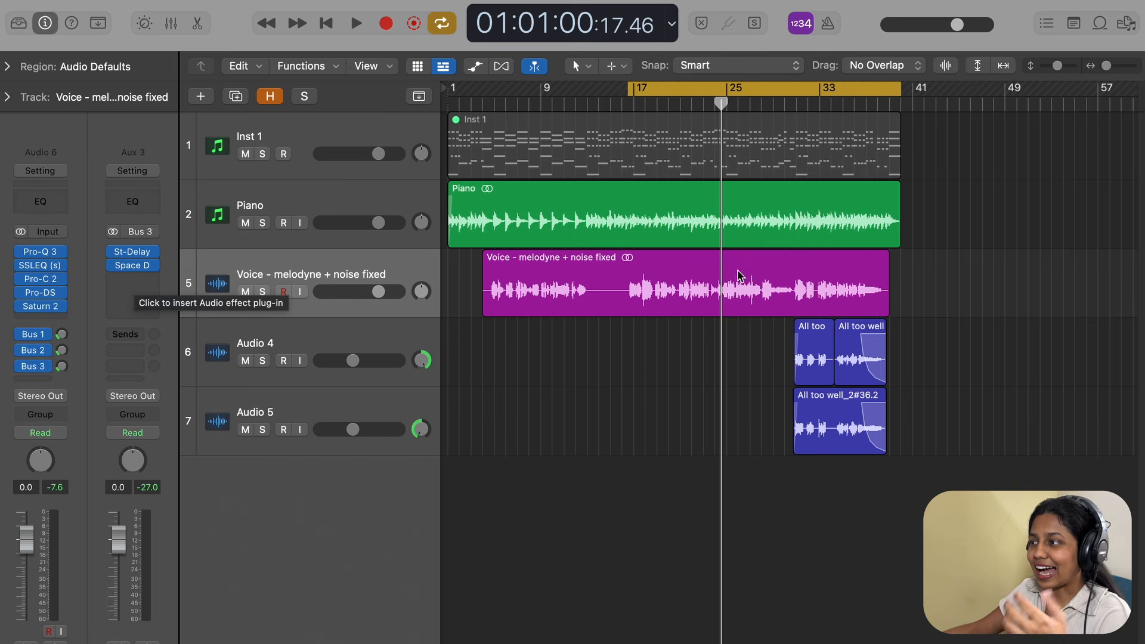
Insert a stereo Compressor after Space Designer on Aux 3 and side-chain it to the melodyne vocal on Audio 6.
left_click(140, 278)
mouse_move(156, 465)
mouse_move(280, 481)
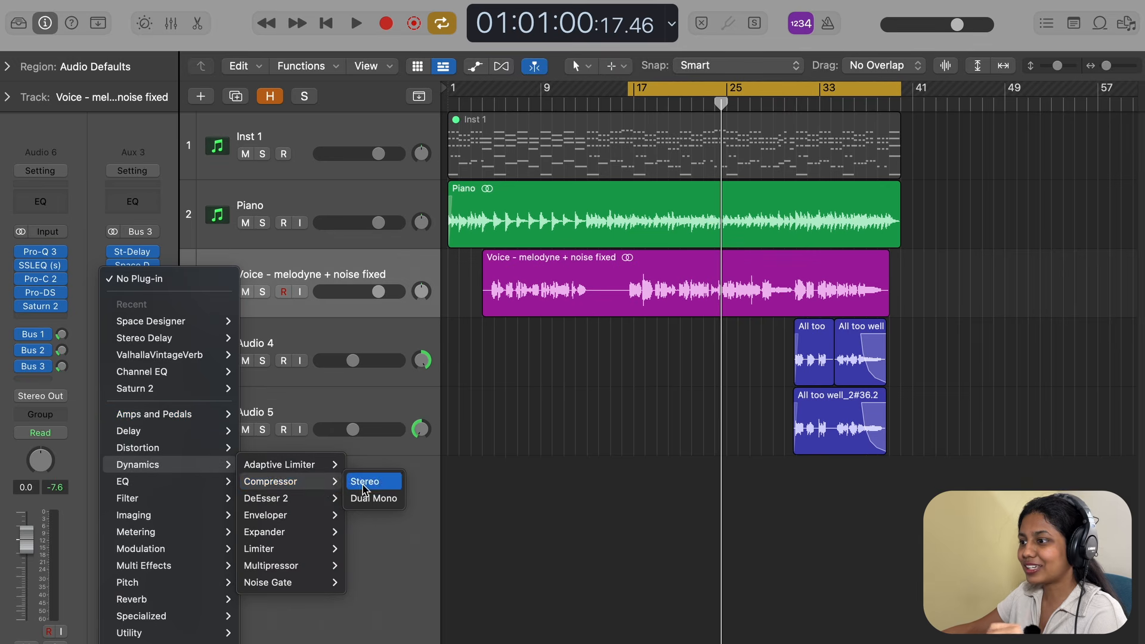
left_click(364, 484)
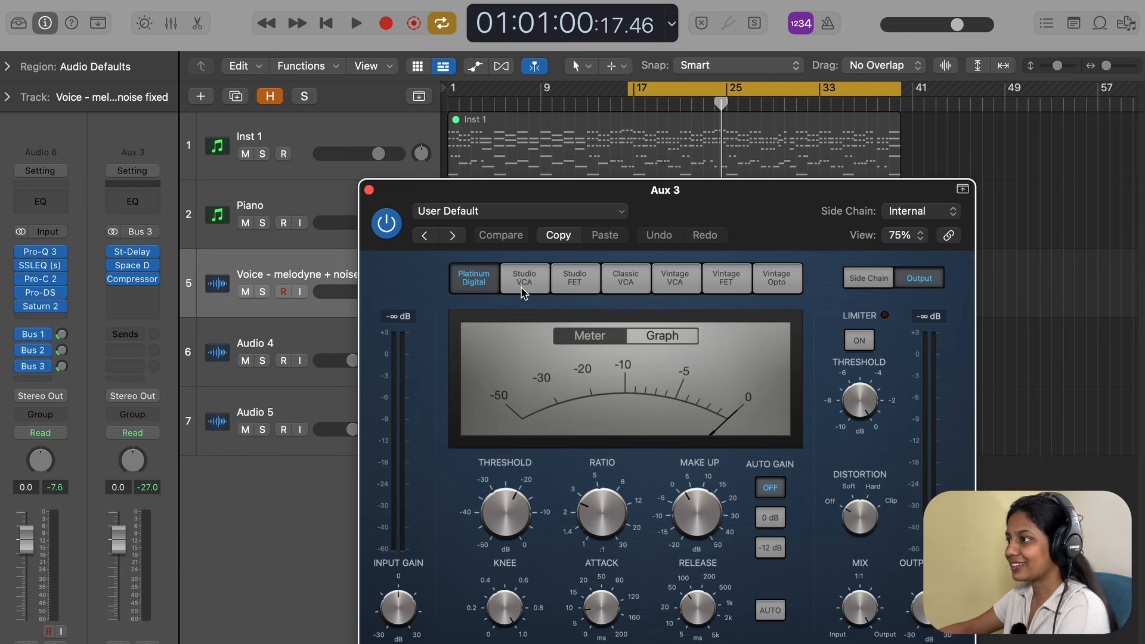
left_click(923, 221)
mouse_move(912, 239)
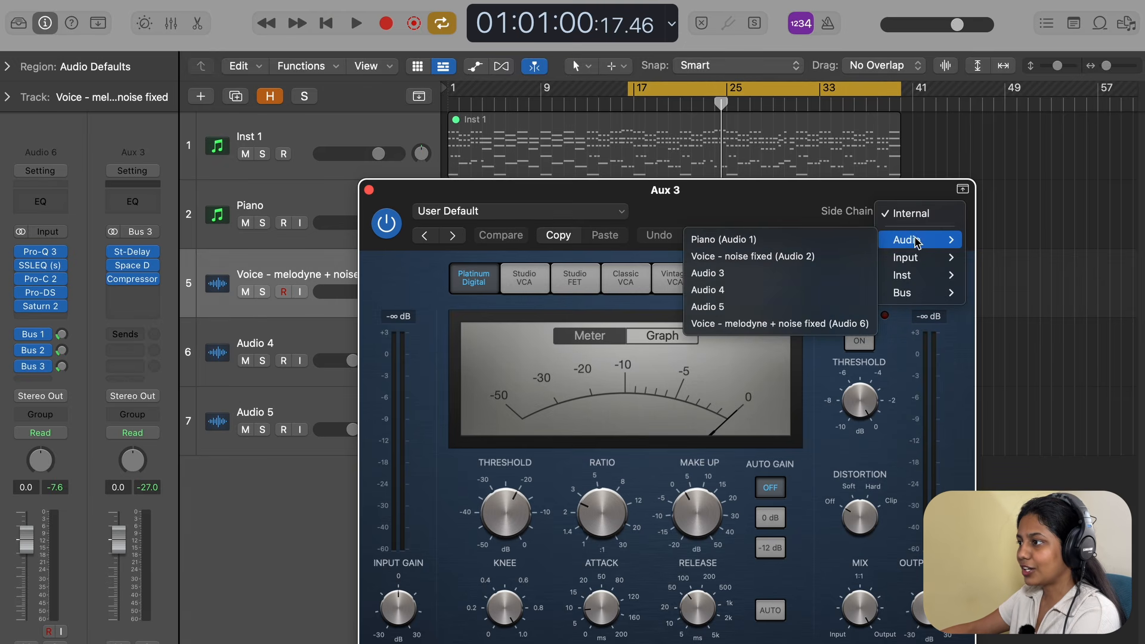
left_click(773, 325)
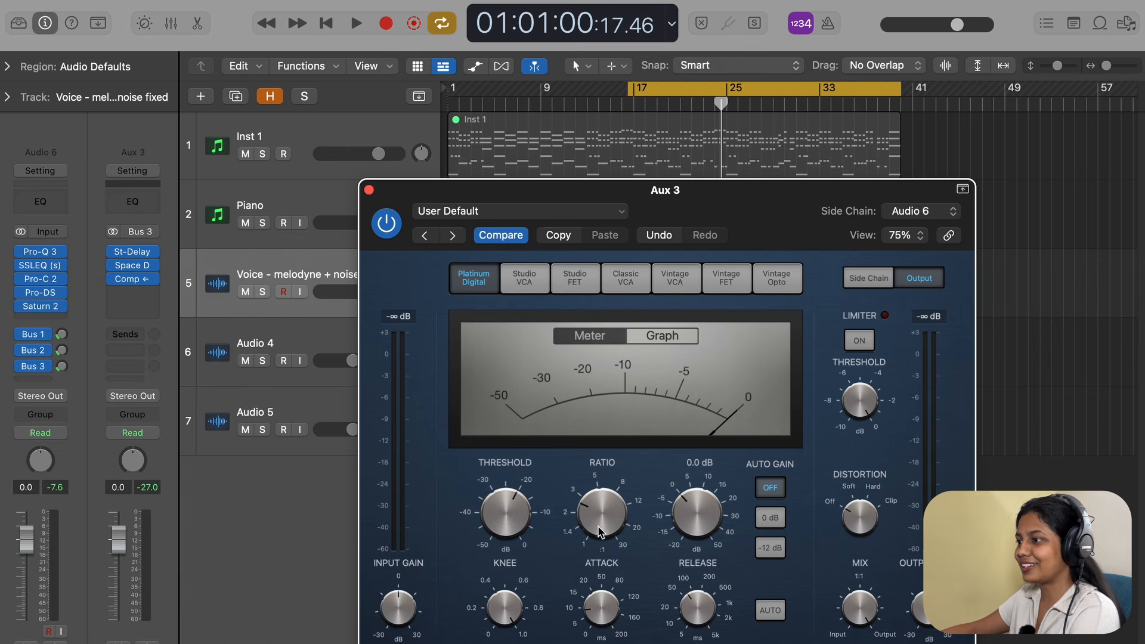
Set Aux 3's Compressor threshold to -30.0 dB and its ratio to about 5:1 during playback, auditioning with the vocal soloed.
key("space")
left_click_drag(526, 527, 517, 535)
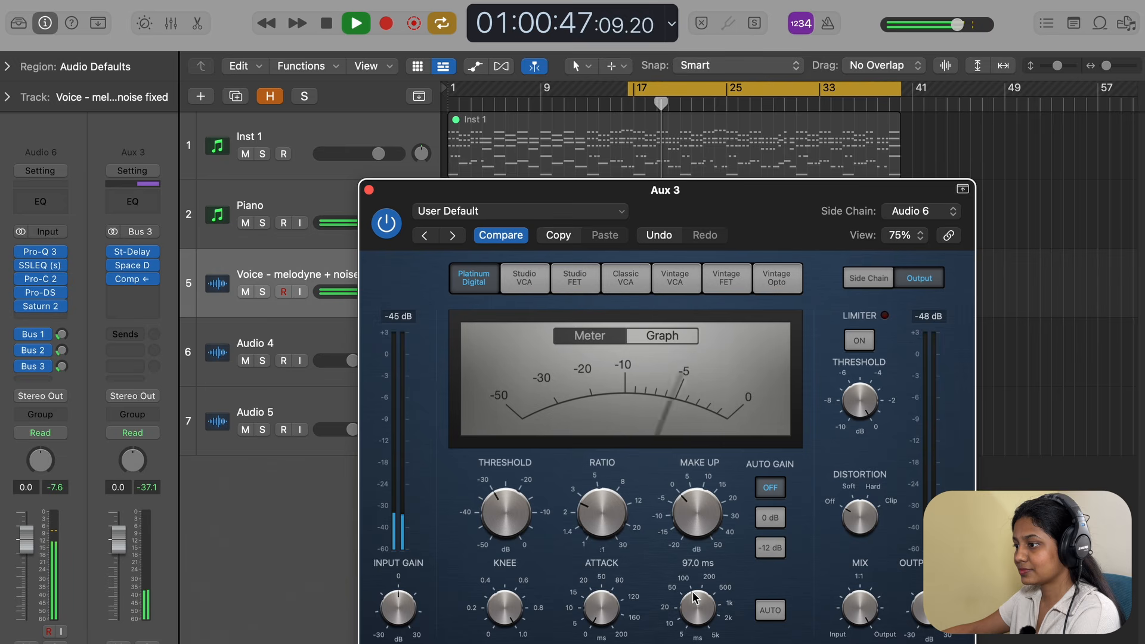
left_click_drag(602, 500, 601, 490)
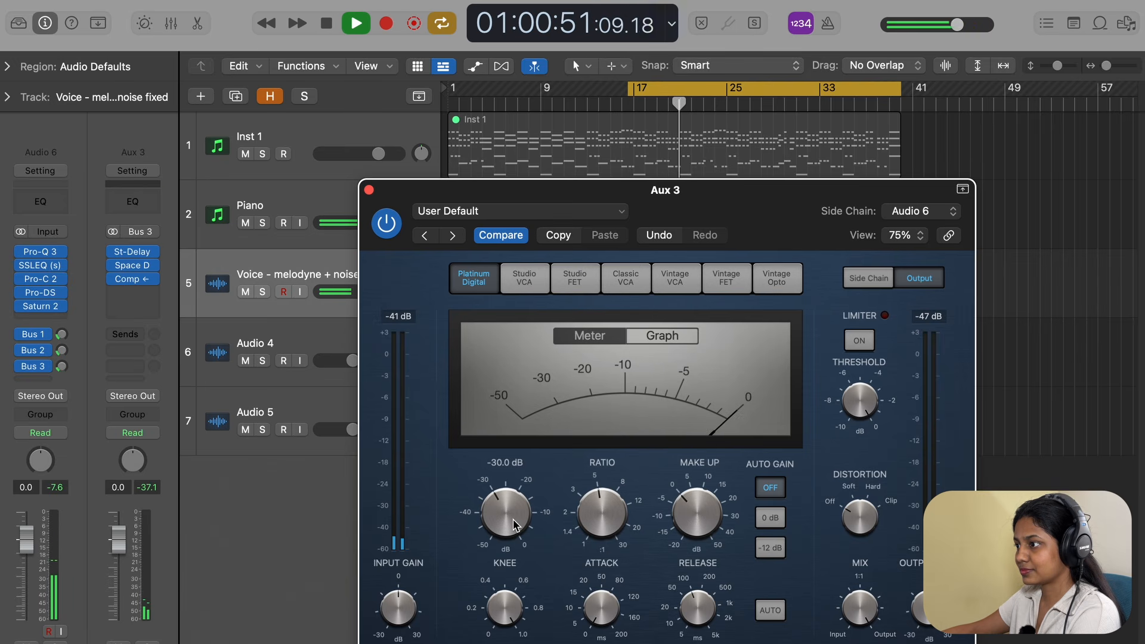
key("s")
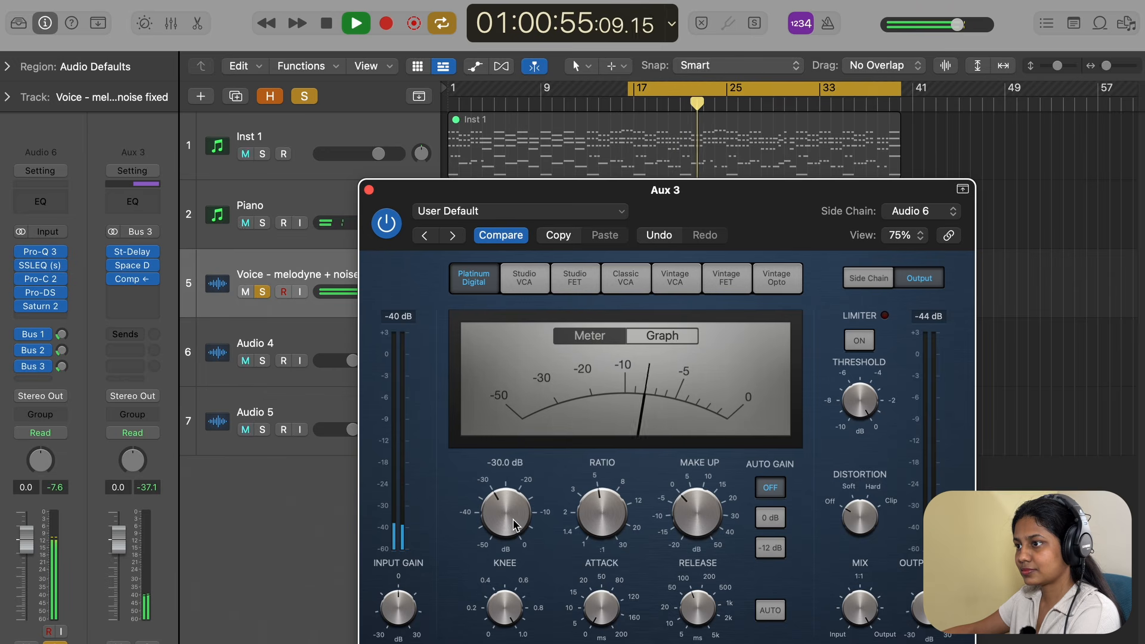
left_click(368, 190)
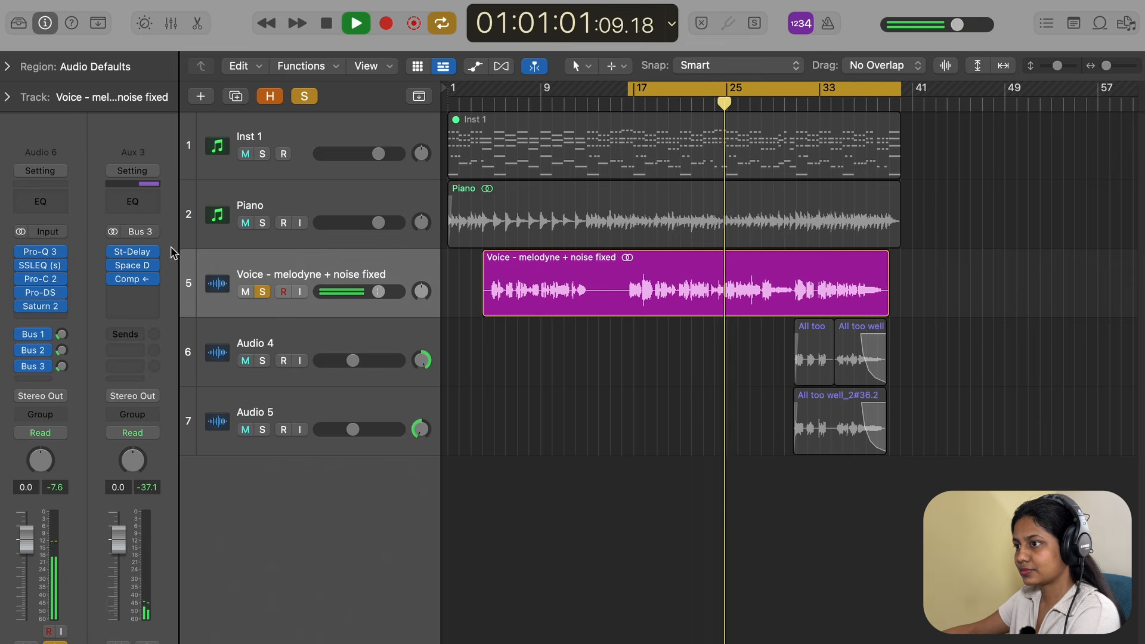
left_click(134, 253)
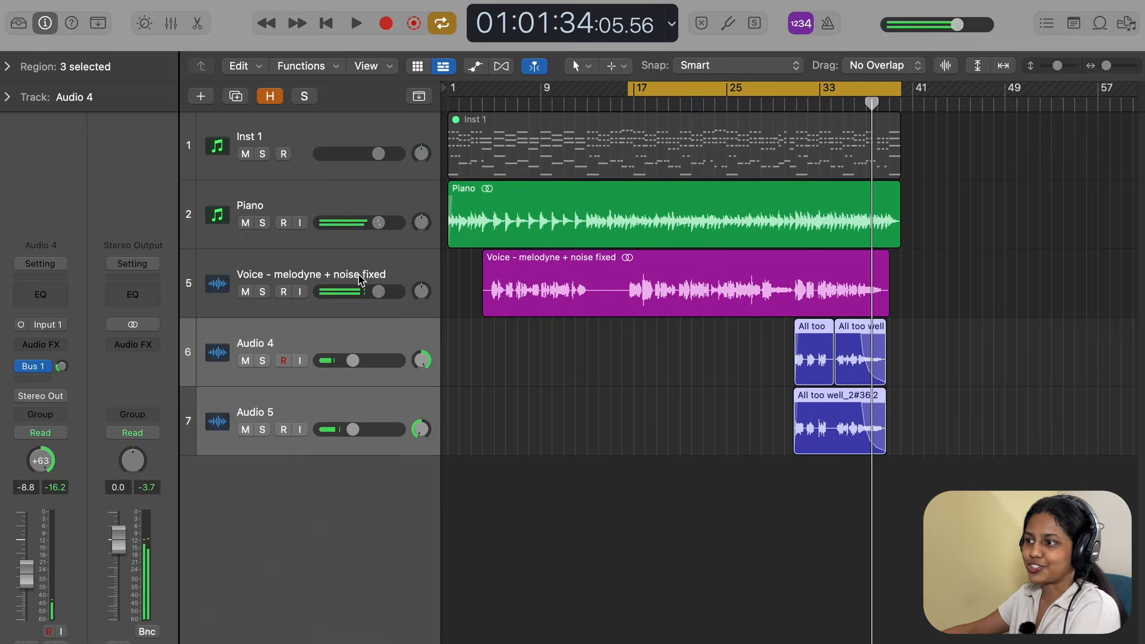
Copy the lead vocal's channel strip setting and paste it onto Audio 4 and Audio 5.
left_click(361, 279)
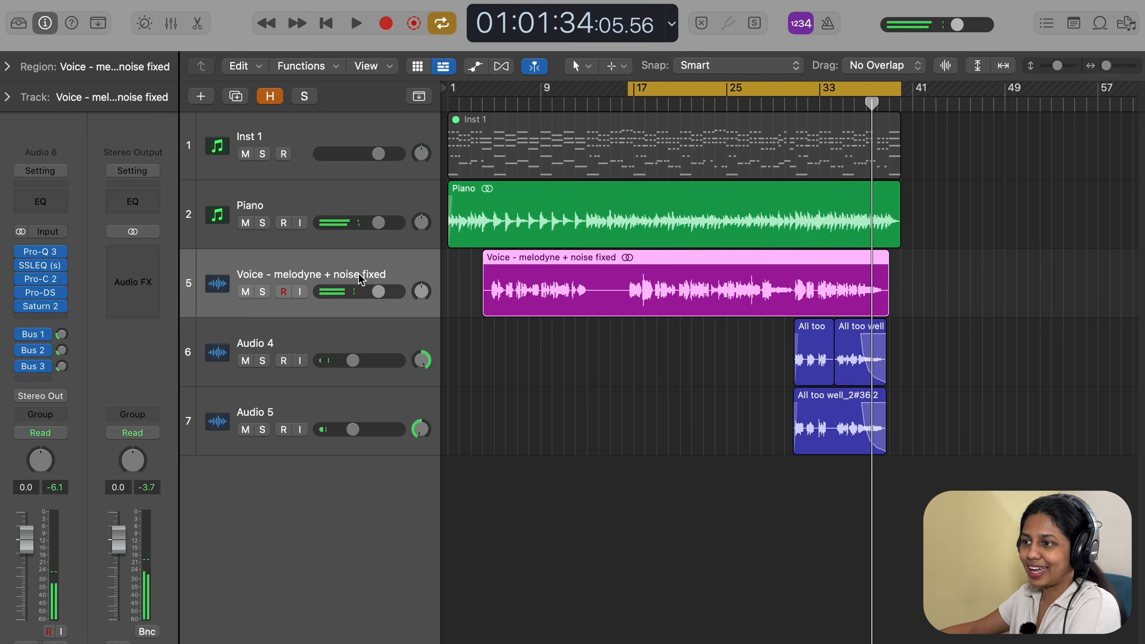
left_click(41, 171)
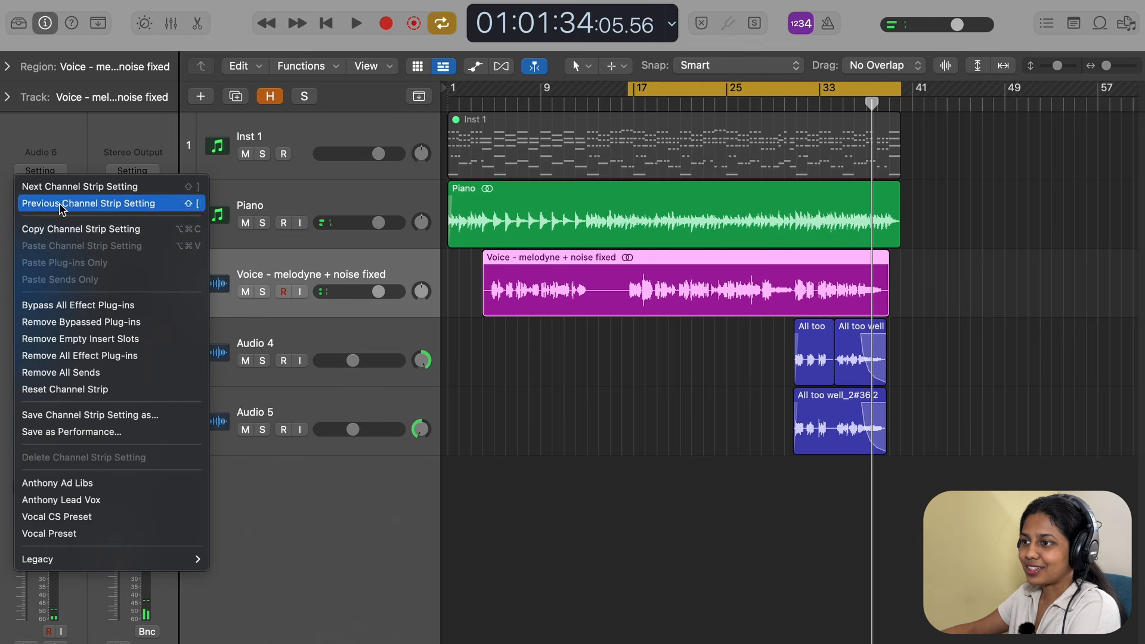
left_click(59, 228)
left_click(307, 362)
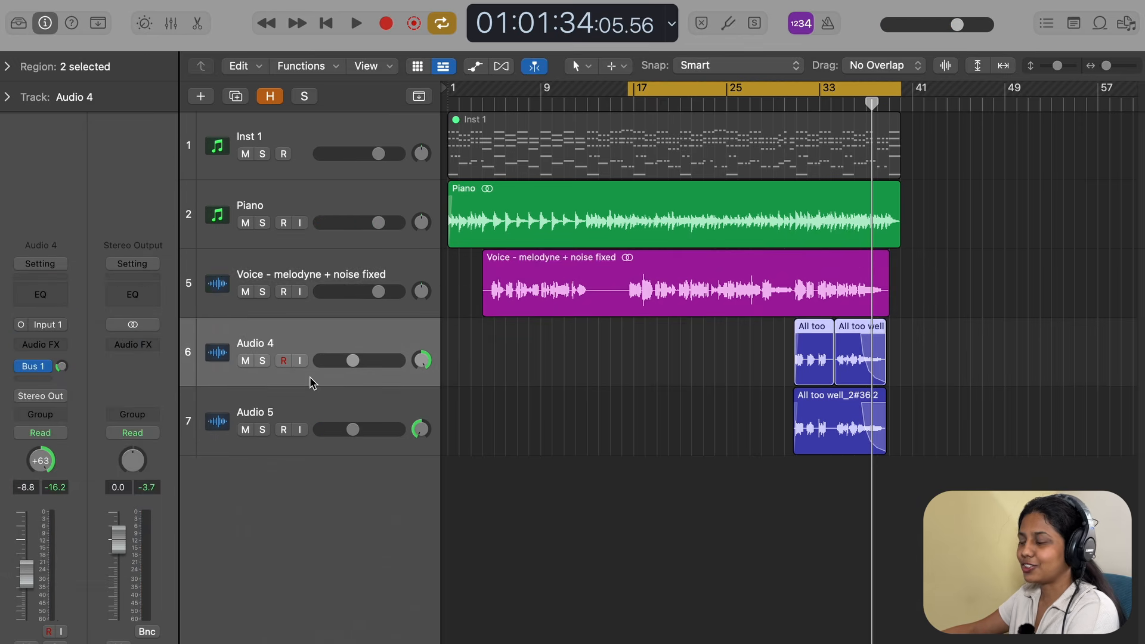
key("x")
scroll(456, 188, "up", 3)
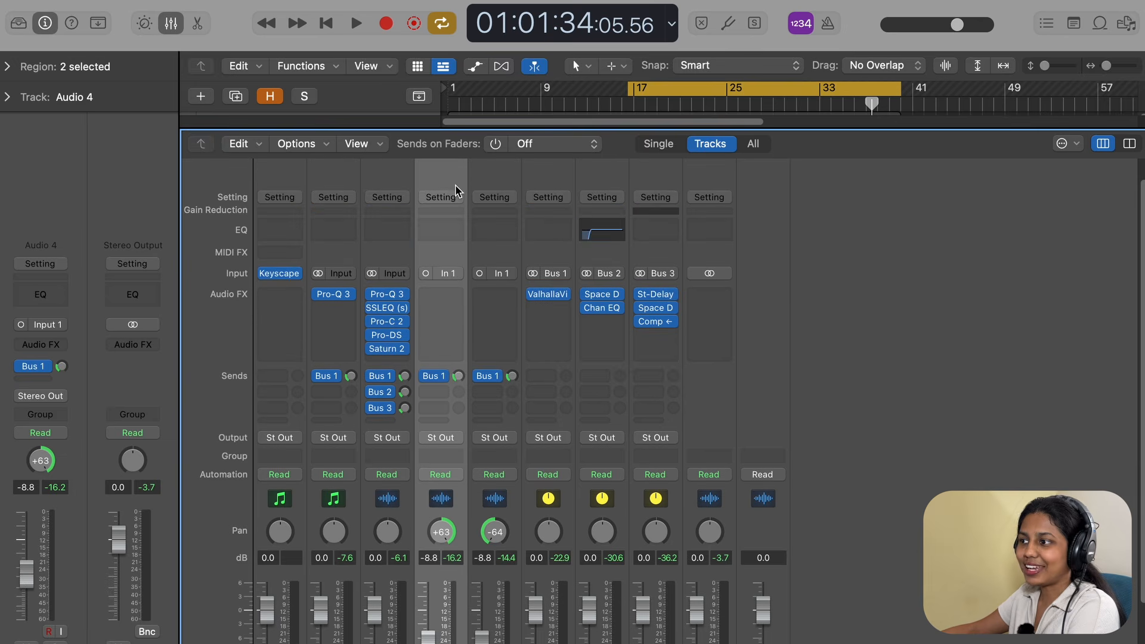
left_click(451, 205)
left_click(471, 272)
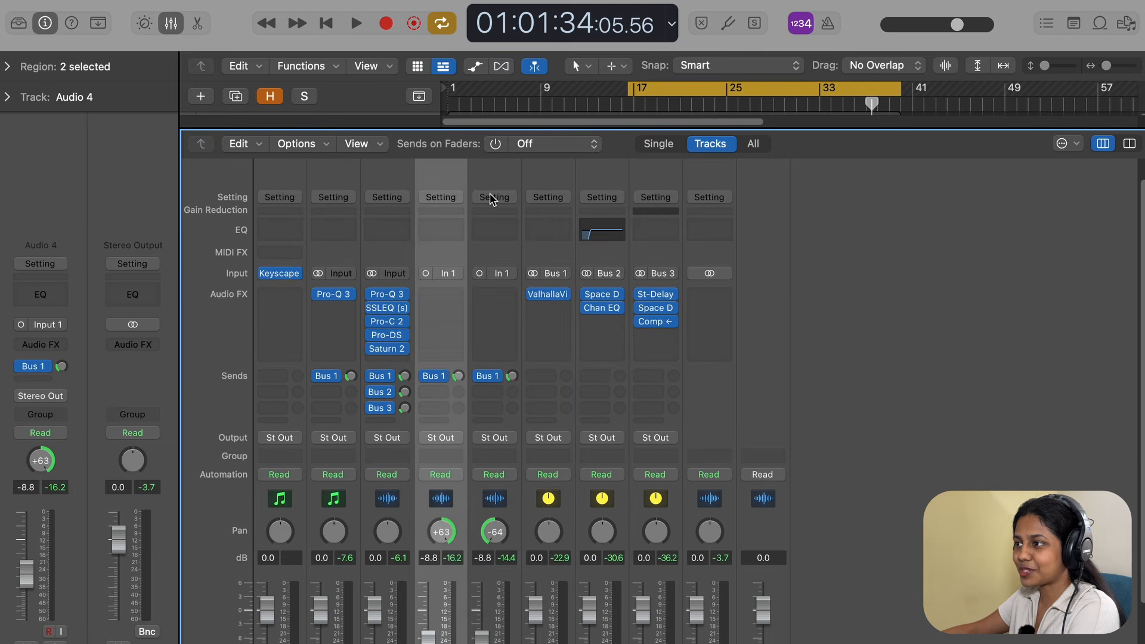
left_click(495, 200)
left_click(524, 271)
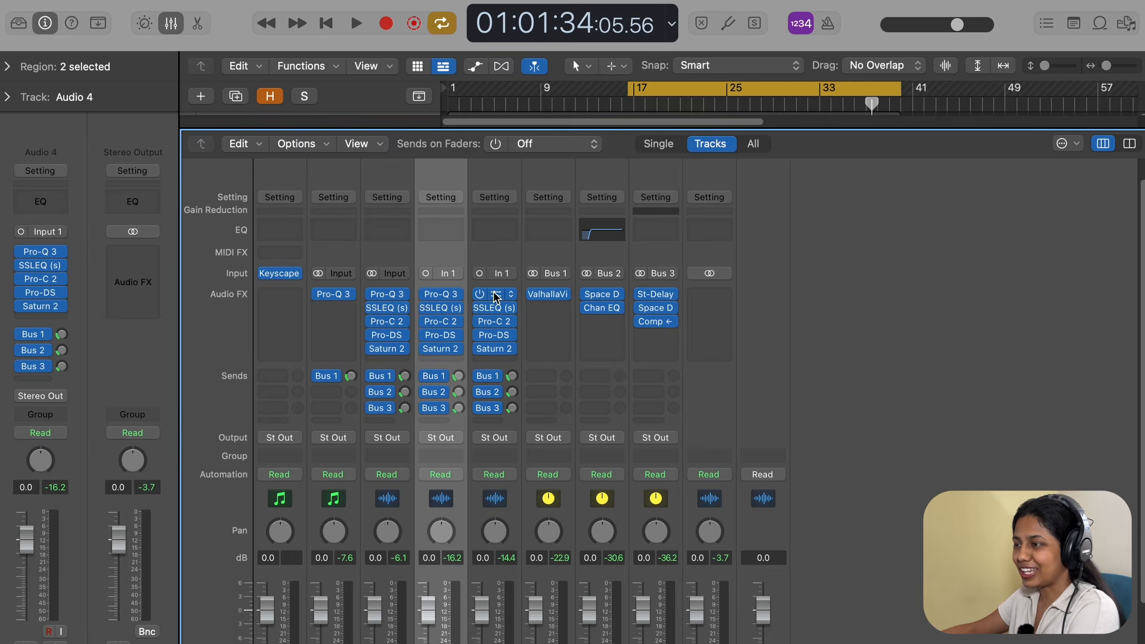
Check the pasted Pro-Q 3 curve on Audio 5 with playback running.
left_click(494, 294)
key("space")
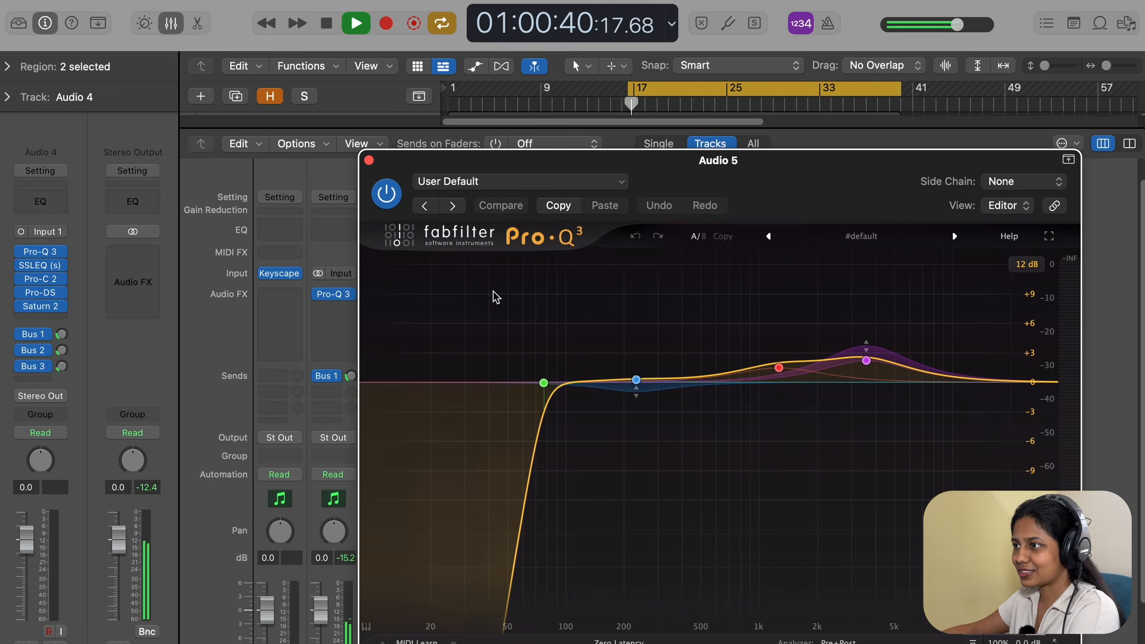
left_click(369, 160)
While playing the harmony section, pan Audio 4 to -64 and Audio 5 to +63, and set both volumes to -5.6 dB.
left_click(814, 106)
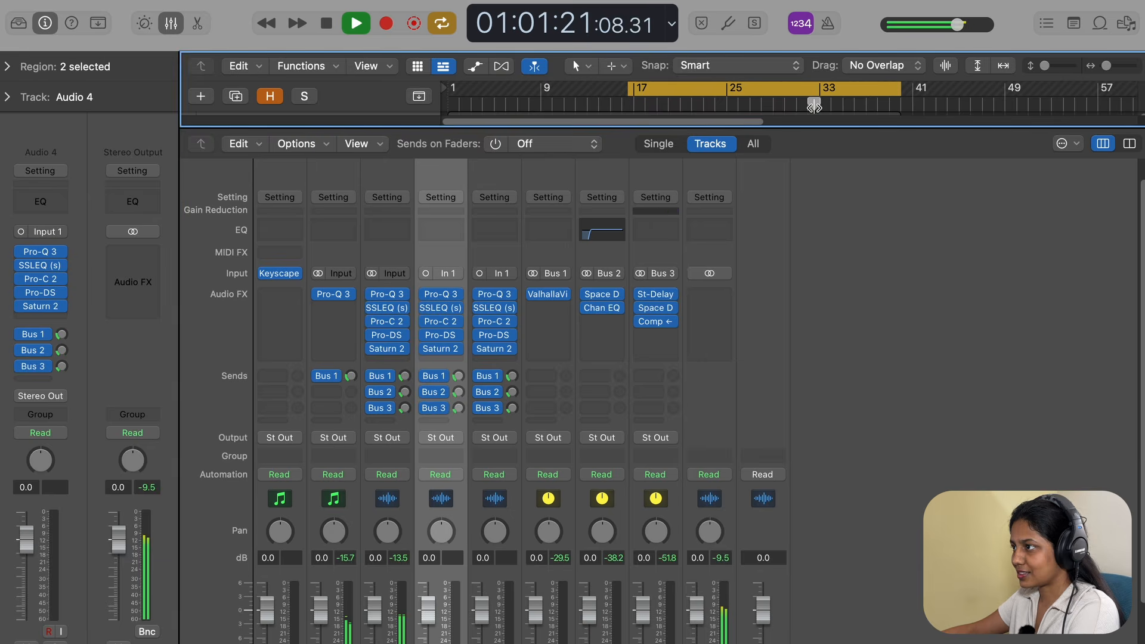
key("x")
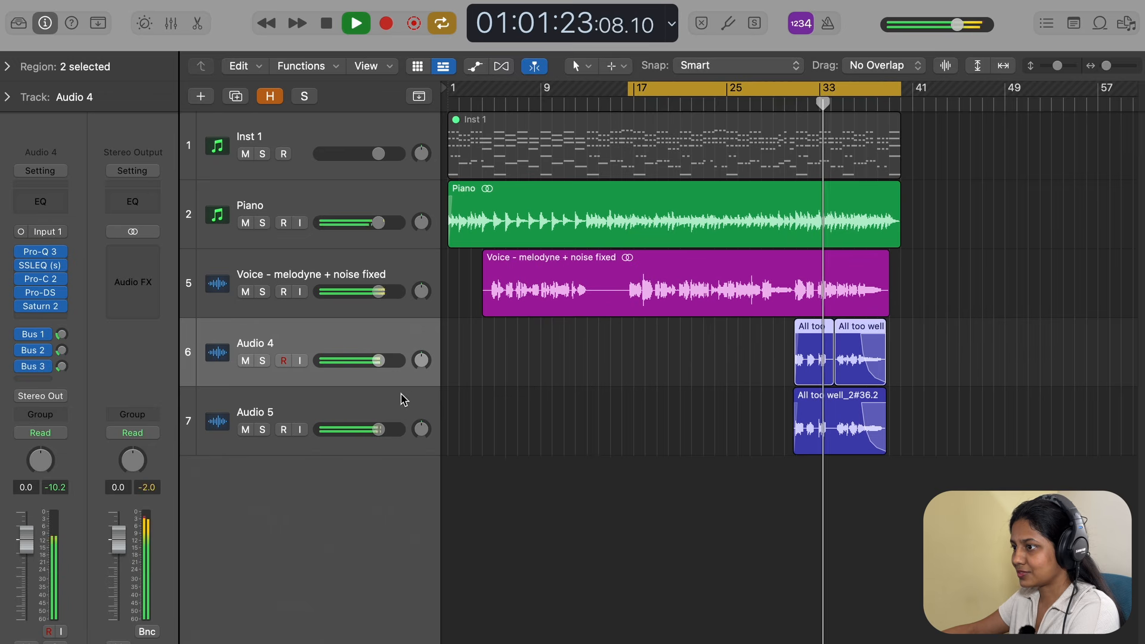
left_click(390, 414, "shift")
left_click_drag(378, 429, 364, 429)
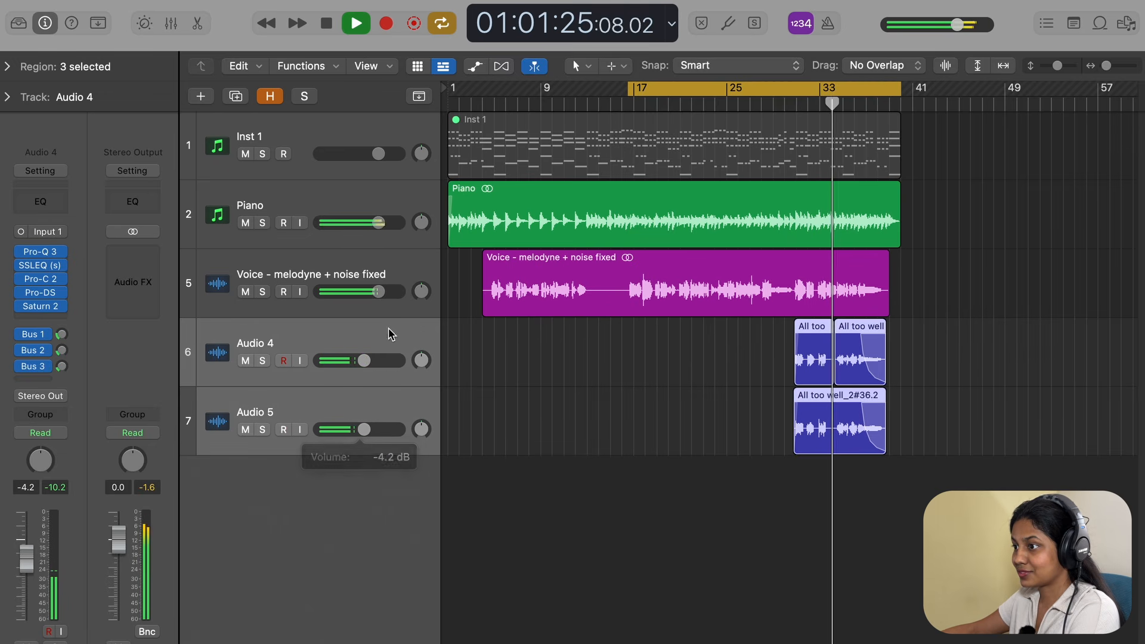
left_click(391, 332)
left_click_drag(421, 360, 423, 392)
left_click(421, 394, "shift")
left_click_drag(364, 429, 353, 429)
left_click_drag(353, 360, 359, 360)
key("space")
While playing from bar 31, add a Bus 4 send to the lead vocal at -24.6 dB and load ValhallaShimmer on Aux 4.
left_click(797, 311)
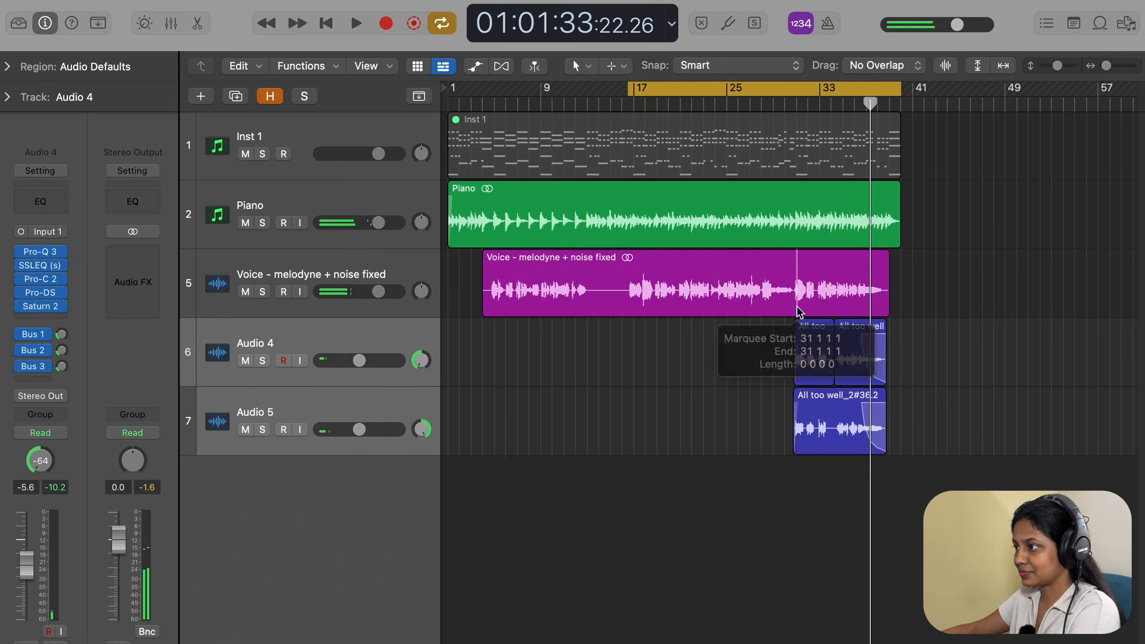
key("space")
left_click(396, 256)
left_click(50, 380)
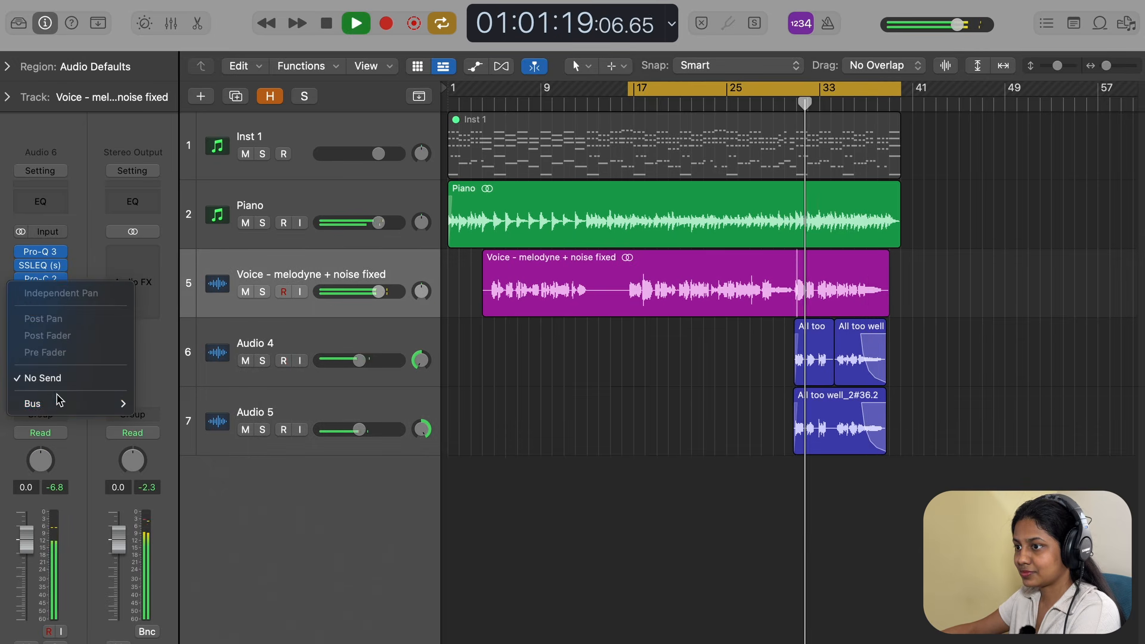
mouse_move(61, 403)
left_click(193, 74)
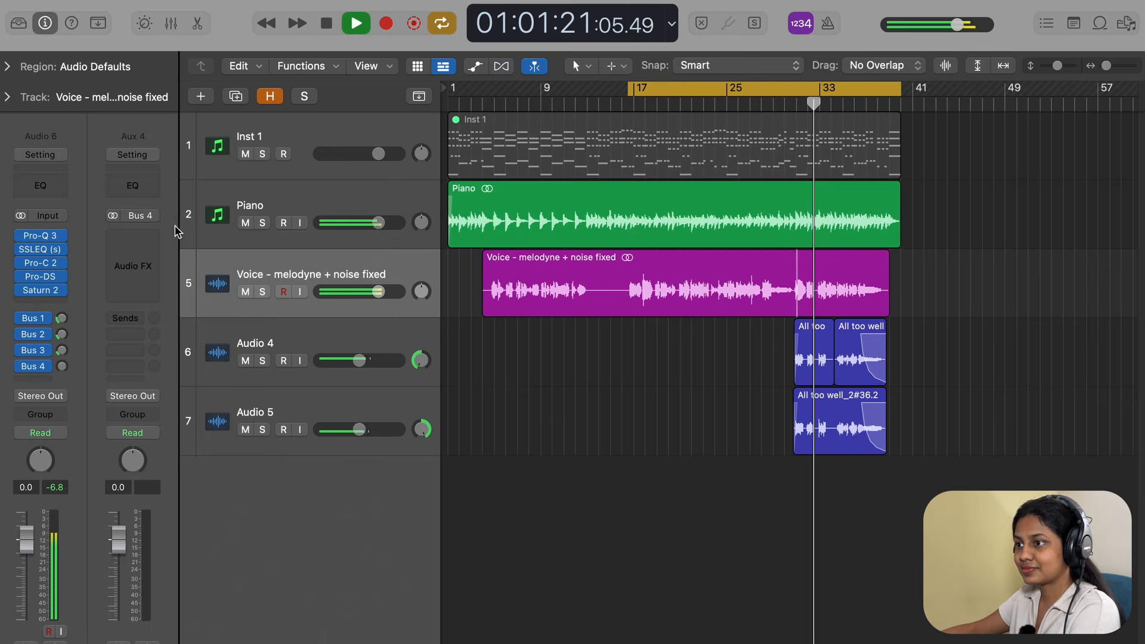
left_click(145, 238)
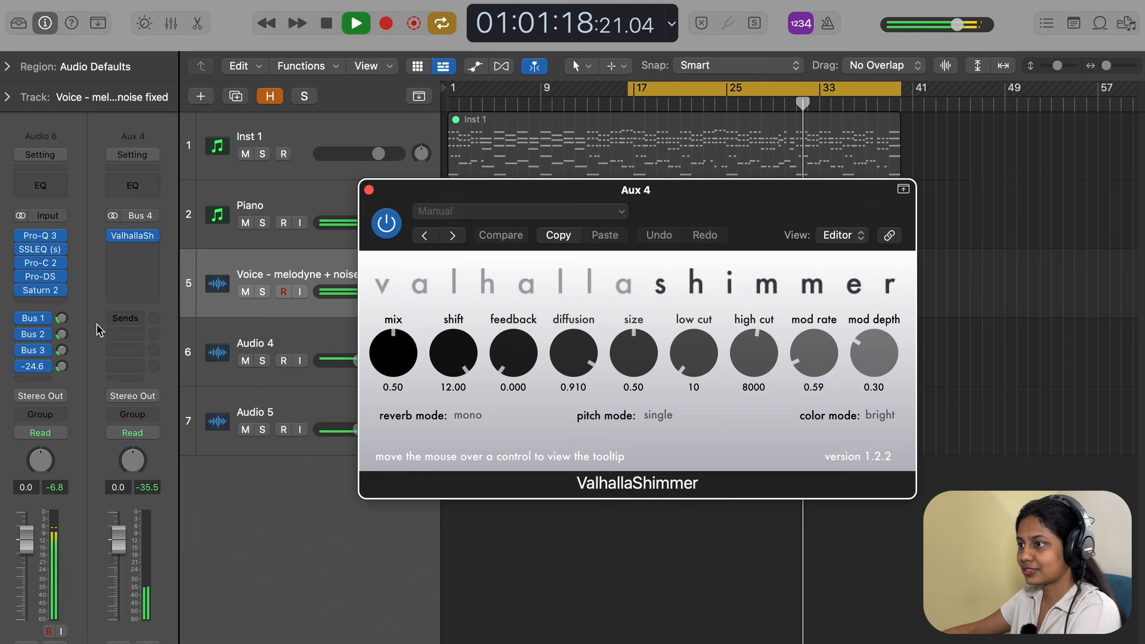
left_click(99, 330)
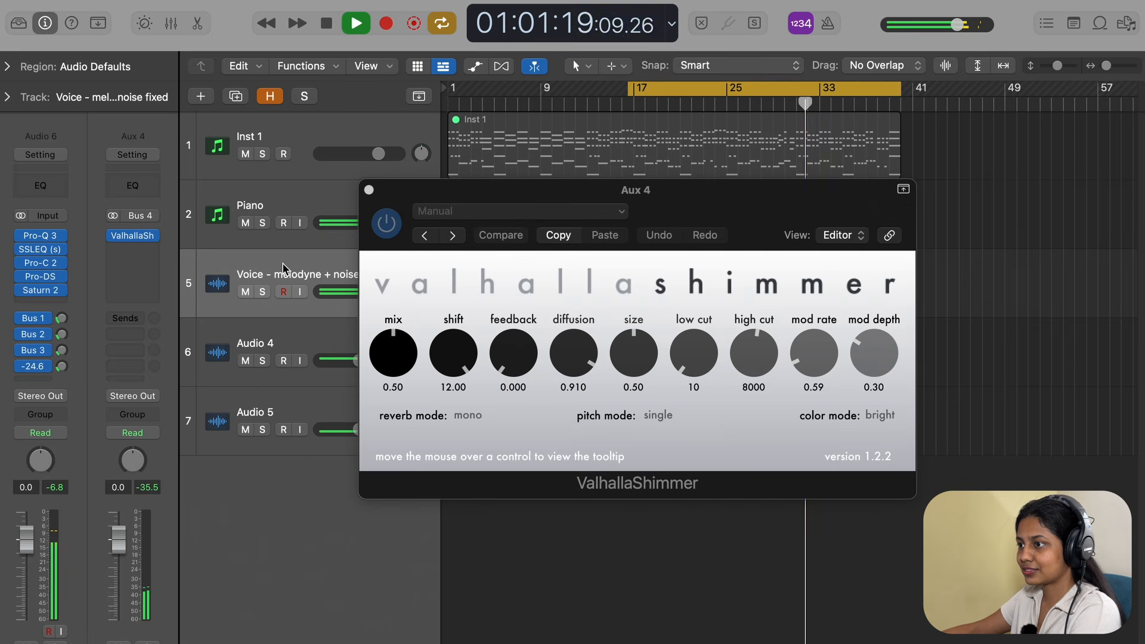
Set ValhallaShimmer's low cut to 390 and high cut to 8890 on Aux 4, listening with the vocal soloed and in the mix.
key("s")
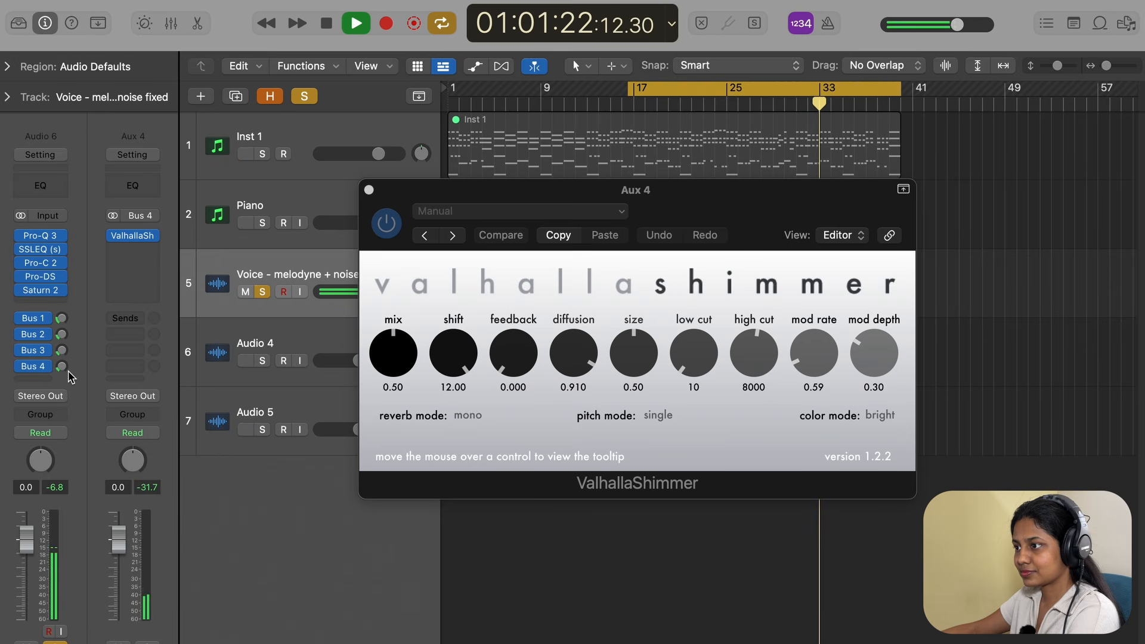
left_click_drag(691, 357, 702, 352)
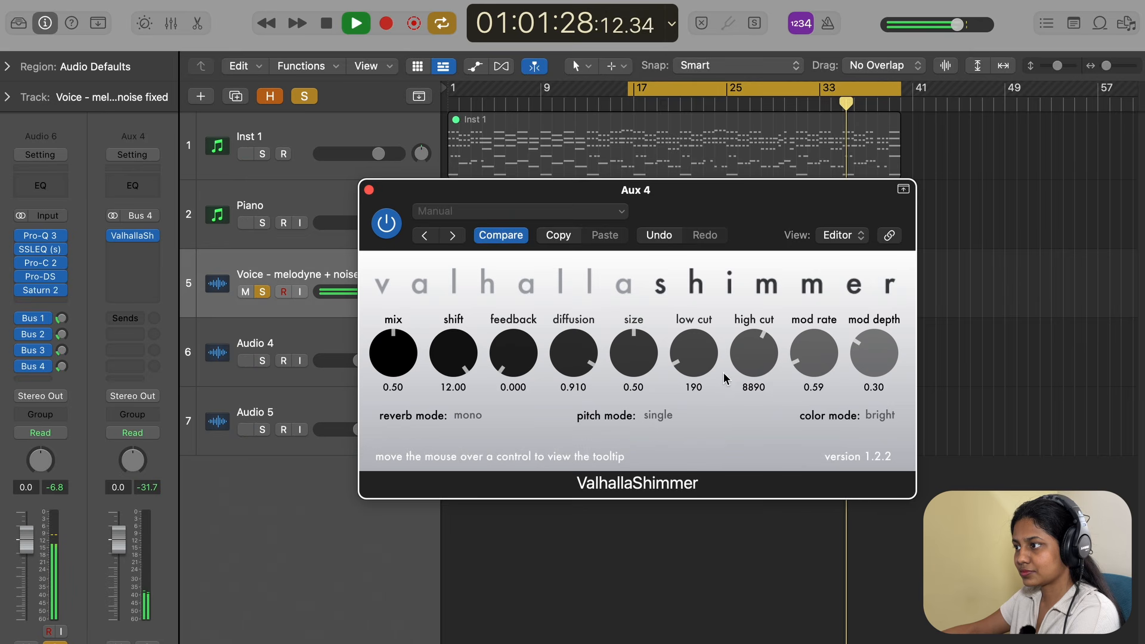
left_click_drag(696, 355, 700, 351)
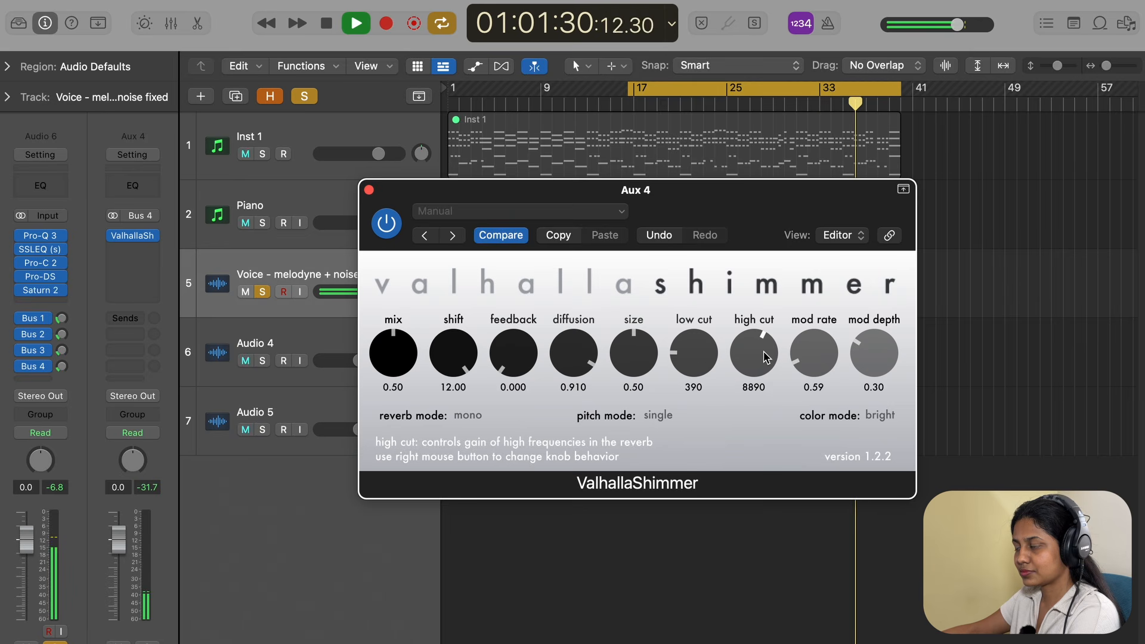
key("s")
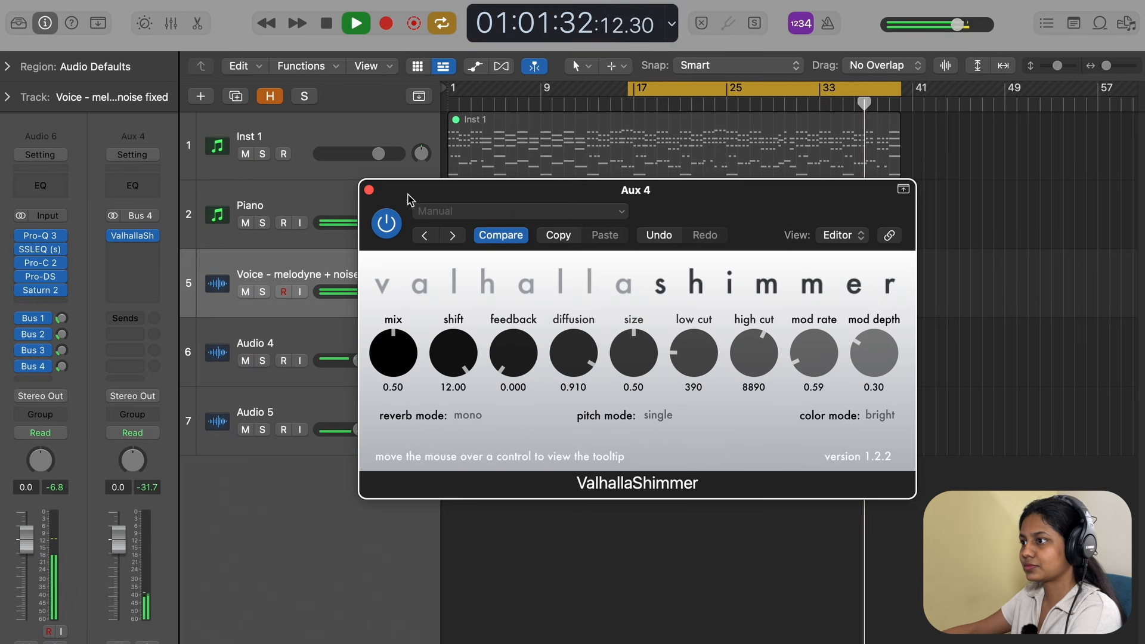
left_click(369, 190)
Turn off cycle mode and play the full mix from the lead vocal's entry.
key("space")
left_click(679, 96)
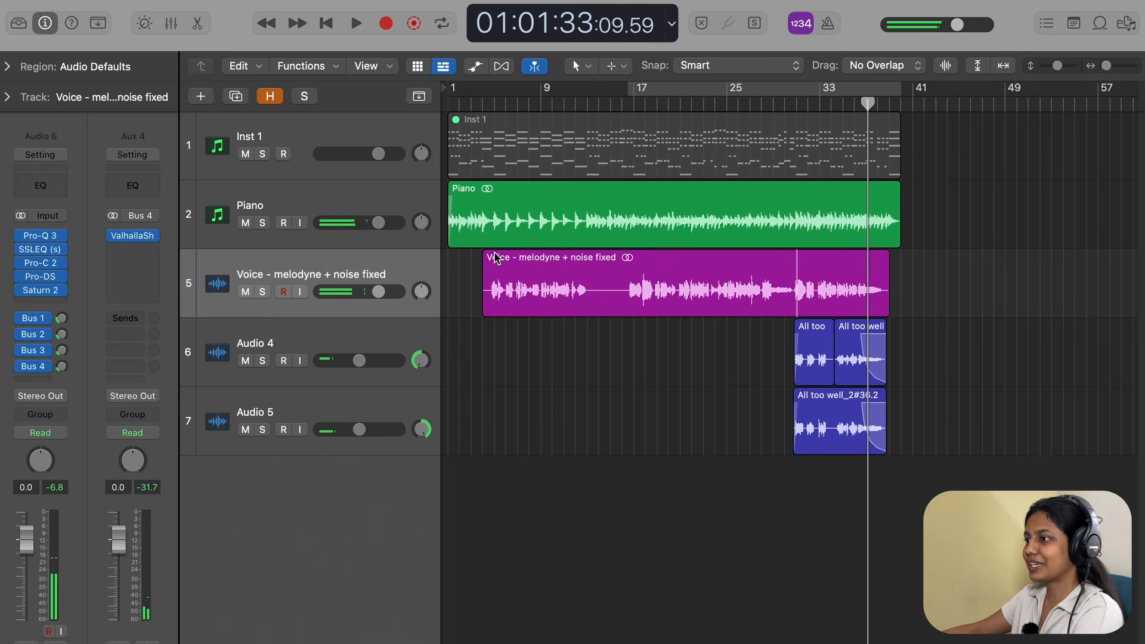
left_click(493, 260)
left_click(482, 266, "super")
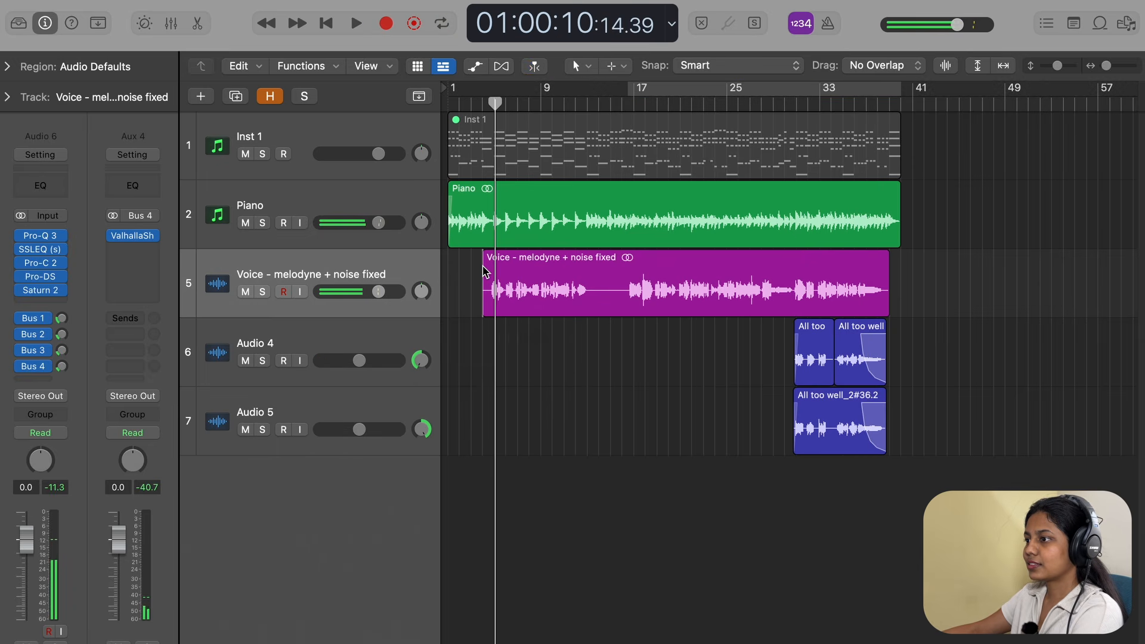
key("space")
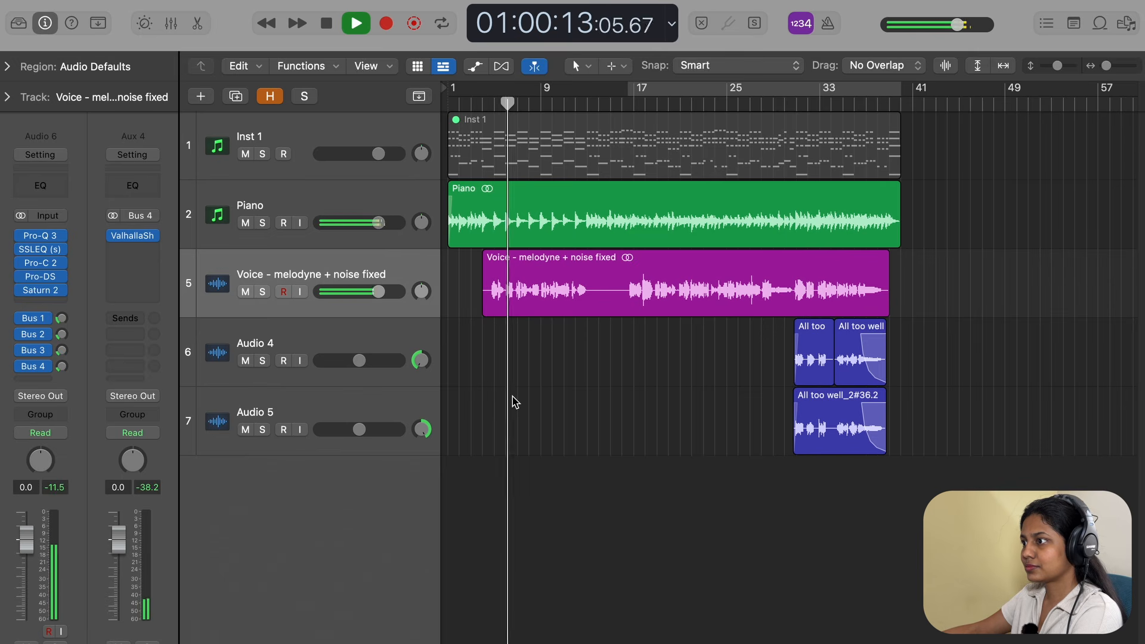
left_click(447, 299, "super")
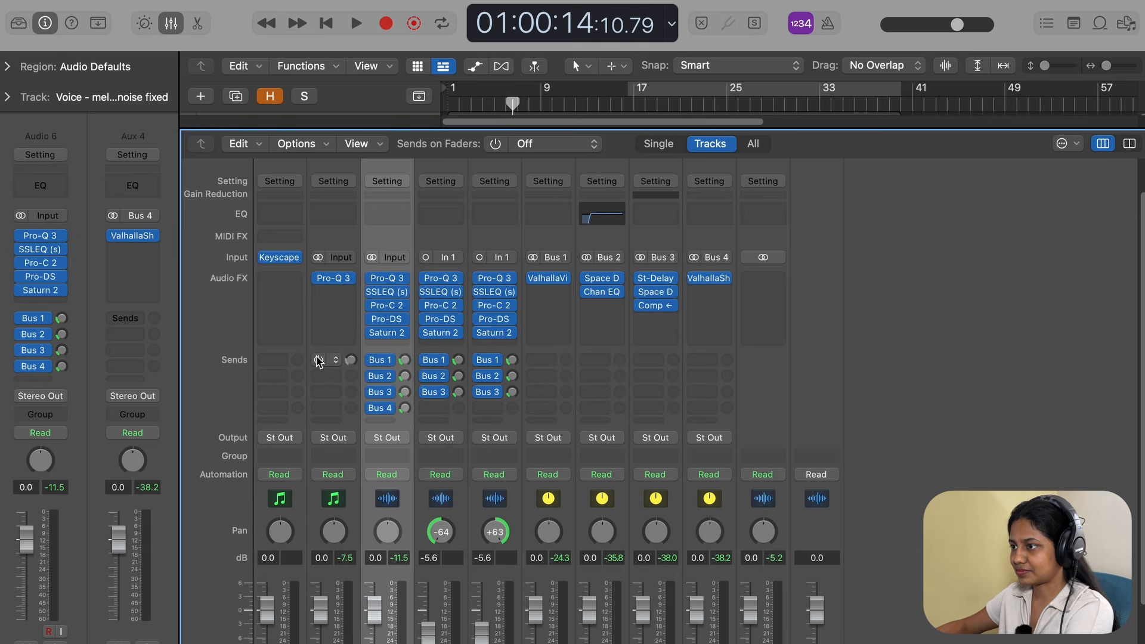
Bypass all plug-ins and sends on the lead vocal, Audio 4 and Audio 5, and play the song from the start.
left_click_drag(370, 280, 364, 383)
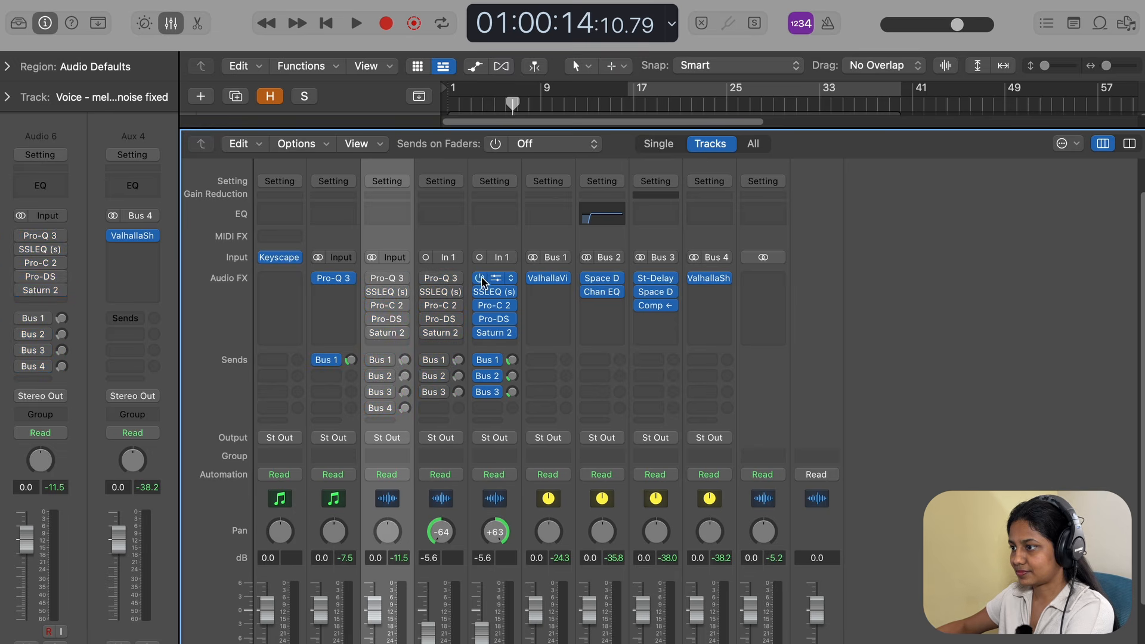
scroll(650, 377, "down", 3)
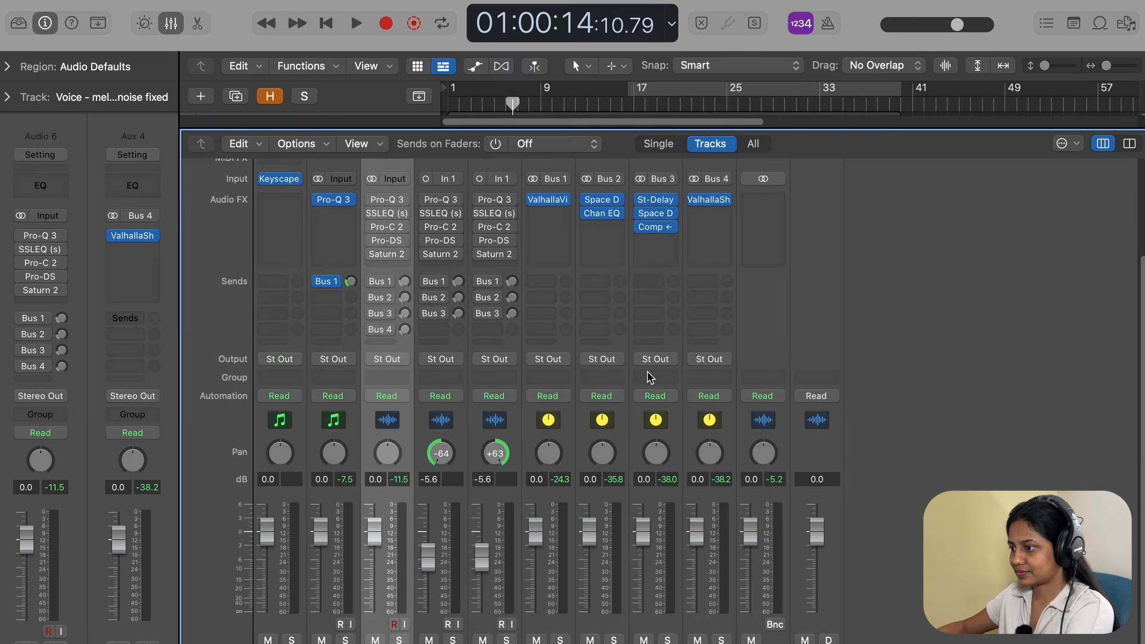
key("x")
key("Return")
key("space")
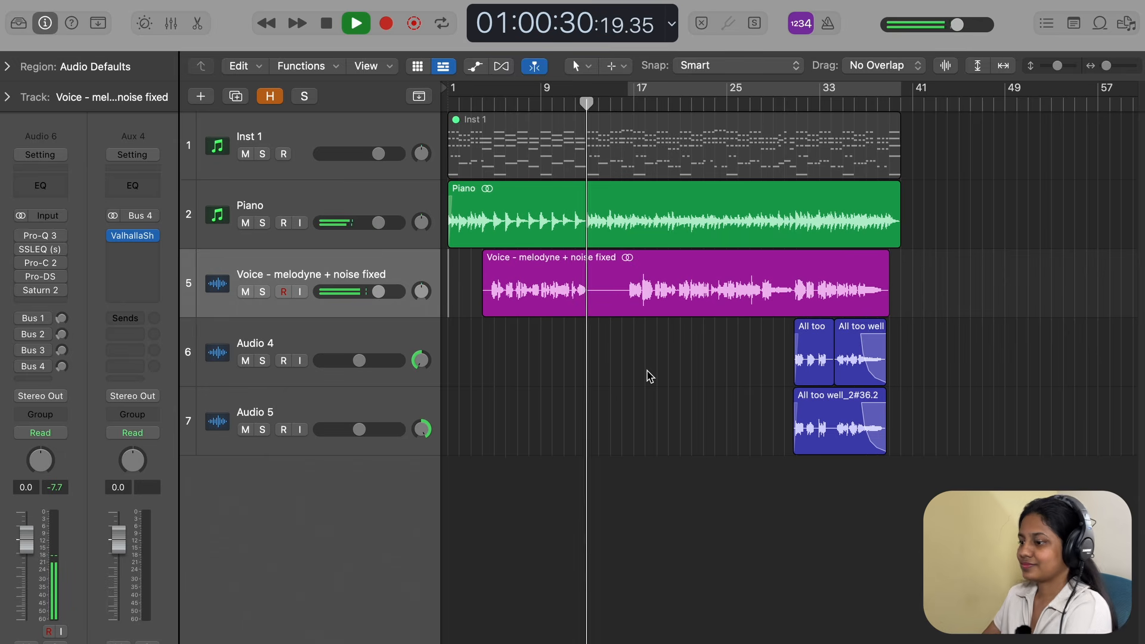
Re-enable all plug-ins and sends on the lead vocal, Audio 4 and Audio 5, and play the song from the start.
key("x")
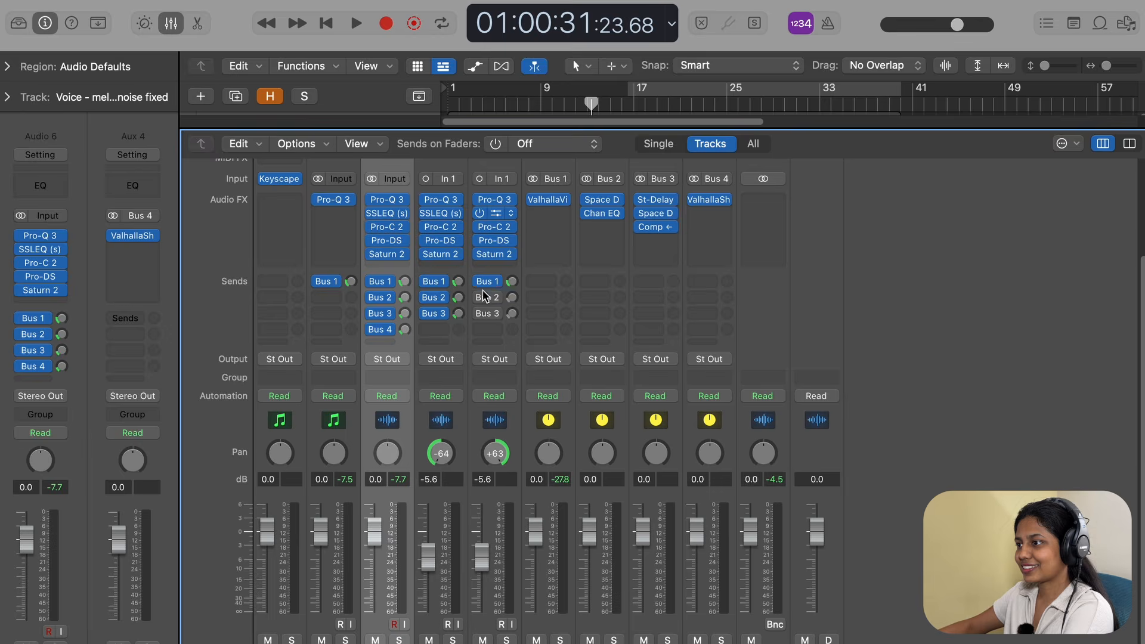
key("x")
key("Return")
key("space")
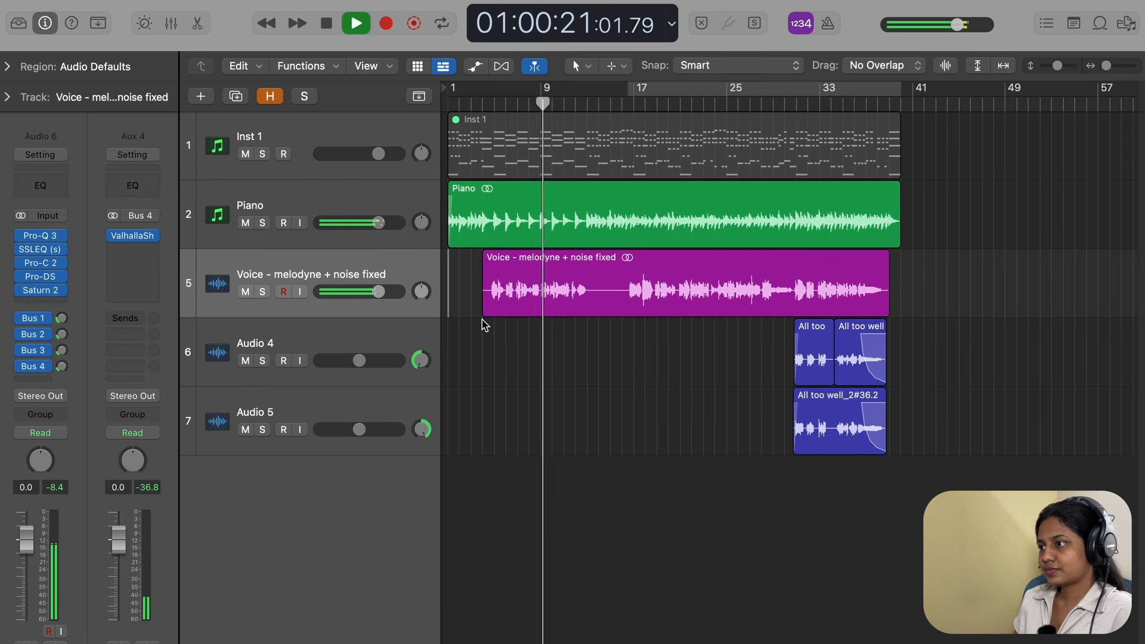
Raise the lead vocal's Bus 4 send level slightly while the song plays.
left_click(61, 366)
left_click_drag(61, 366, 76, 353)
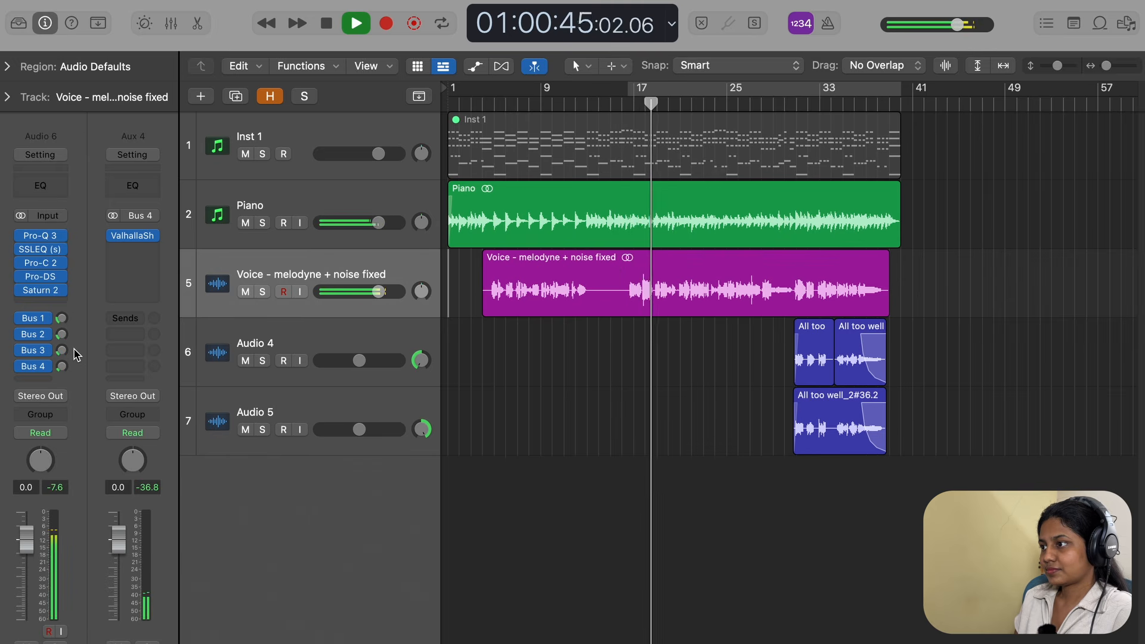
Divide the lead vocal region at position 16 2 1 1, in the silent gap before the second section.
key("super+Right")
key("super+Right")
key("super+Right")
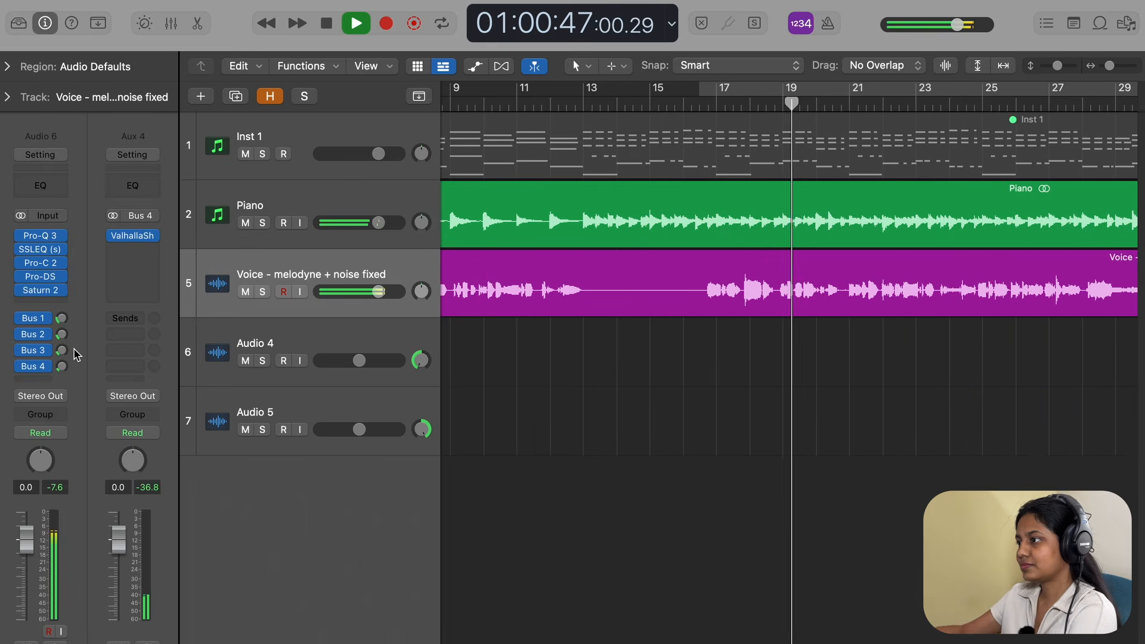
left_click(693, 279)
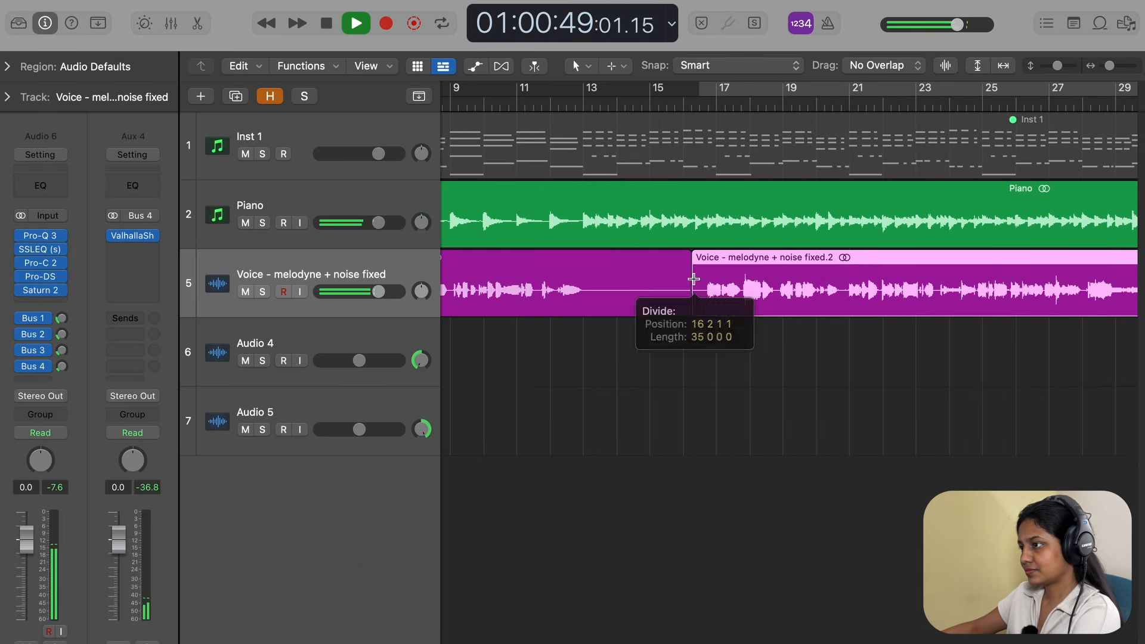
Trim the start of the second lead vocal region closer to its first phrase and add a short fade-in.
left_click_drag(692, 309, 697, 311)
left_click_drag(702, 258, 709, 261)
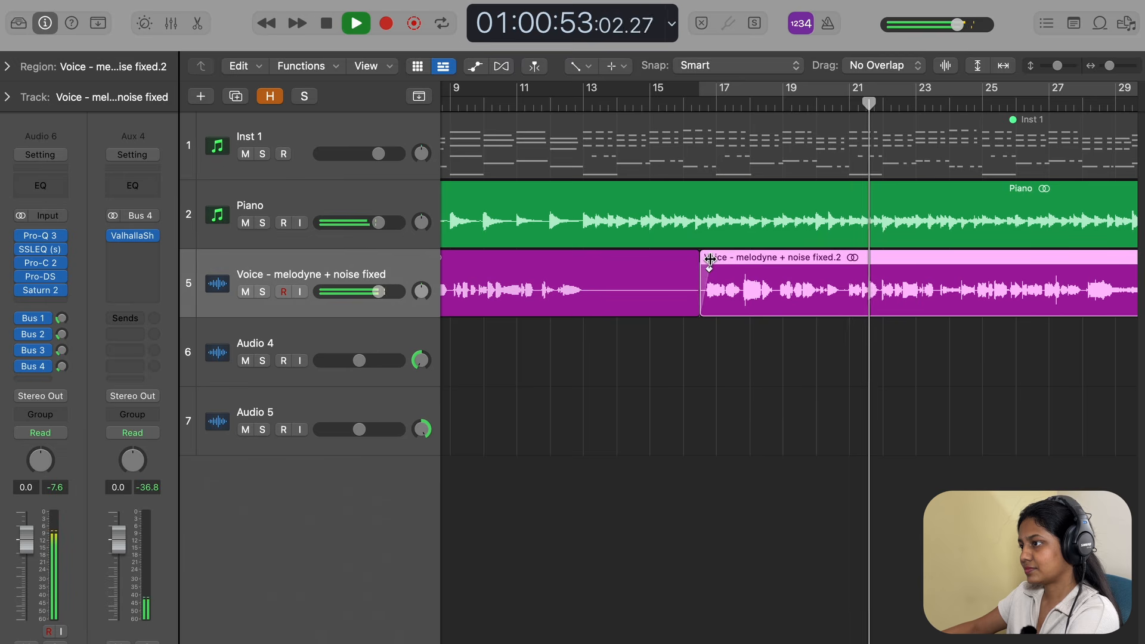
key("super+Left")
key("super+Left")
key("super+Left")
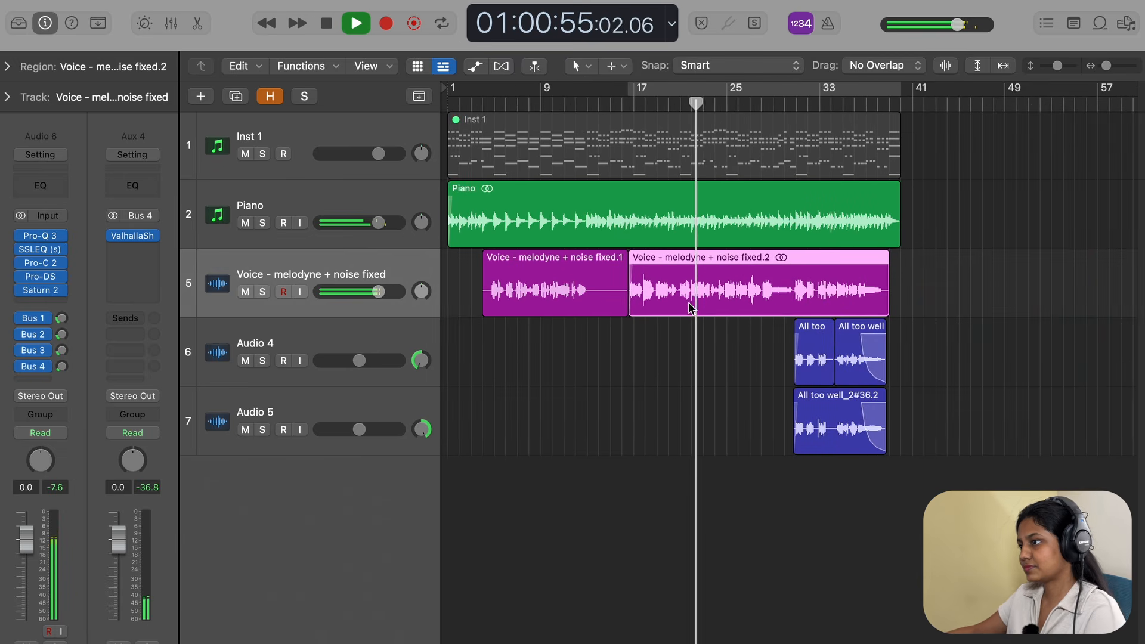